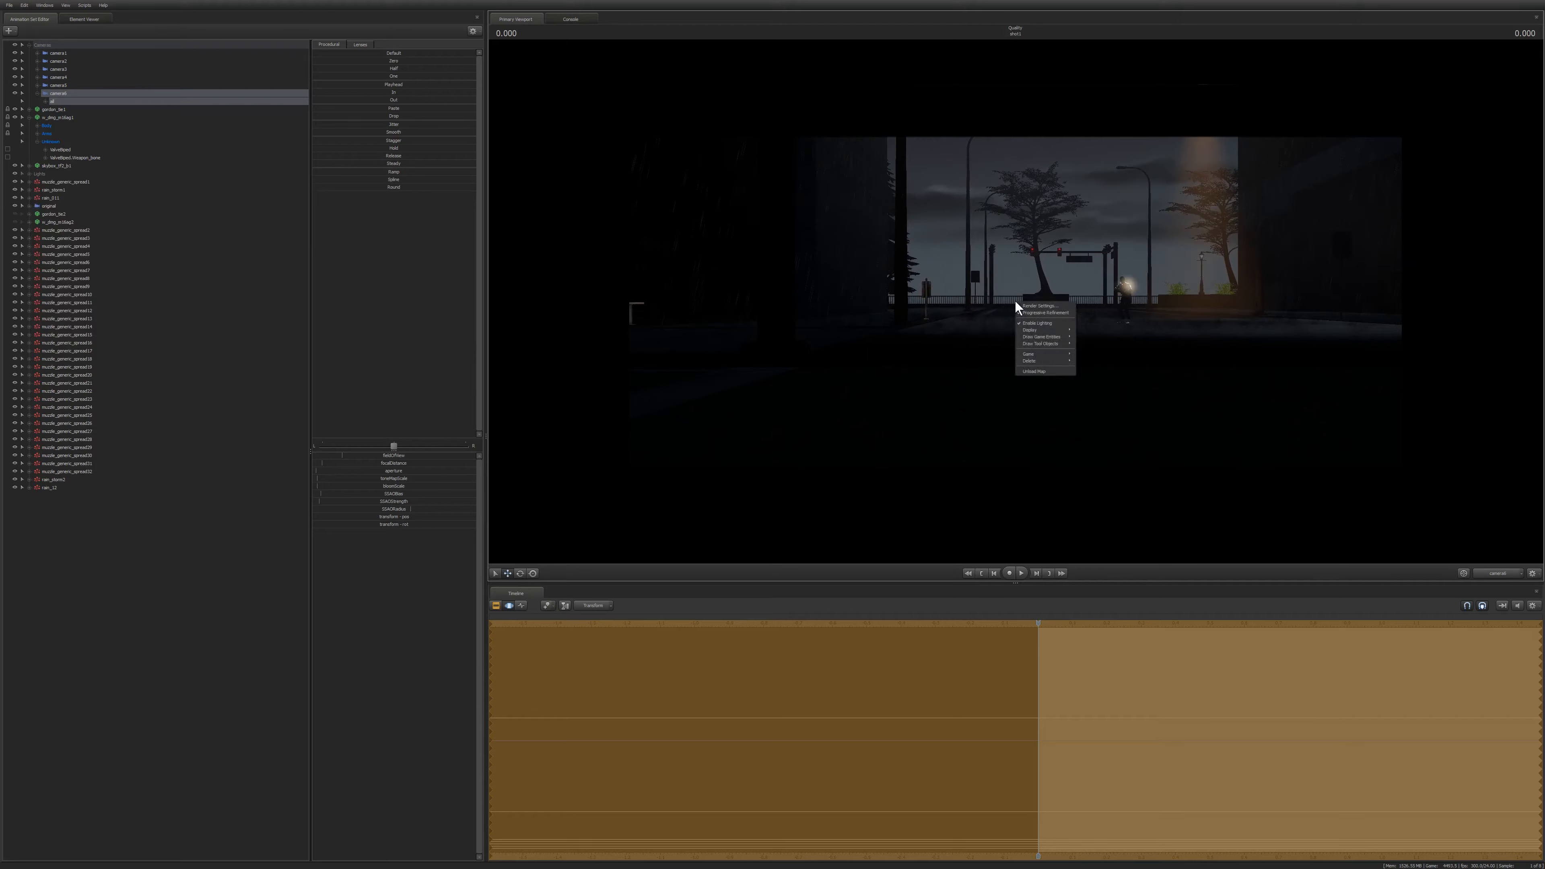
Open the Progressive Refinement Settings dialog and close it with OK.
{"action": "left_click", "coordinate": [1019, 303]}
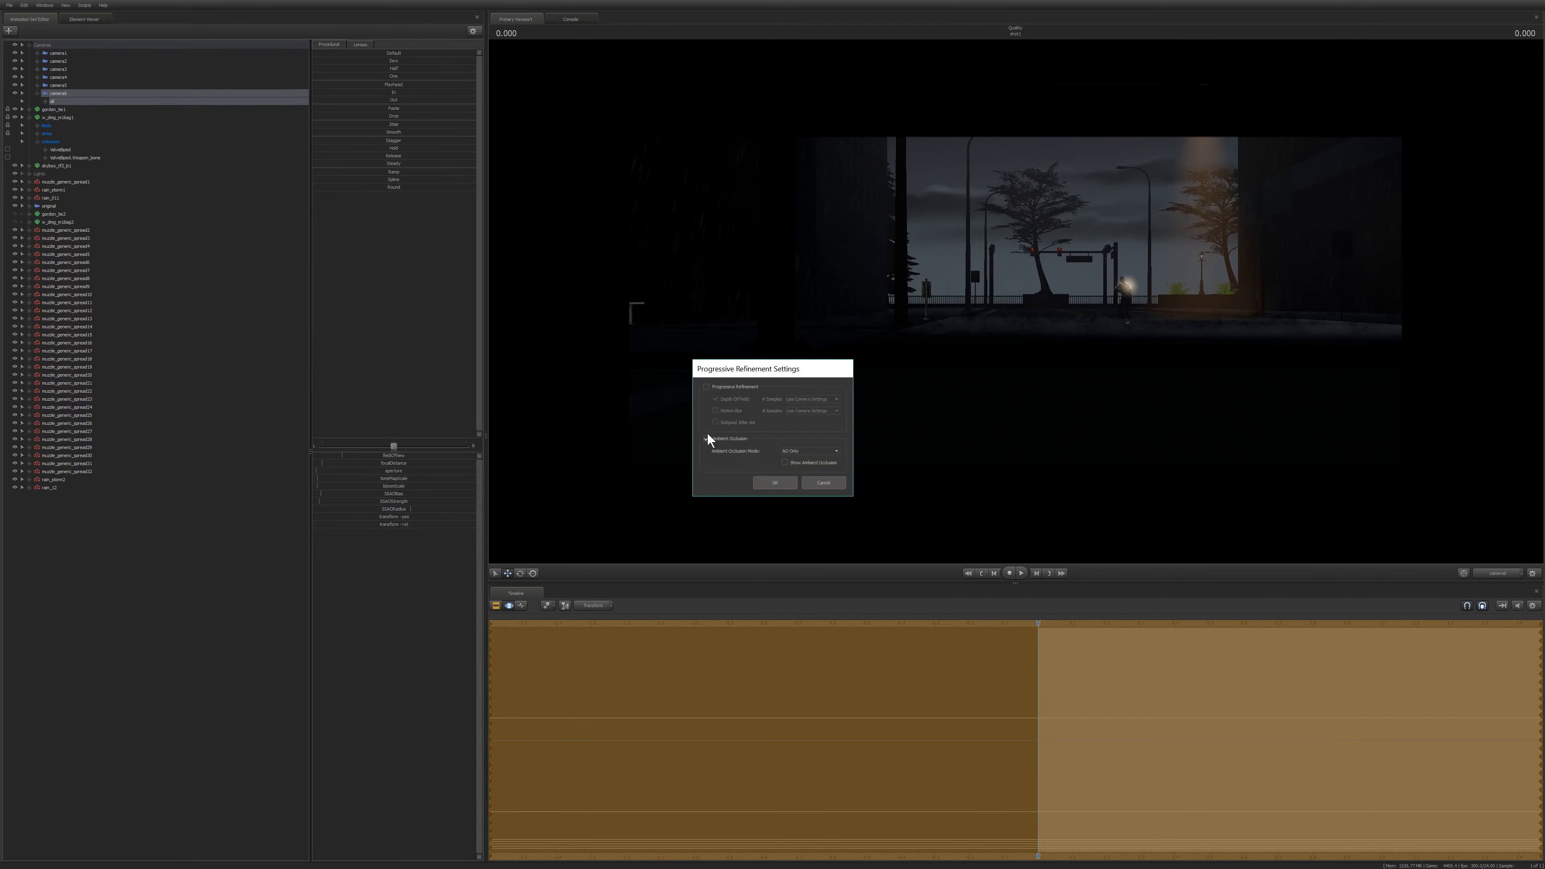
{"action": "left_click", "coordinate": [769, 482]}
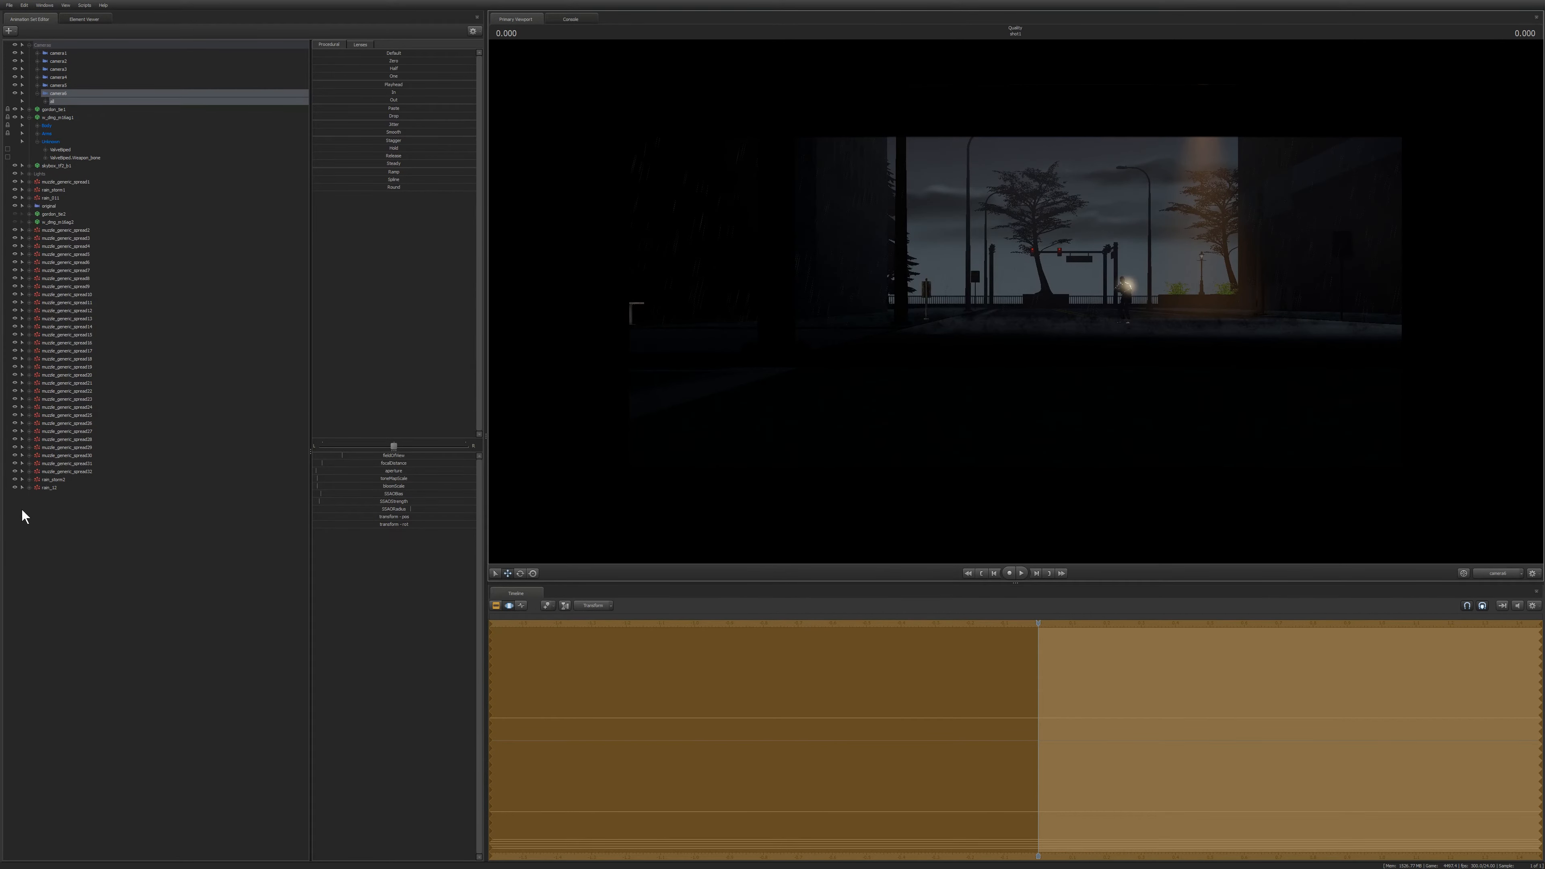
Toggle the visibility of two light elements in the animation set list.
{"action": "left_click", "coordinate": [14, 478]}
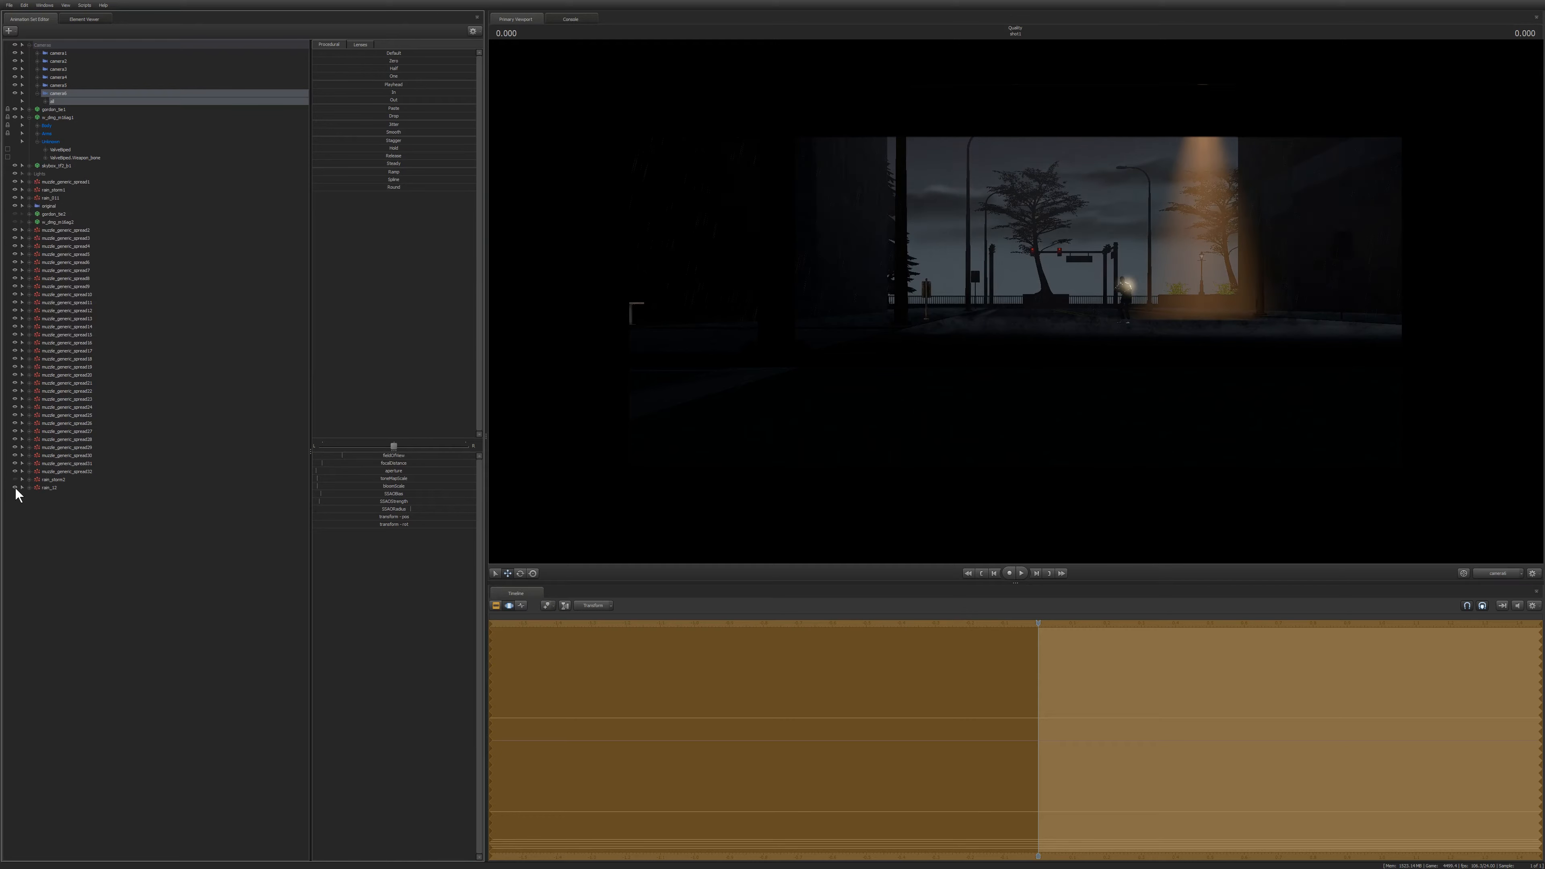
{"action": "left_click", "coordinate": [14, 198]}
Disable scene lighting in the viewport so the street is shown fully lit.
{"action": "right_click", "coordinate": [828, 277]}
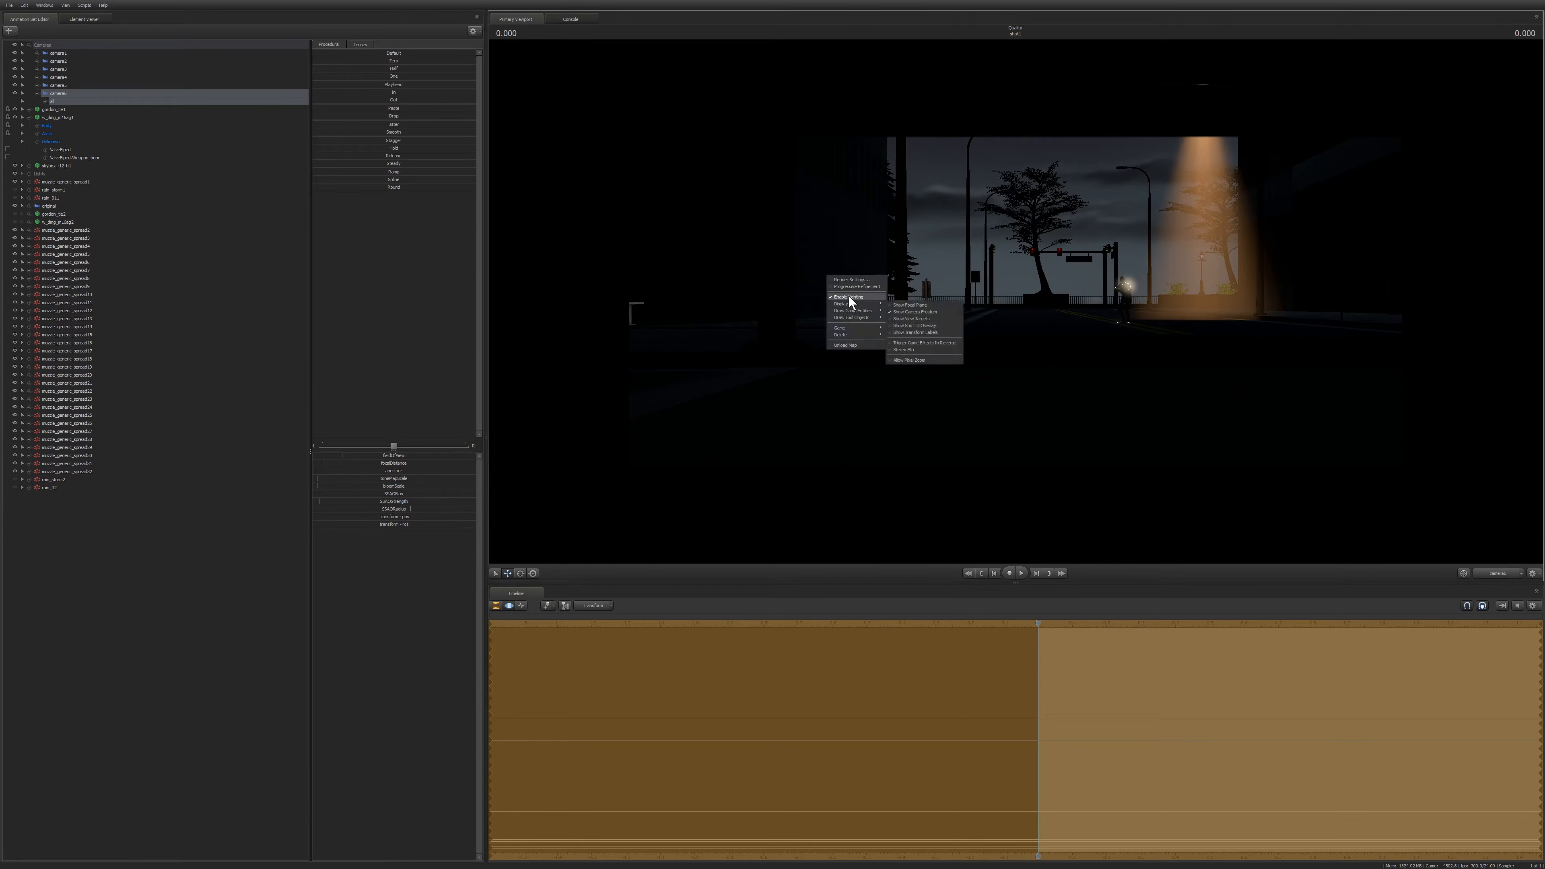
{"action": "left_click", "coordinate": [858, 297]}
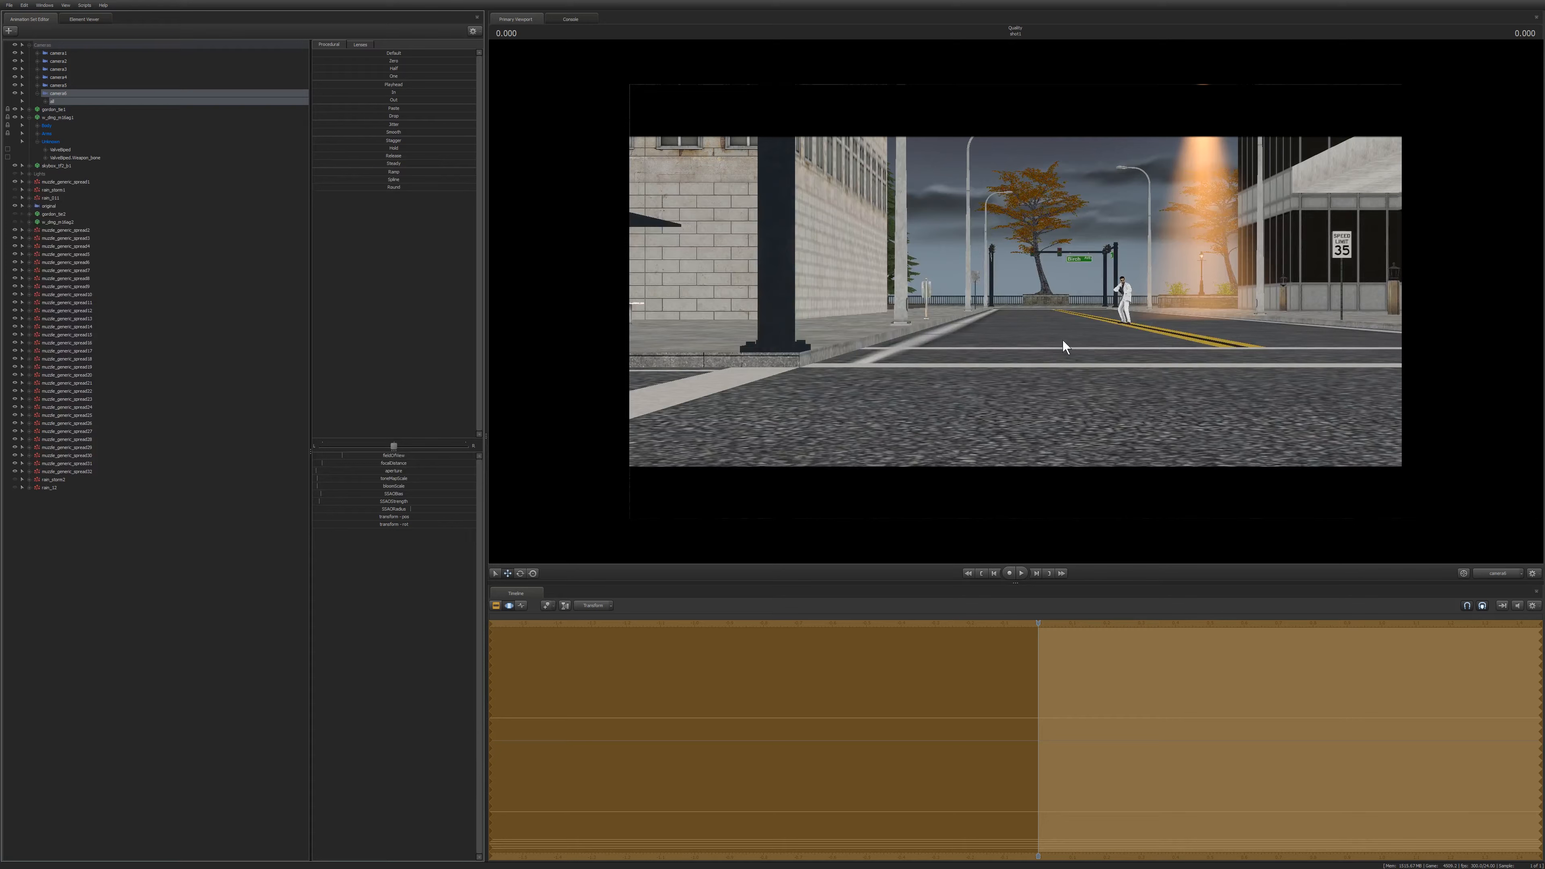
Fly the work camera down the street toward the gunman, framing him standing on the yellow lines.
{"action": "left_click", "coordinate": [1029, 290]}
{"action": "key", "text": "d"}
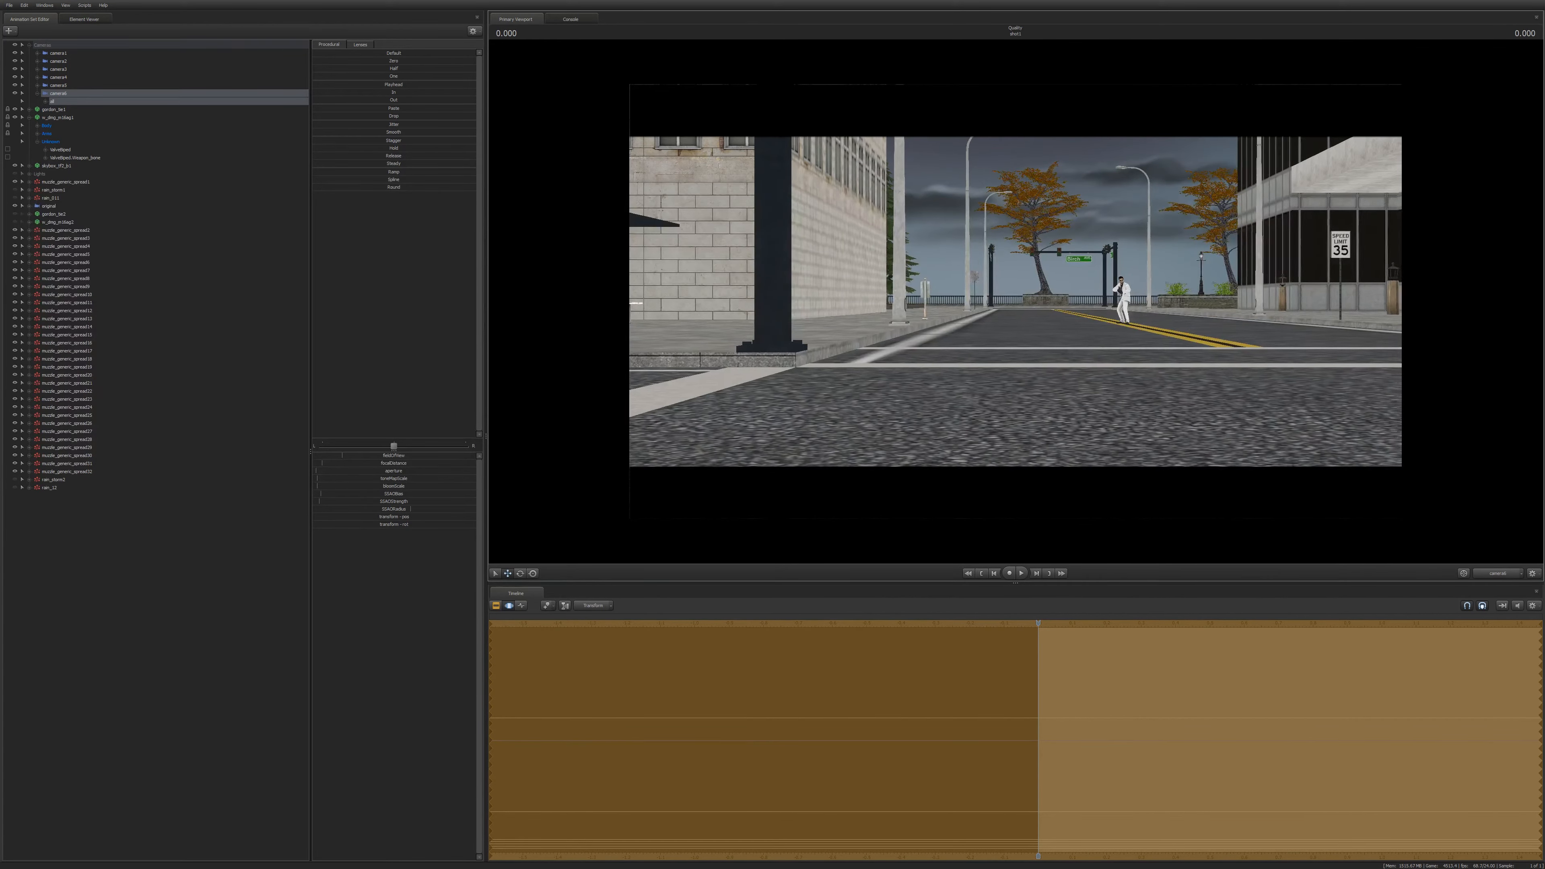
{"action": "key", "text": "s"}
{"action": "key", "text": "w"}
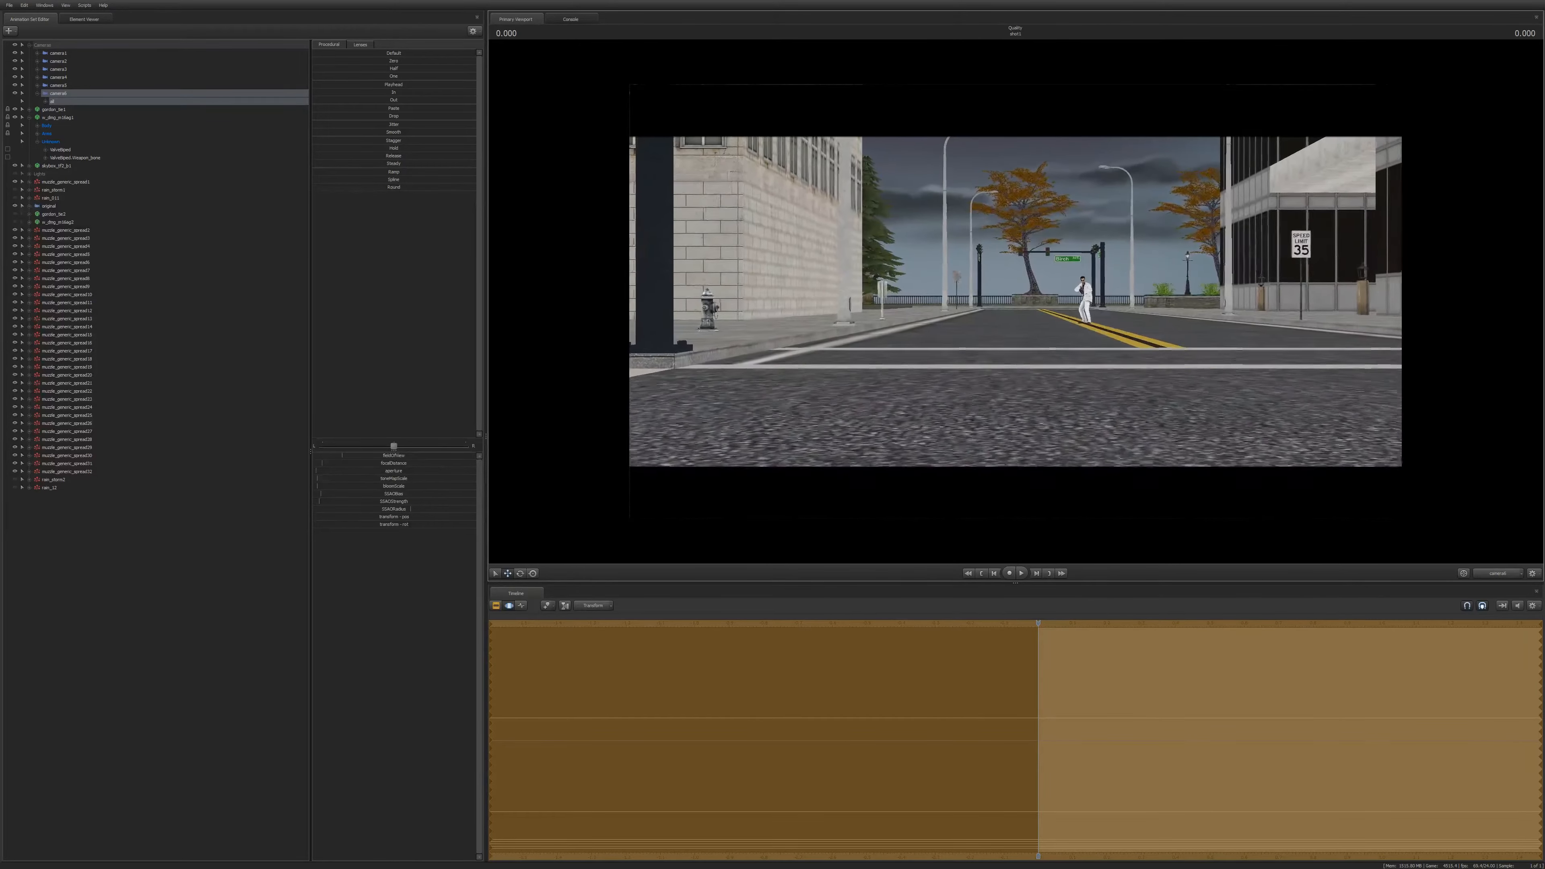
{"action": "left_click_drag", "start_coordinate": [1029, 290], "coordinate": [1252, 290]}
{"action": "key", "text": "a"}
{"action": "key", "text": "w"}
{"action": "key", "text": "a"}
{"action": "left_click_drag", "start_coordinate": [1029, 290], "coordinate": [971, 300]}
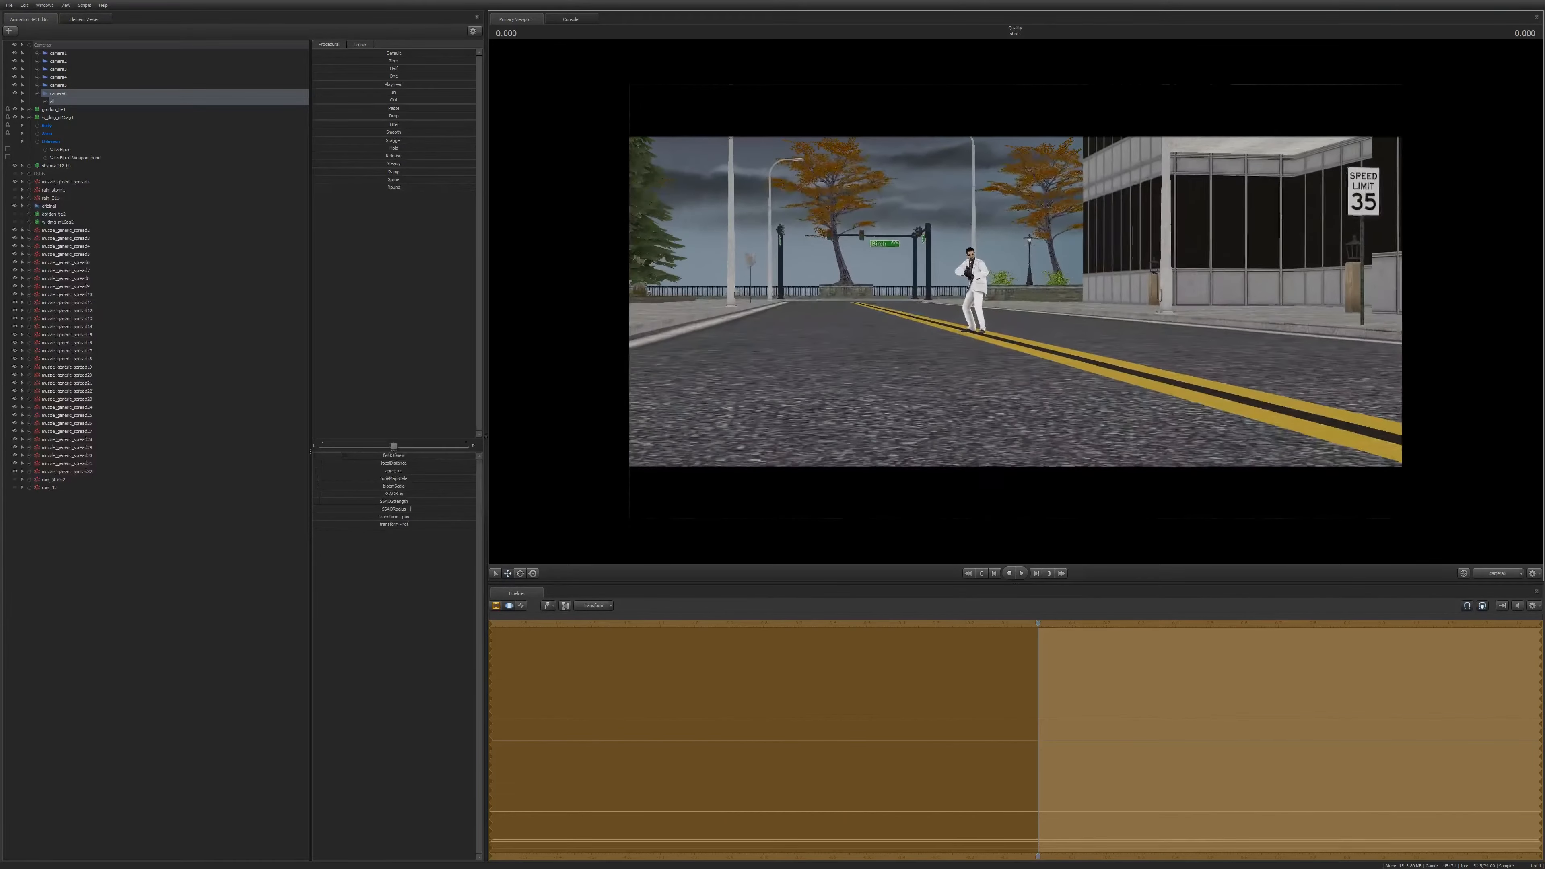
{"action": "key", "text": "z"}
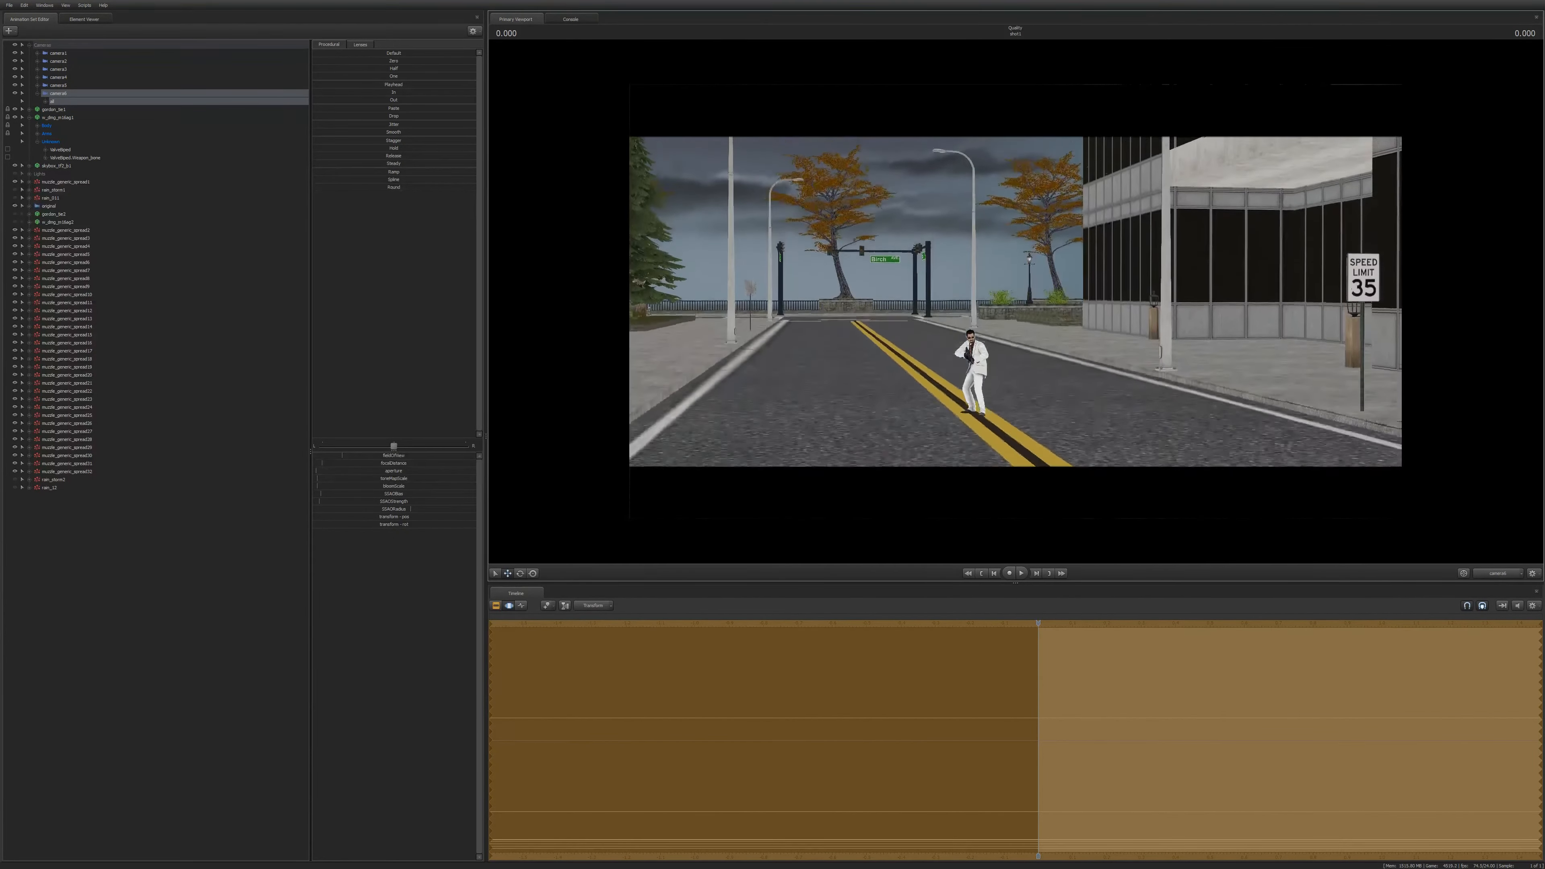
{"action": "key", "text": "x"}
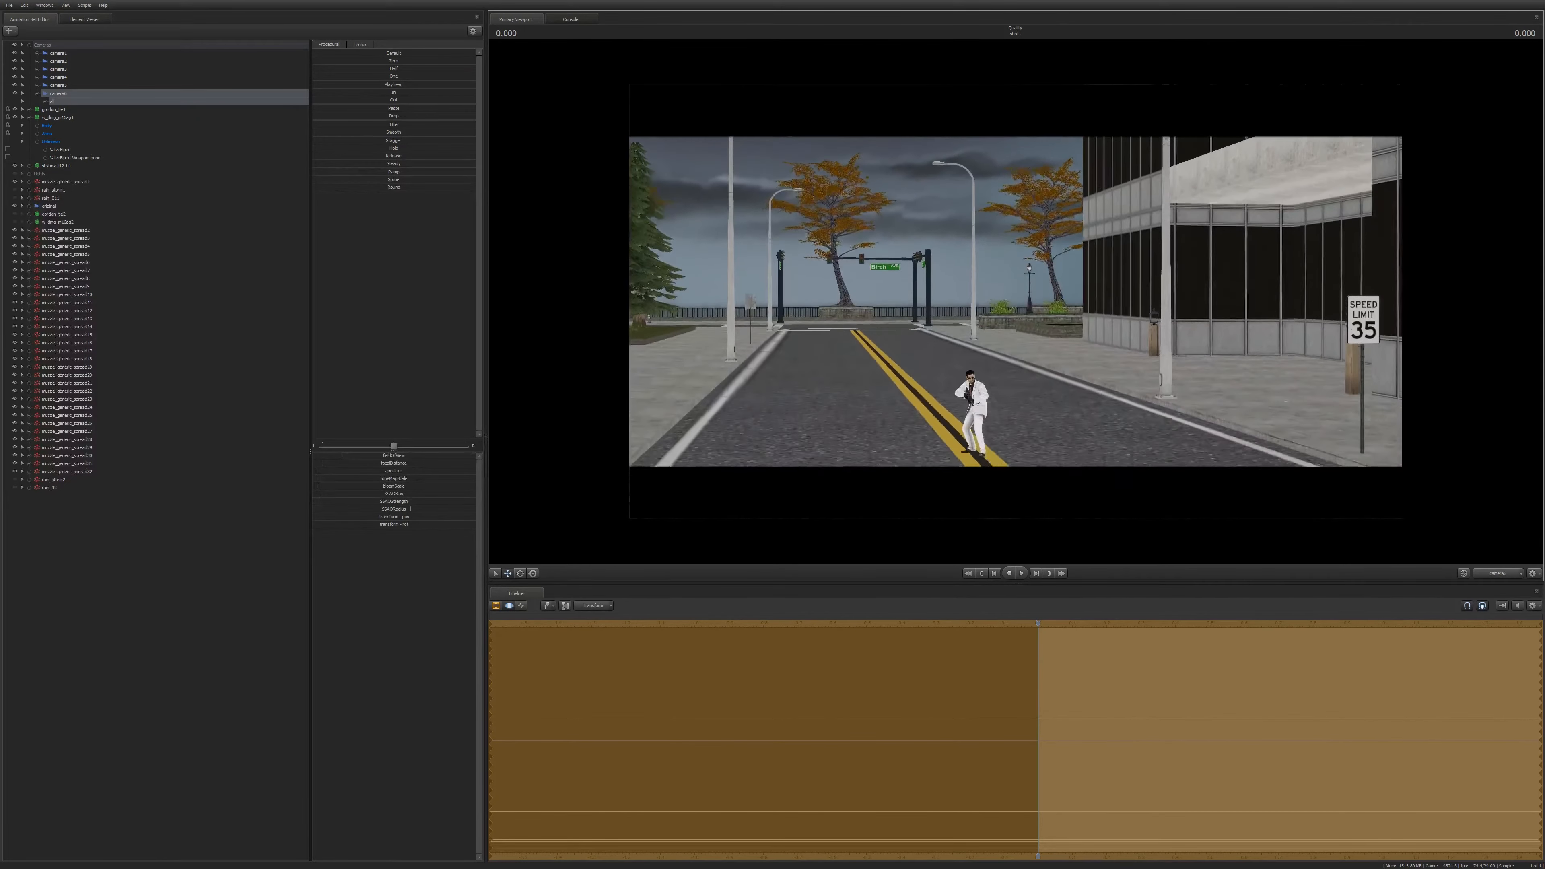
{"action": "key", "text": "w"}
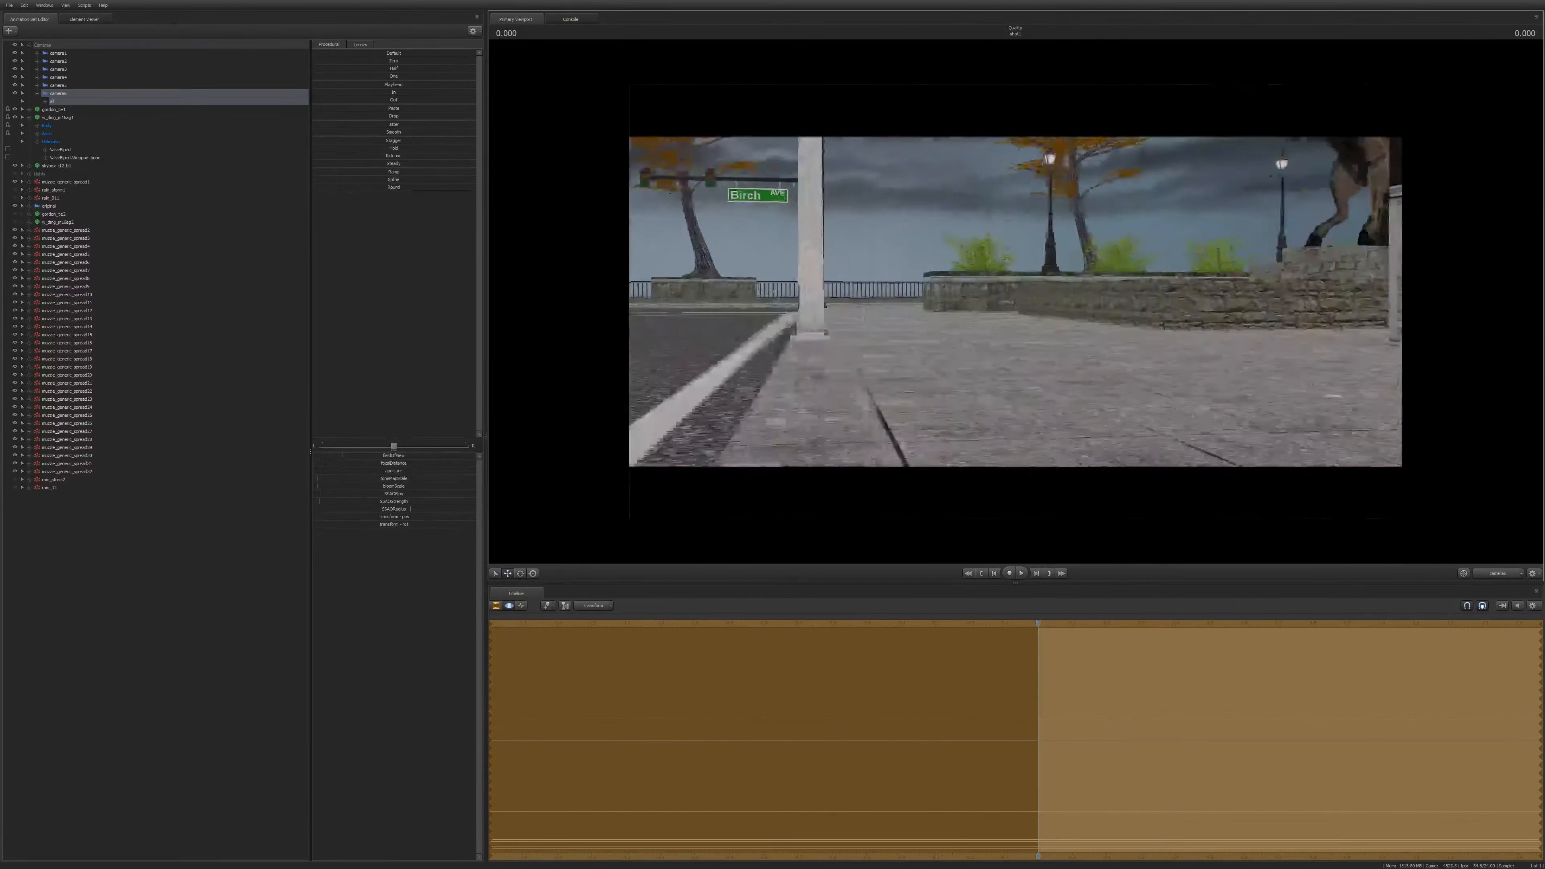
{"action": "key", "text": "s"}
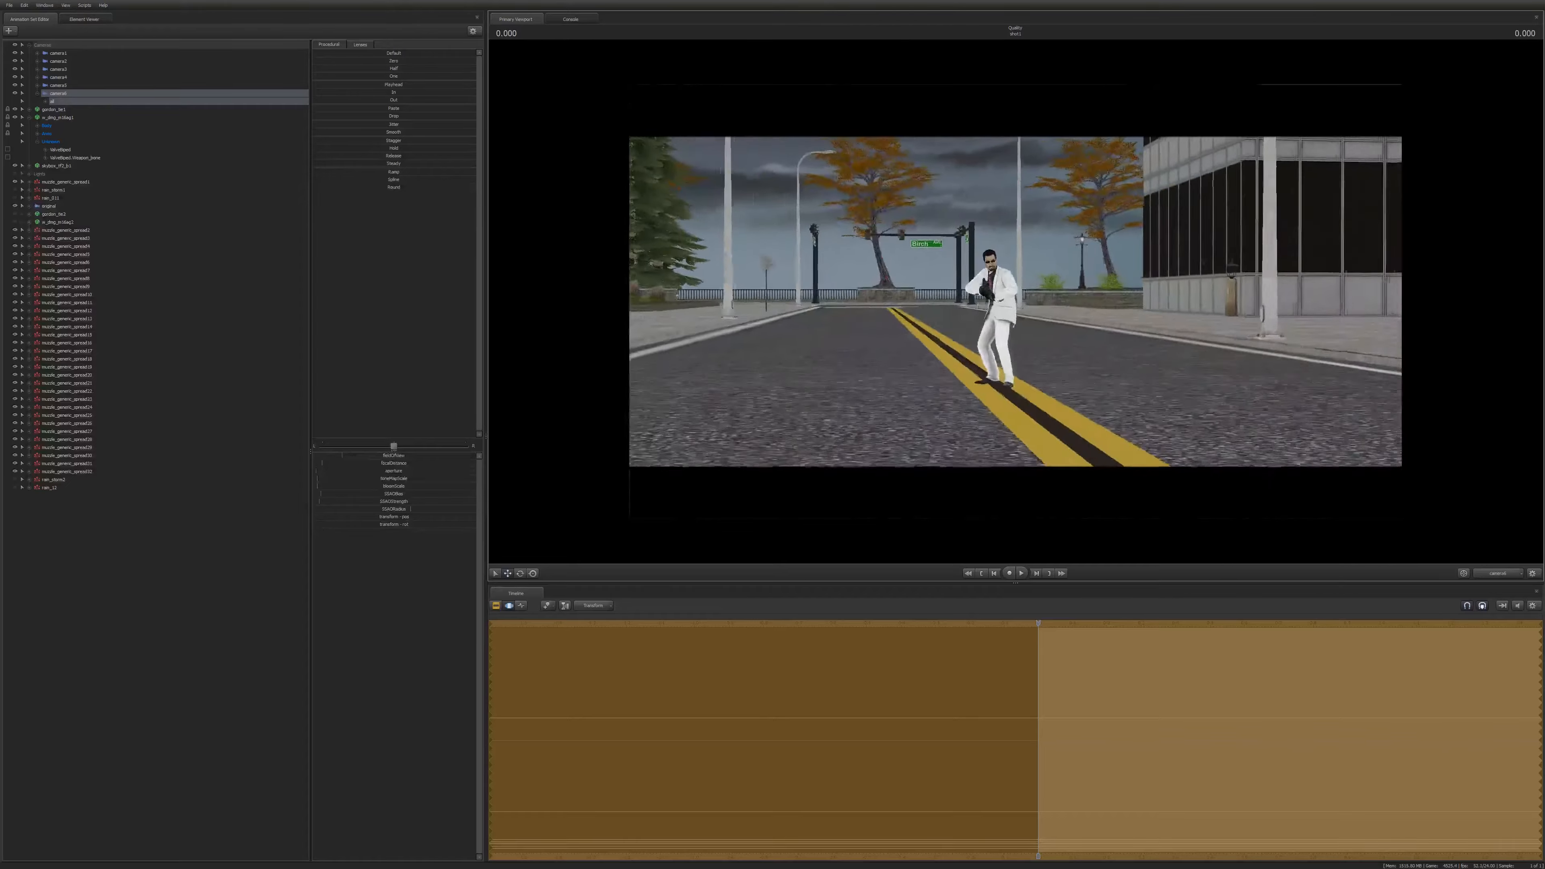
{"action": "key", "text": "z"}
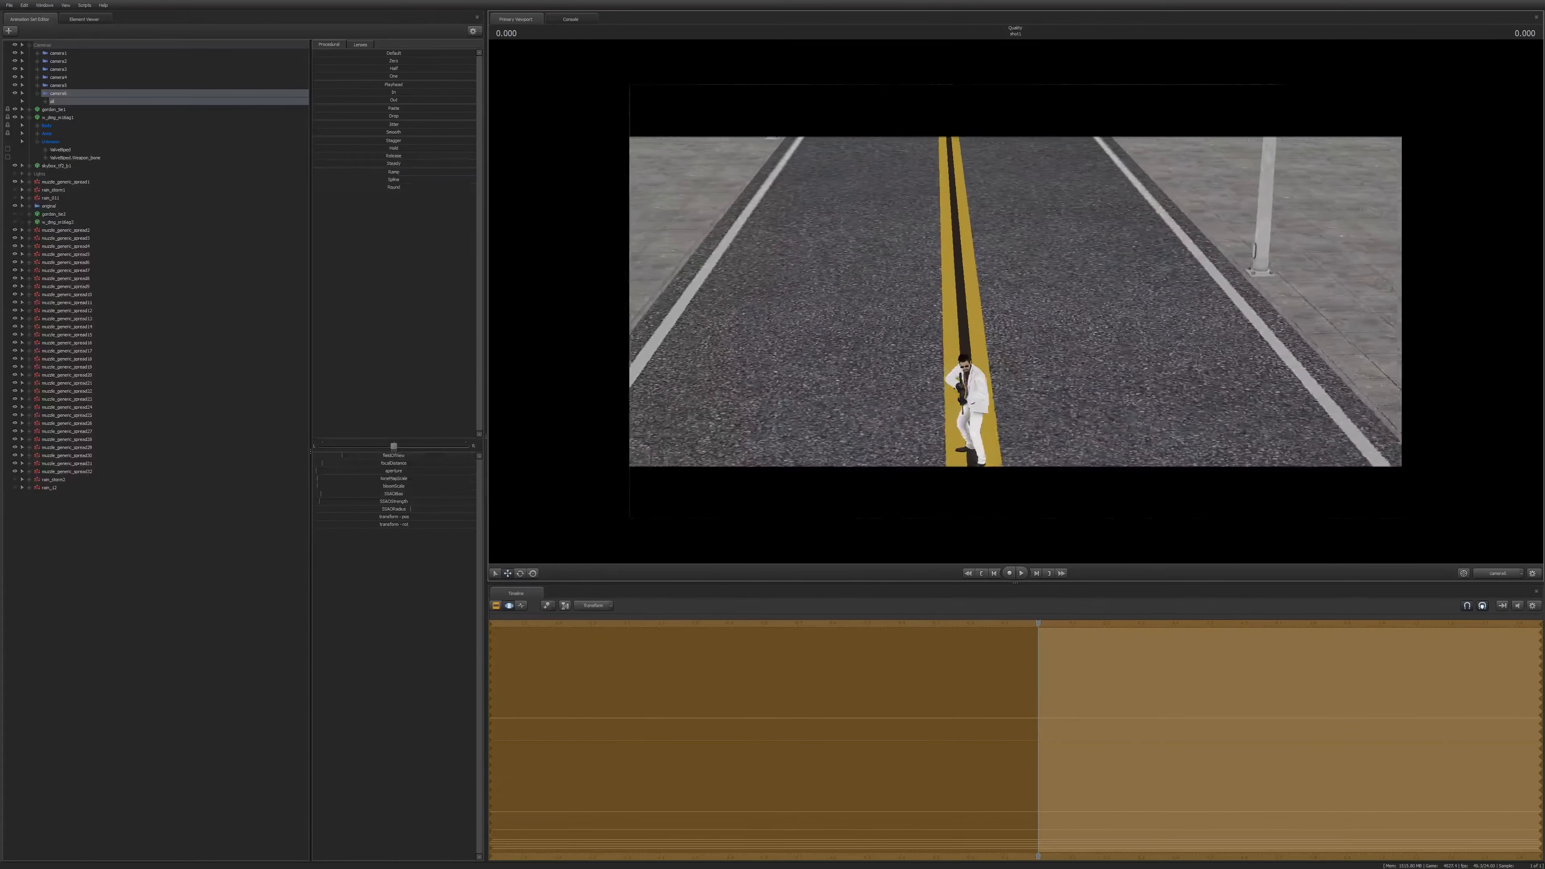
{"action": "key", "text": "w"}
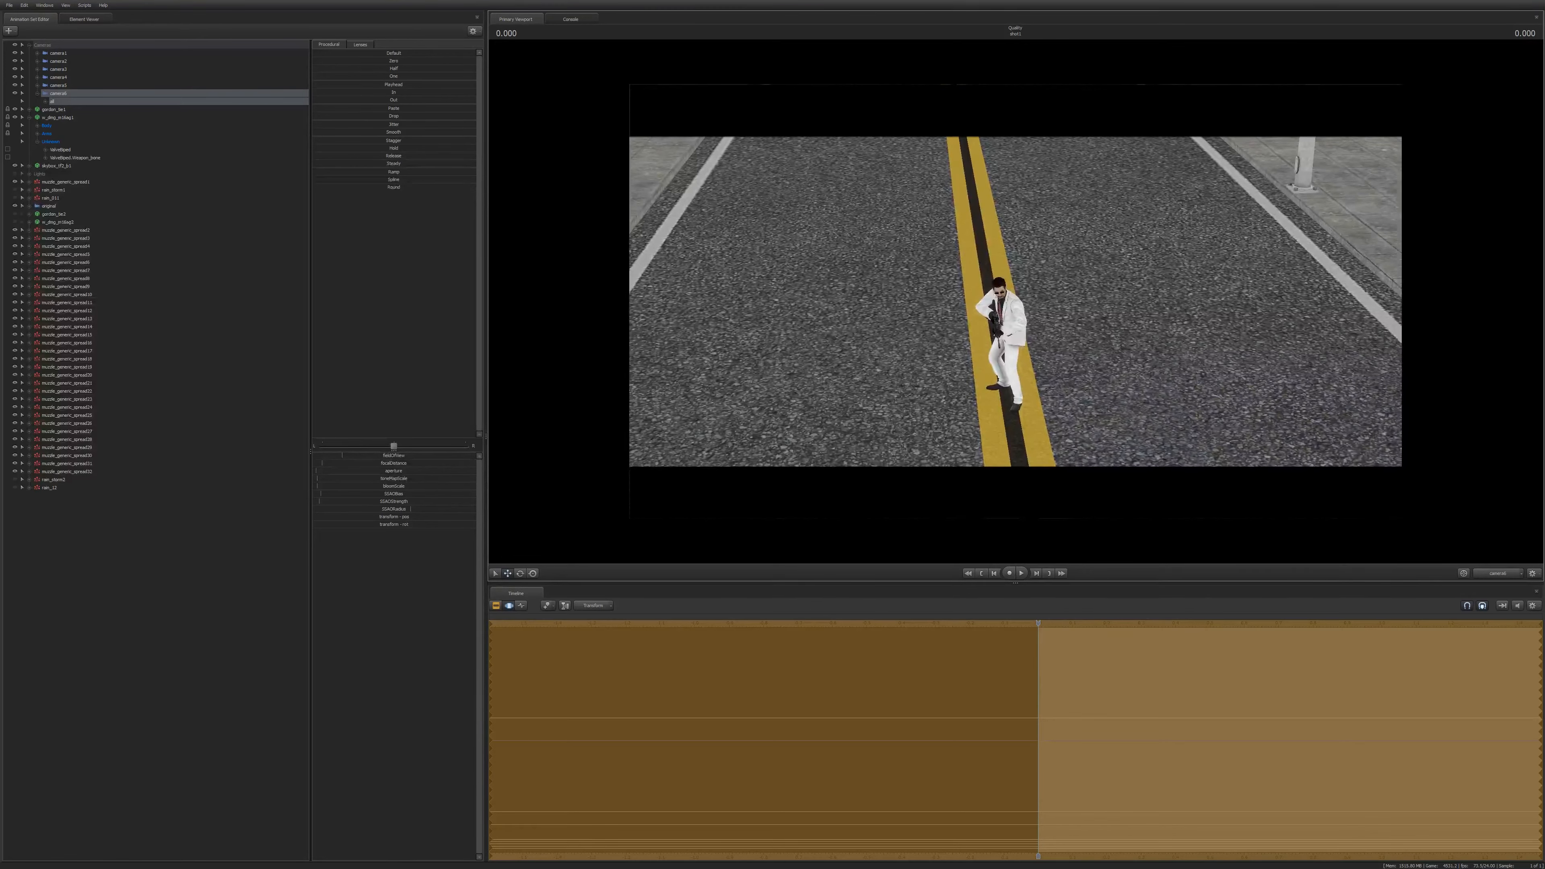
{"action": "key", "text": "Left"}
{"action": "key", "text": "Left"}
{"action": "key", "text": "Left"}
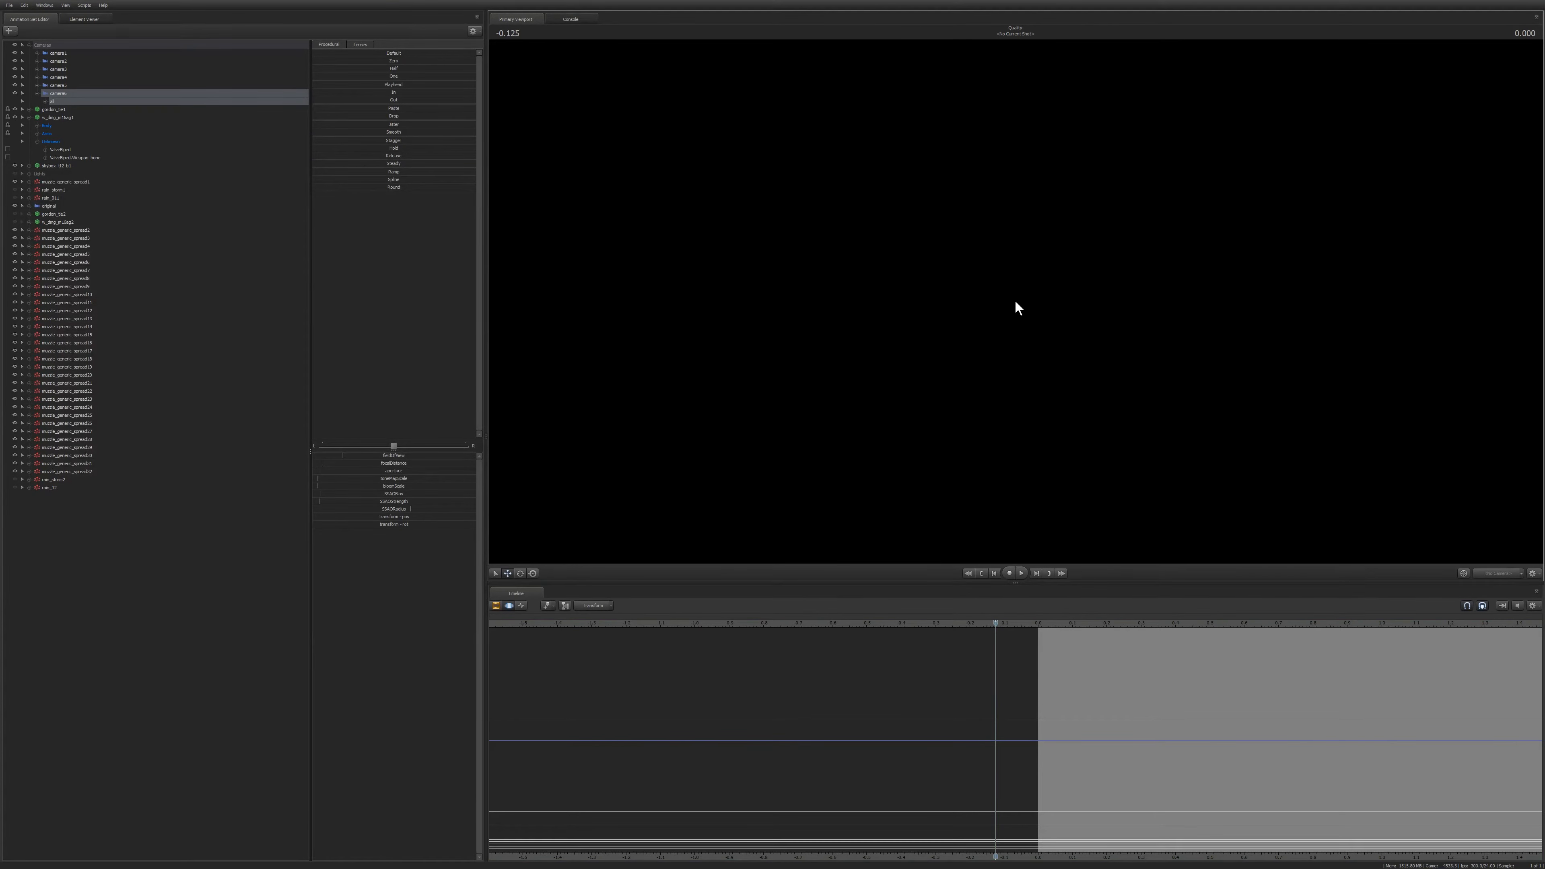
{"action": "key", "text": "Right"}
{"action": "key", "text": "Right"}
{"action": "key", "text": "Right"}
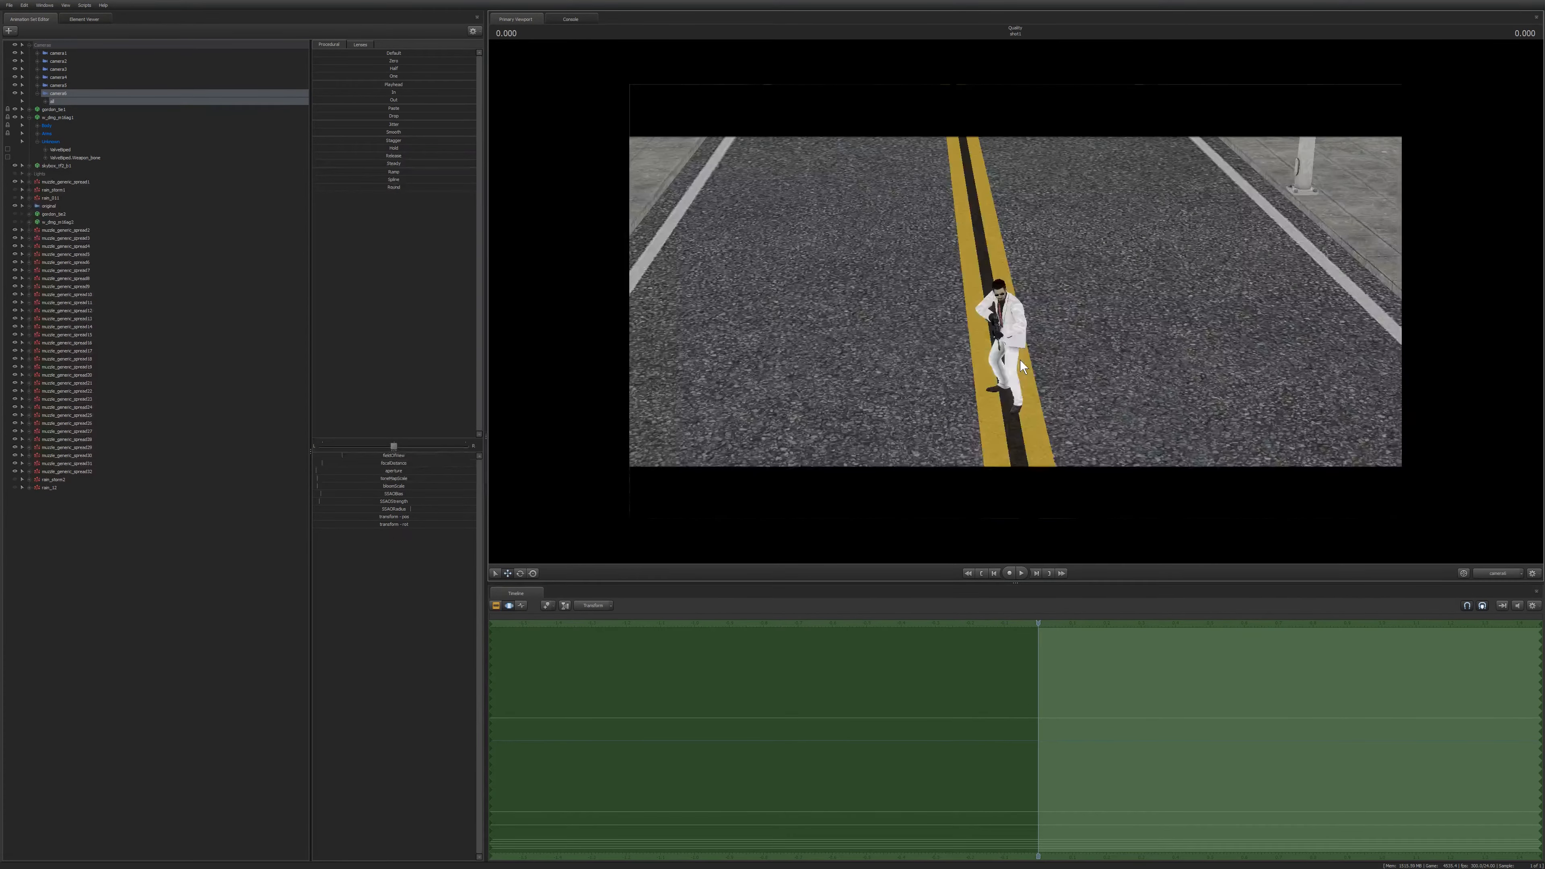
{"action": "key", "text": "Left"}
{"action": "key", "text": "Right"}
Reposition the camera in front of the gunman, framing him in a close-up beside the building.
{"action": "left_click_drag", "start_coordinate": [1015, 303], "coordinate": [1094, 304]}
{"action": "key", "text": "Left"}
{"action": "key", "text": "Left"}
{"action": "key", "text": "Left"}
{"action": "key", "text": "Left"}
{"action": "key", "text": "Left"}
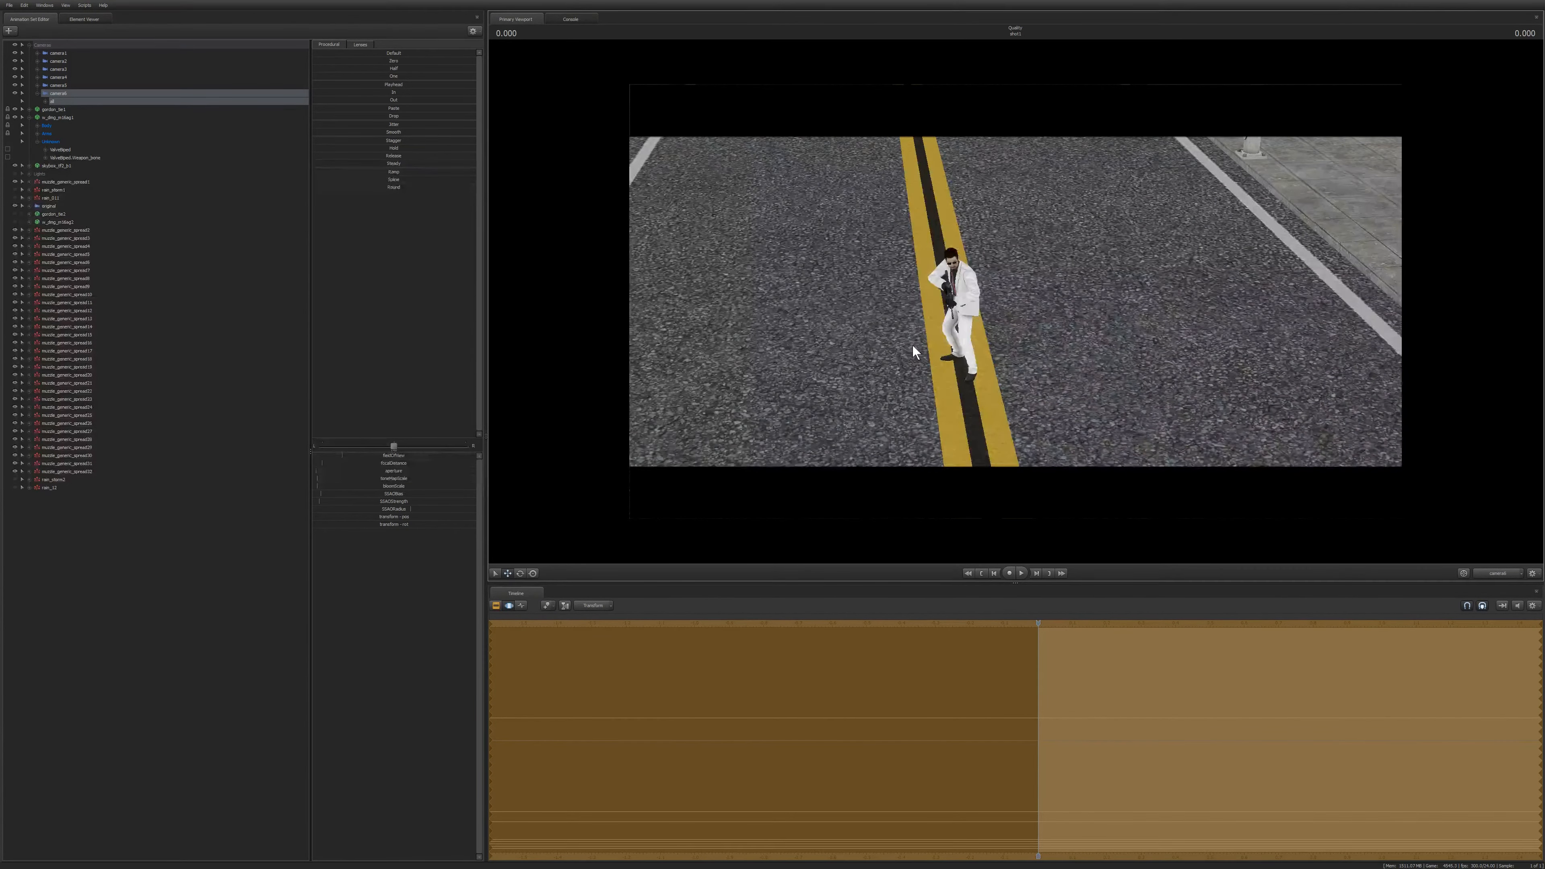
{"action": "left_click_drag", "start_coordinate": [912, 344], "coordinate": [1417, 269]}
{"action": "key", "text": "w"}
{"action": "key", "text": "w"}
{"action": "key", "text": "a"}
{"action": "key", "text": "a"}
{"action": "key", "text": "a"}
{"action": "key", "text": "s"}
{"action": "key", "text": "d"}
{"action": "key", "text": "r"}
{"action": "left_click_drag", "start_coordinate": [983, 309], "coordinate": [1110, 244]}
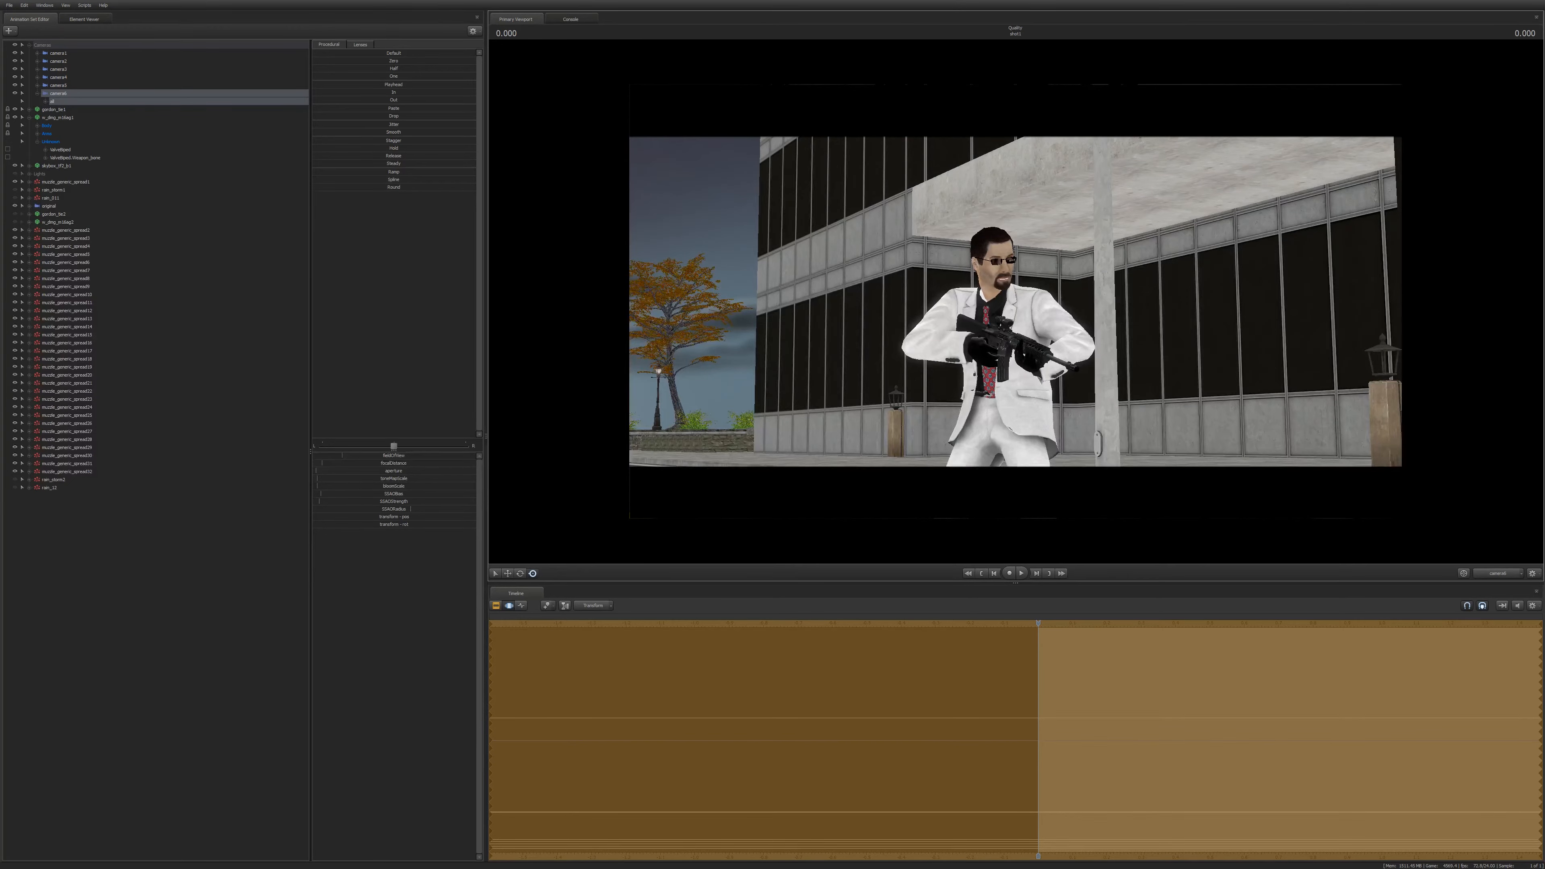
Widen the camera's field of view and reframe the gunman standing on the street.
{"action": "mouse_move", "coordinate": [342, 455]}
{"action": "left_mouse_down"}
{"action": "mouse_move", "coordinate": [356, 455]}
{"action": "mouse_move", "coordinate": [323, 455]}
{"action": "mouse_move", "coordinate": [370, 454]}
{"action": "left_mouse_up"}
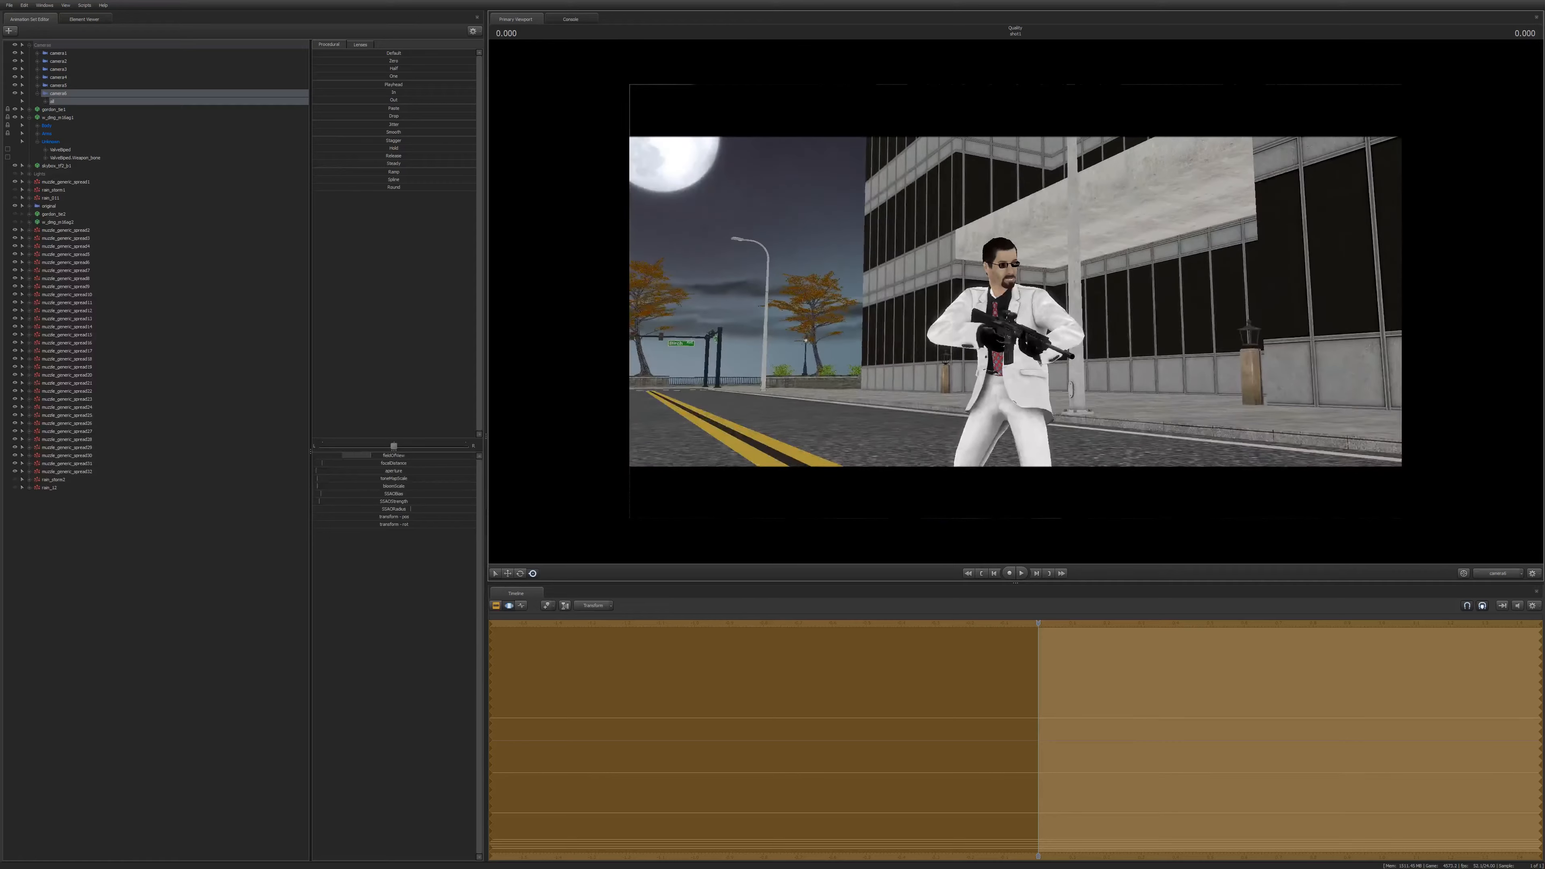
{"action": "left_click_drag", "start_coordinate": [1016, 302], "coordinate": [949, 329]}
{"action": "key", "text": "d"}
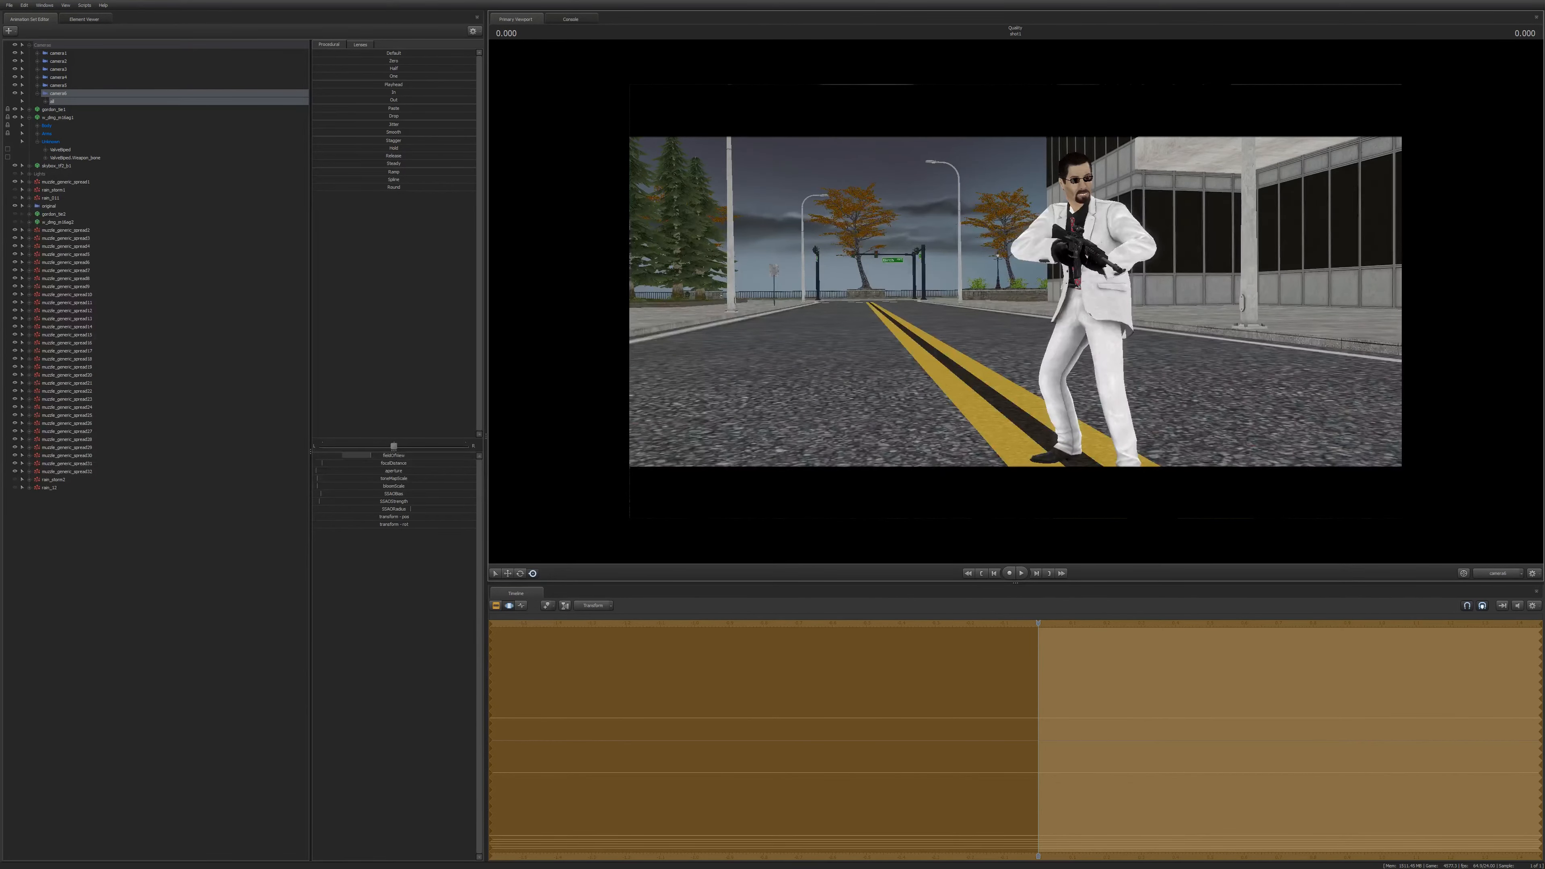
{"action": "left_click_drag", "start_coordinate": [1016, 301], "coordinate": [1161, 276]}
{"action": "key", "text": "s"}
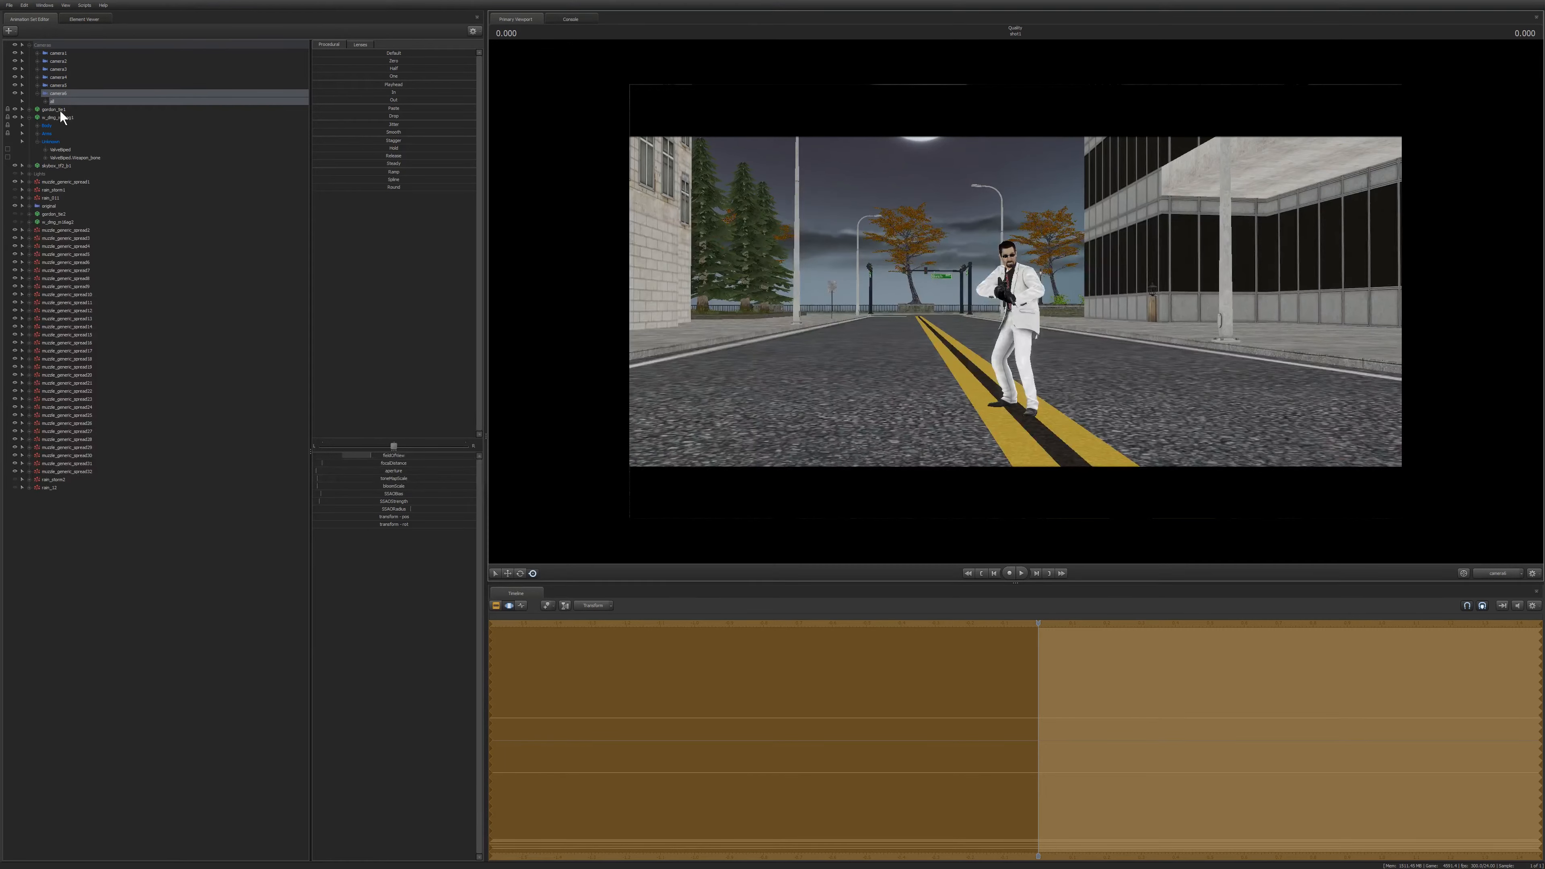
Expand the camera's channels, select fieldOfView and fine-tune its value.
{"action": "left_click", "coordinate": [45, 102]}
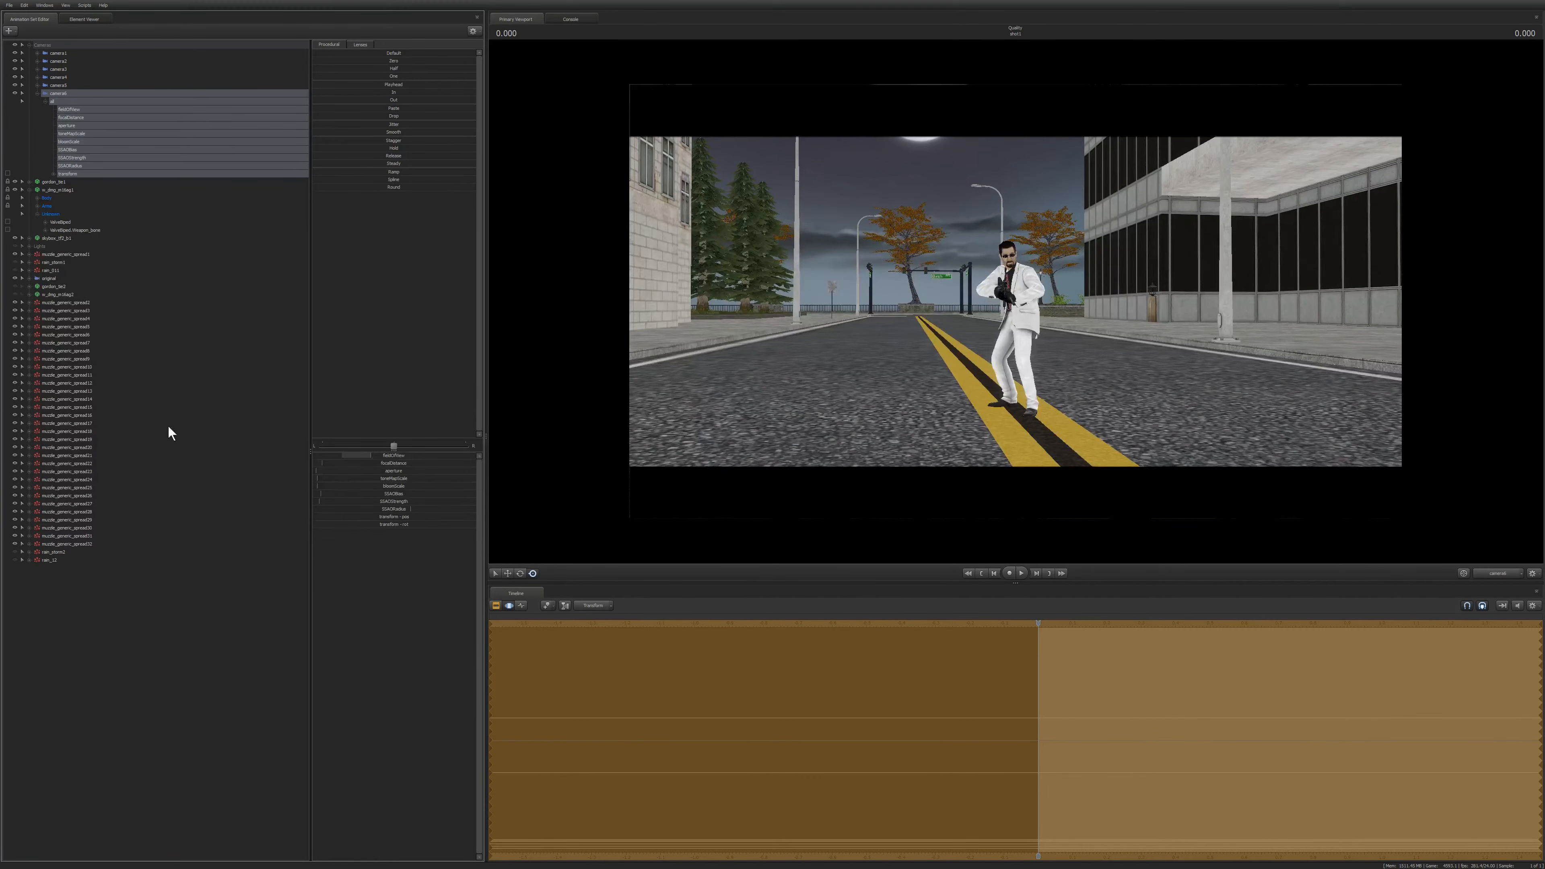
{"action": "left_click", "coordinate": [62, 109]}
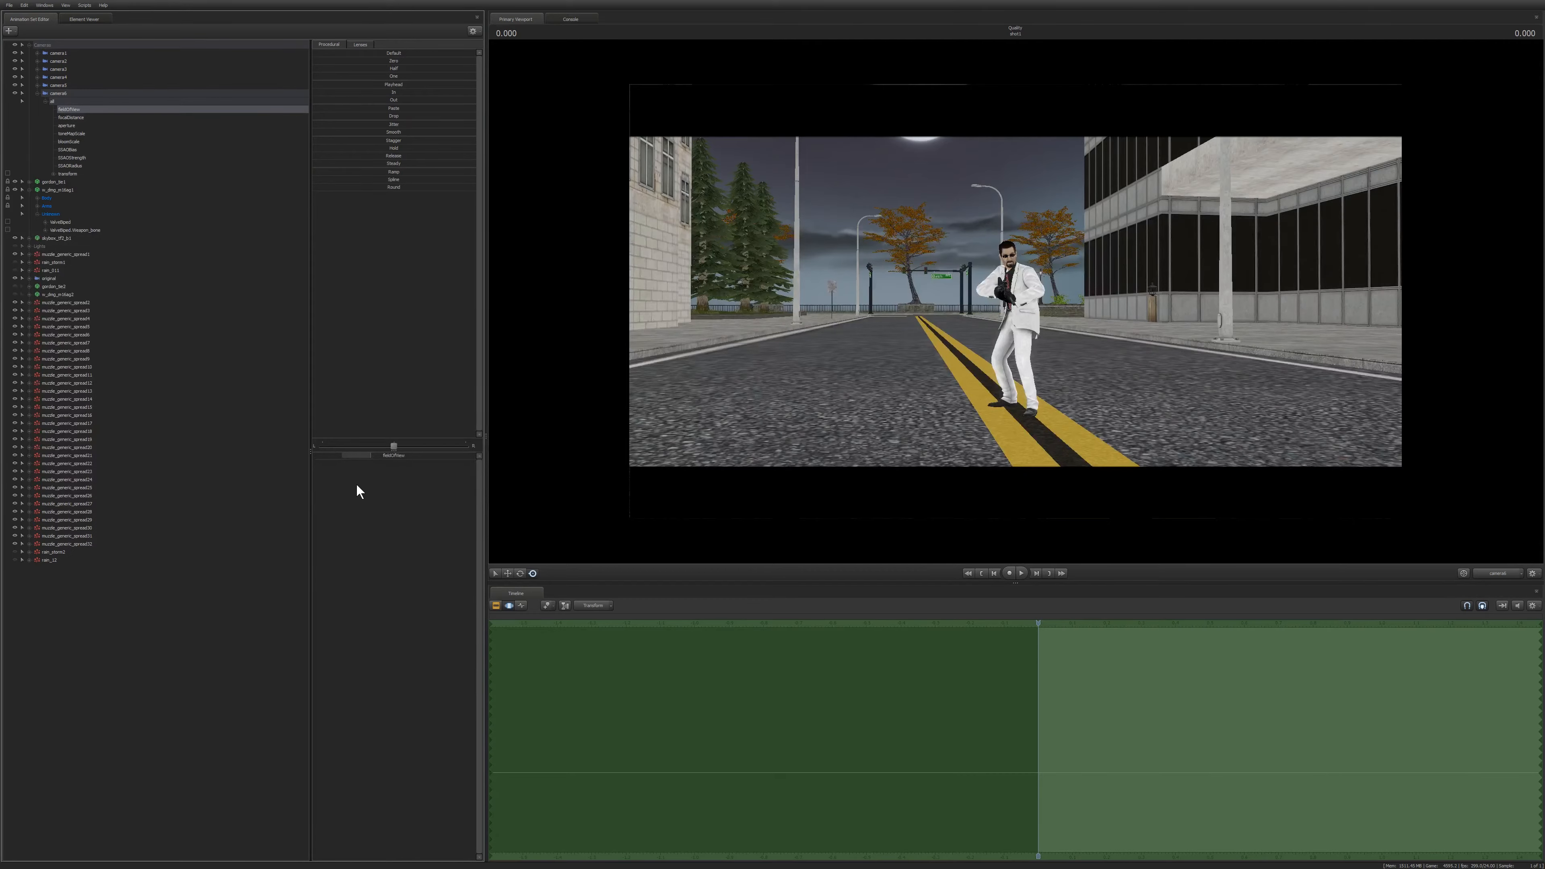
{"action": "left_click_drag", "start_coordinate": [380, 455], "coordinate": [344, 455]}
{"action": "left_click", "coordinate": [896, 342]}
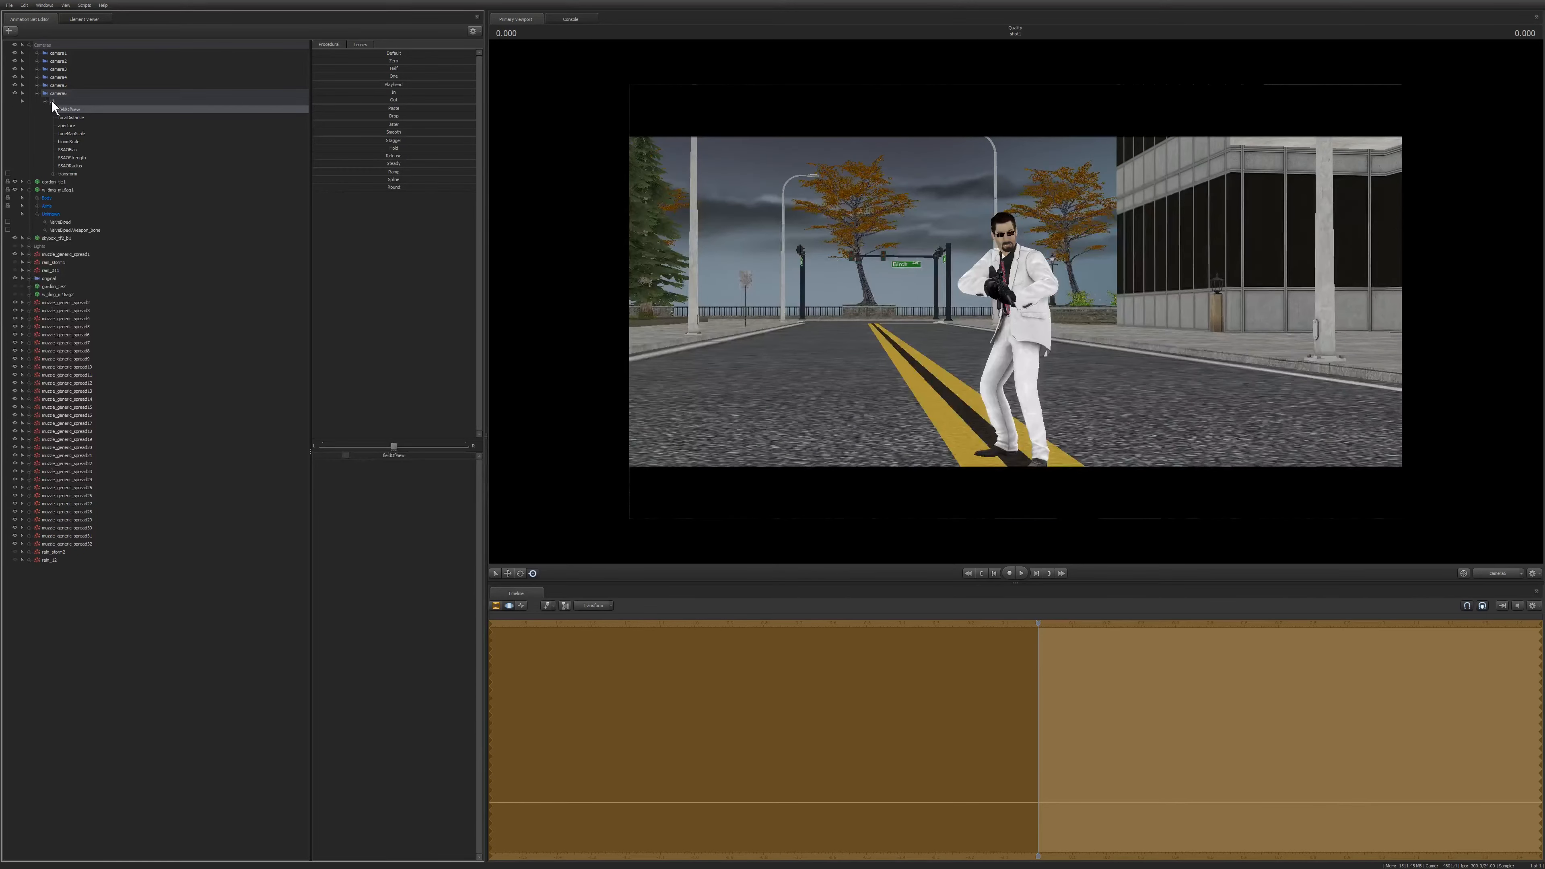
{"action": "left_click", "coordinate": [55, 95]}
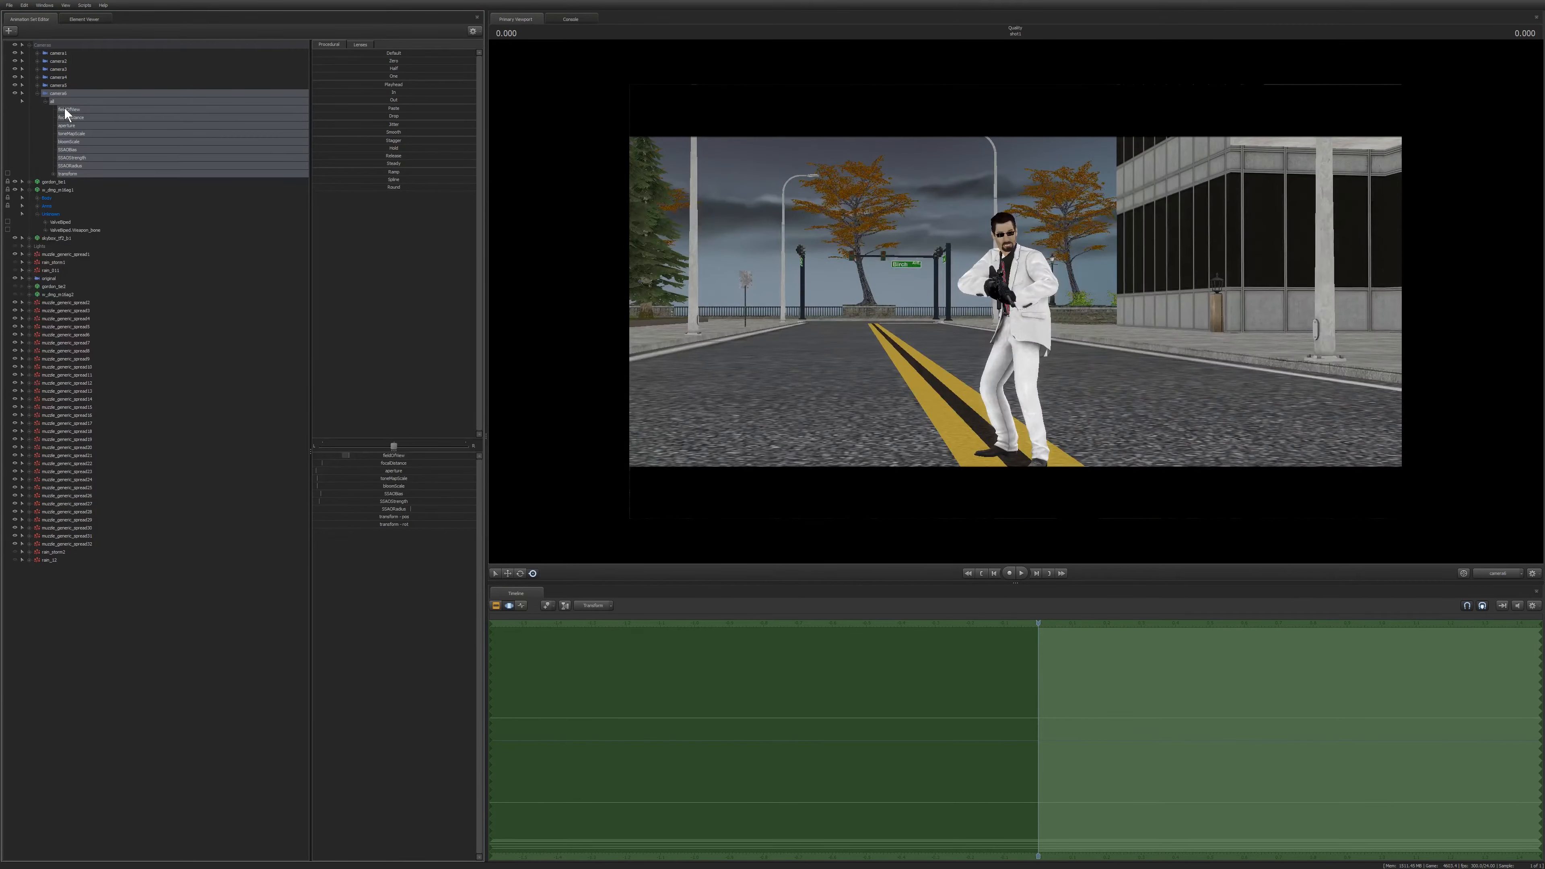
{"action": "left_click", "coordinate": [64, 109]}
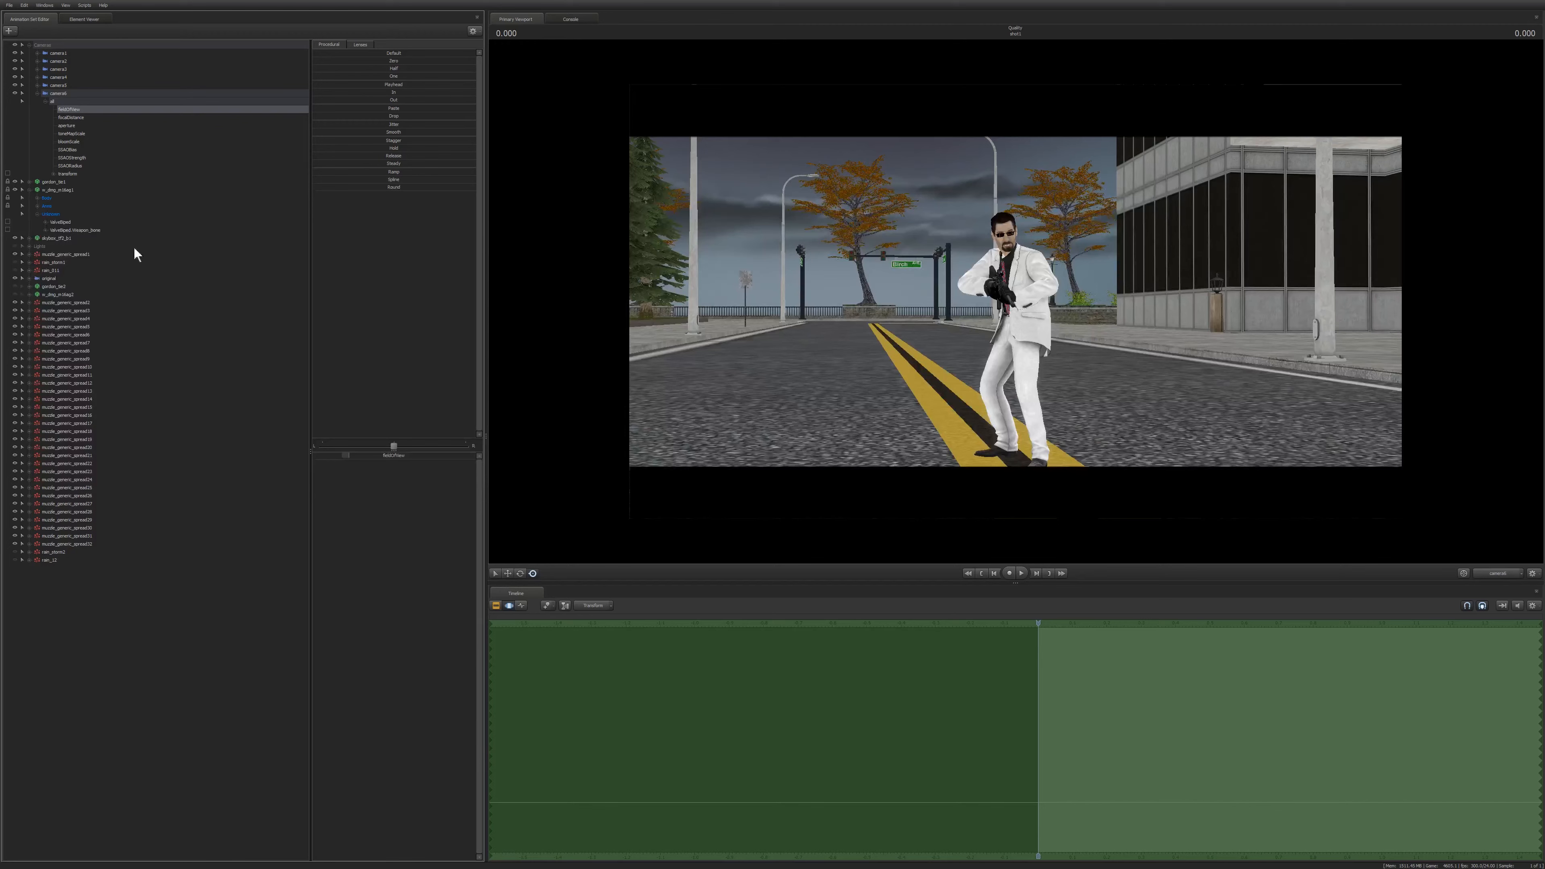
{"action": "left_click_drag", "start_coordinate": [373, 456], "coordinate": [384, 458]}
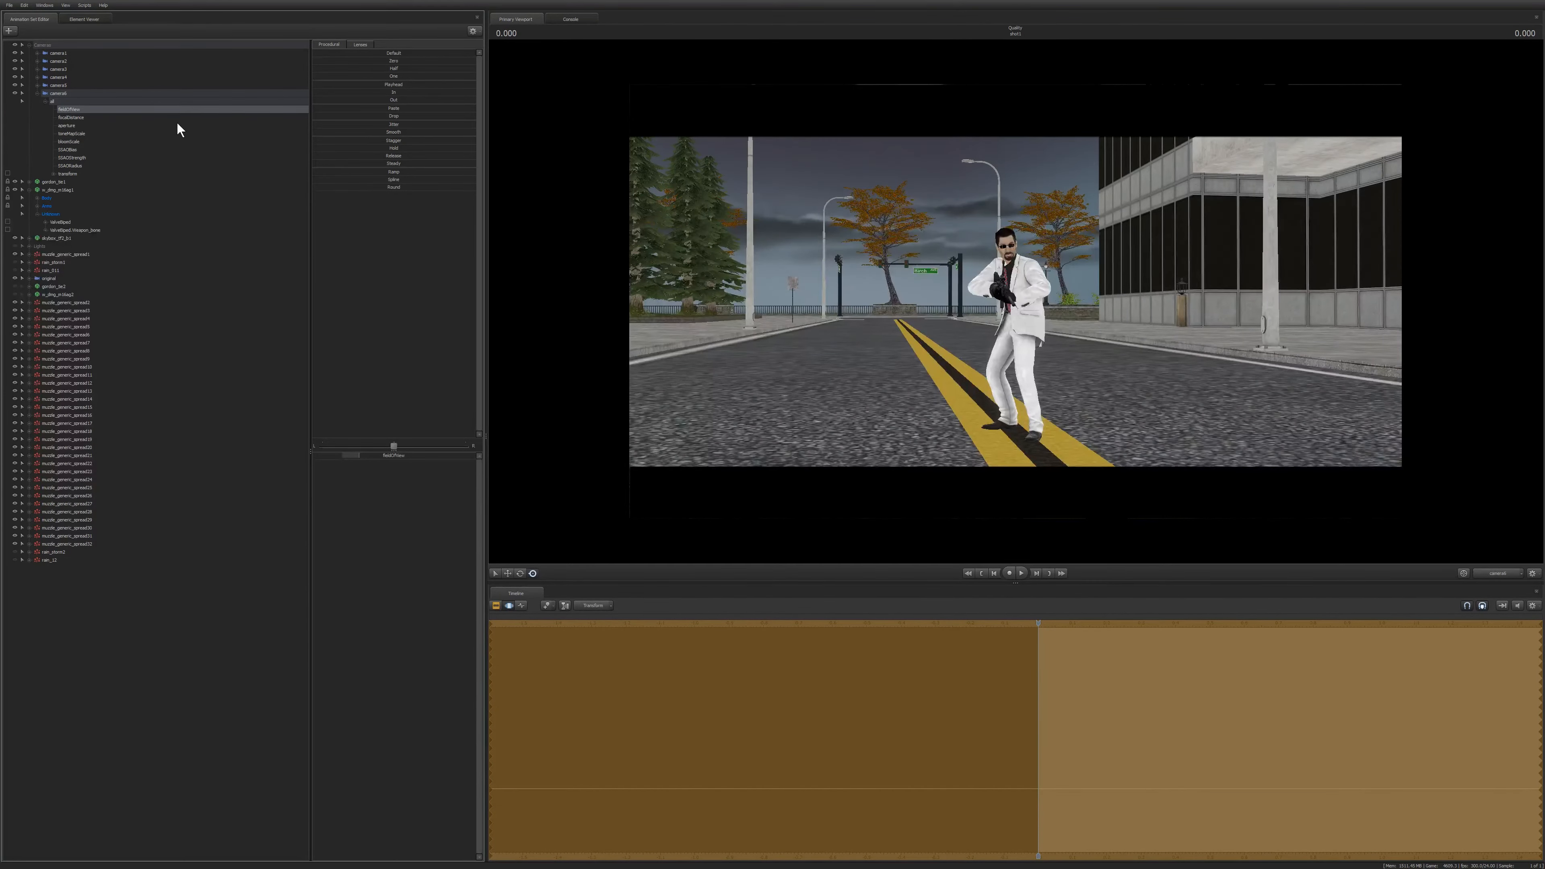
Select the focalDistance and aperture controls and set the focal distance to about 246 on the gunman.
{"action": "left_click", "coordinate": [84, 117]}
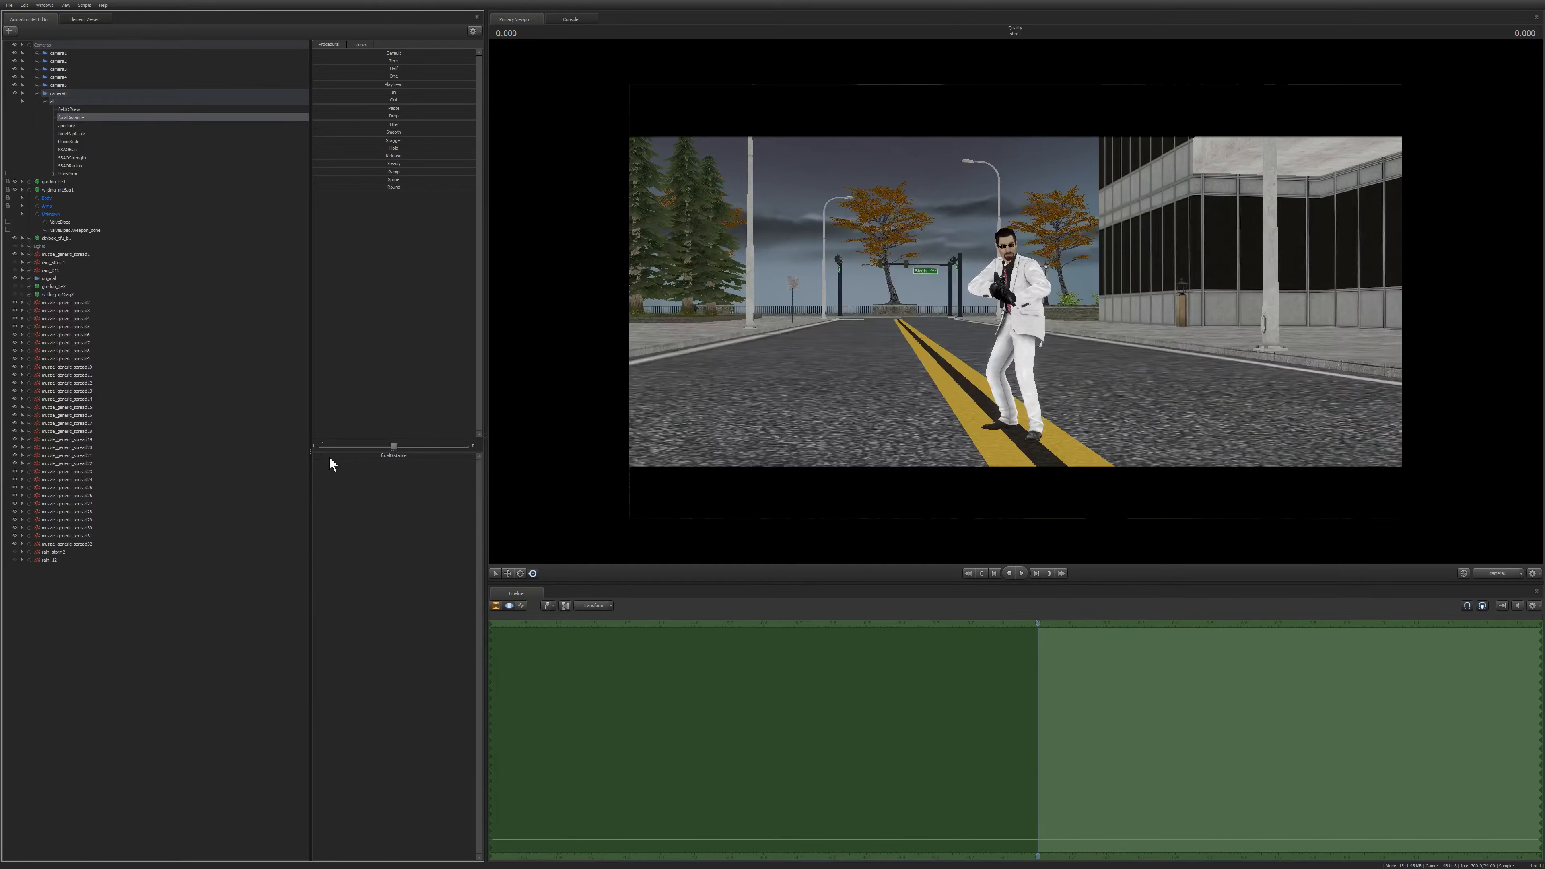
{"action": "left_click", "coordinate": [69, 127], "text": "ctrl"}
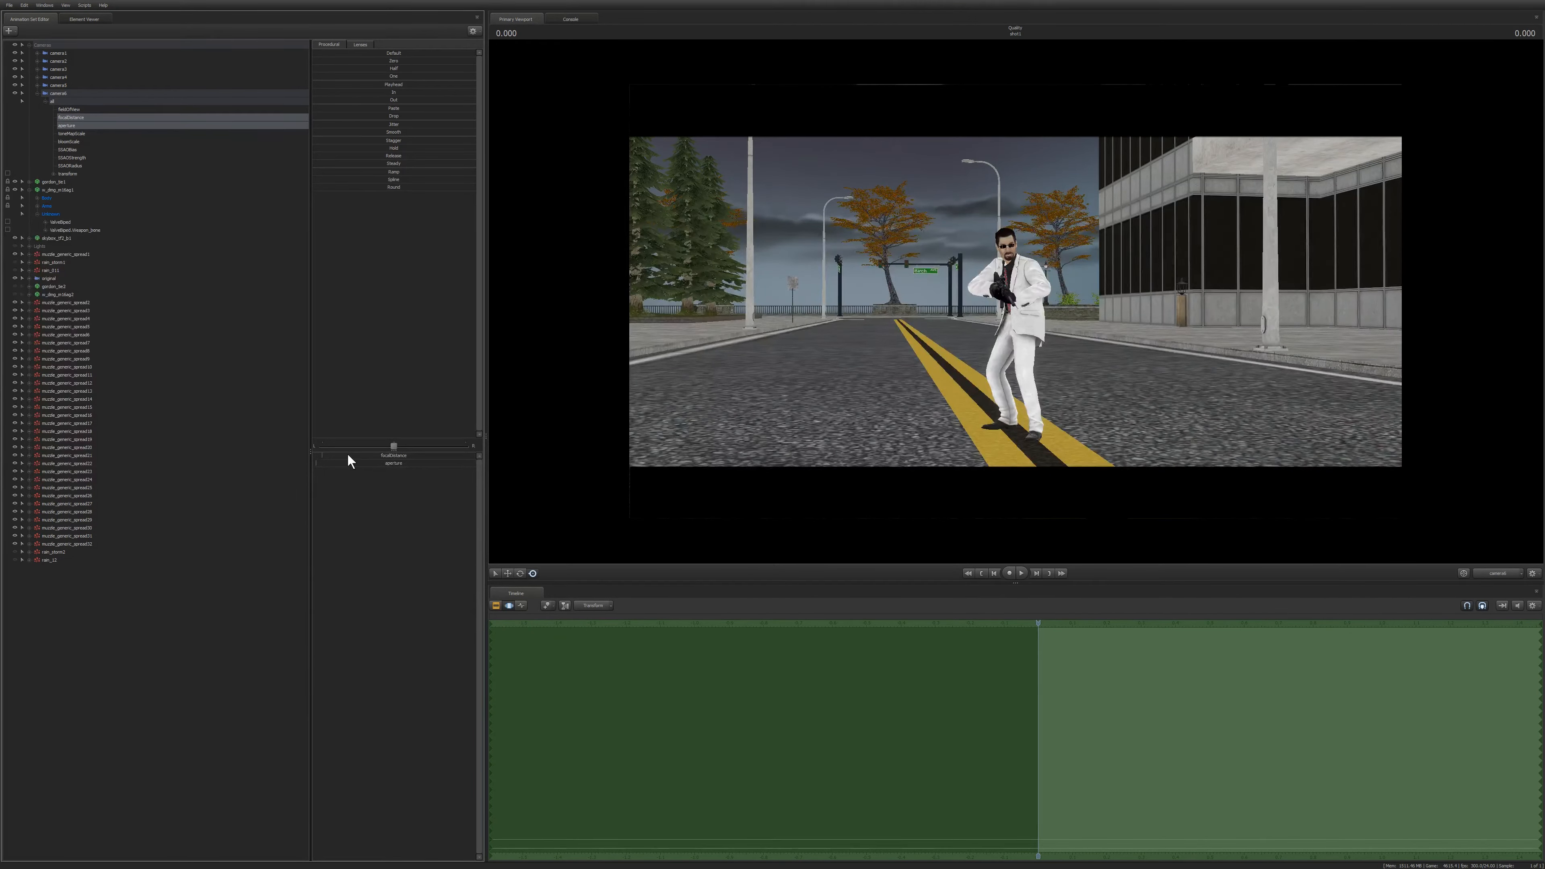
{"action": "mouse_move", "coordinate": [348, 455]}
{"action": "left_mouse_down"}
{"action": "mouse_move", "coordinate": [333, 463]}
{"action": "mouse_move", "coordinate": [431, 462]}
{"action": "mouse_move", "coordinate": [369, 456]}
{"action": "left_mouse_up"}
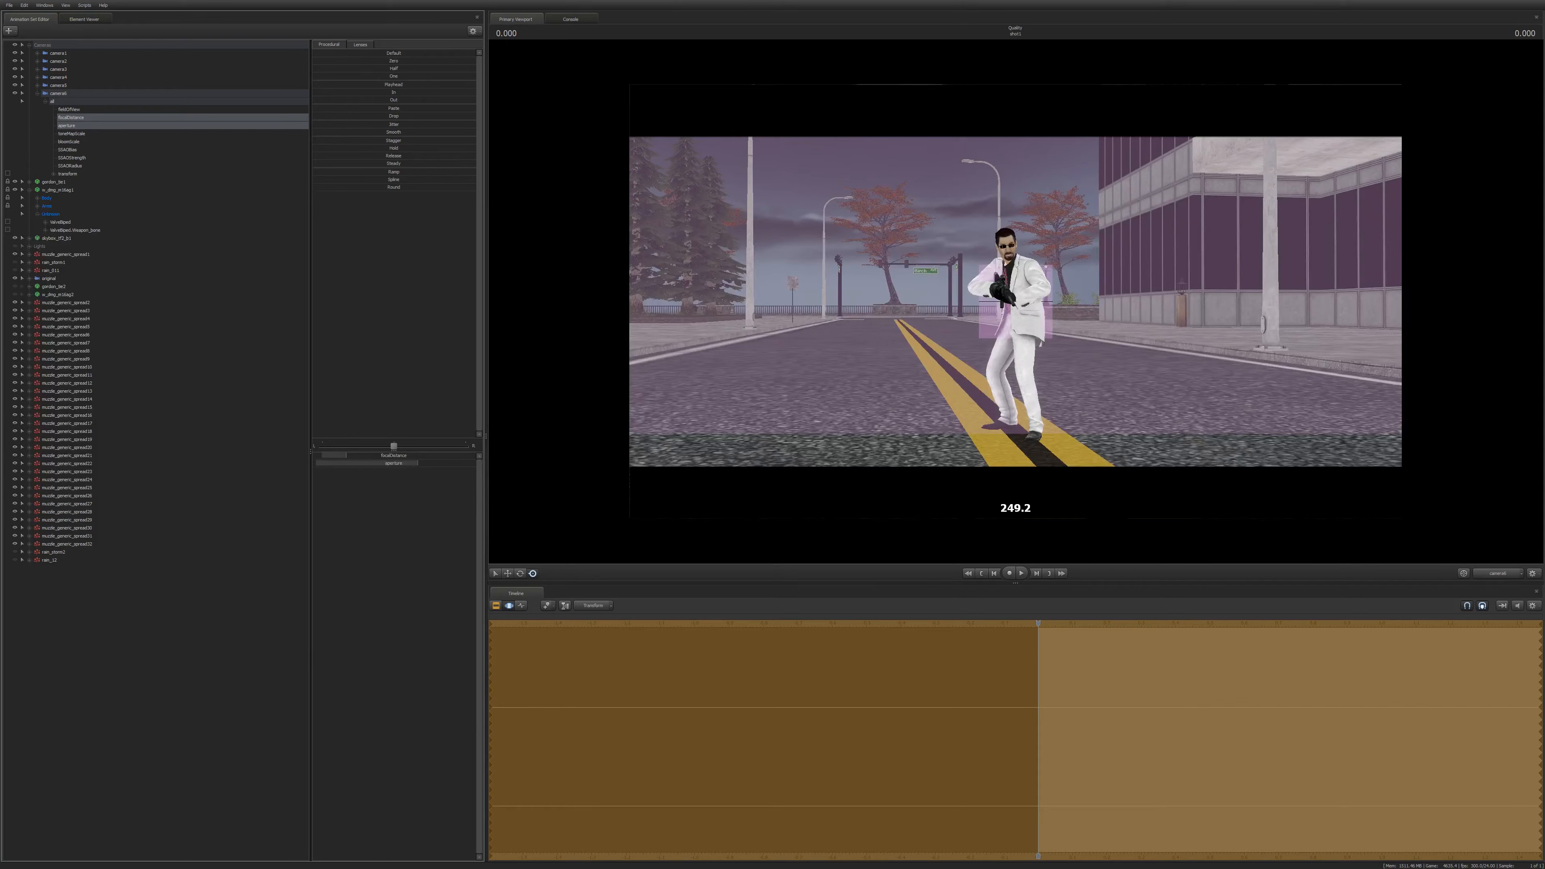
{"action": "left_click_drag", "start_coordinate": [369, 456], "coordinate": [578, 510]}
{"action": "left_click_drag", "start_coordinate": [356, 455], "coordinate": [356, 455]}
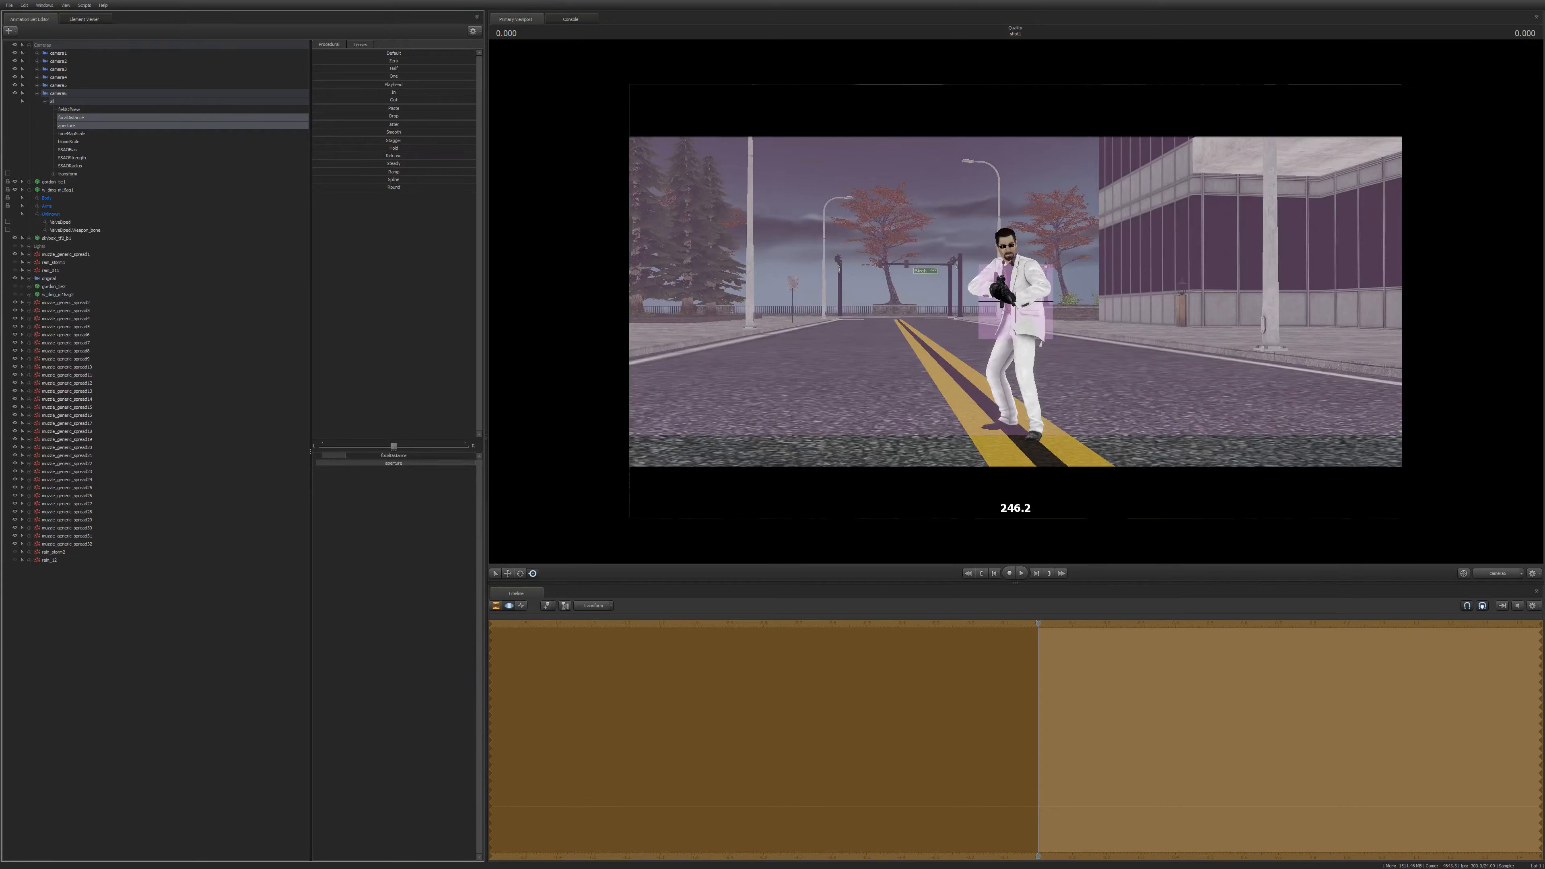
{"action": "left_click_drag", "start_coordinate": [355, 455], "coordinate": [497, 637]}
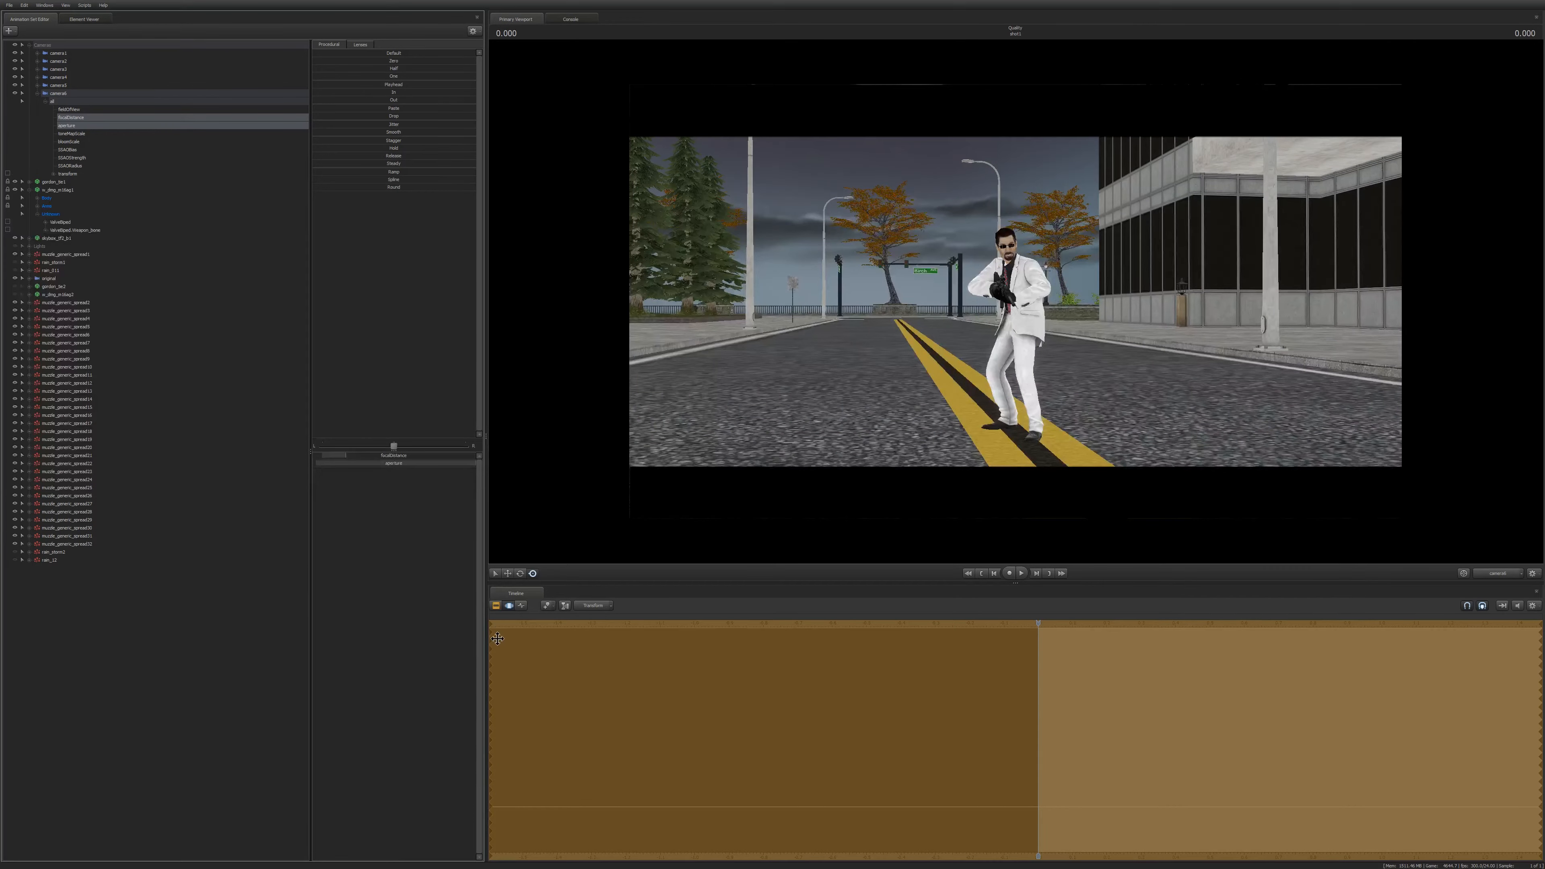
Enable depth of field in the viewport's progressive refinement settings.
{"action": "left_click", "coordinate": [495, 606]}
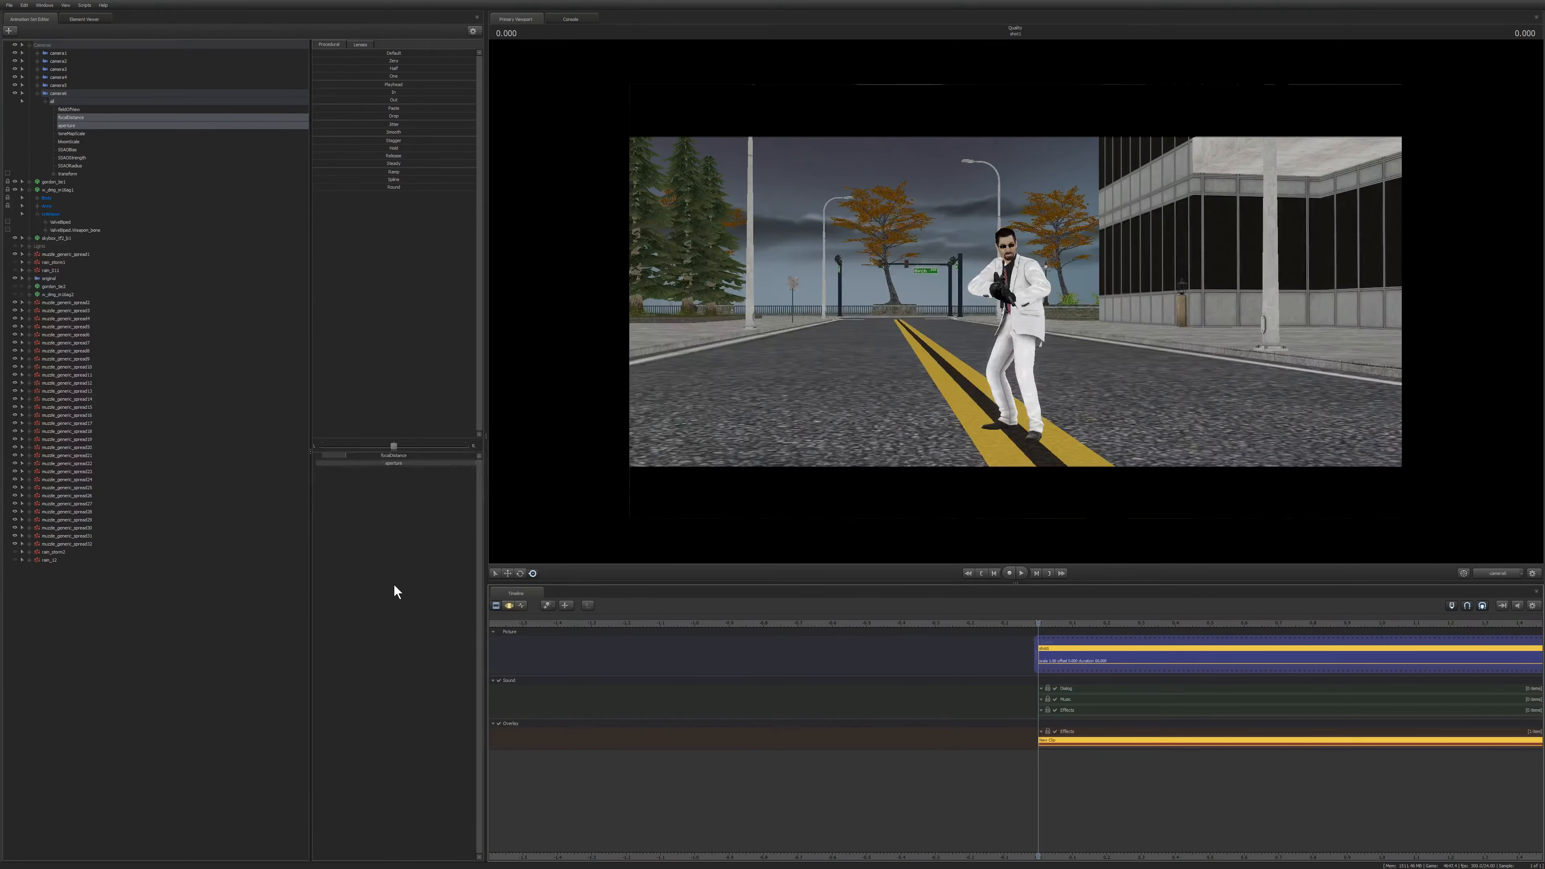
{"action": "right_click", "coordinate": [753, 217]}
{"action": "left_click", "coordinate": [764, 225]}
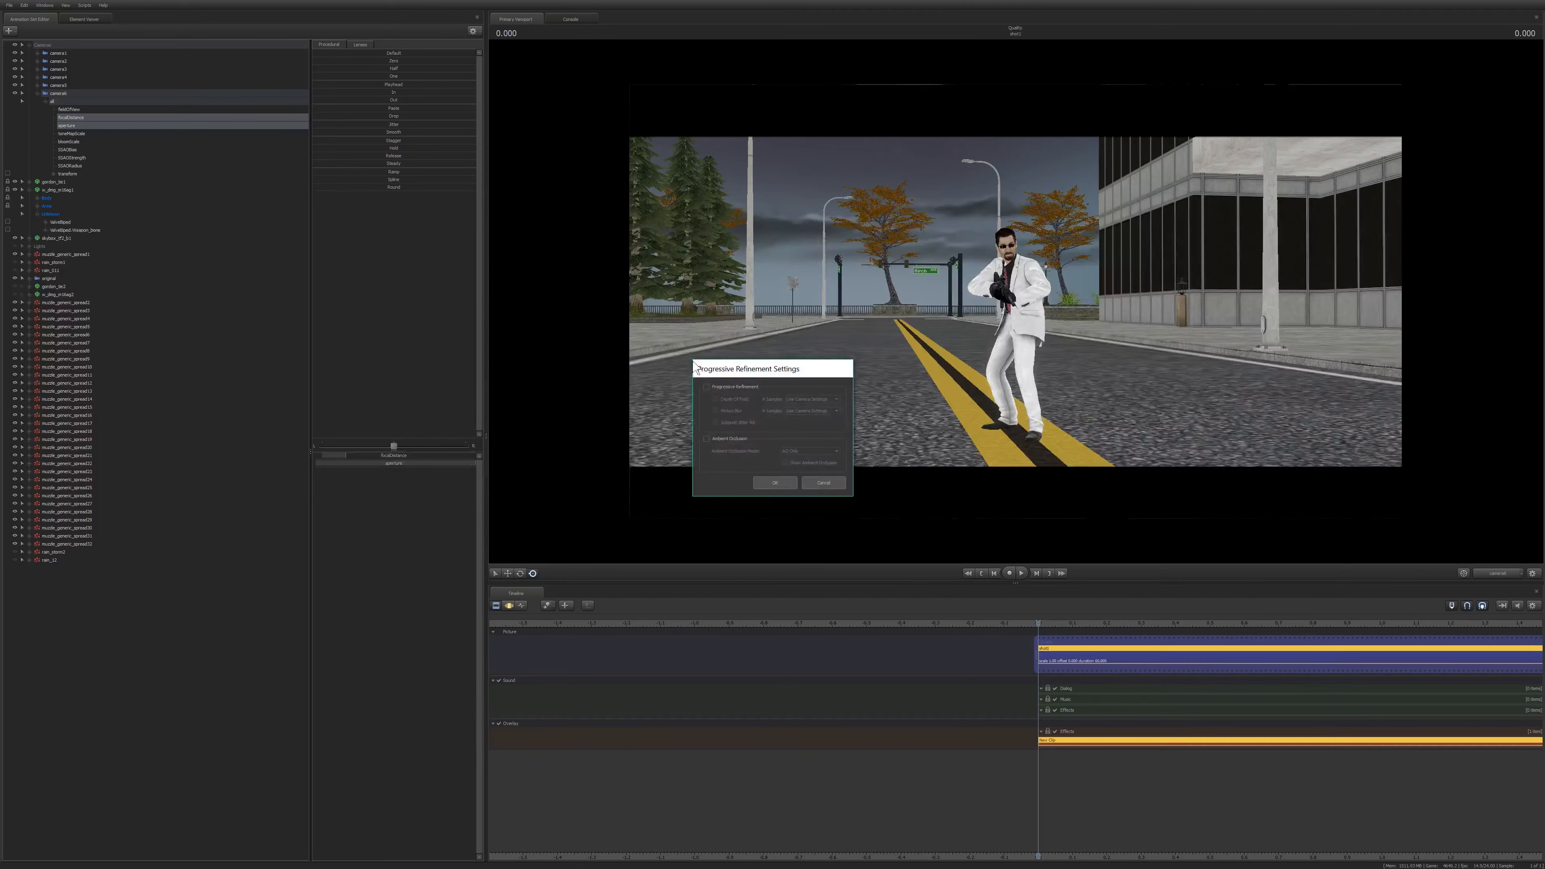
{"action": "left_click", "coordinate": [714, 399]}
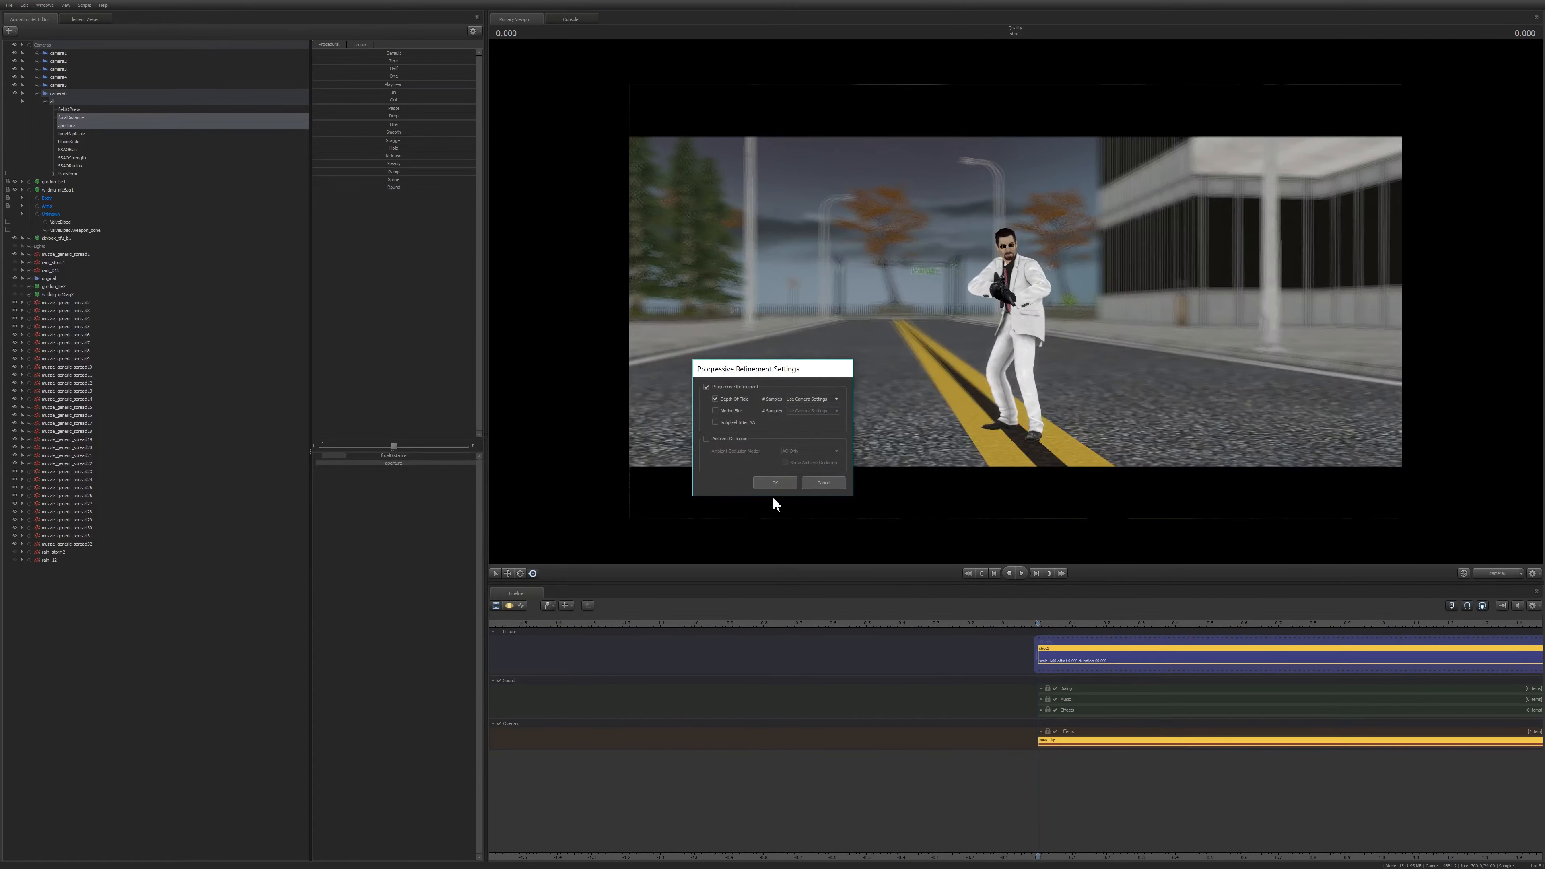
{"action": "left_click", "coordinate": [771, 481]}
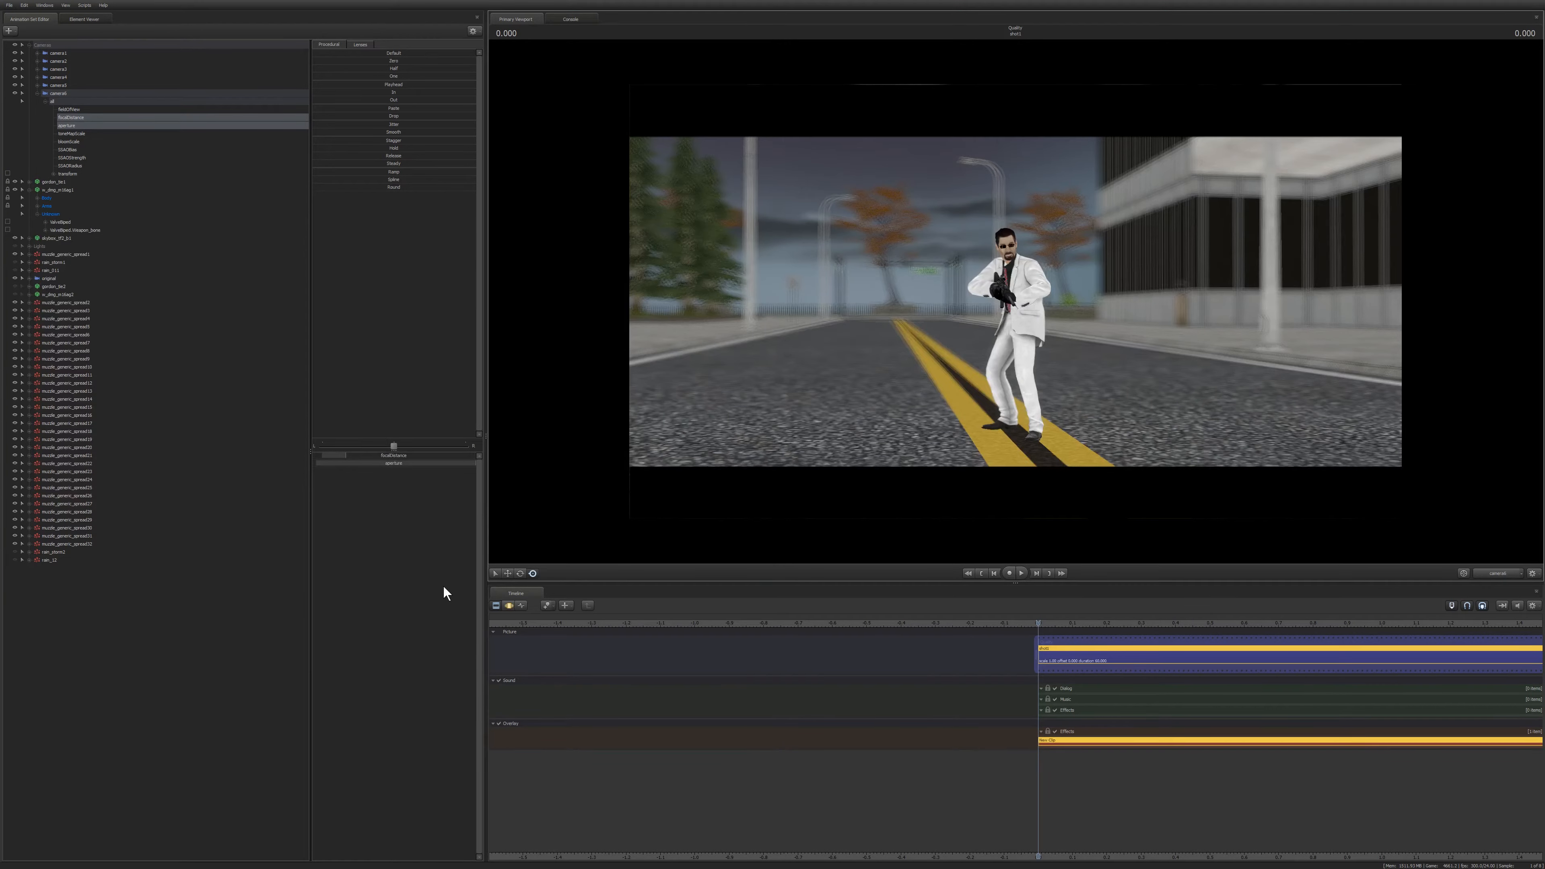
{"action": "left_click", "coordinate": [509, 607]}
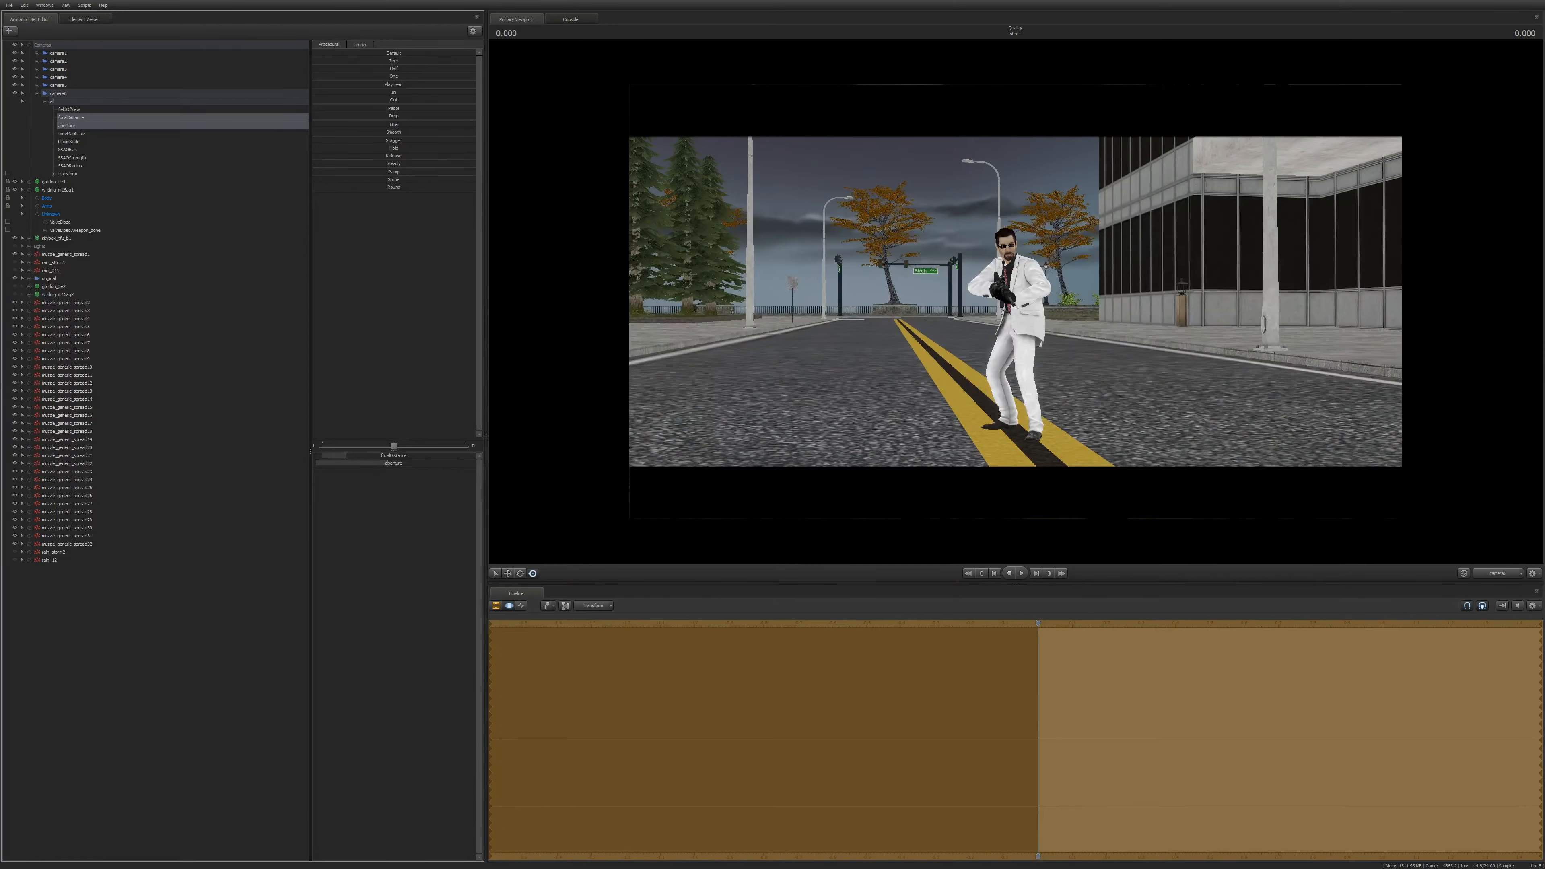
{"action": "left_click", "coordinate": [496, 606]}
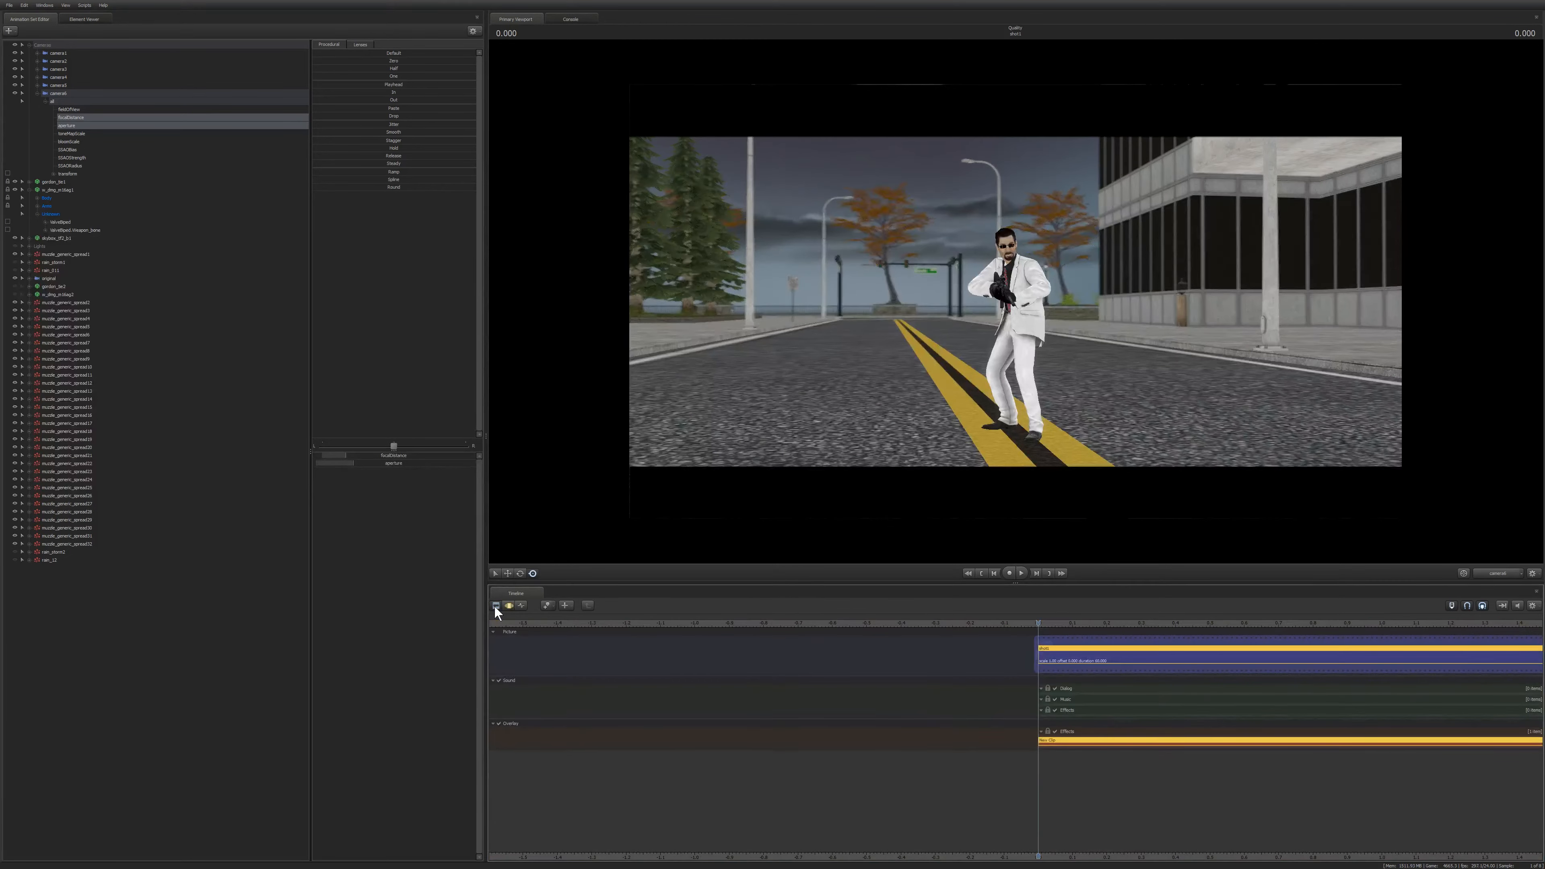
{"action": "left_click", "coordinate": [509, 607]}
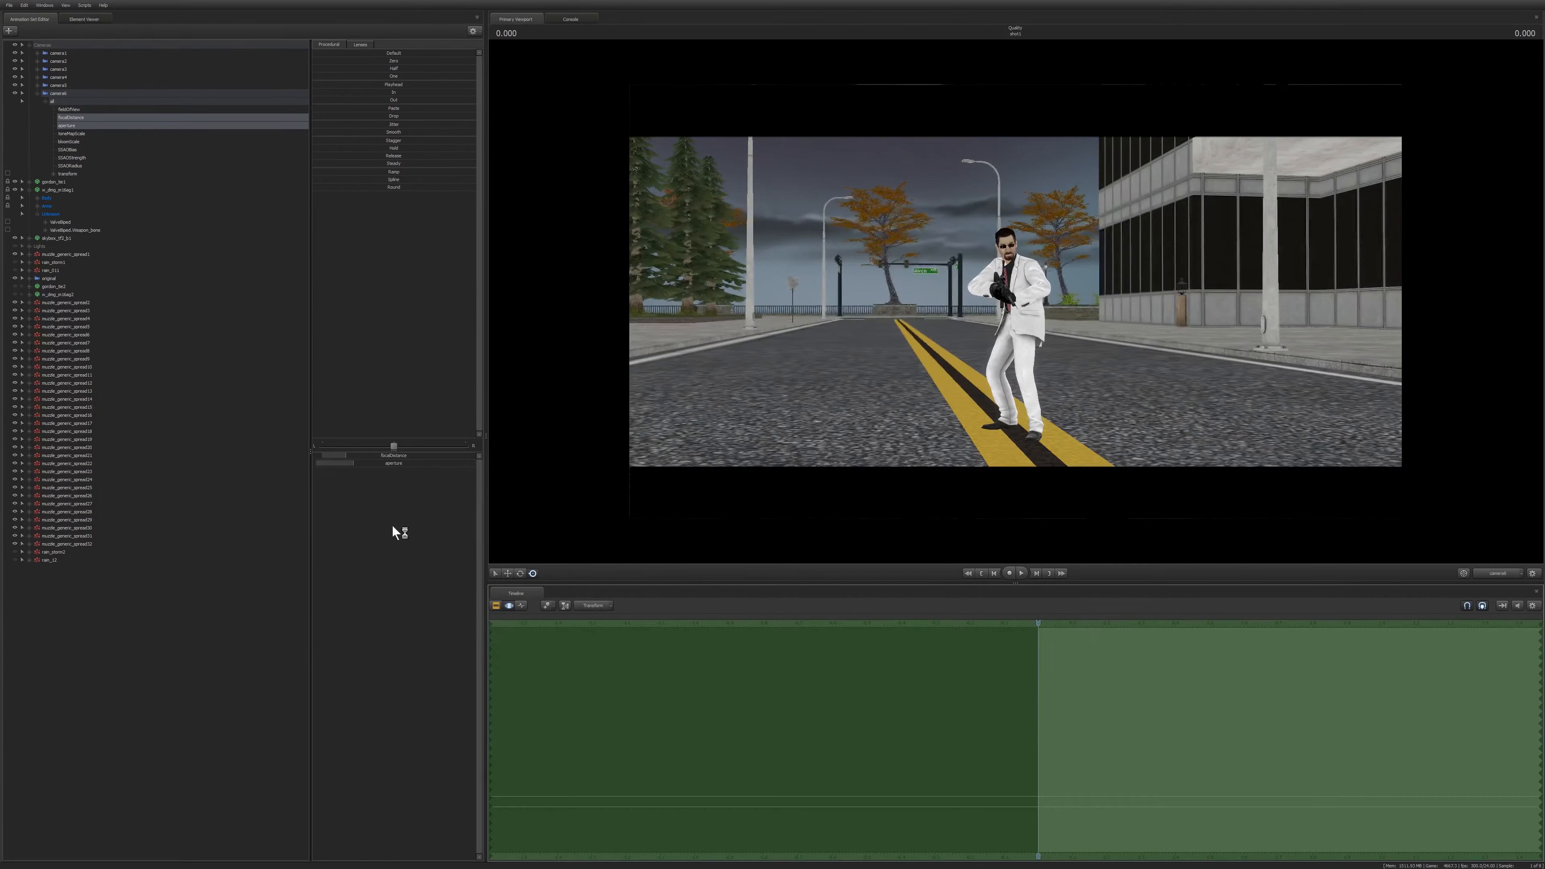
{"action": "left_click", "coordinate": [497, 607]}
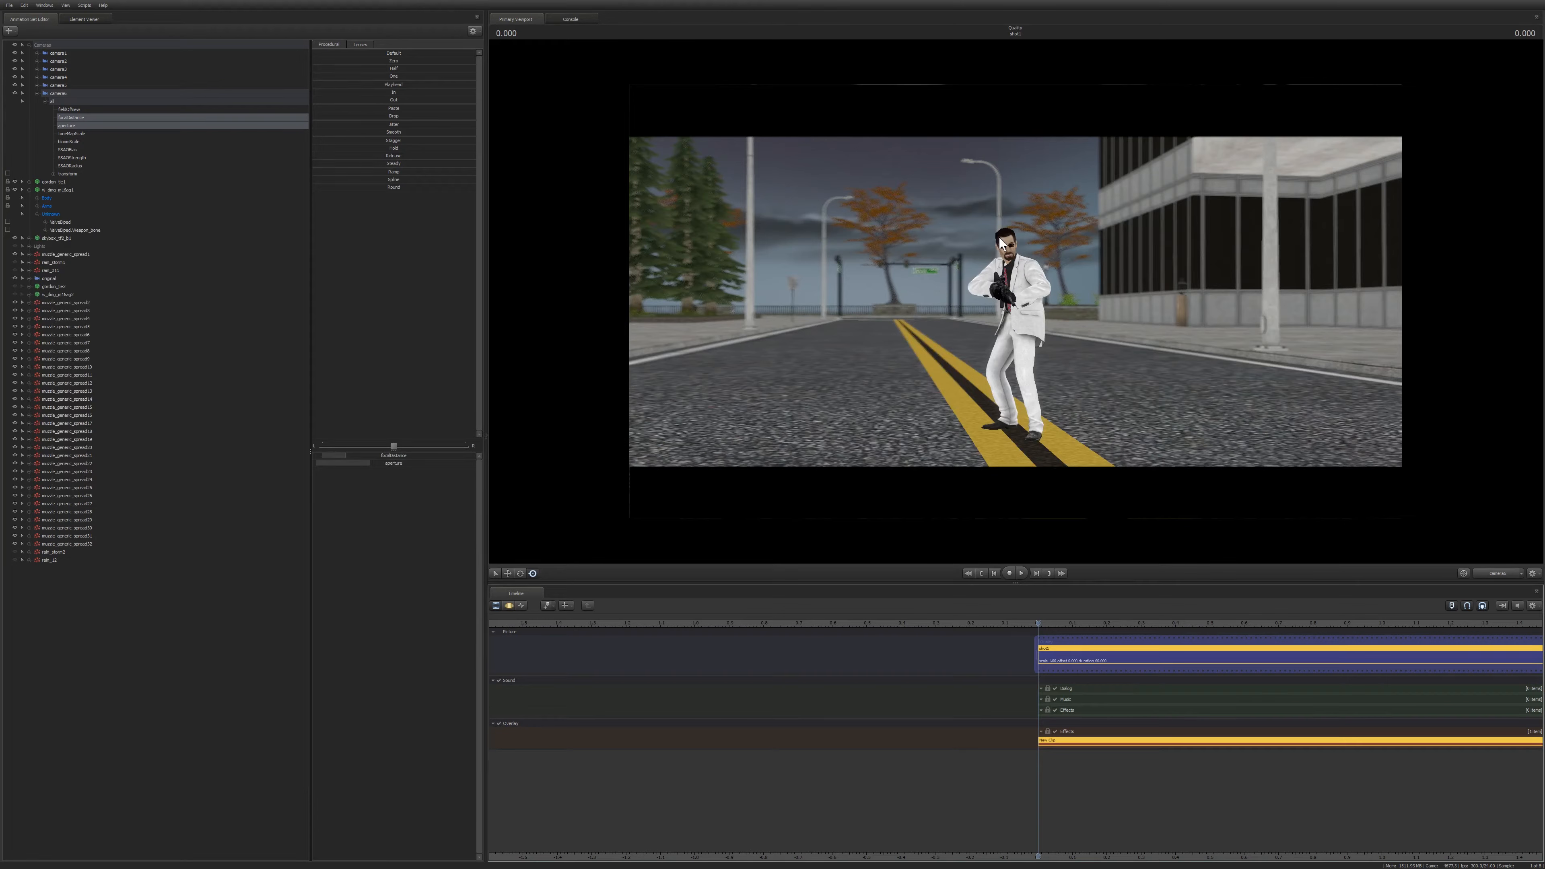
{"action": "key", "text": "ctrl+Tab"}
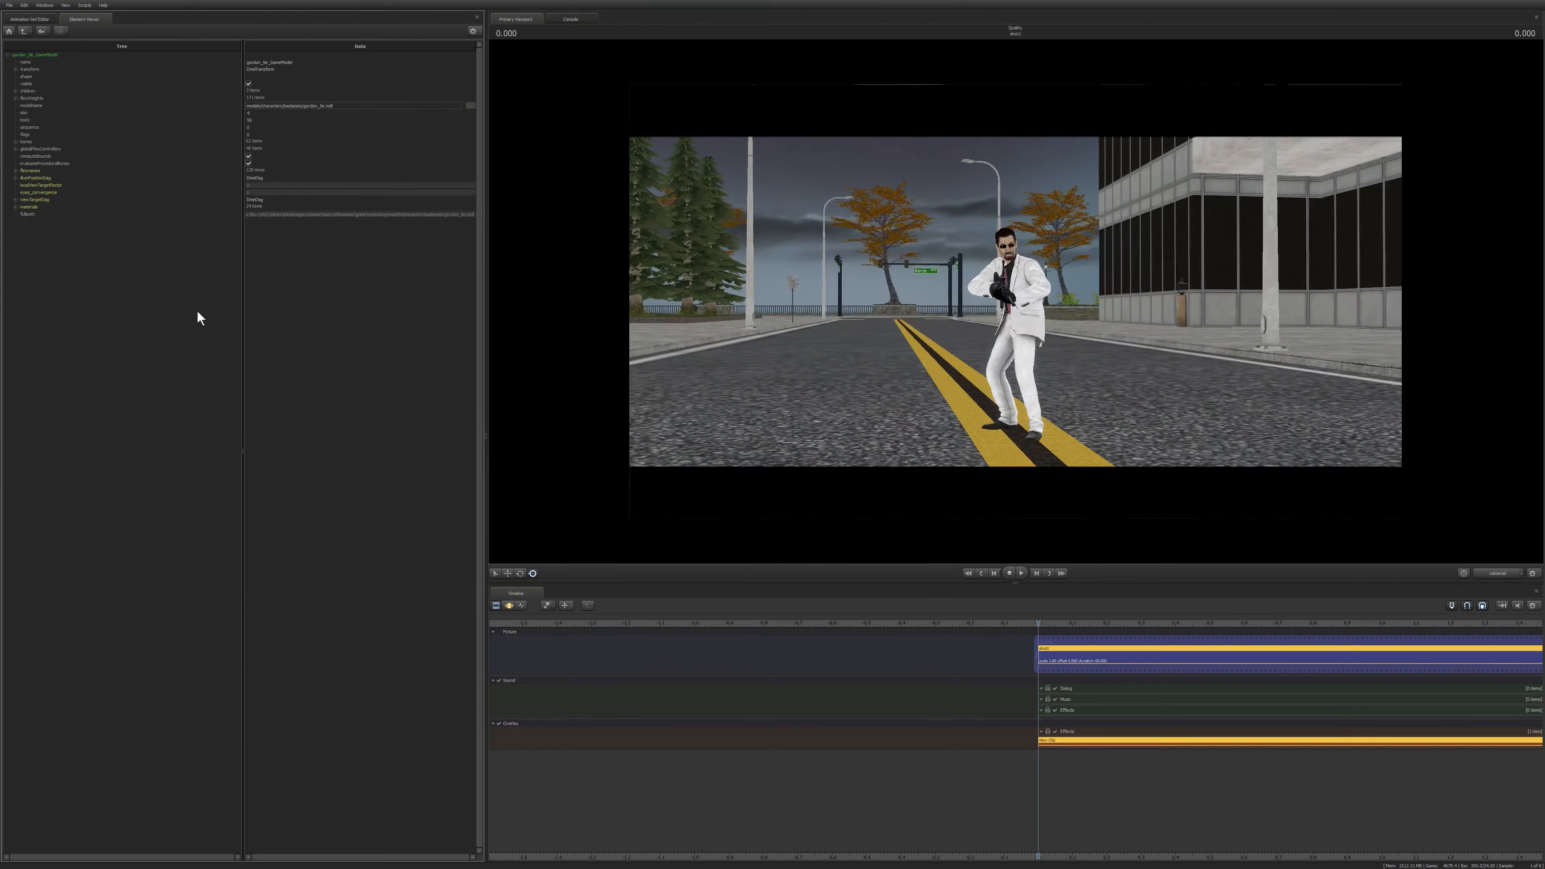
{"action": "left_click", "coordinate": [28, 19]}
{"action": "left_click", "coordinate": [509, 605]}
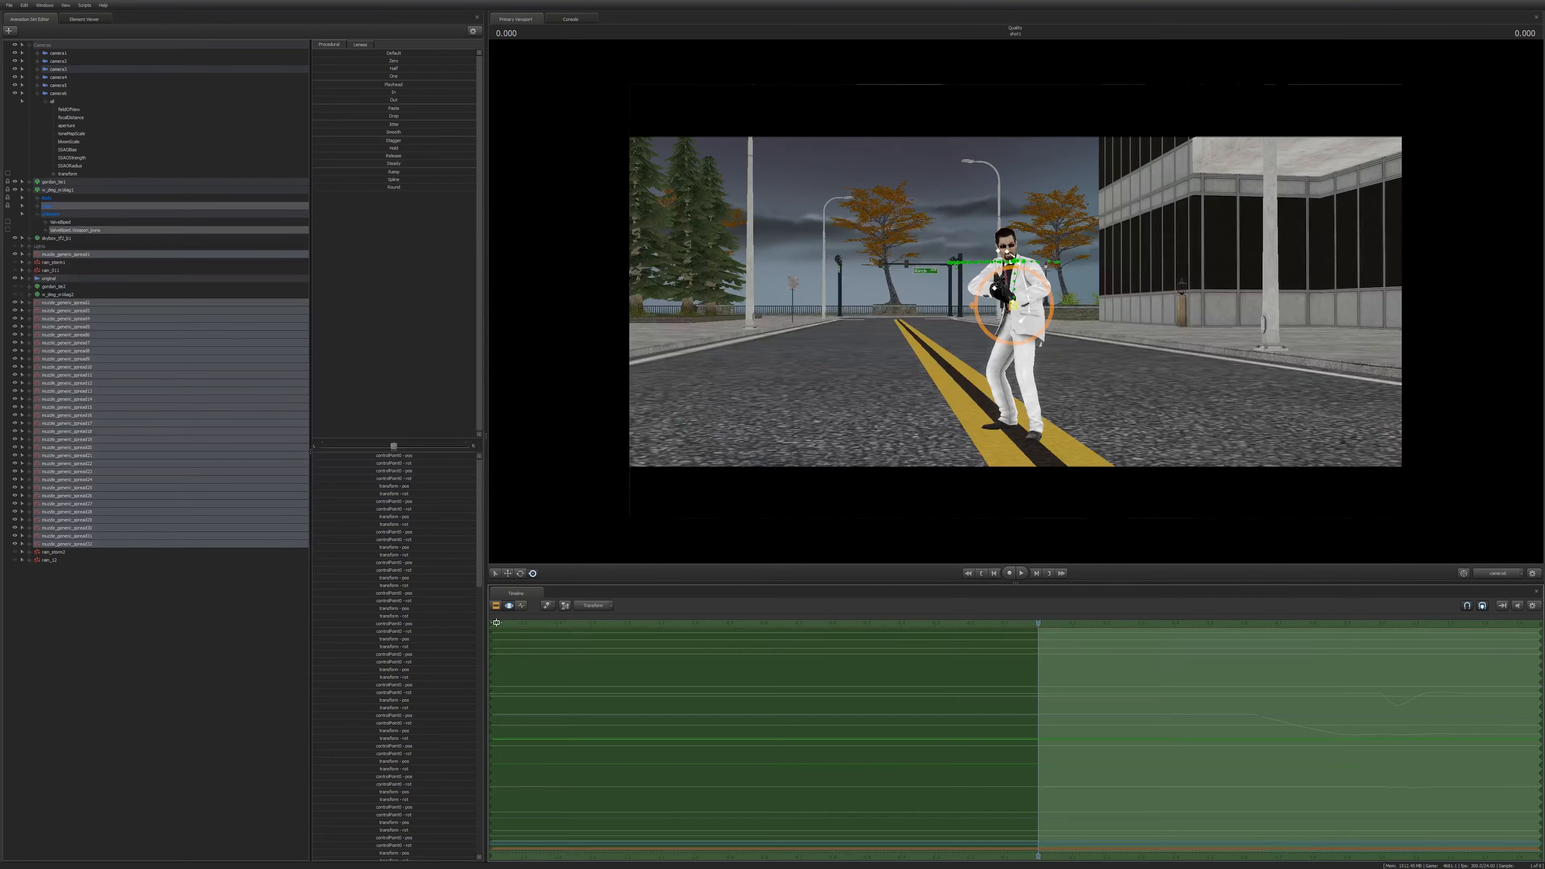
Select all of the camera's controls and inspect their curves in the graph editor.
{"action": "left_click", "coordinate": [61, 94]}
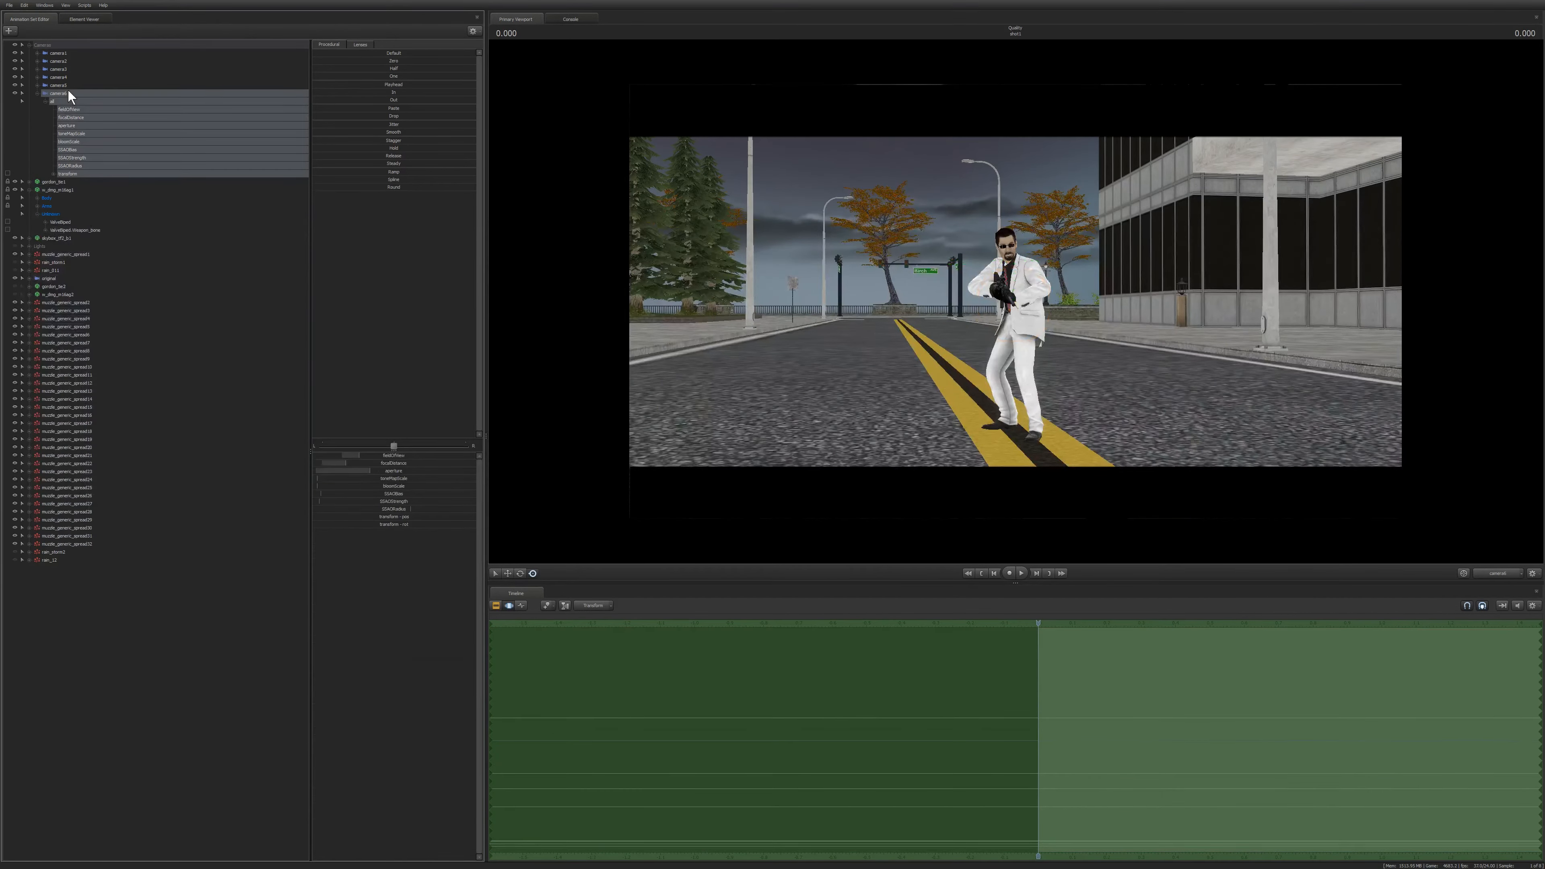
{"action": "left_click_drag", "start_coordinate": [412, 463], "coordinate": [460, 562]}
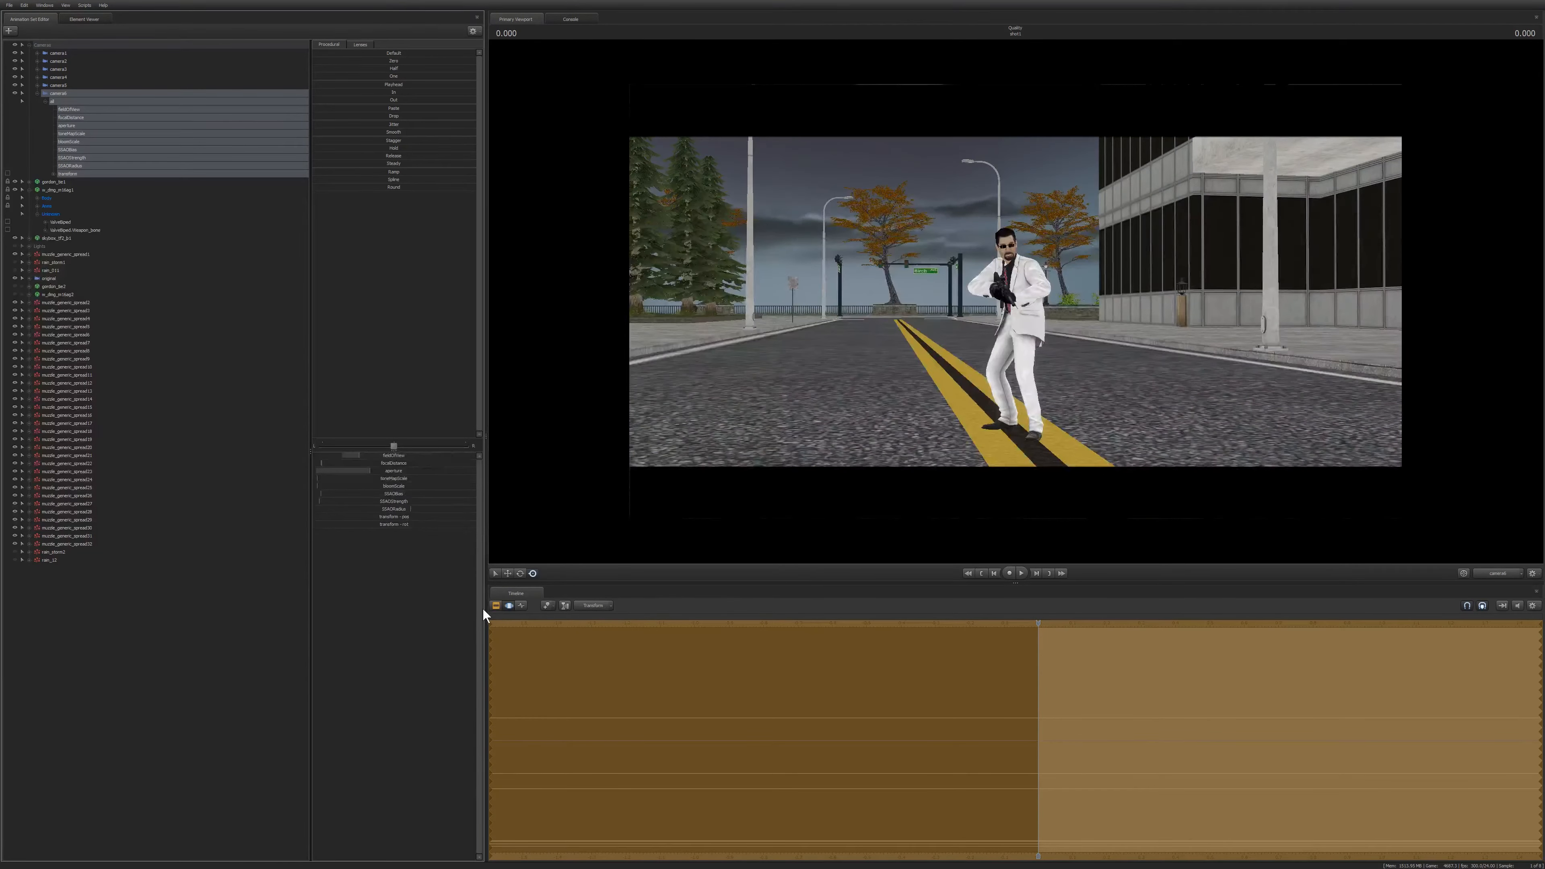
{"action": "left_click", "coordinate": [494, 605]}
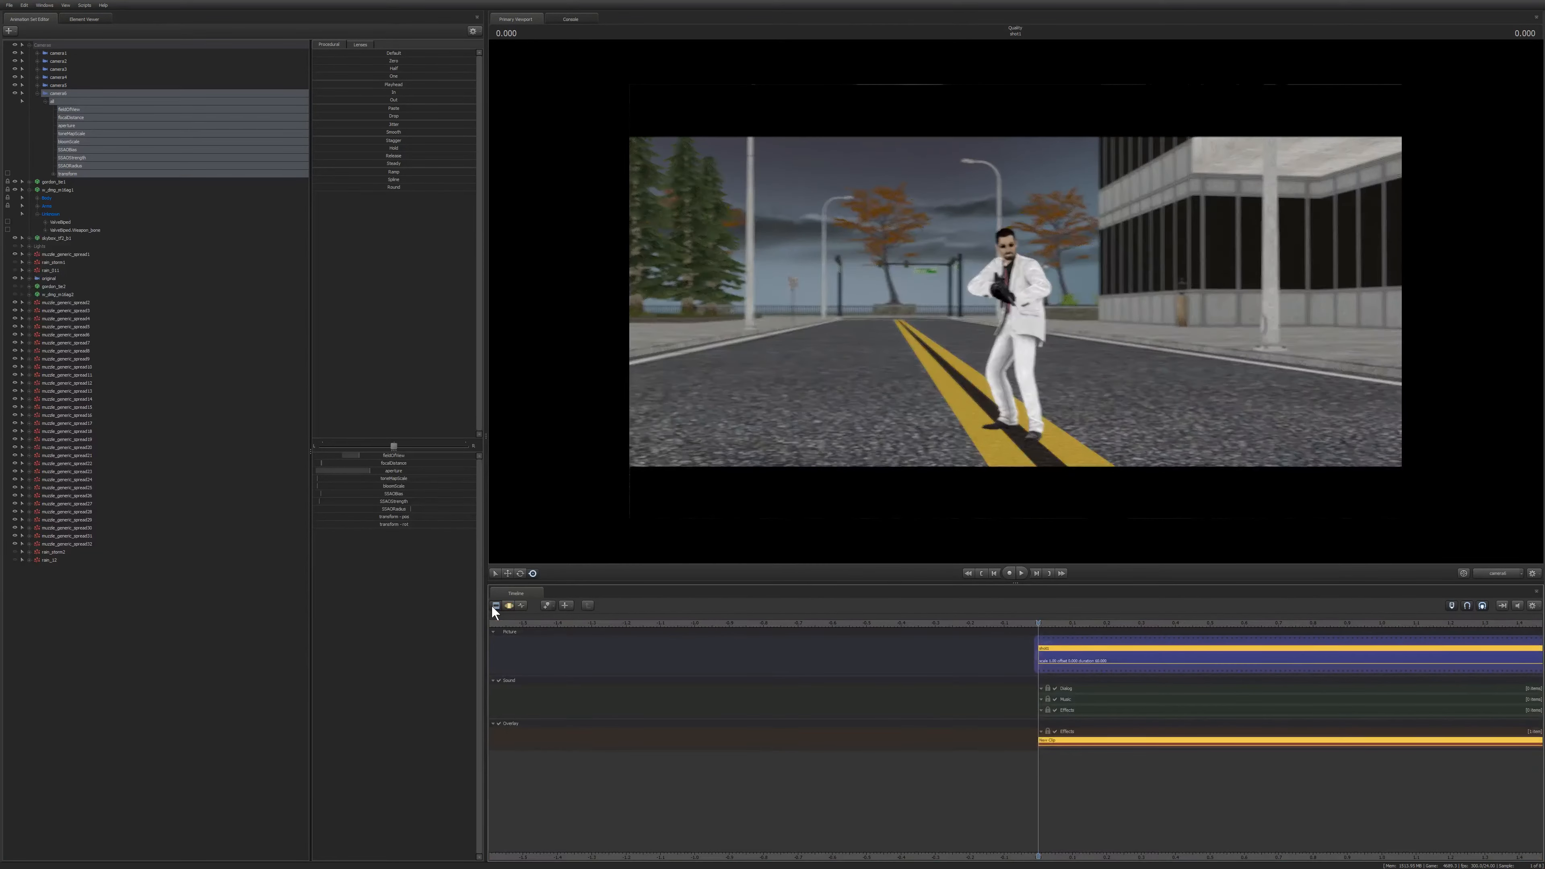
{"action": "left_click", "coordinate": [509, 605]}
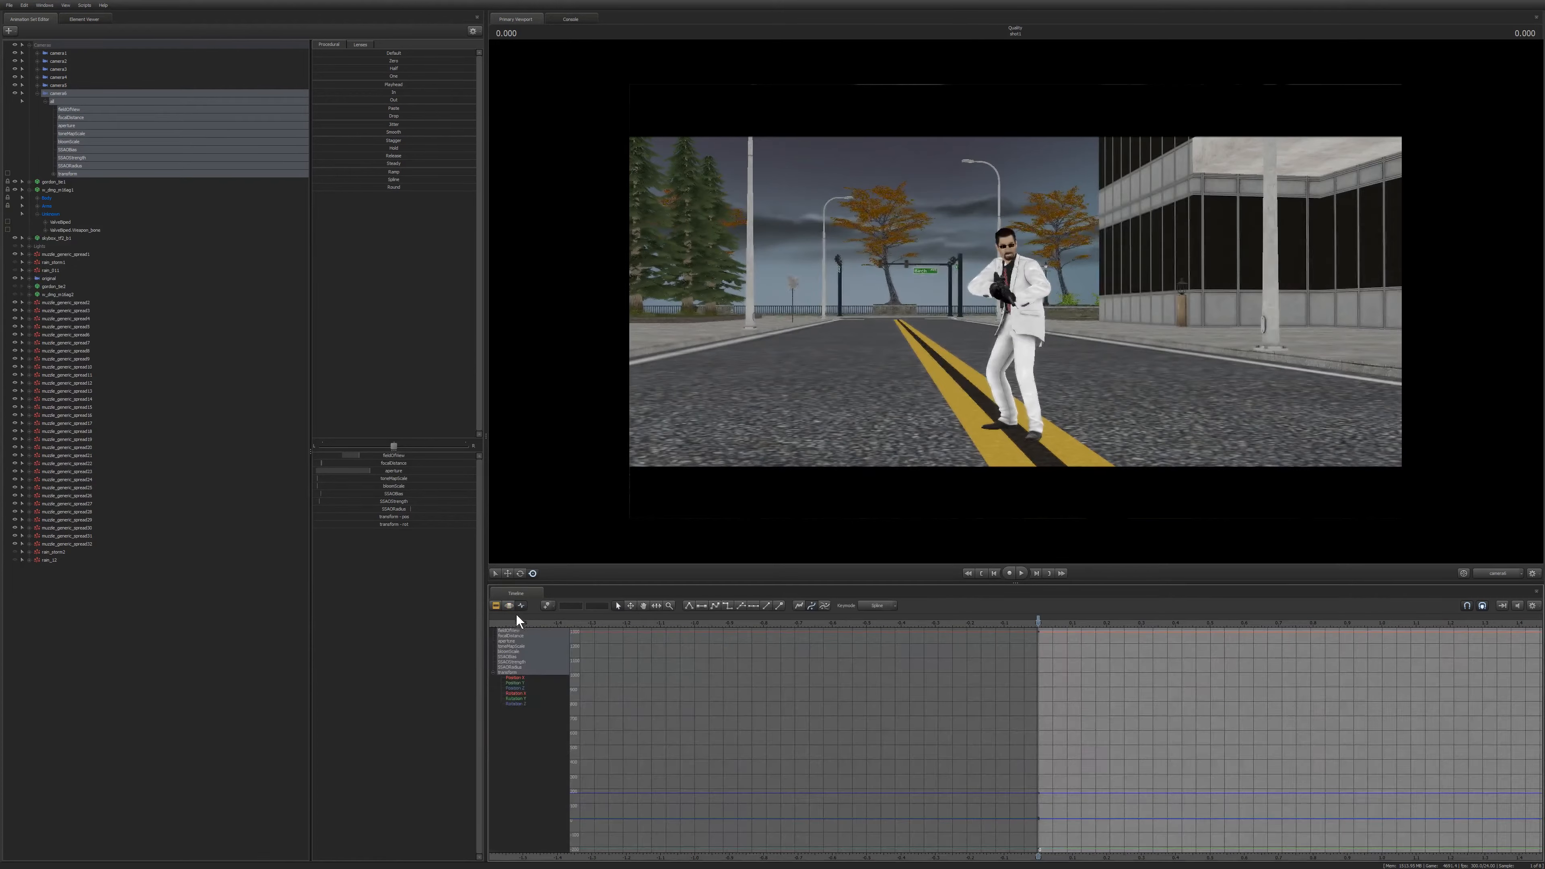
{"action": "key", "text": "space"}
{"action": "left_click_drag", "start_coordinate": [348, 463], "coordinate": [369, 462]}
Play back the shot from the beginning to preview the camera with depth of field.
{"action": "key", "text": "F2"}
{"action": "key", "text": "Home"}
{"action": "key", "text": "space"}
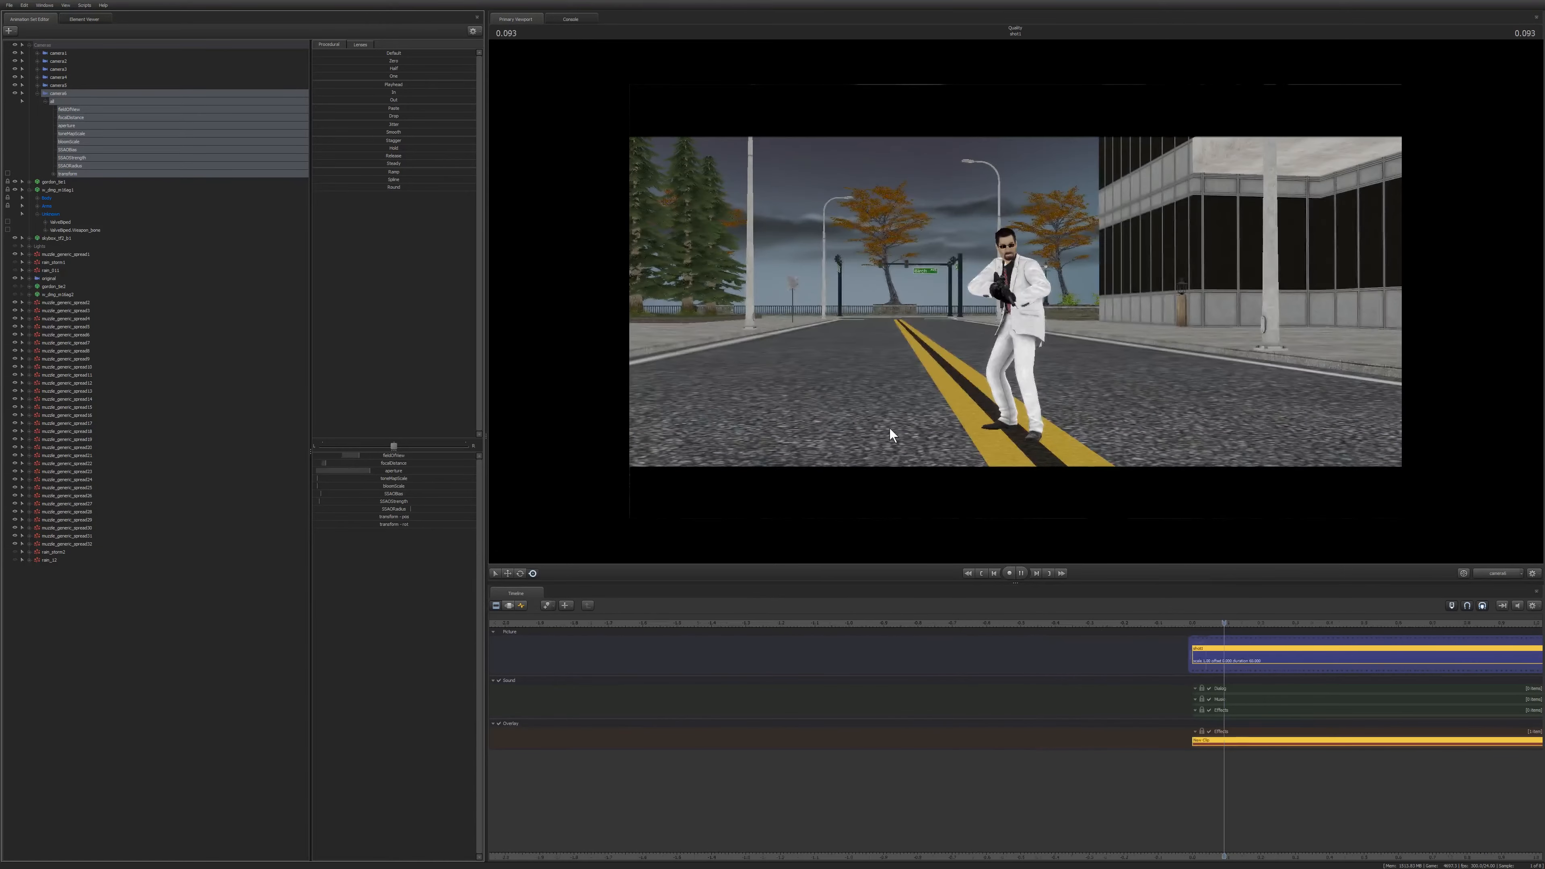
{"action": "key", "text": "space"}
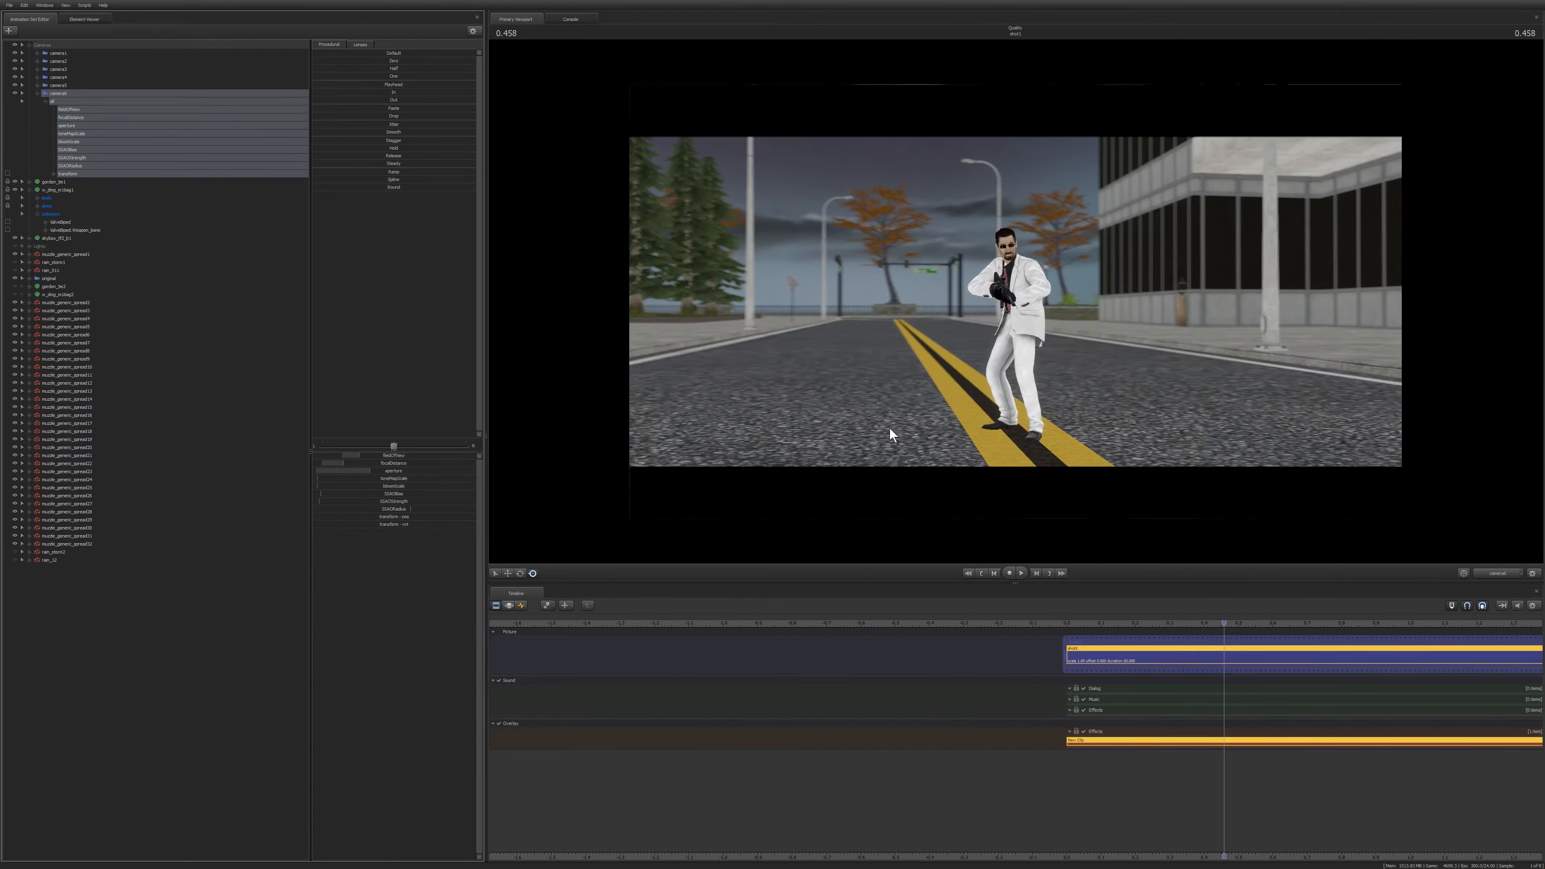
{"action": "key", "text": "Home"}
{"action": "key", "text": "space"}
{"action": "key", "text": "space"}
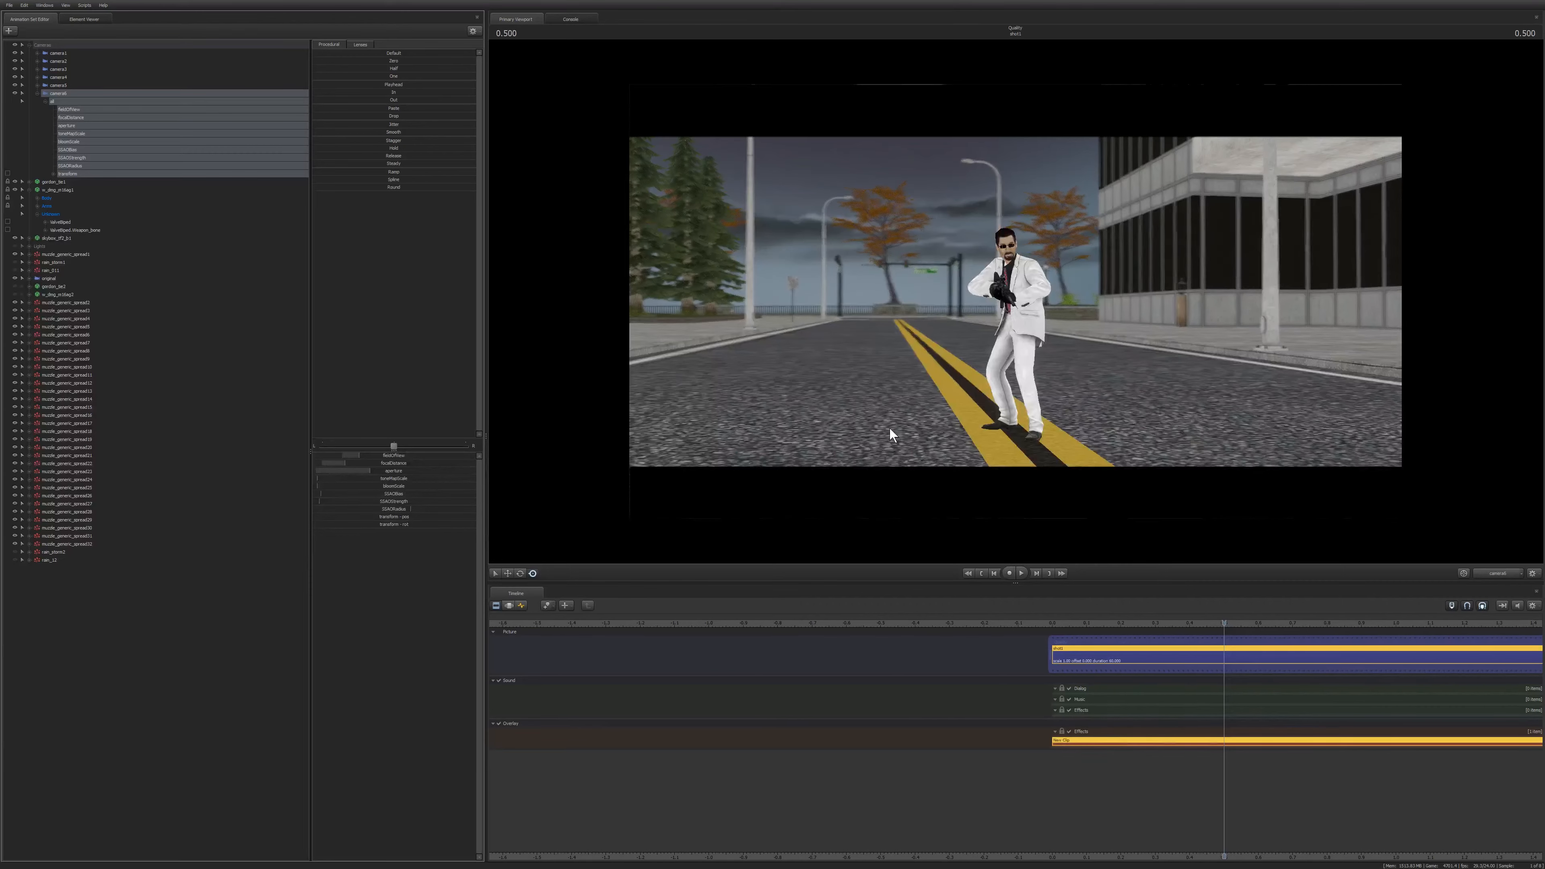
{"action": "key", "text": "F3"}
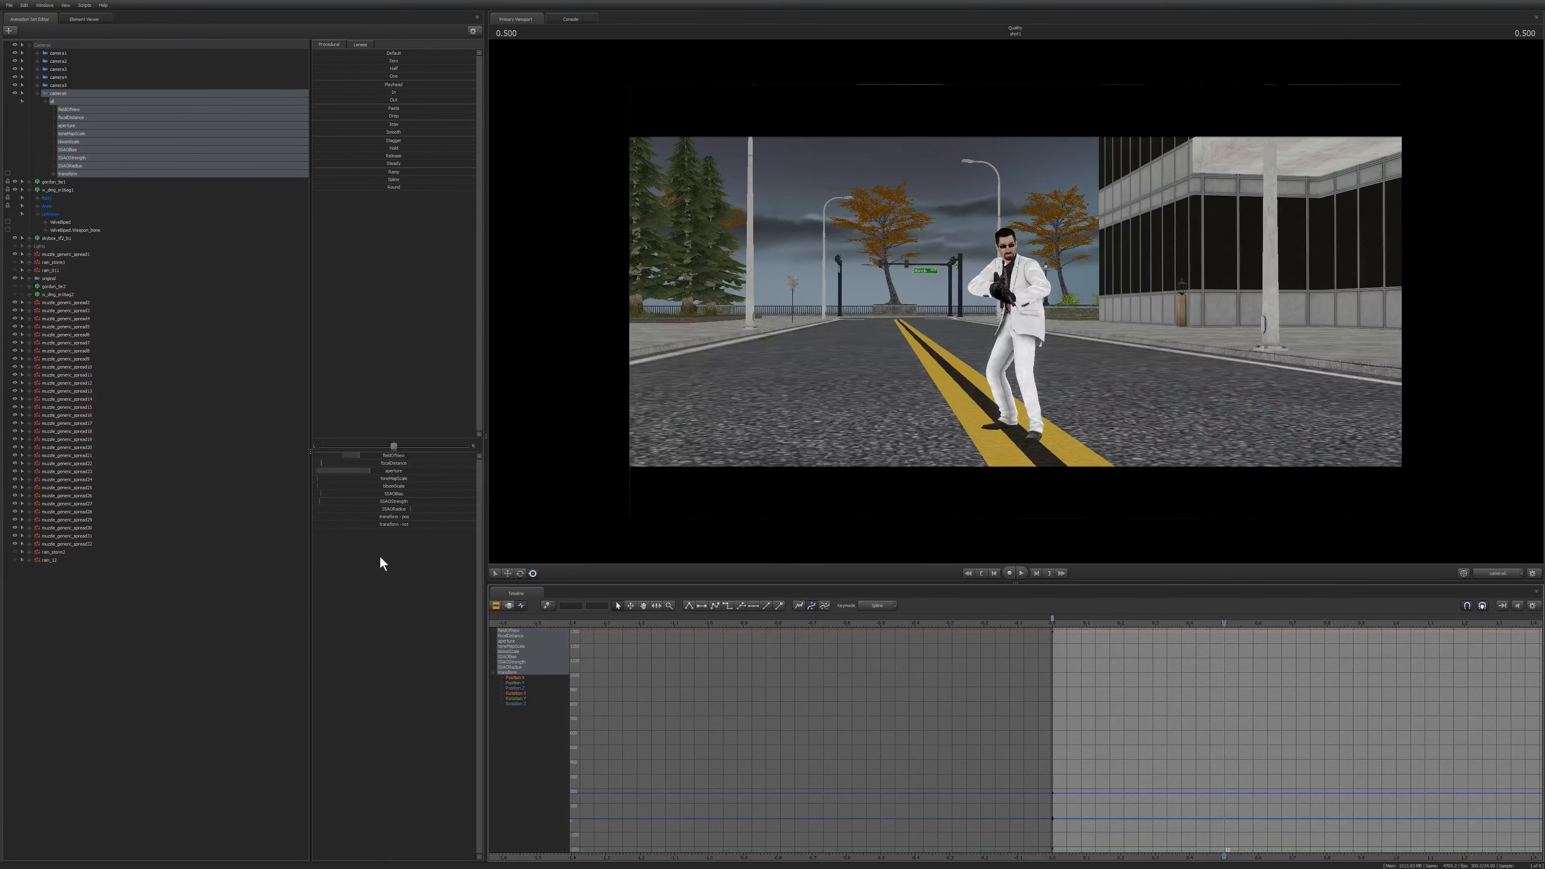
{"action": "left_click", "coordinate": [500, 609]}
{"action": "left_click", "coordinate": [508, 605]}
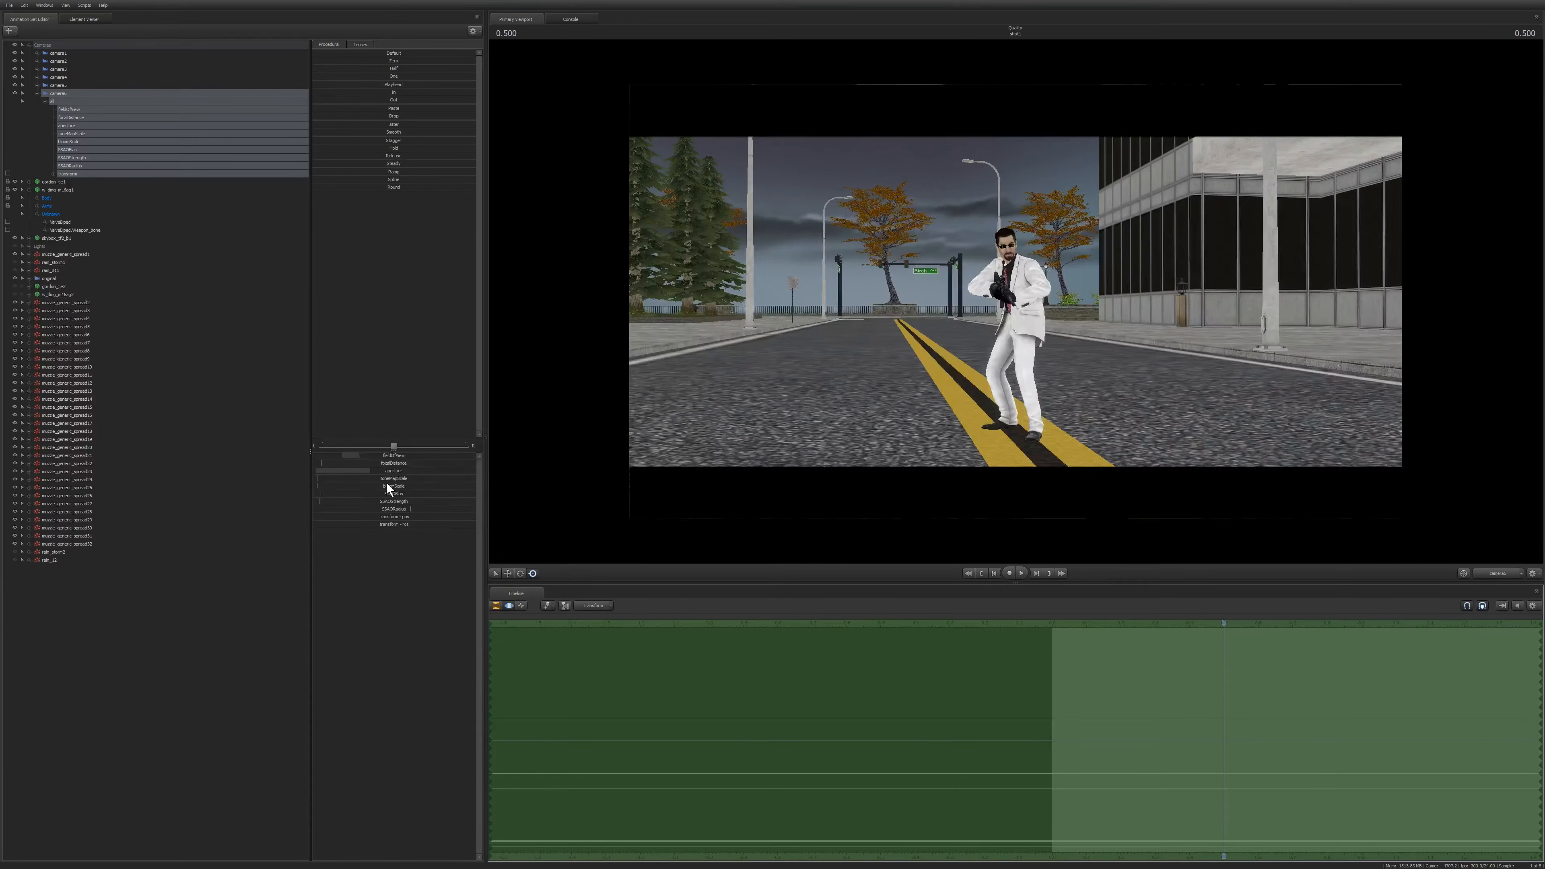
Select the camera's toneMapScale control and adjust its value to change the scene's exposure.
{"action": "left_click", "coordinate": [77, 131]}
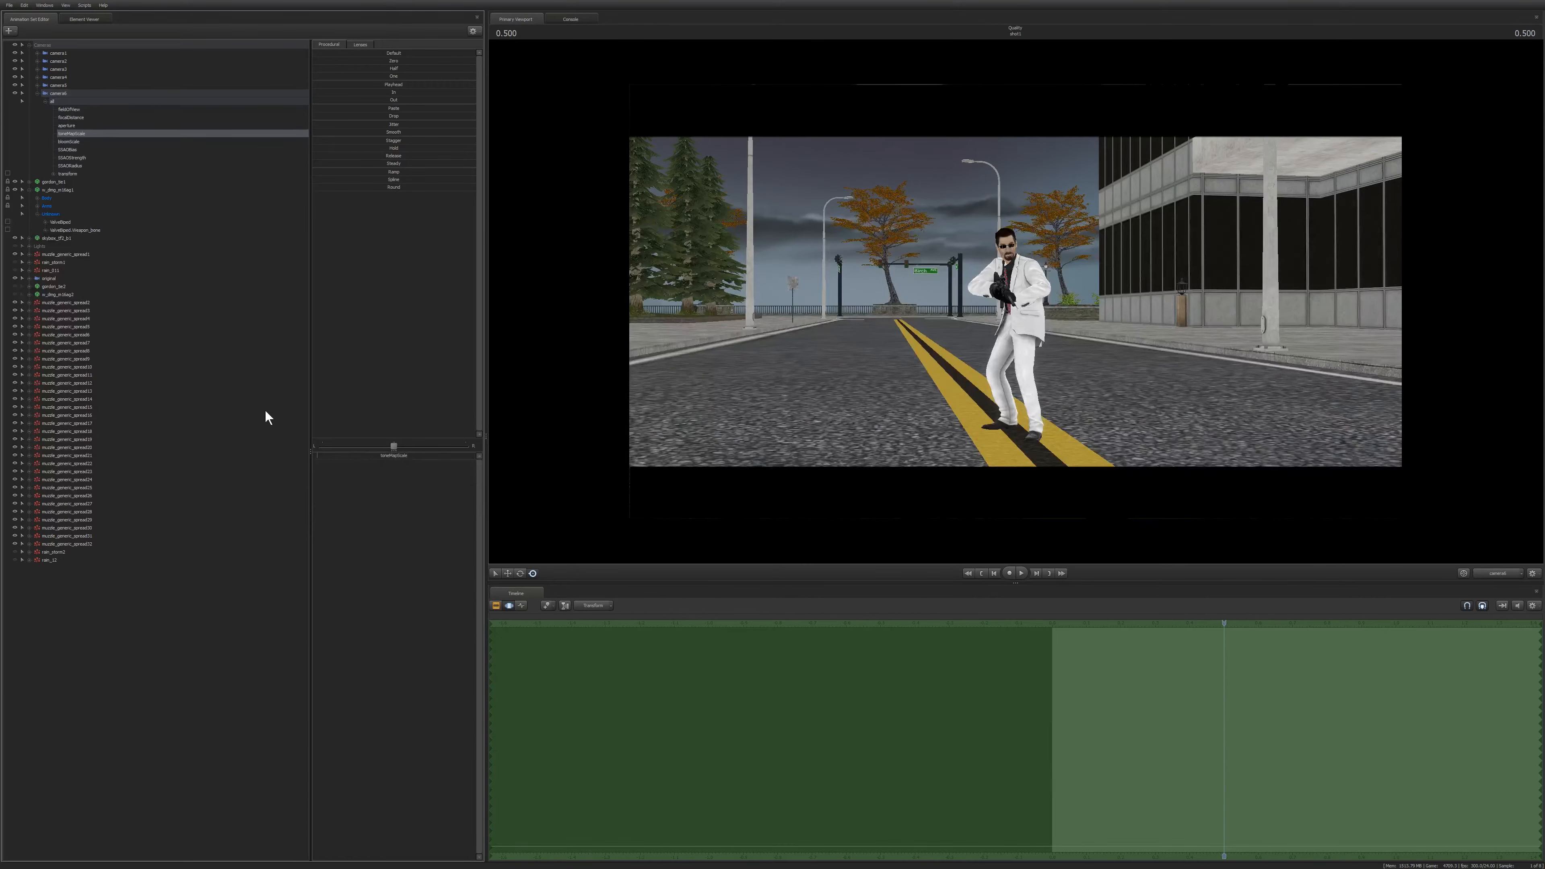
{"action": "left_click_drag", "start_coordinate": [329, 456], "coordinate": [366, 456]}
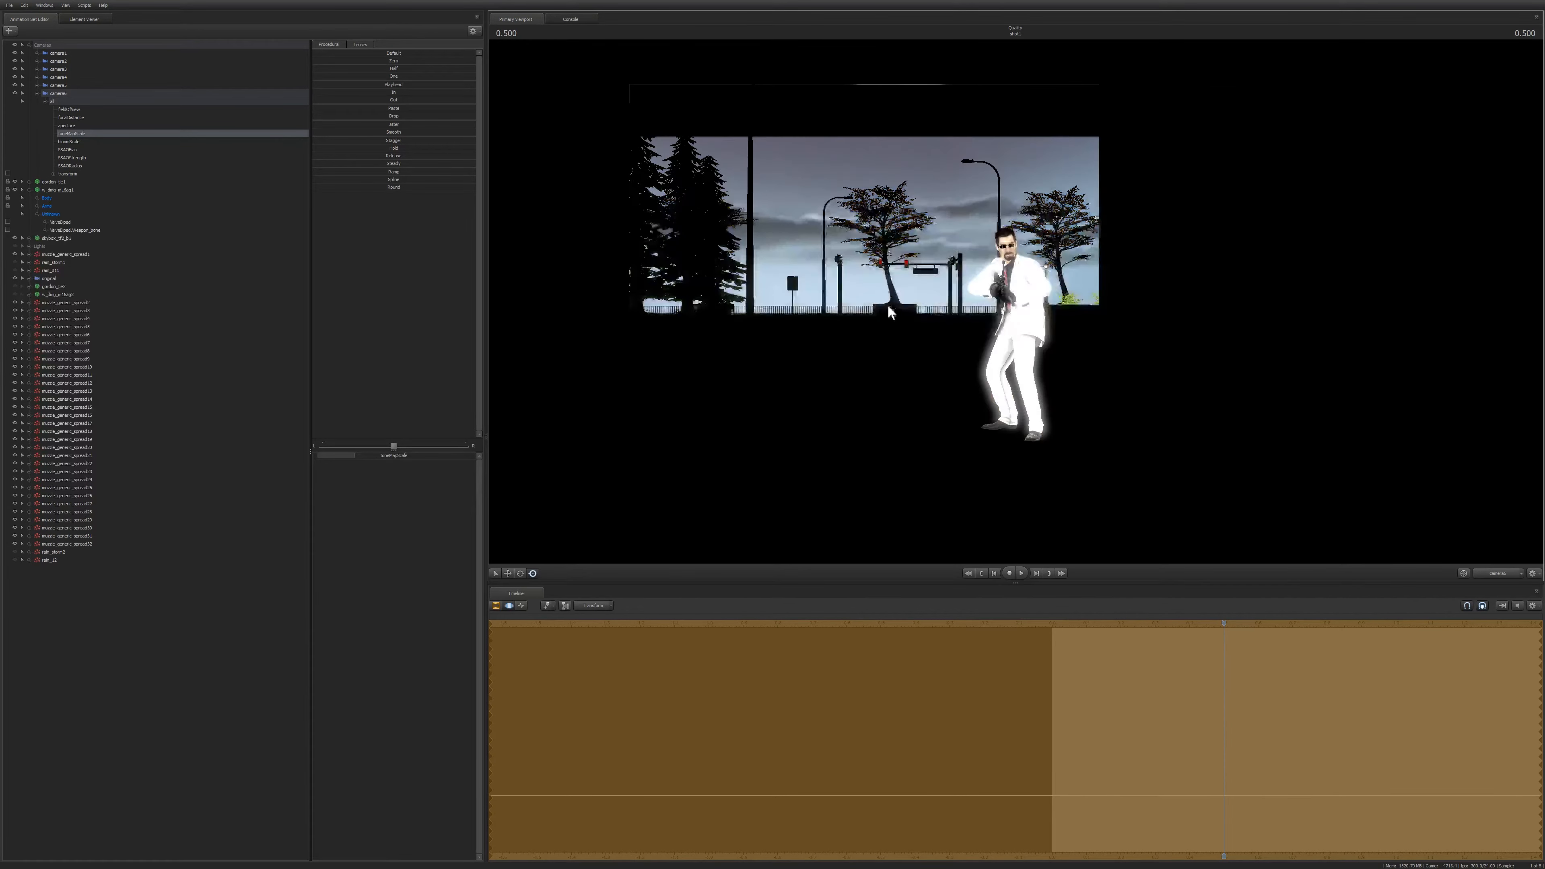
{"action": "left_click_drag", "start_coordinate": [355, 455], "coordinate": [470, 455]}
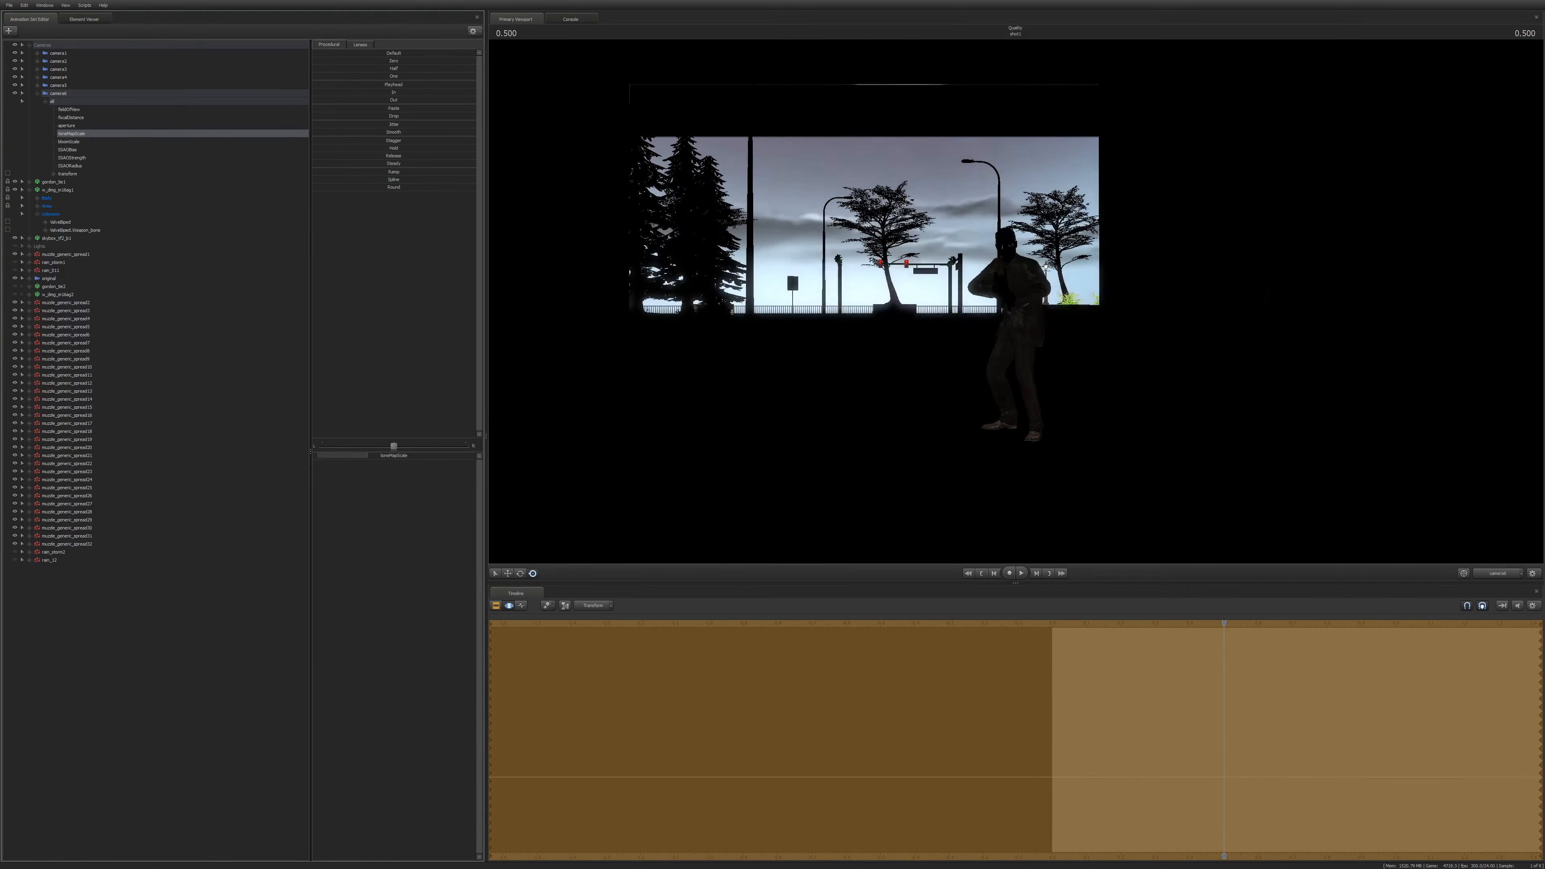
{"action": "left_click_drag", "start_coordinate": [433, 455], "coordinate": [329, 455]}
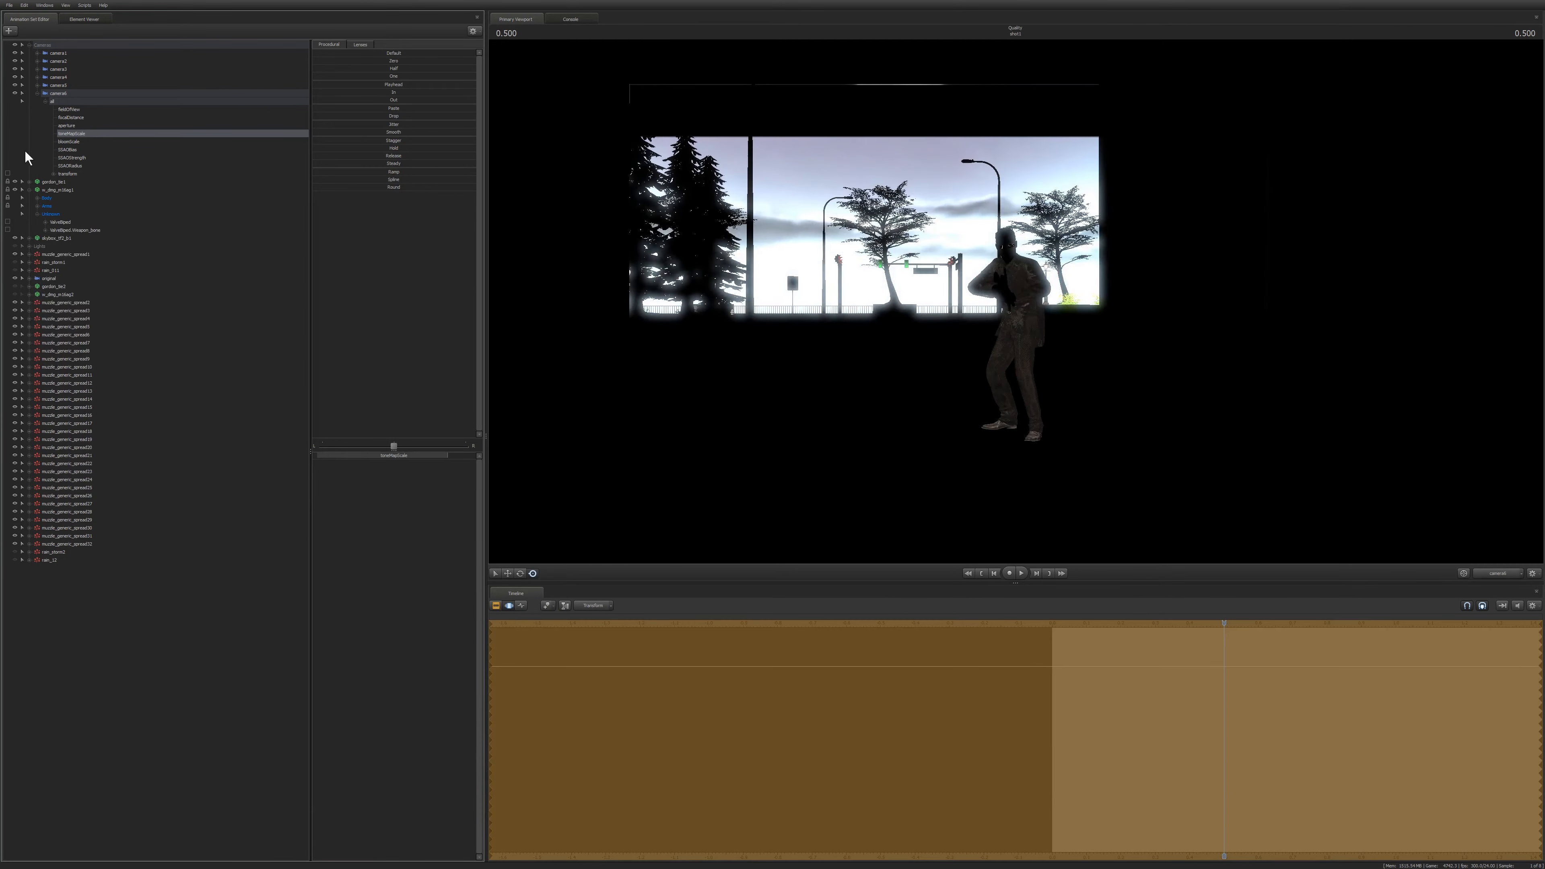
Try raising the camera's bloomScale value, then return it to its original setting.
{"action": "left_click", "coordinate": [73, 141]}
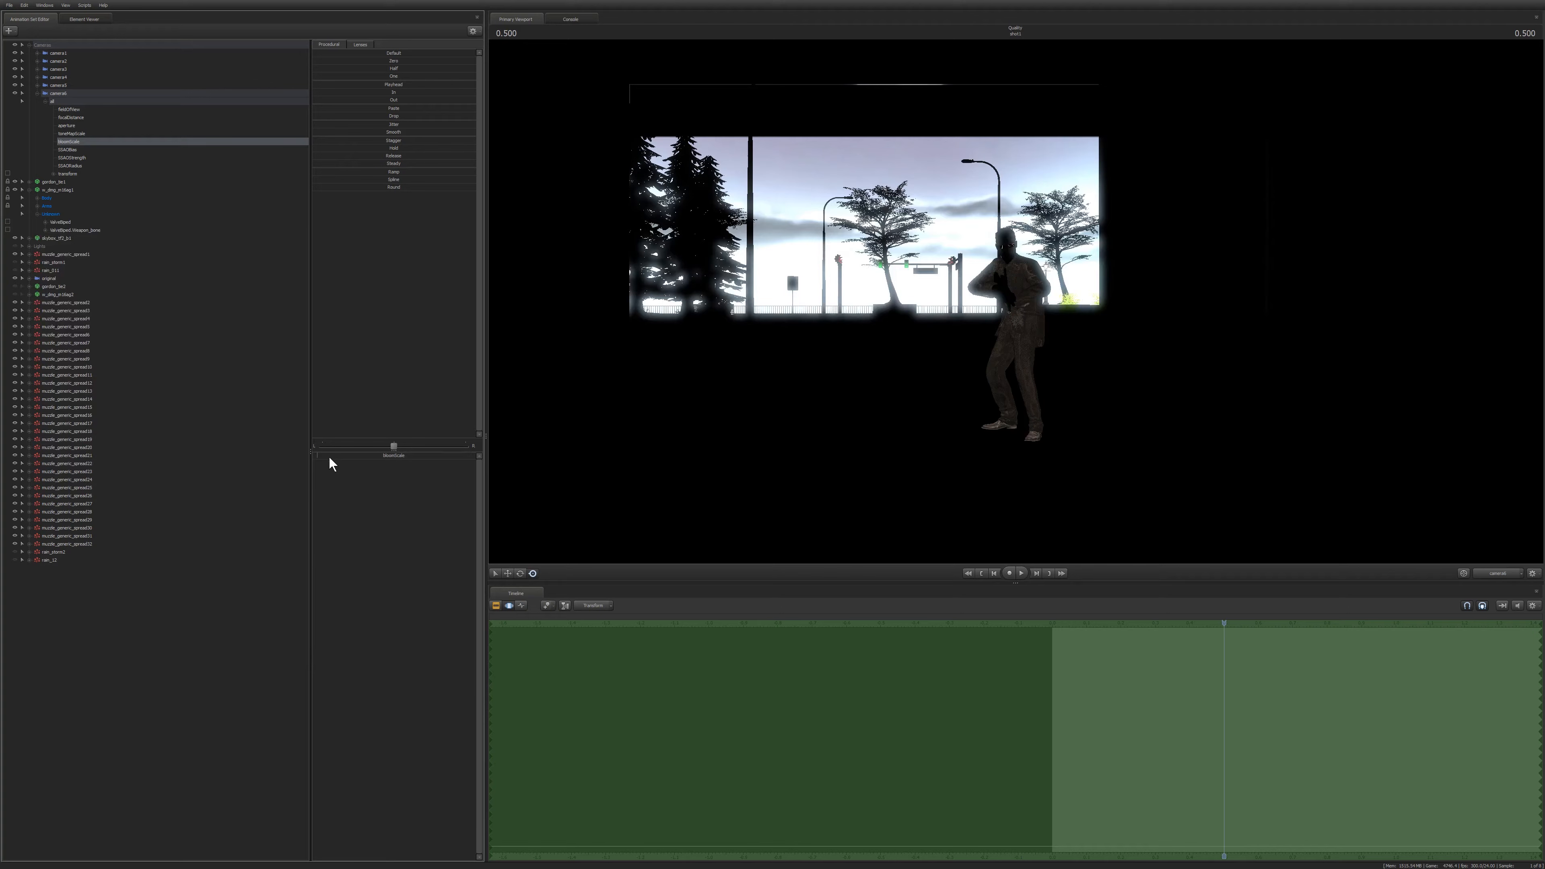
{"action": "mouse_move", "coordinate": [329, 457]}
{"action": "left_mouse_down"}
{"action": "mouse_move", "coordinate": [480, 457]}
{"action": "mouse_move", "coordinate": [322, 455]}
{"action": "mouse_move", "coordinate": [378, 455]}
{"action": "mouse_move", "coordinate": [343, 455]}
{"action": "mouse_move", "coordinate": [357, 455]}
{"action": "left_mouse_up"}
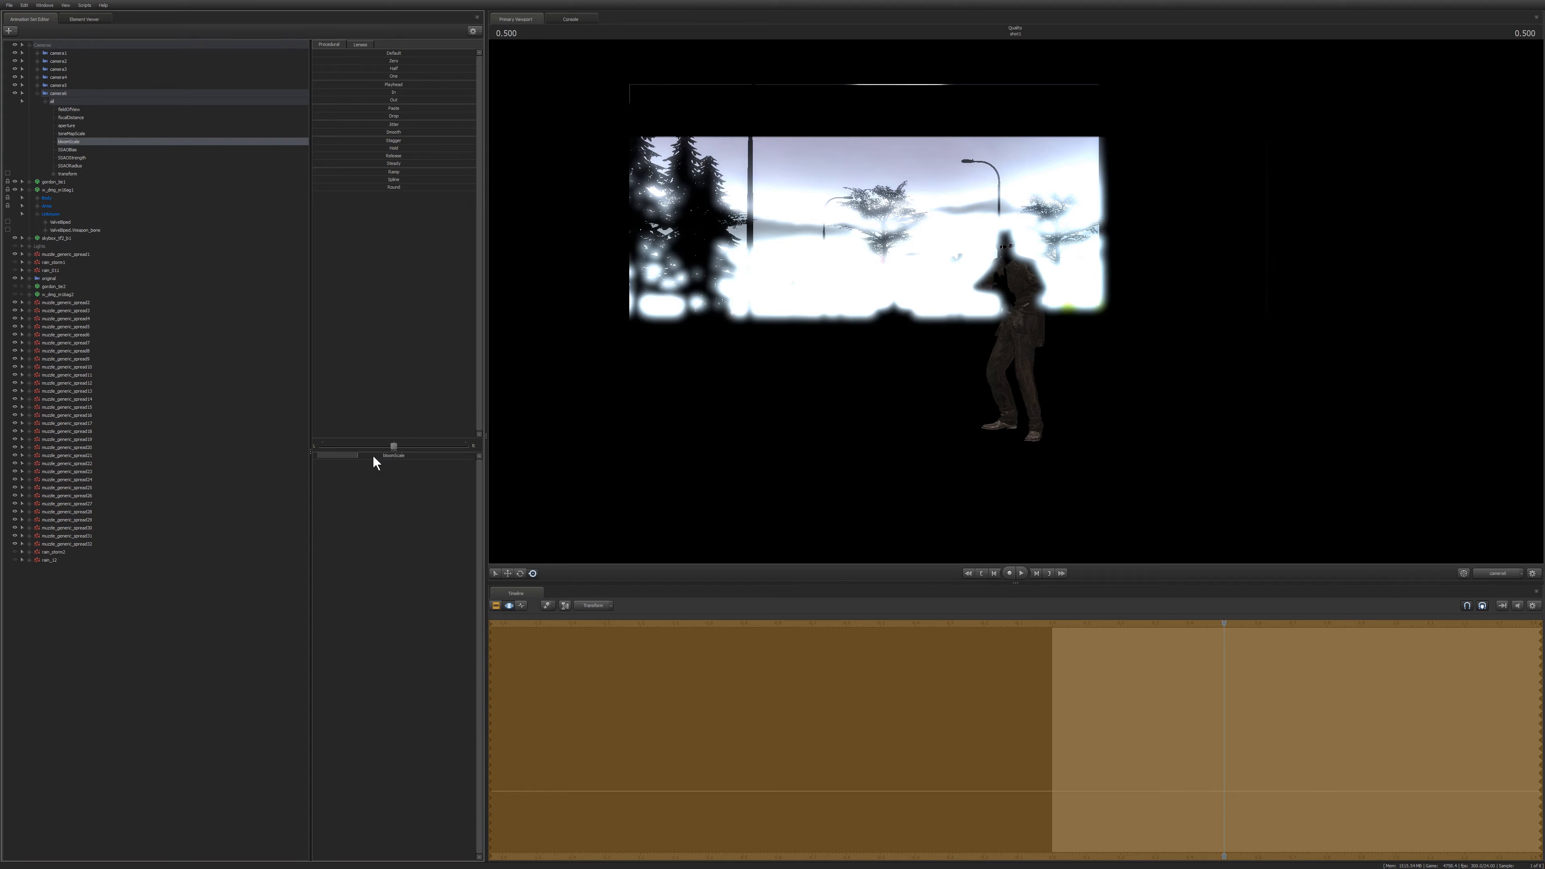
{"action": "left_click_drag", "start_coordinate": [373, 456], "coordinate": [476, 456]}
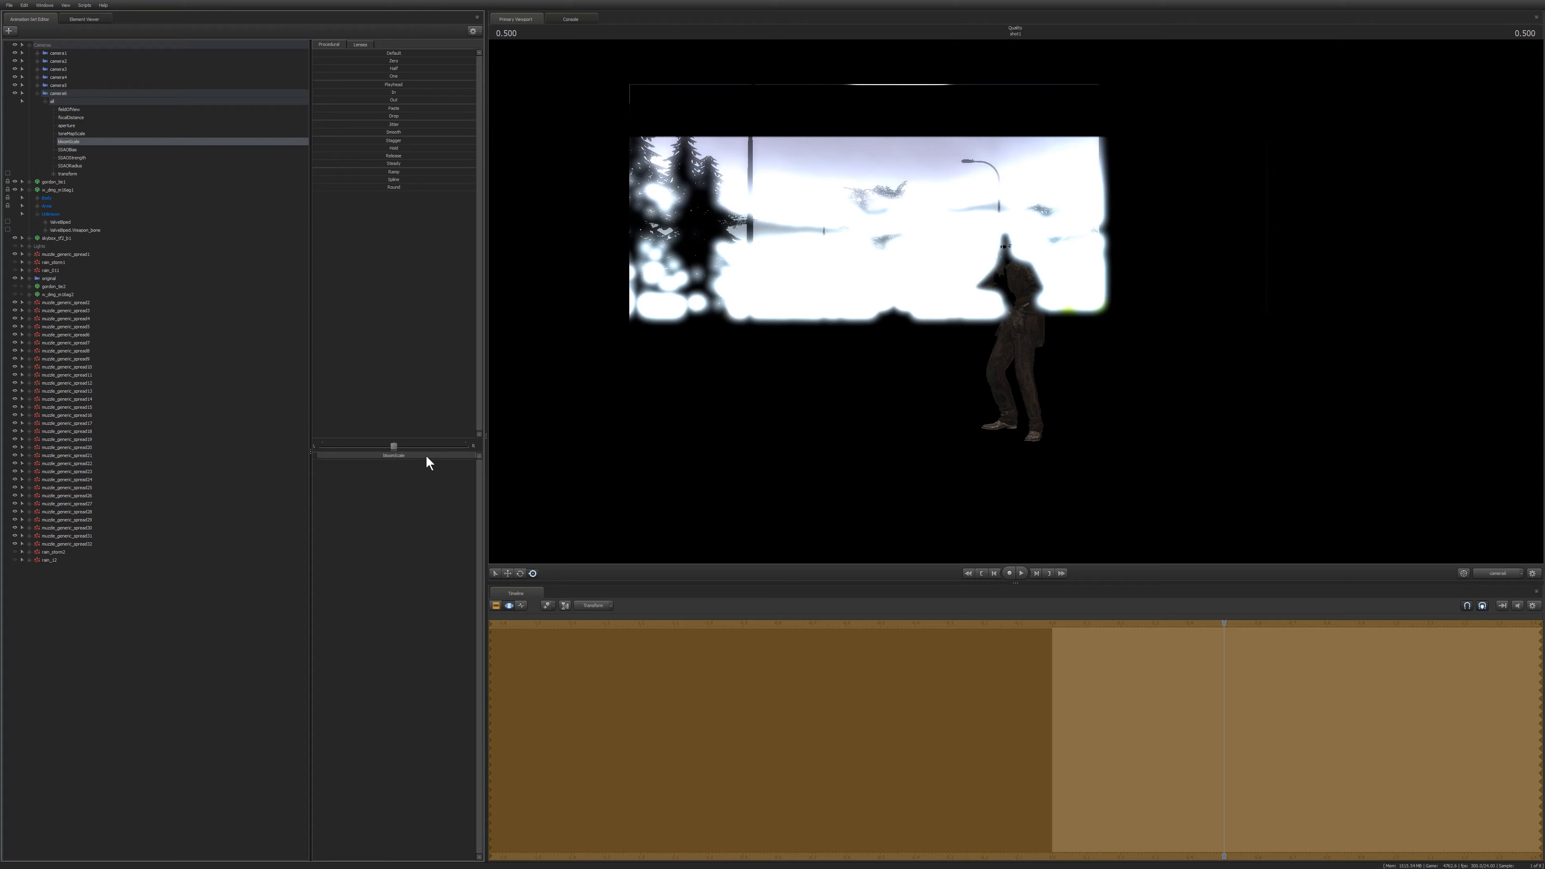
{"action": "left_click_drag", "start_coordinate": [425, 456], "coordinate": [2, 465]}
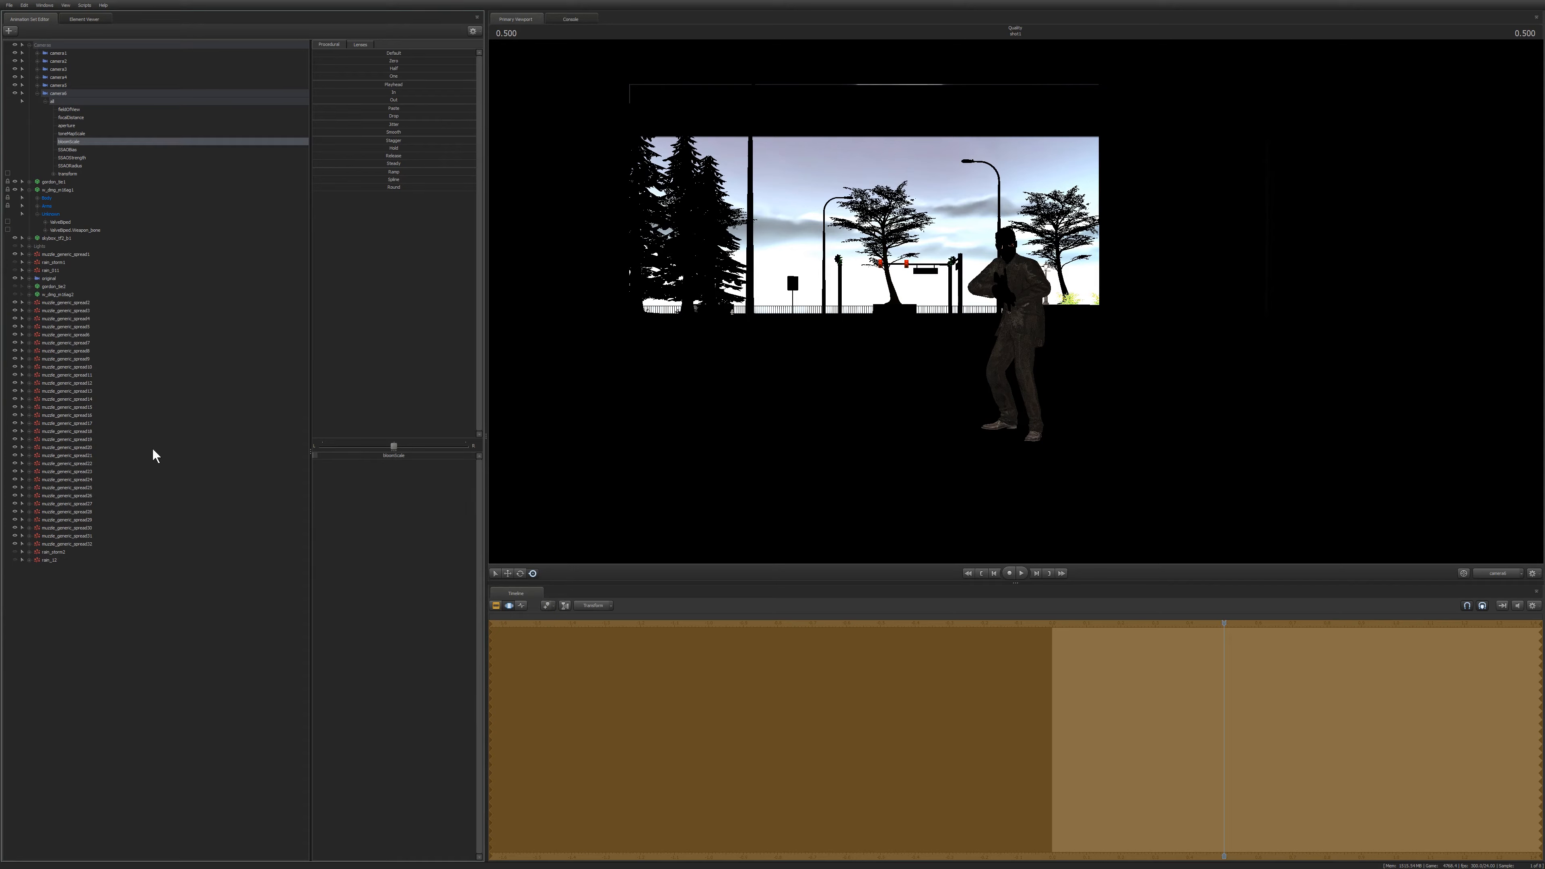
{"action": "left_click_drag", "start_coordinate": [323, 456], "coordinate": [362, 456]}
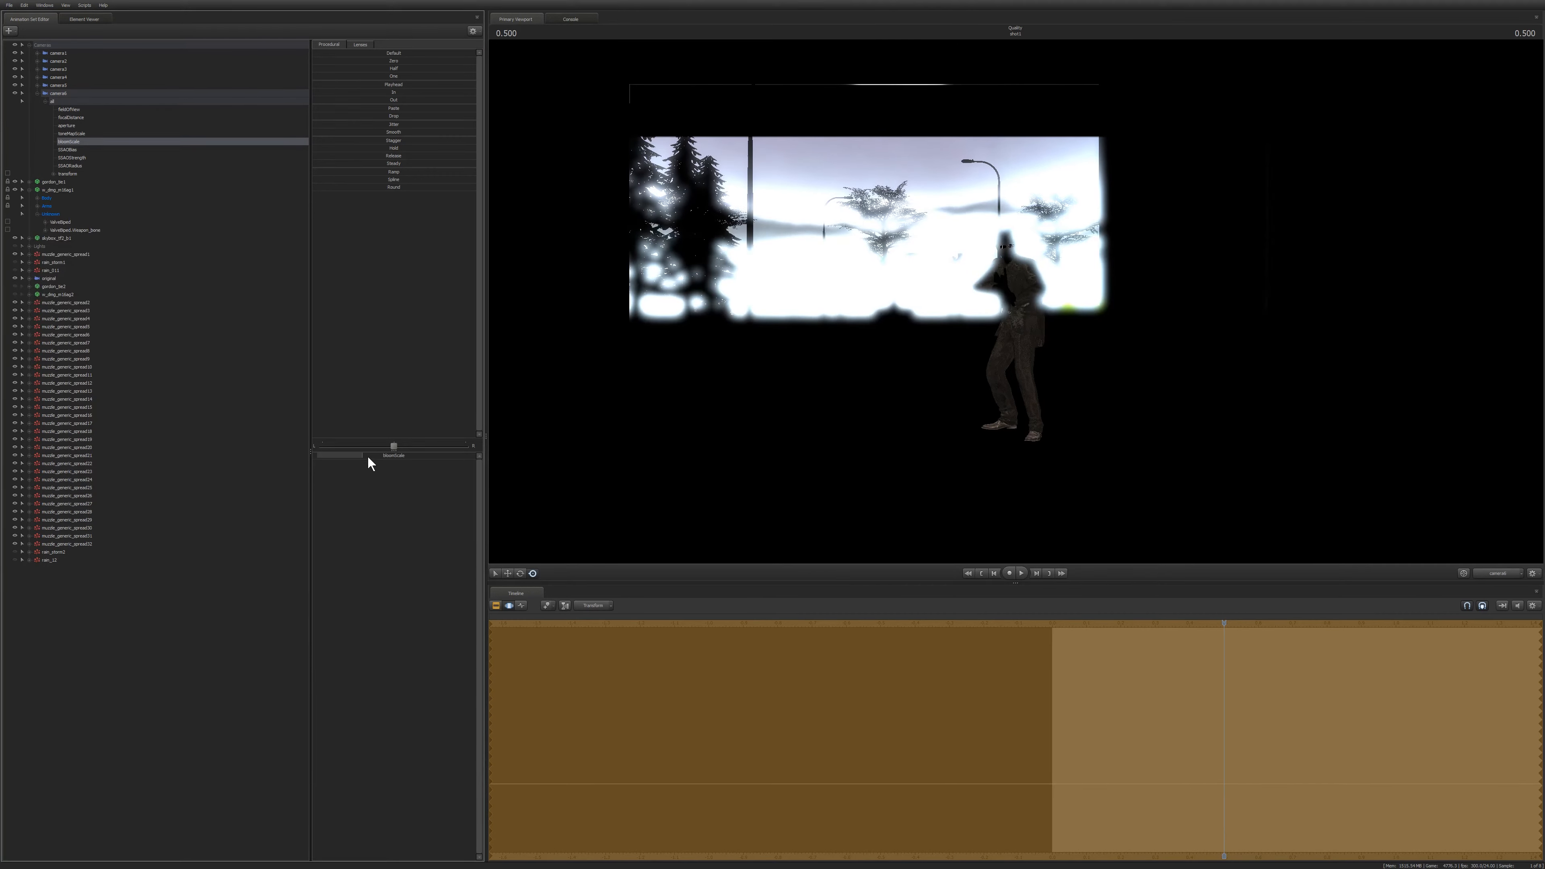
{"action": "left_click_drag", "start_coordinate": [368, 457], "coordinate": [129, 450]}
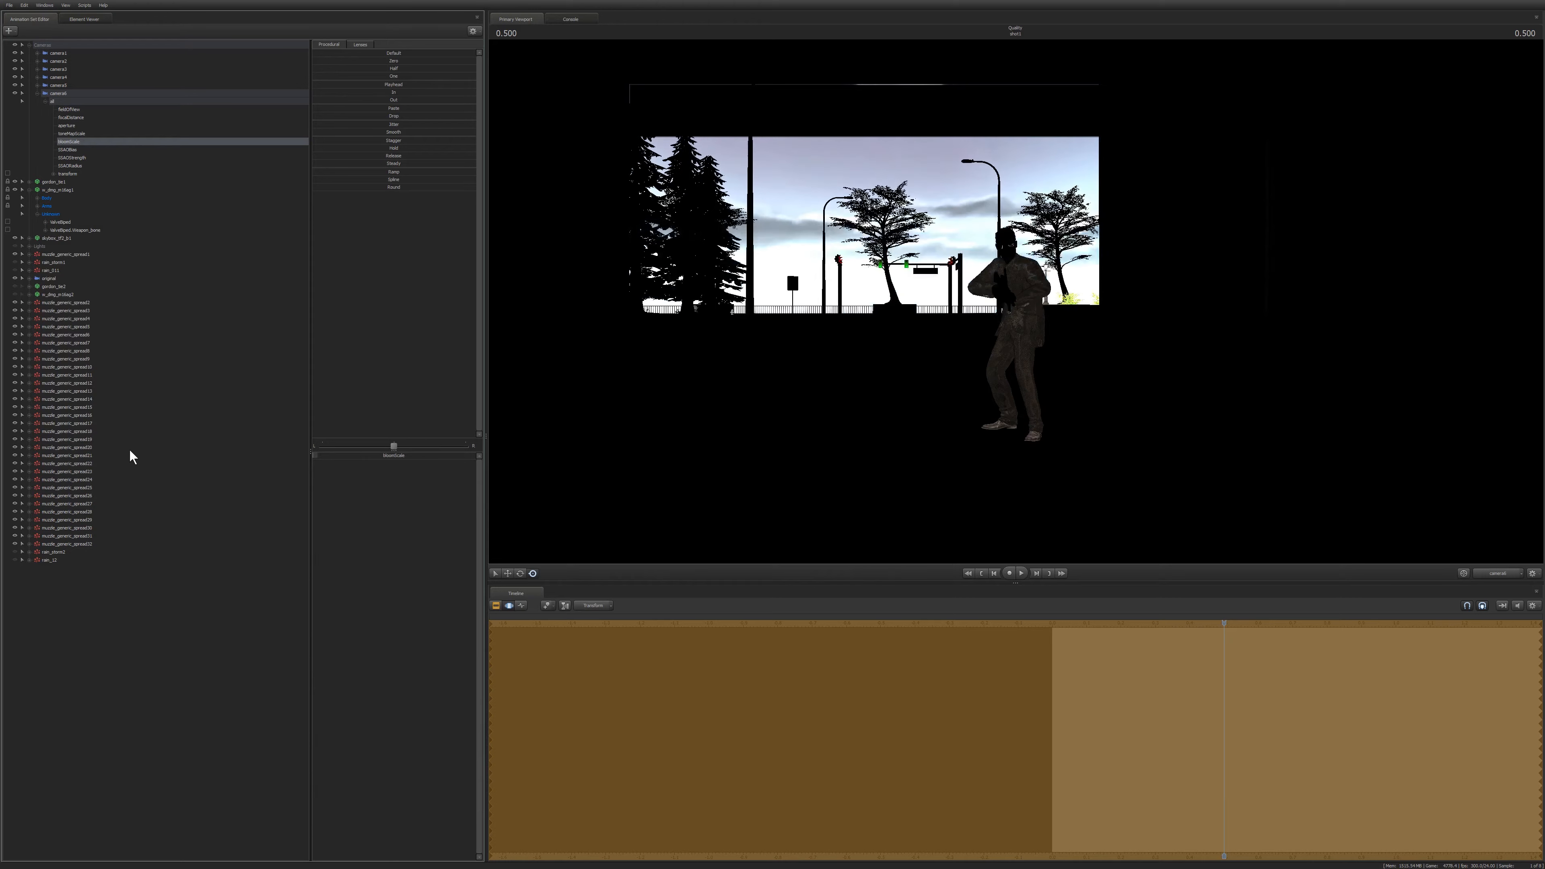
Select the SSAOBias control and enable ambient occlusion in the progressive refinement settings.
{"action": "left_click", "coordinate": [71, 150]}
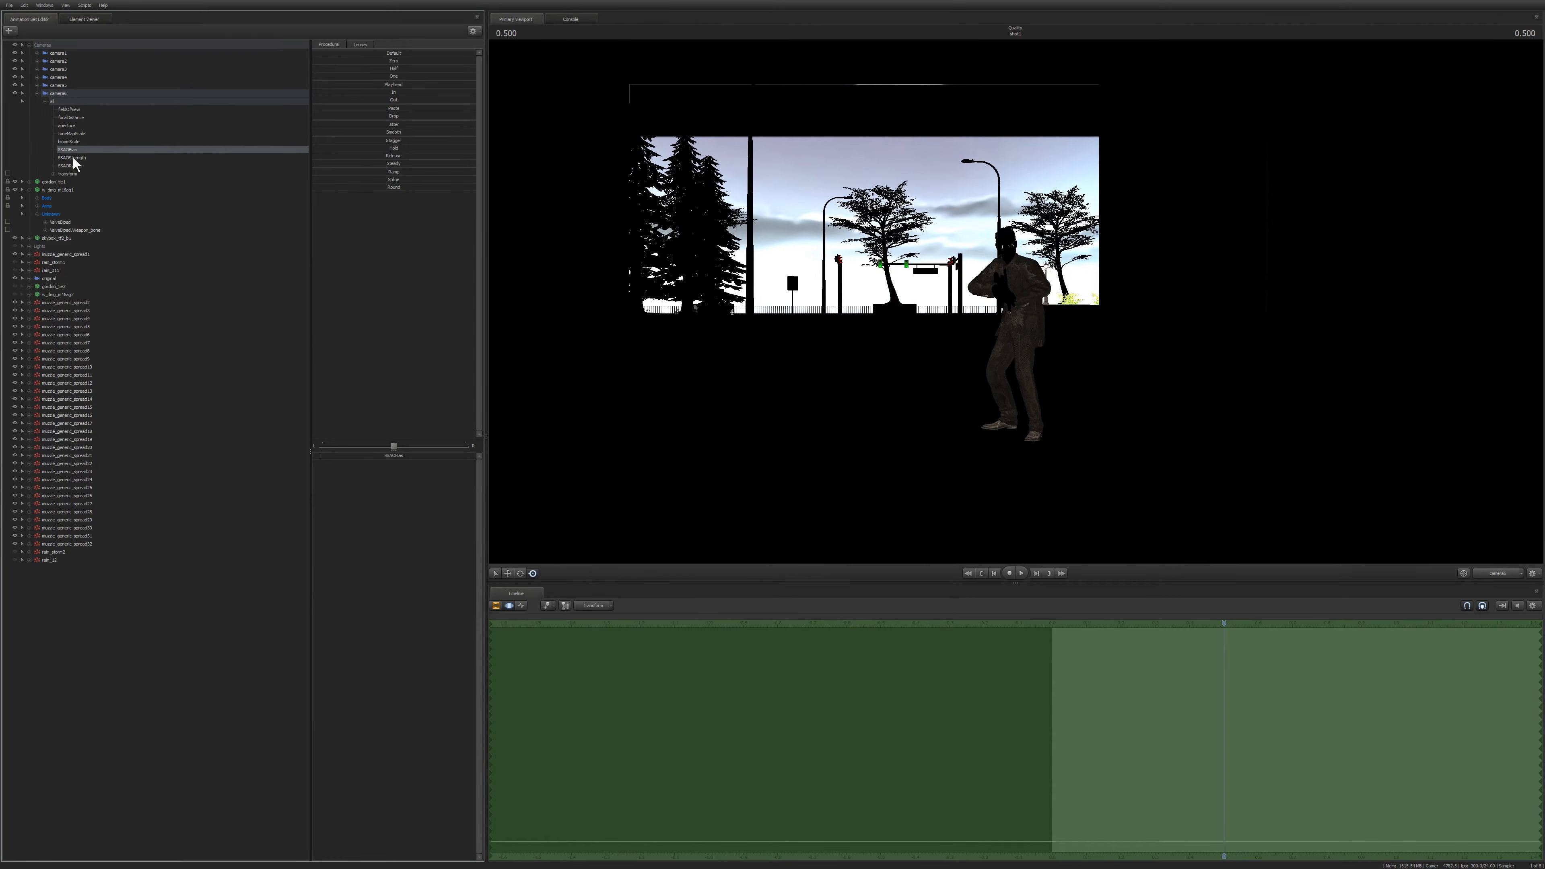
{"action": "right_click", "coordinate": [928, 243]}
{"action": "left_click", "coordinate": [950, 268]}
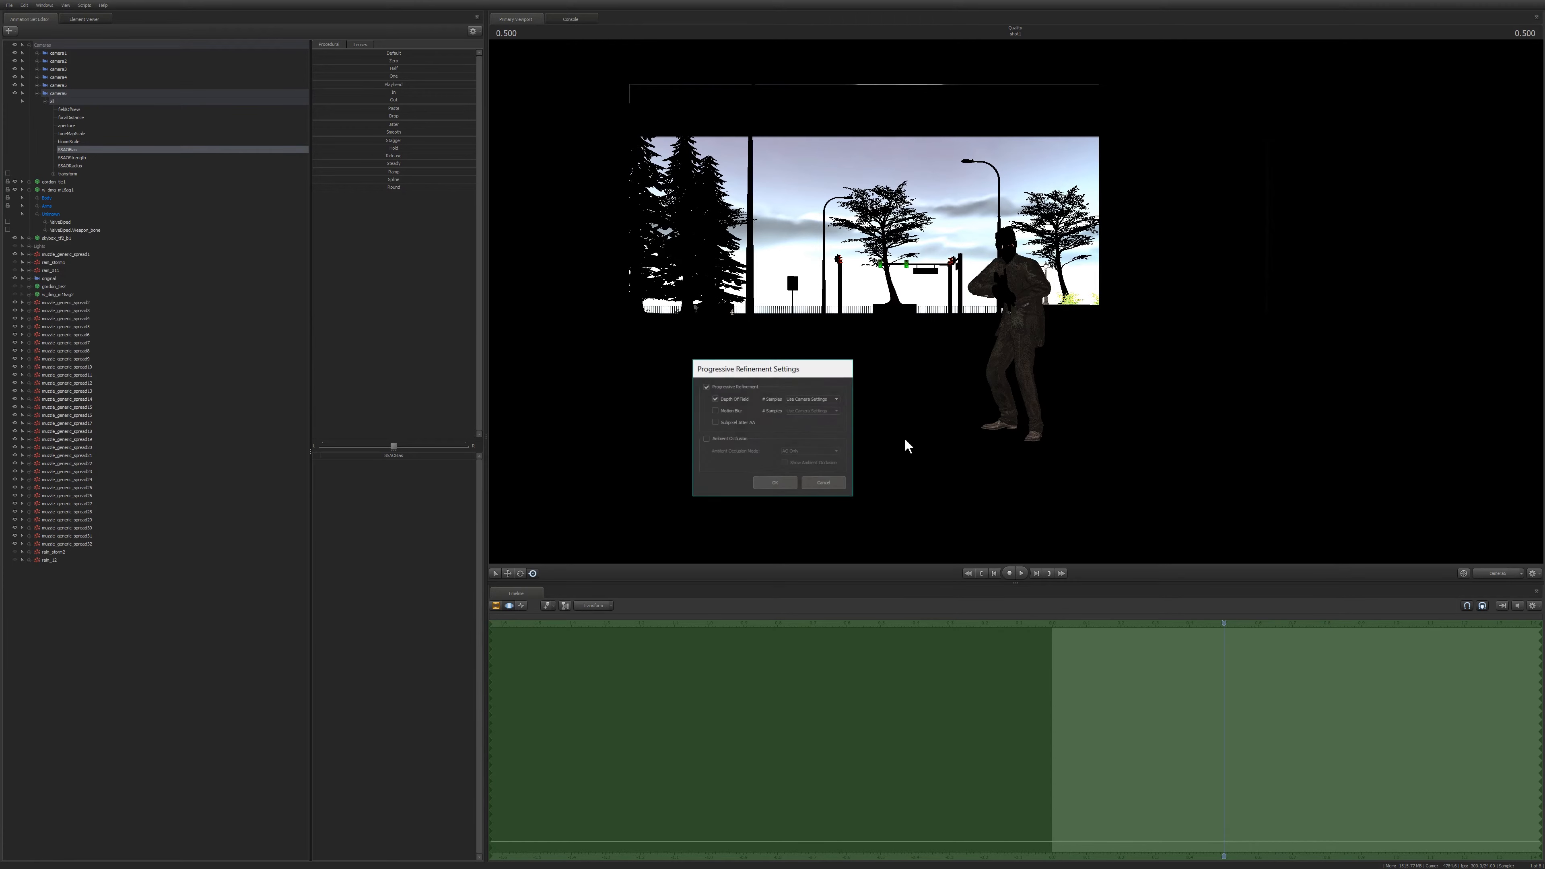
{"action": "left_click", "coordinate": [707, 439]}
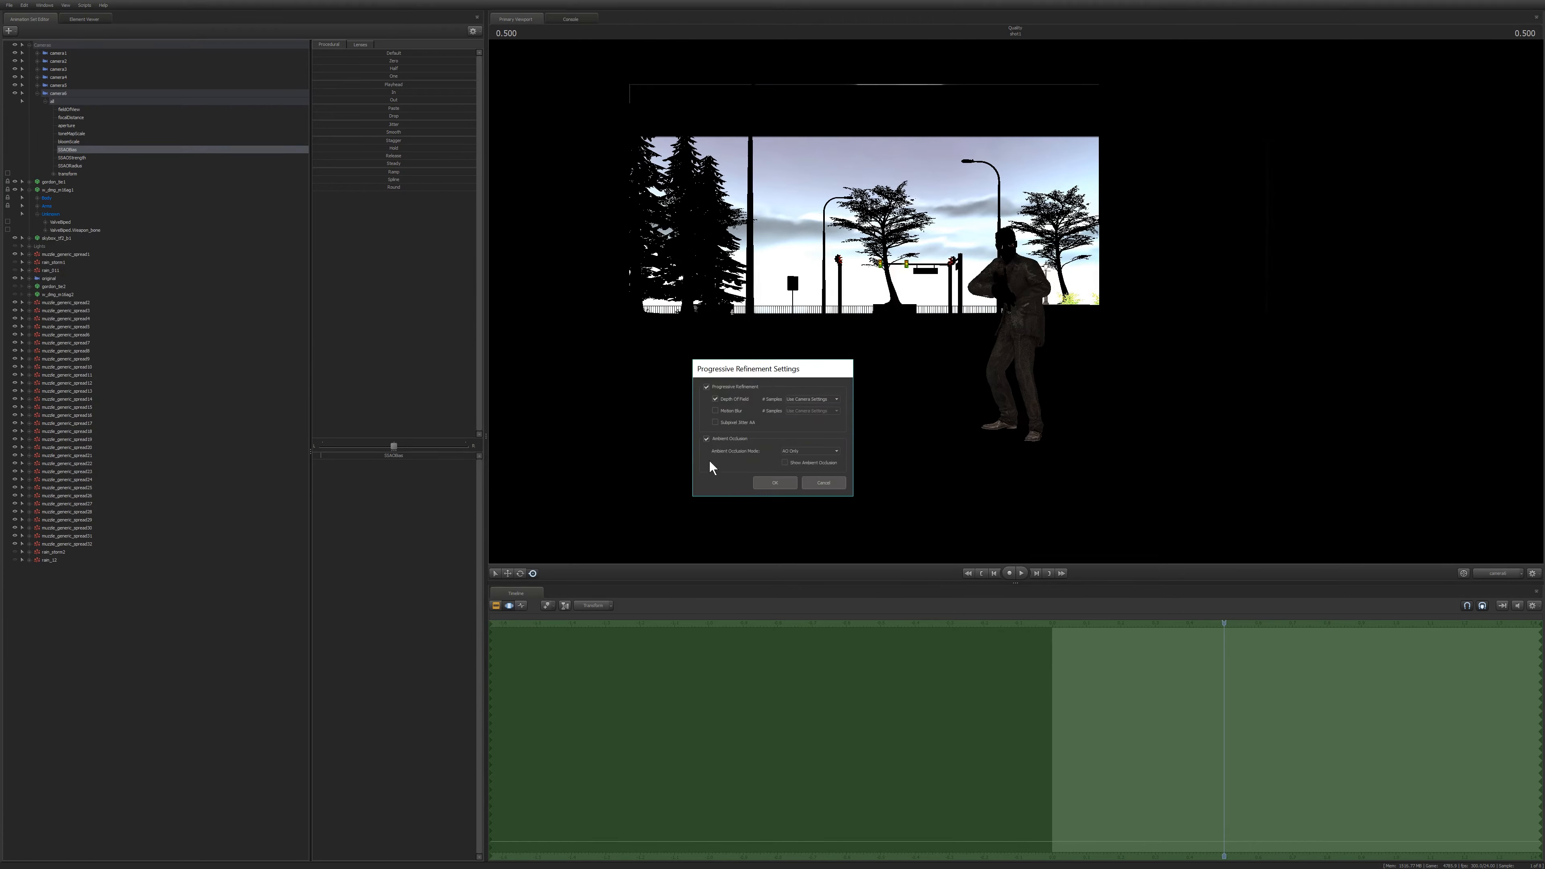
{"action": "left_click", "coordinate": [758, 481]}
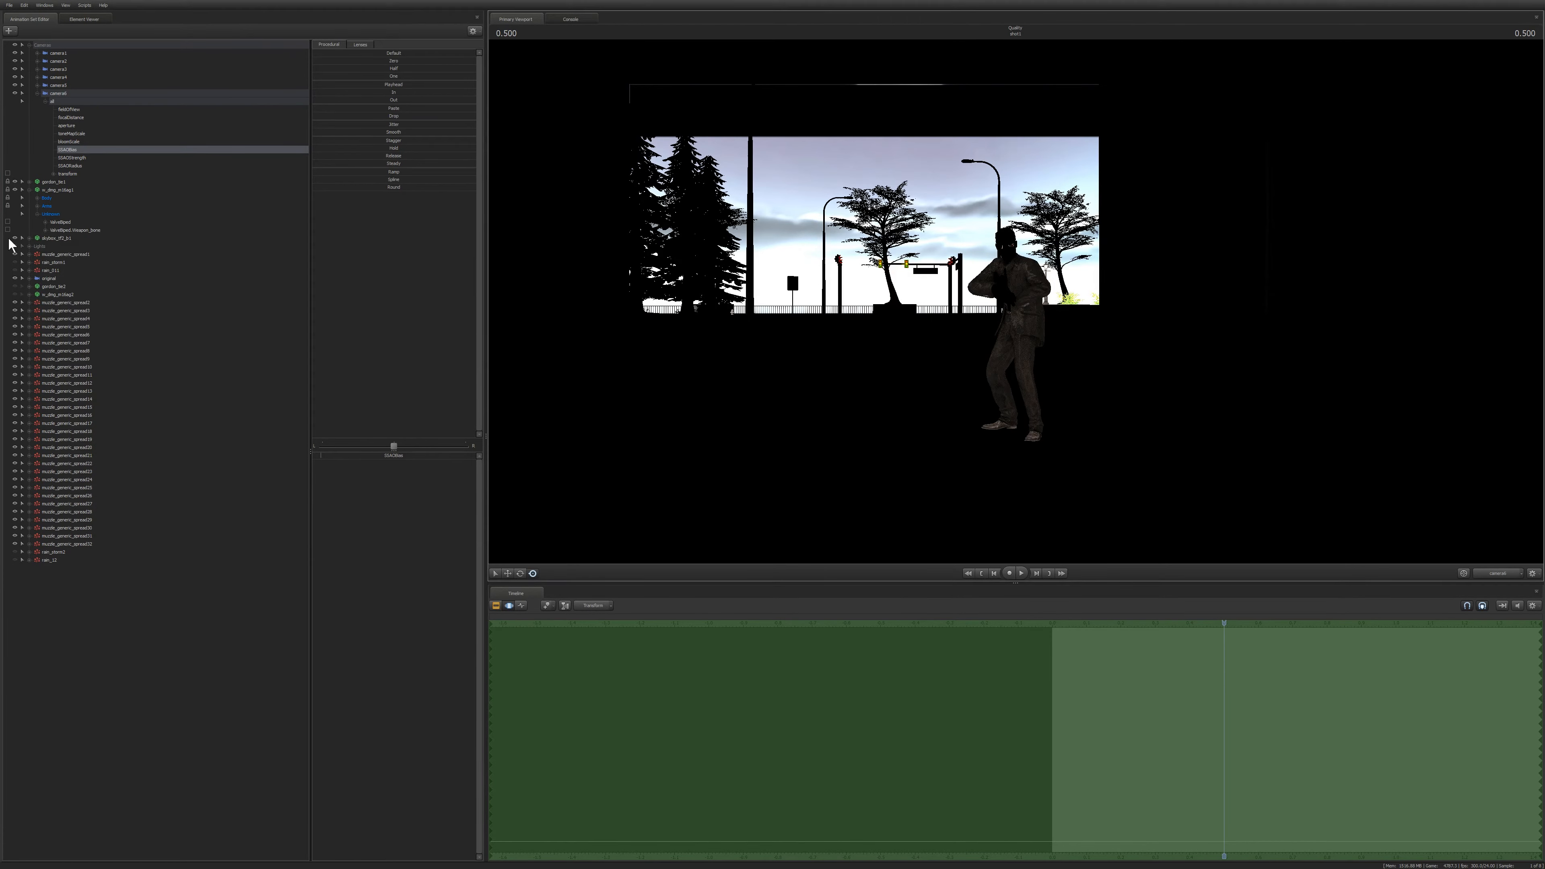
Select the whole camera and fly it in close to the gunman's torso.
{"action": "left_click", "coordinate": [74, 166], "text": "shift"}
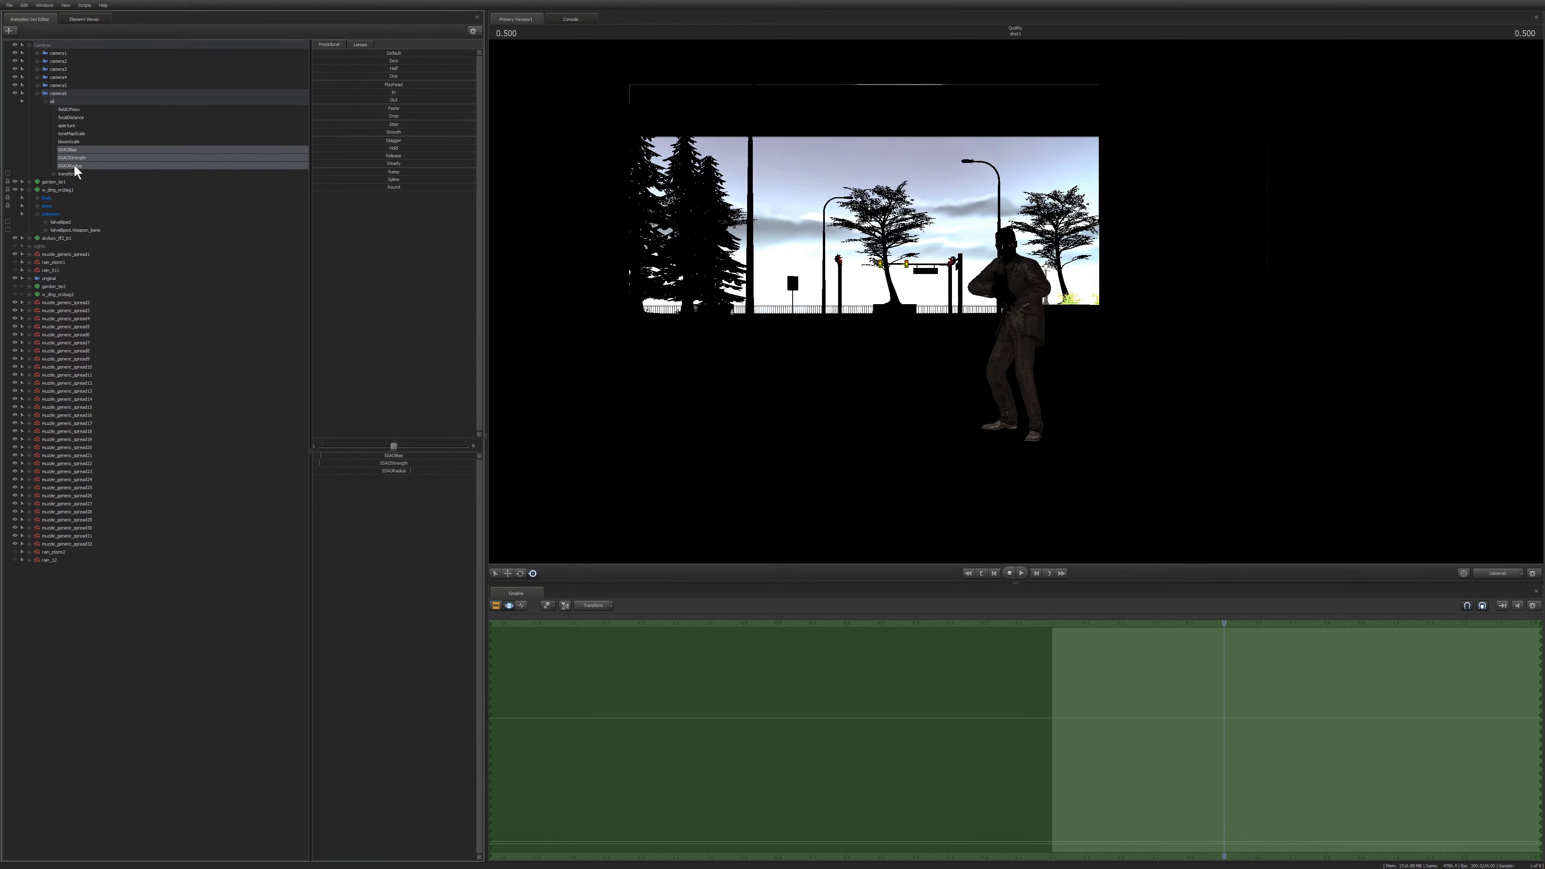
{"action": "left_click", "coordinate": [646, 328]}
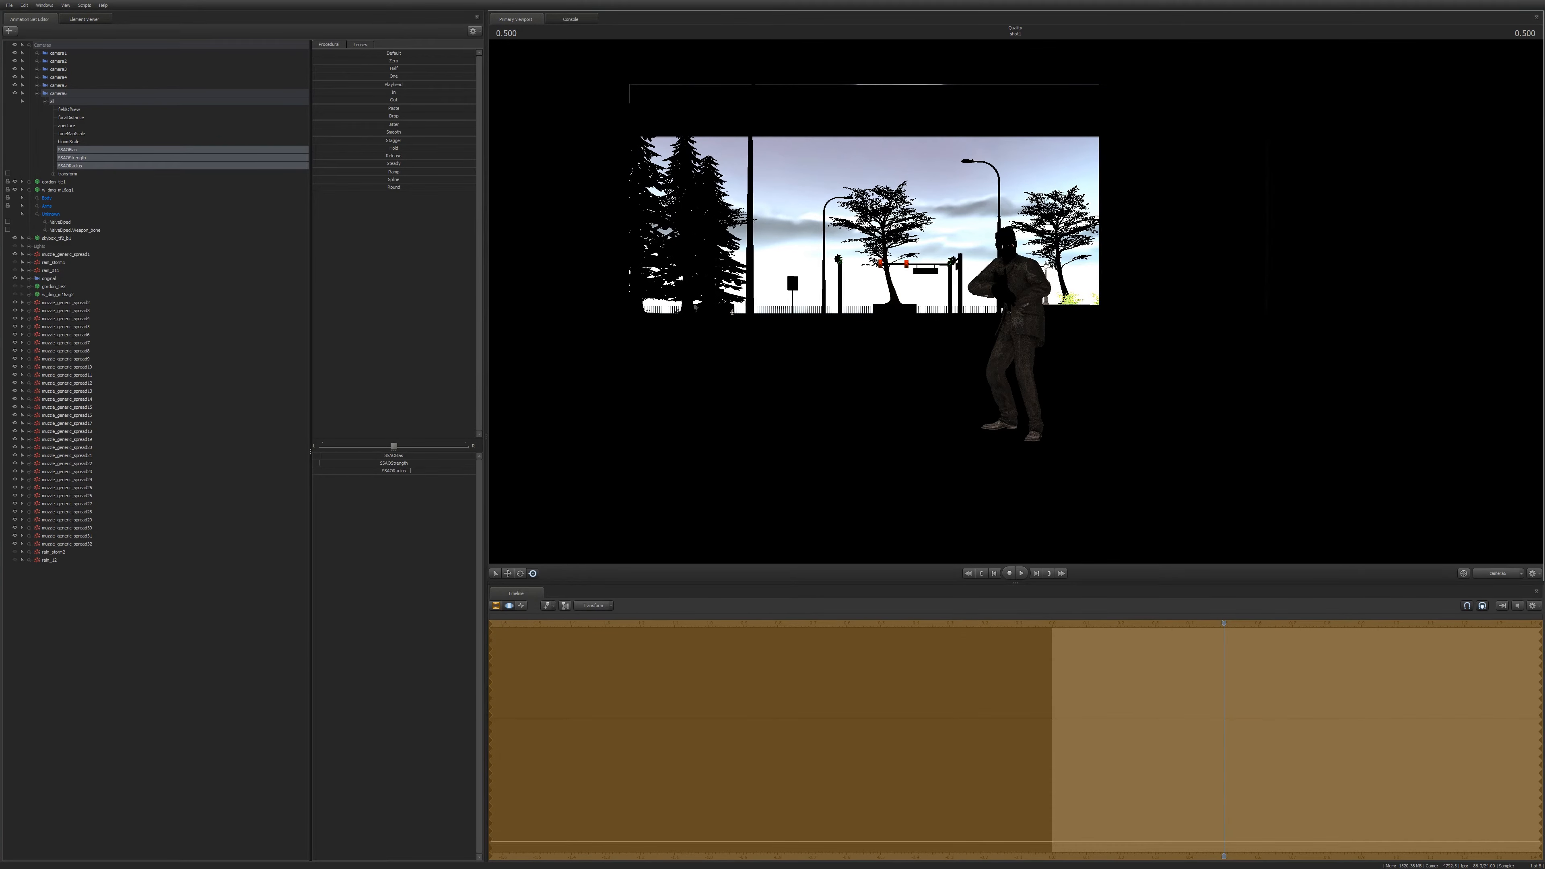
{"action": "left_click", "coordinate": [59, 95]}
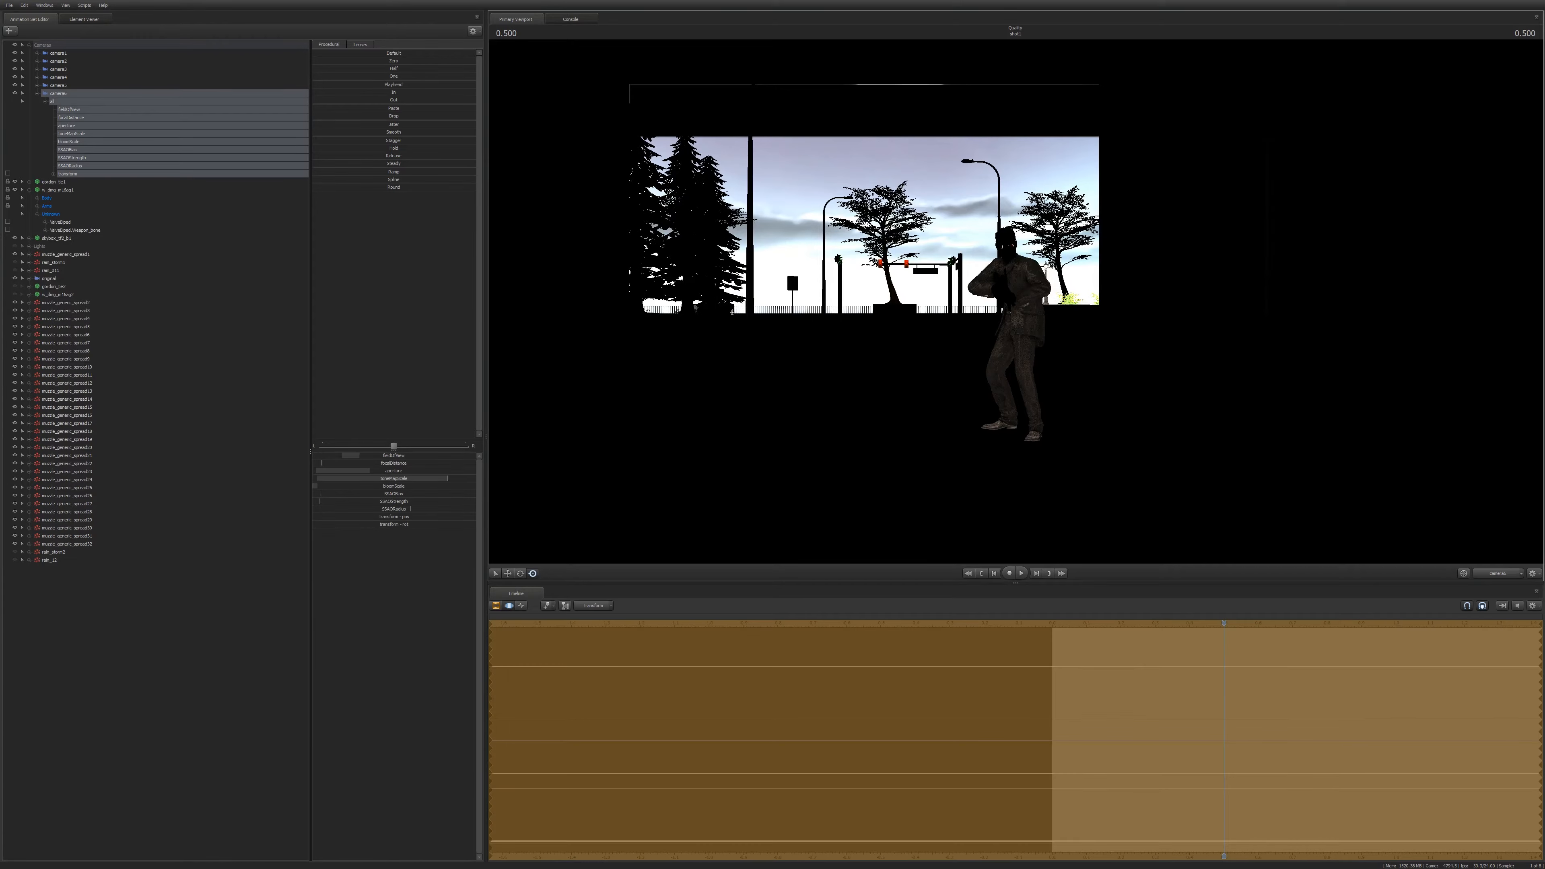
{"action": "key", "text": "w"}
{"action": "key", "text": "a"}
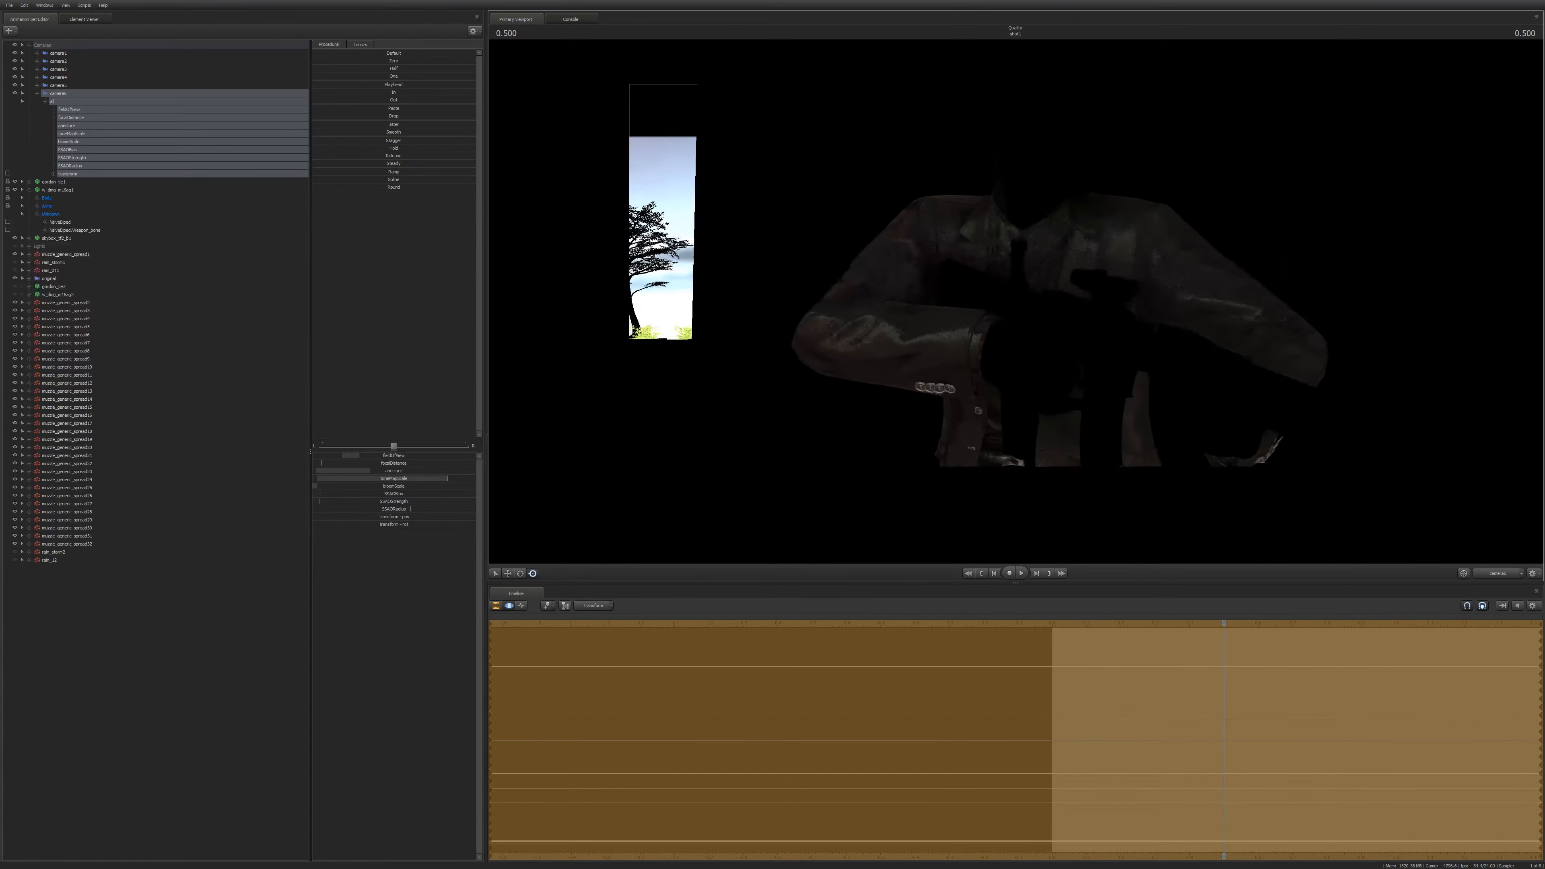
{"action": "key", "text": "s"}
{"action": "key", "text": "d"}
Enable depth of field and motion blur alongside ambient occlusion in the progressive refinement settings.
{"action": "right_click", "coordinate": [1015, 300]}
{"action": "left_click", "coordinate": [1033, 309]}
{"action": "right_click", "coordinate": [937, 243]}
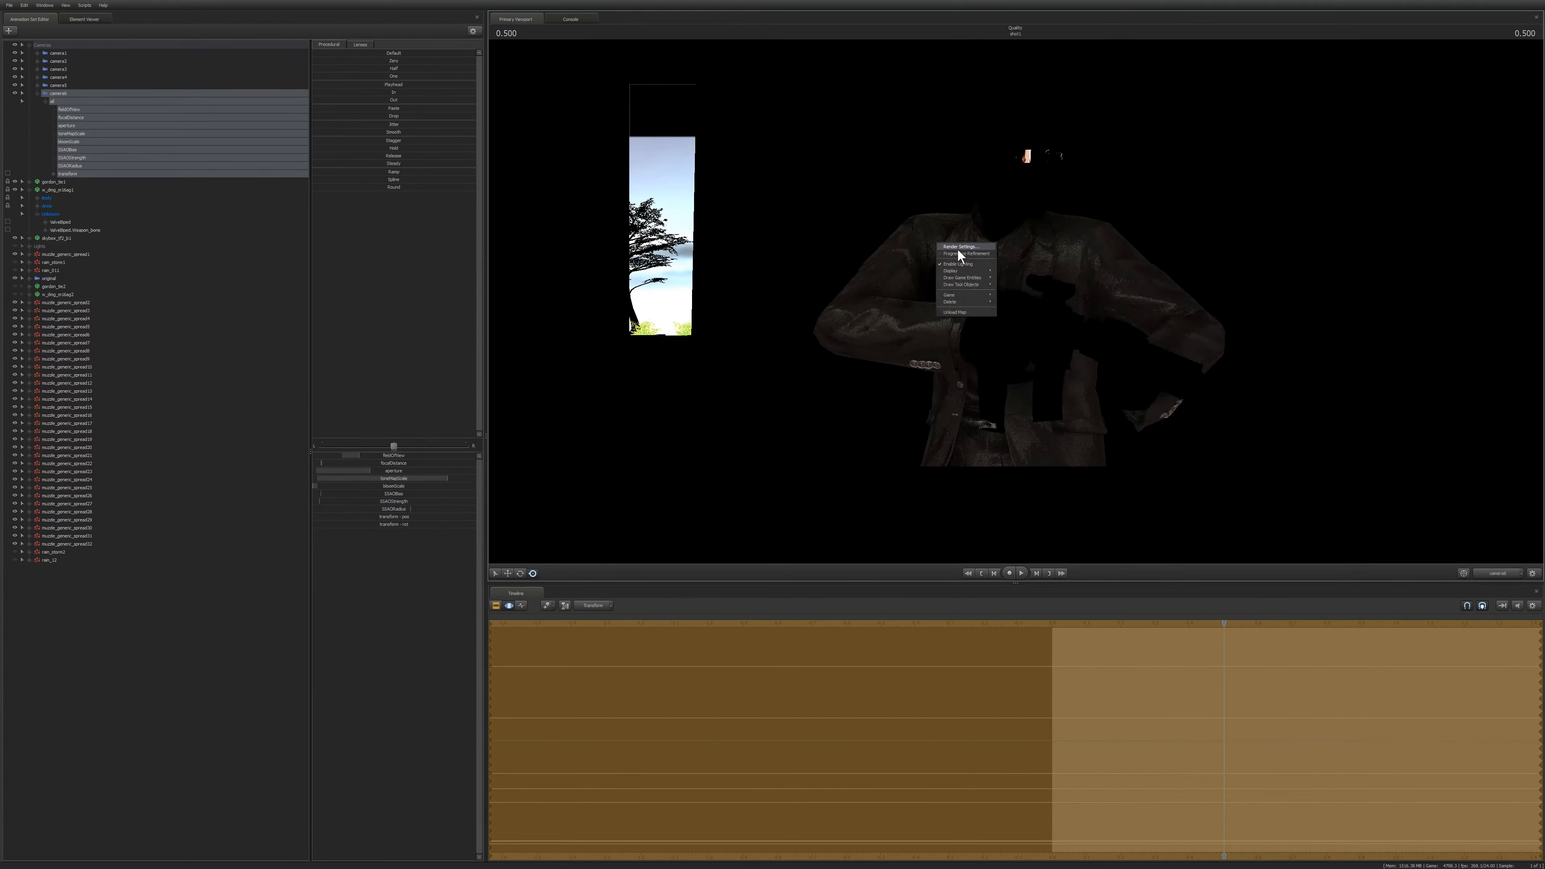
{"action": "left_click", "coordinate": [959, 247]}
{"action": "left_click", "coordinate": [706, 386]}
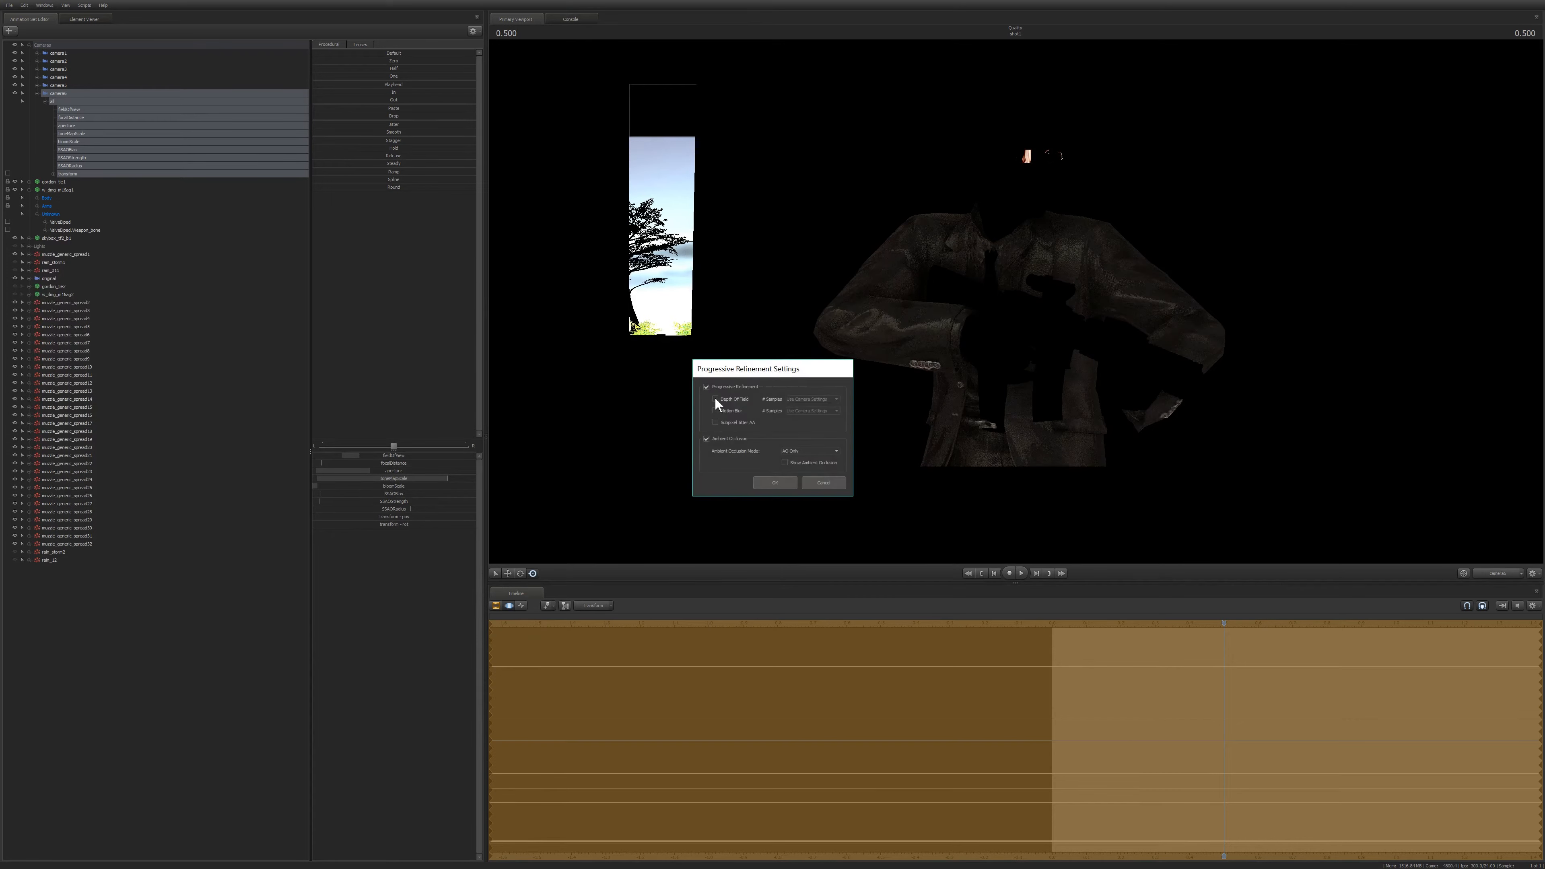
{"action": "left_click", "coordinate": [715, 399]}
{"action": "left_click", "coordinate": [715, 410]}
{"action": "left_click", "coordinate": [706, 439]}
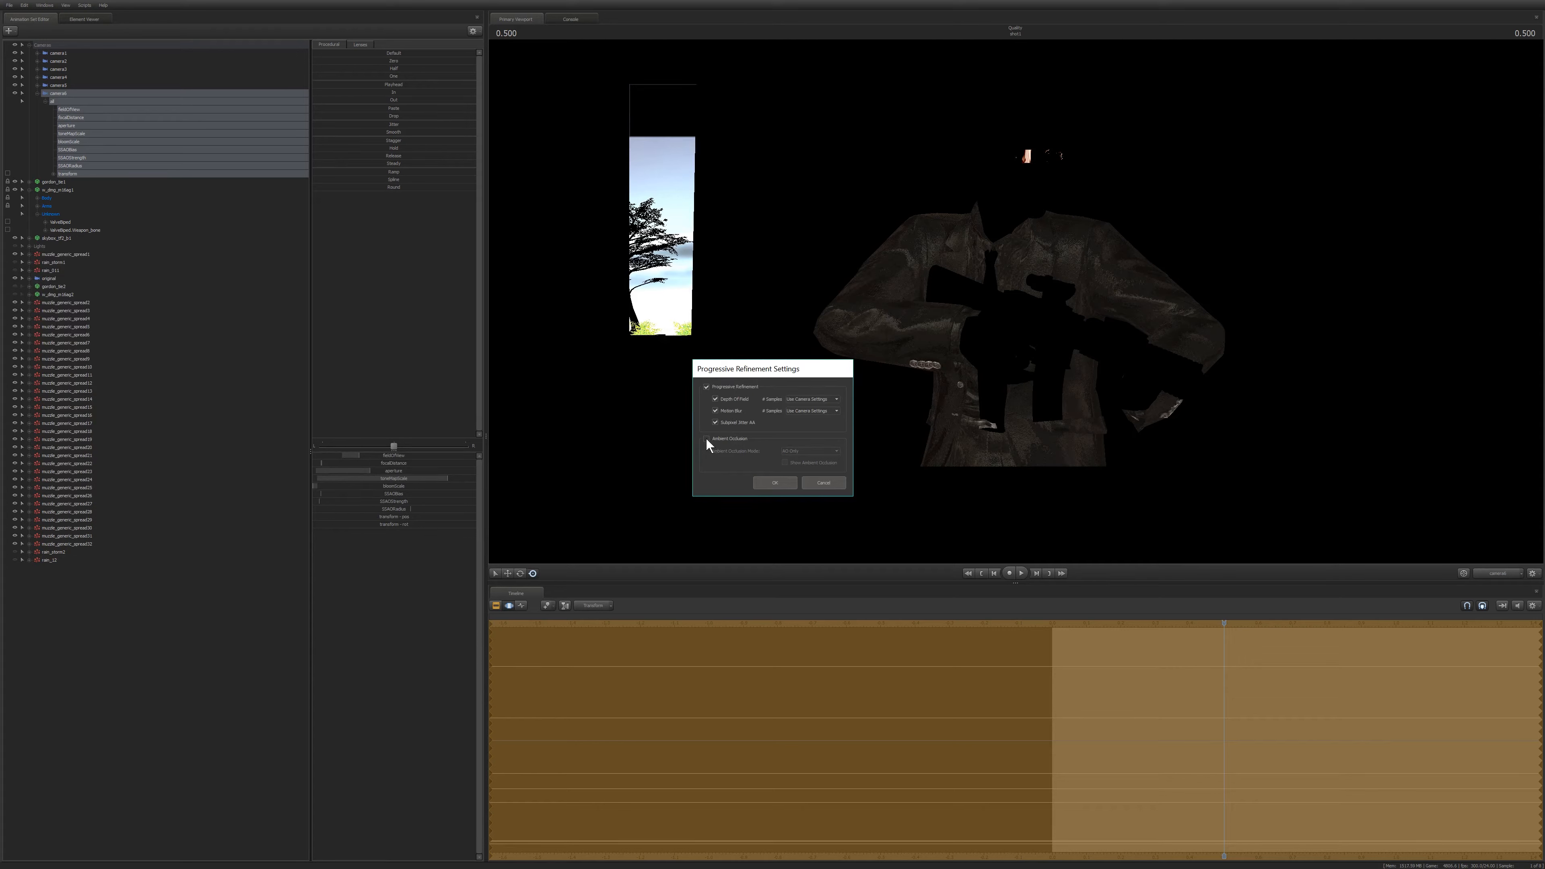
{"action": "left_click", "coordinate": [706, 438]}
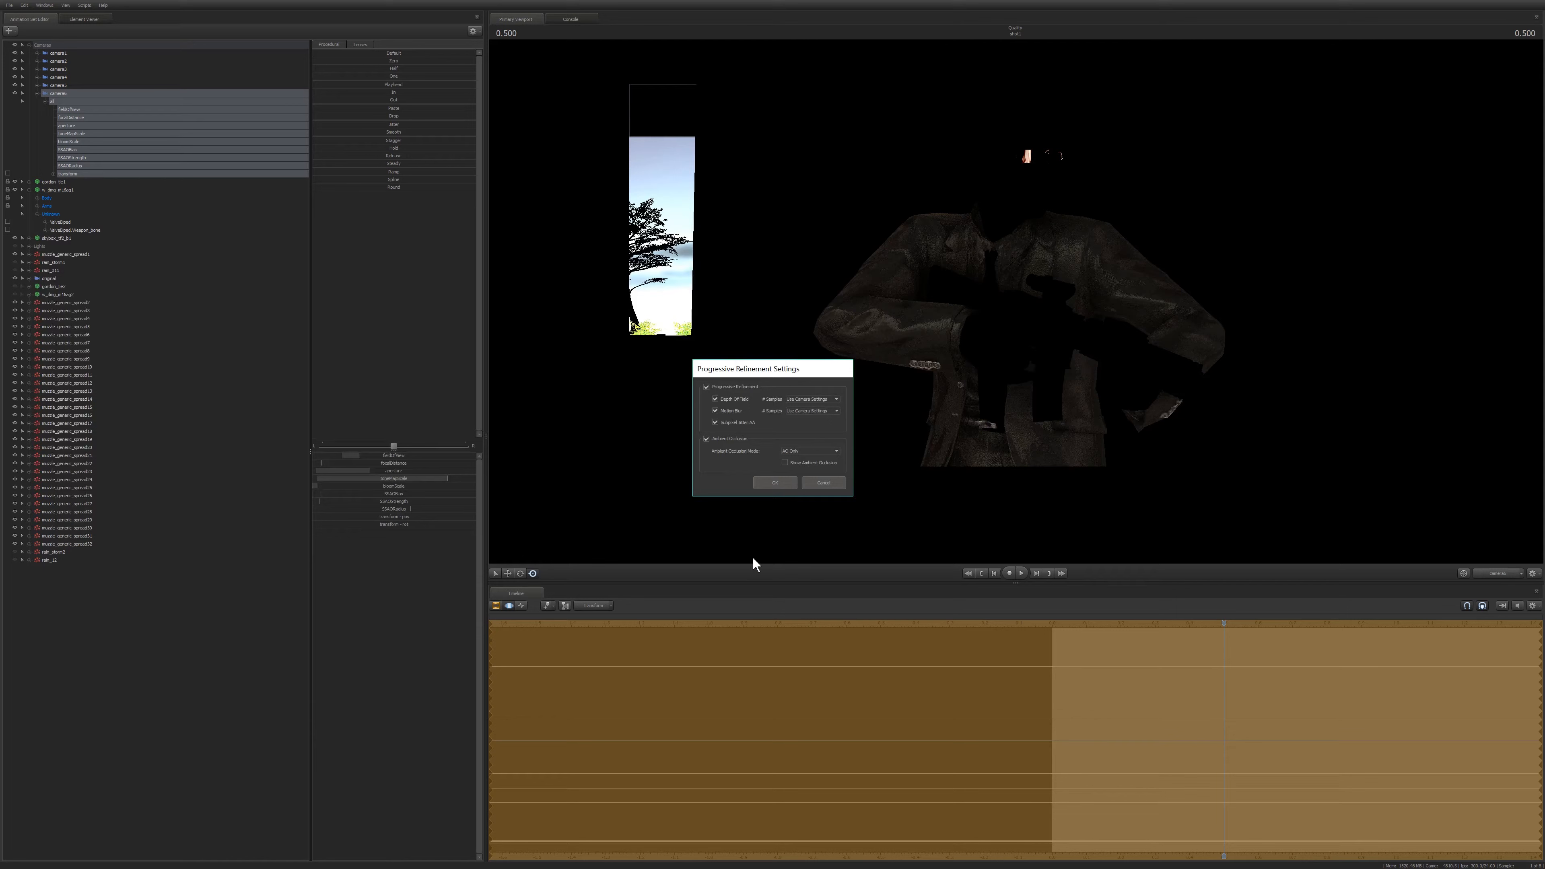
{"action": "left_click", "coordinate": [776, 482]}
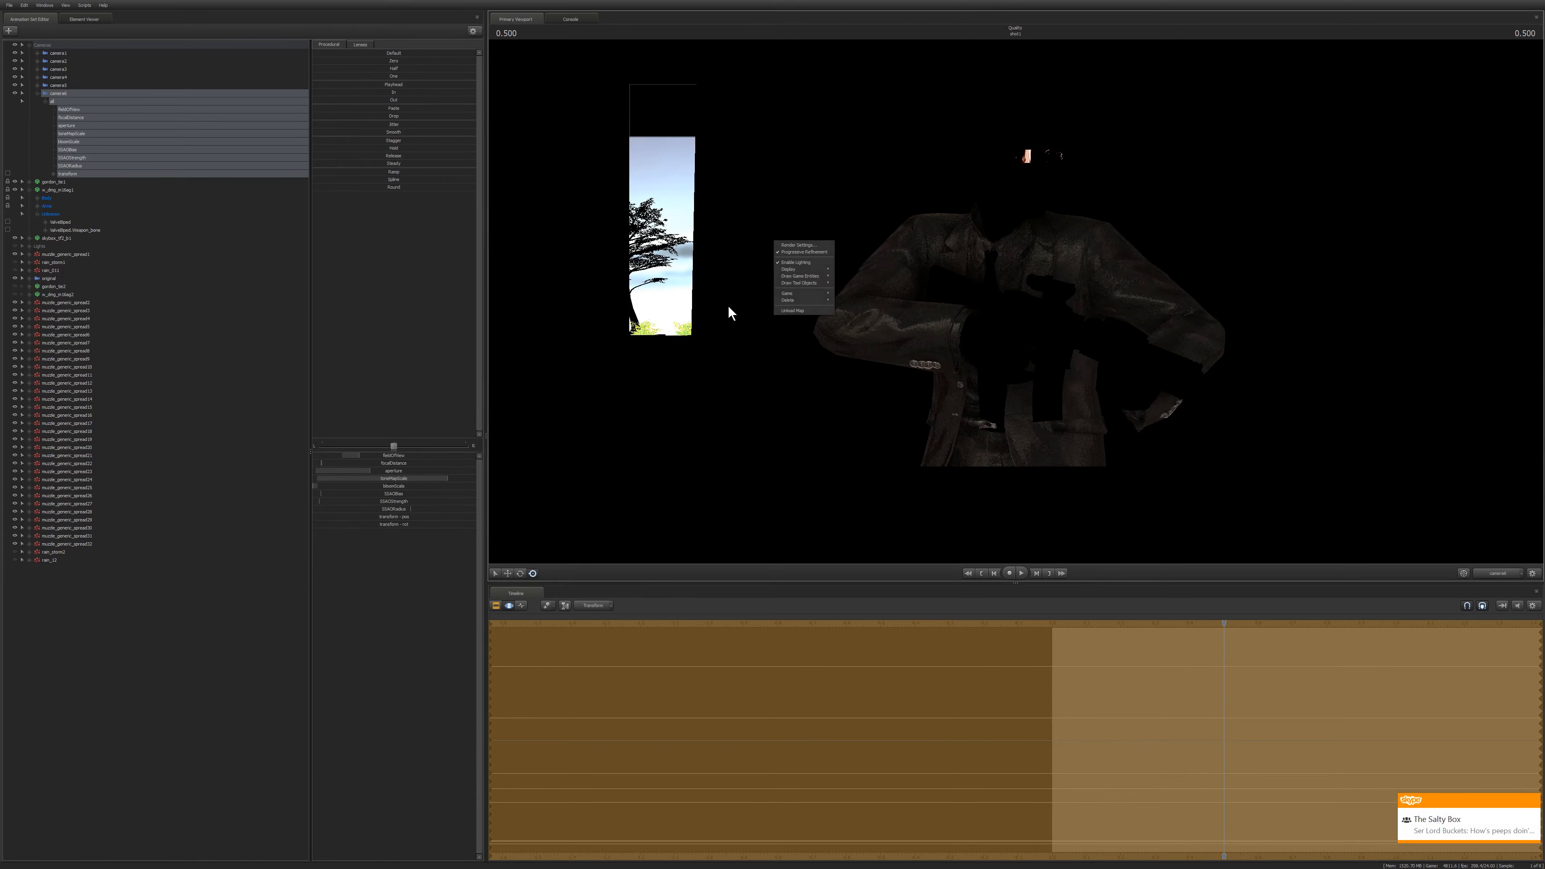
Select the SSAO controls and turn on the ambient occlusion preview in the progressive refinement settings.
{"action": "left_click", "coordinate": [74, 151]}
{"action": "left_click", "coordinate": [73, 165], "text": "shift"}
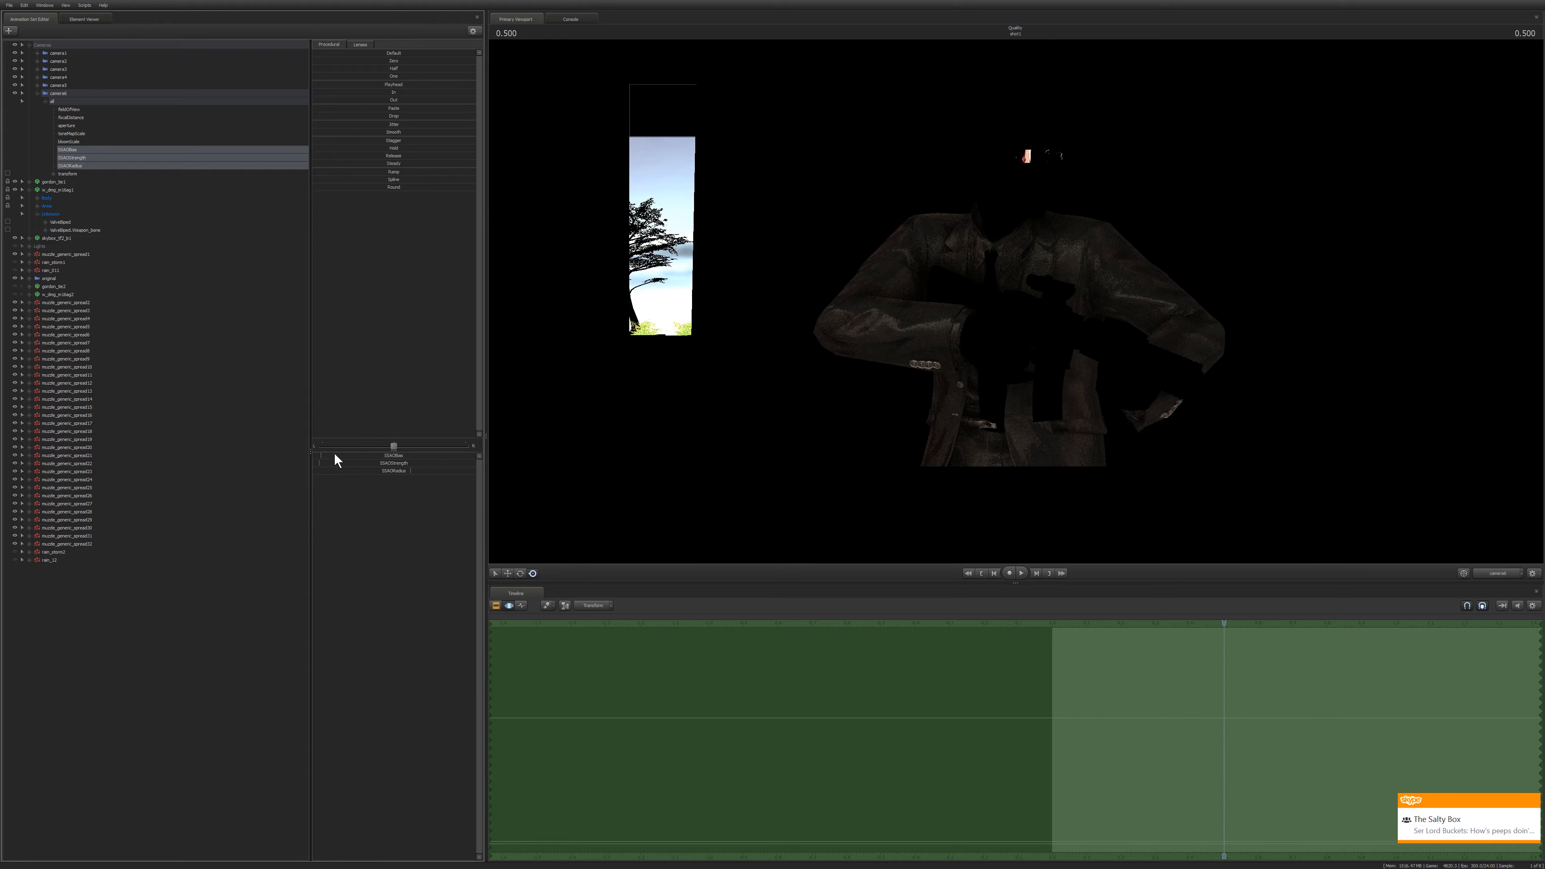
{"action": "right_click", "coordinate": [756, 259]}
{"action": "left_click", "coordinate": [766, 266]}
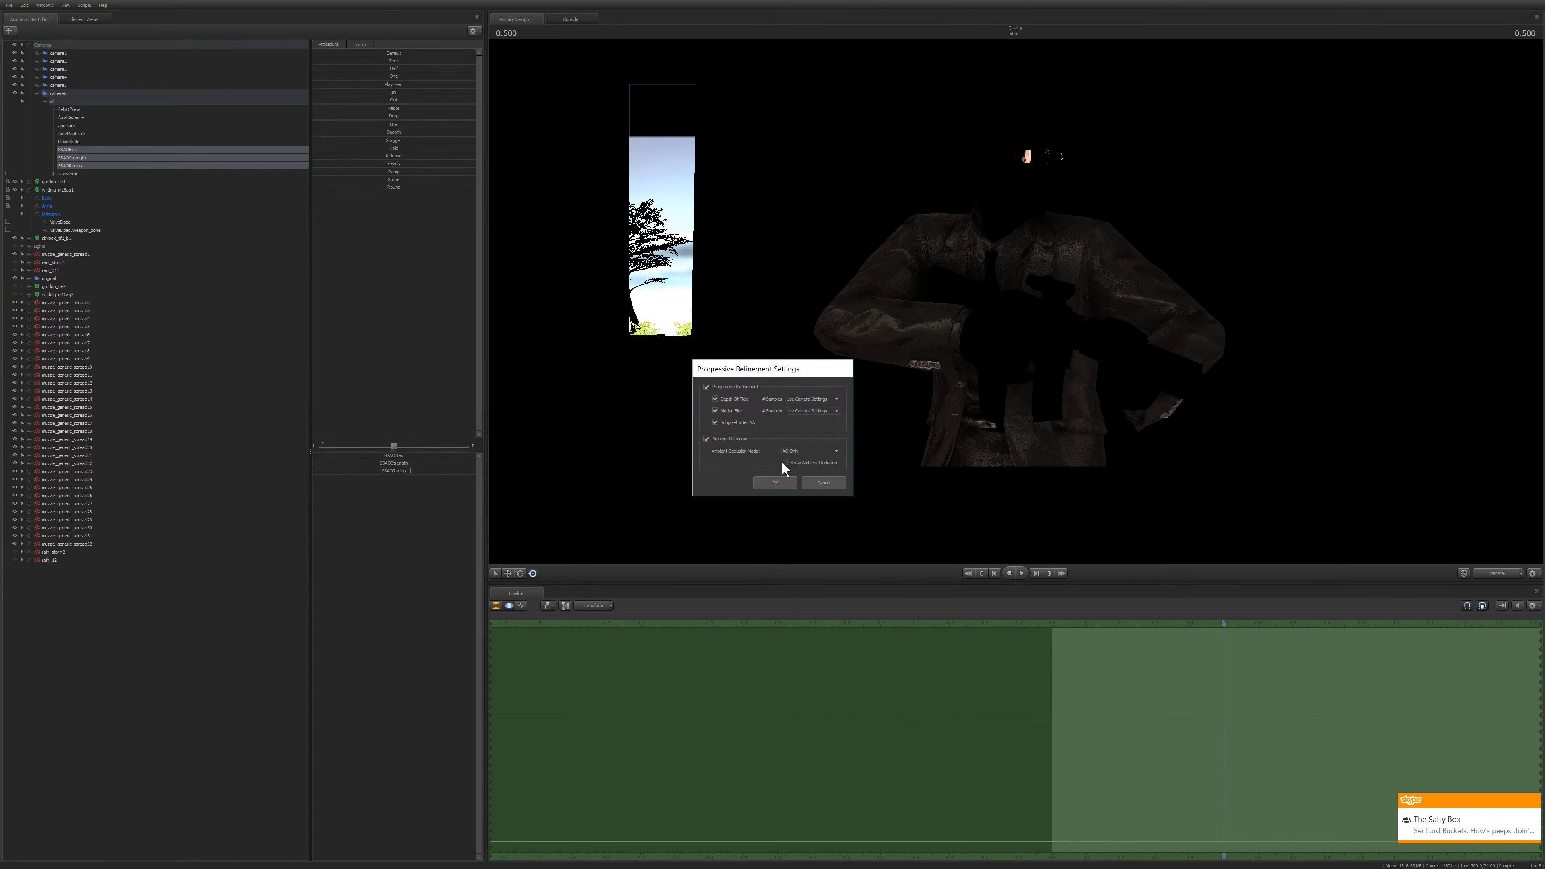
{"action": "left_click", "coordinate": [784, 463]}
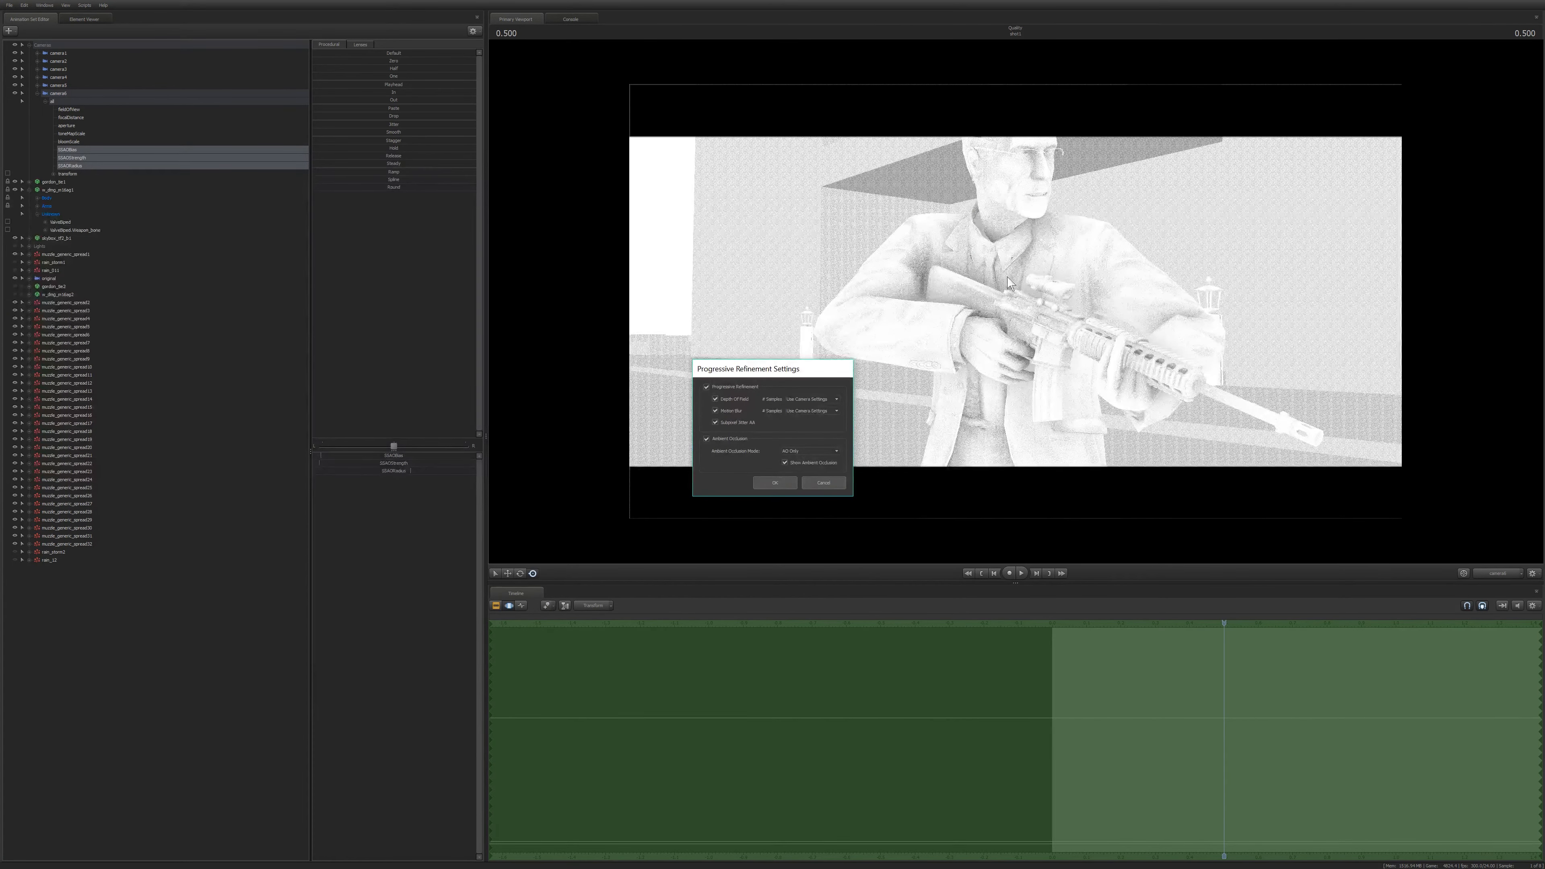
{"action": "left_click", "coordinate": [774, 482]}
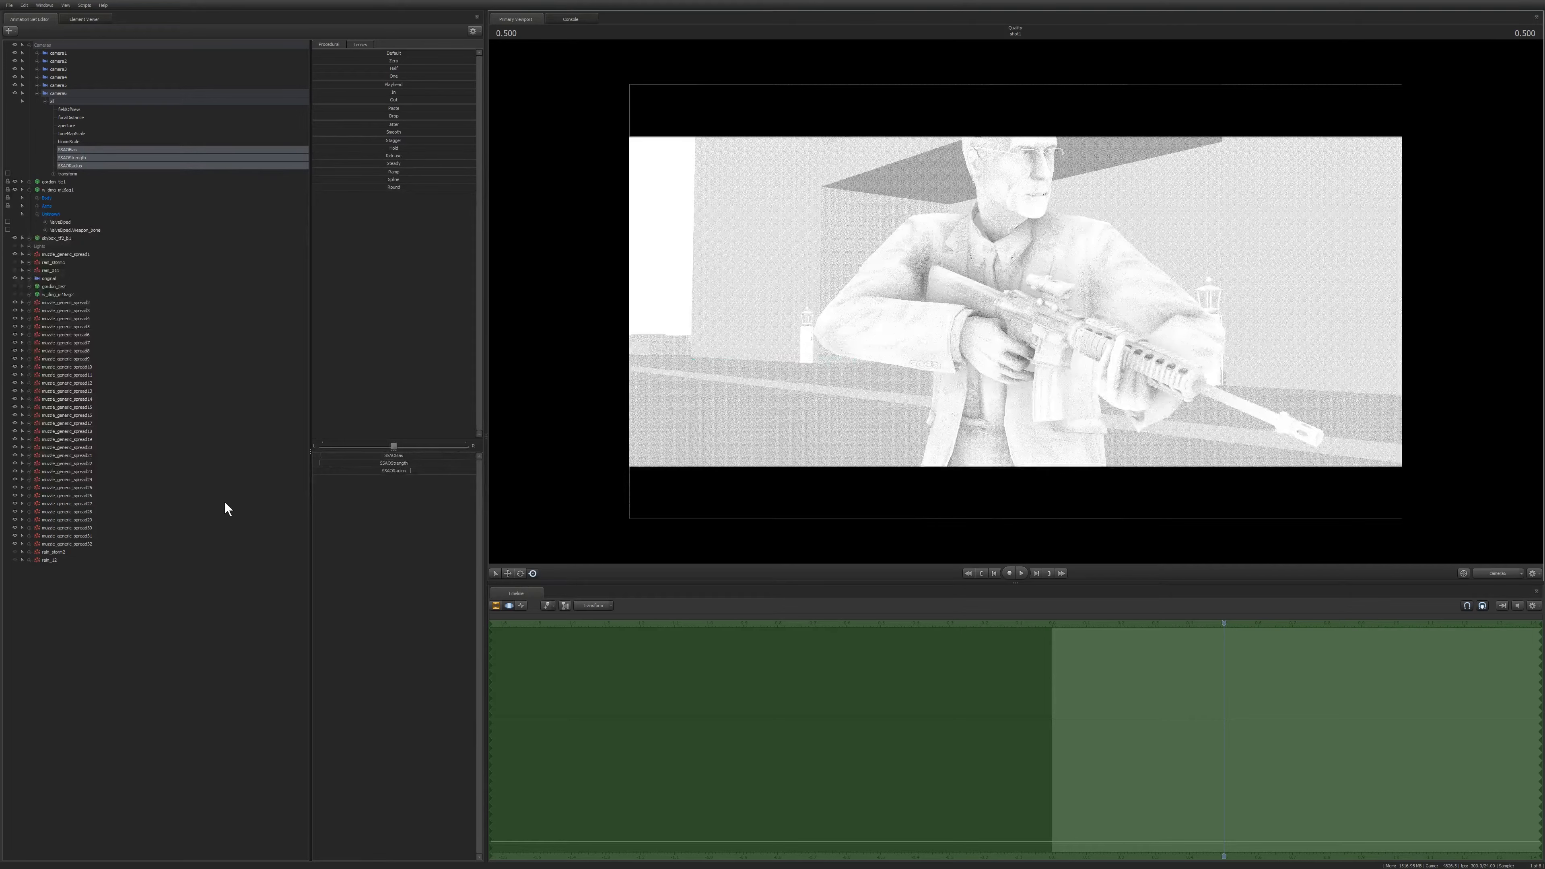
Adjust the SSAOBias, SSAOStrength and SSAORadius sliders while watching the ambient occlusion preview.
{"action": "left_click_drag", "start_coordinate": [336, 455], "coordinate": [409, 463]}
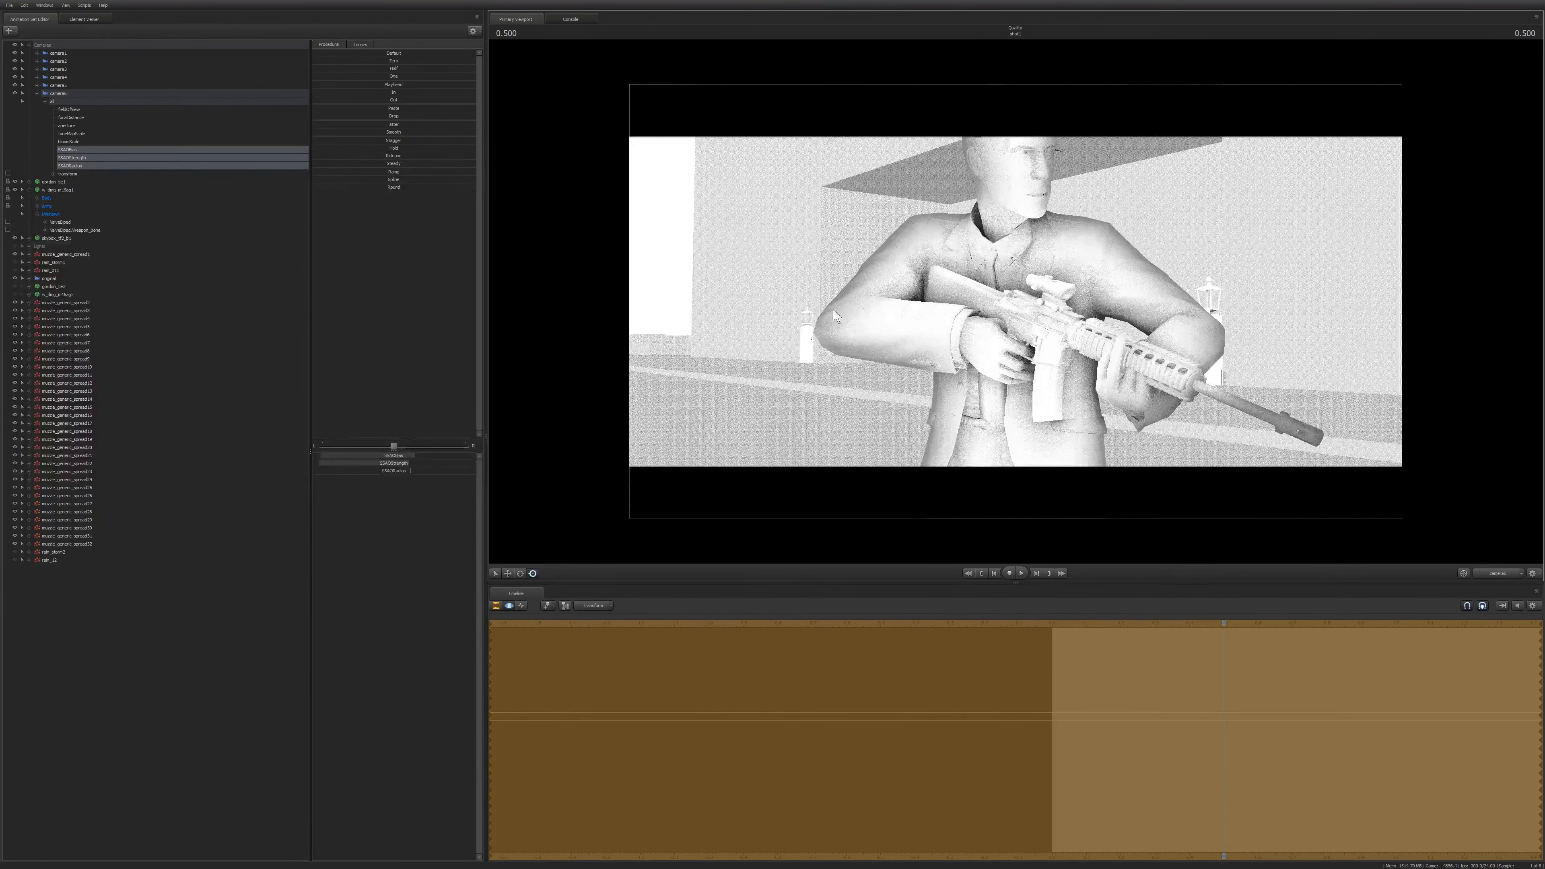
{"action": "mouse_move", "coordinate": [424, 472]}
{"action": "left_mouse_down"}
{"action": "mouse_move", "coordinate": [330, 472]}
{"action": "mouse_move", "coordinate": [442, 471]}
{"action": "mouse_move", "coordinate": [381, 471]}
{"action": "mouse_move", "coordinate": [411, 471]}
{"action": "left_mouse_up"}
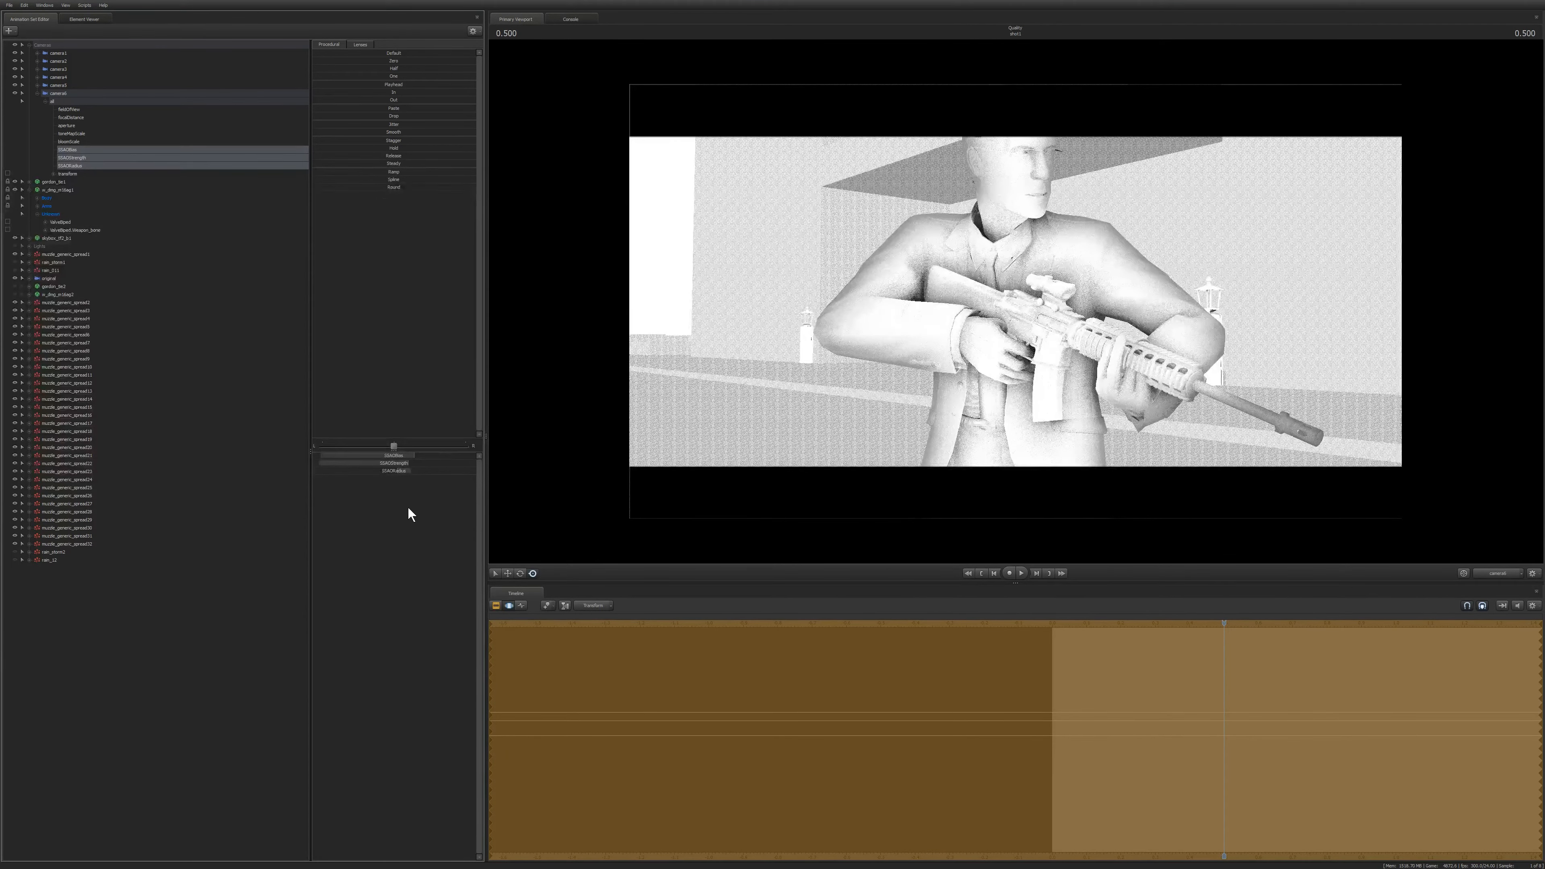
{"action": "left_click_drag", "start_coordinate": [402, 463], "coordinate": [413, 463]}
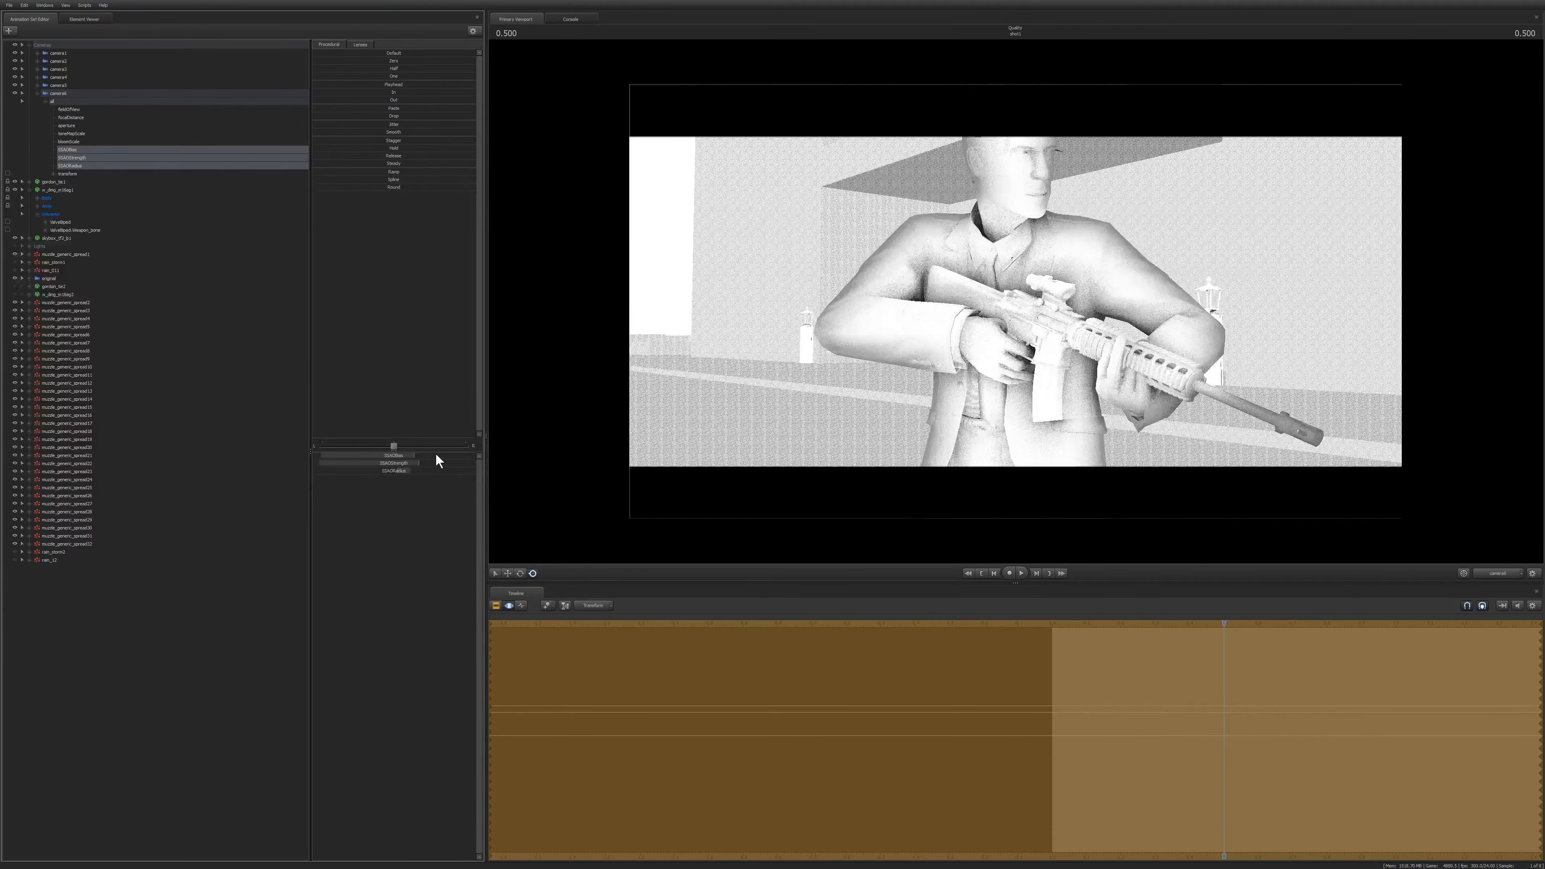
{"action": "mouse_move", "coordinate": [441, 455]}
{"action": "left_mouse_down"}
{"action": "mouse_move", "coordinate": [454, 455]}
{"action": "mouse_move", "coordinate": [420, 463]}
{"action": "mouse_move", "coordinate": [436, 463]}
{"action": "left_mouse_up"}
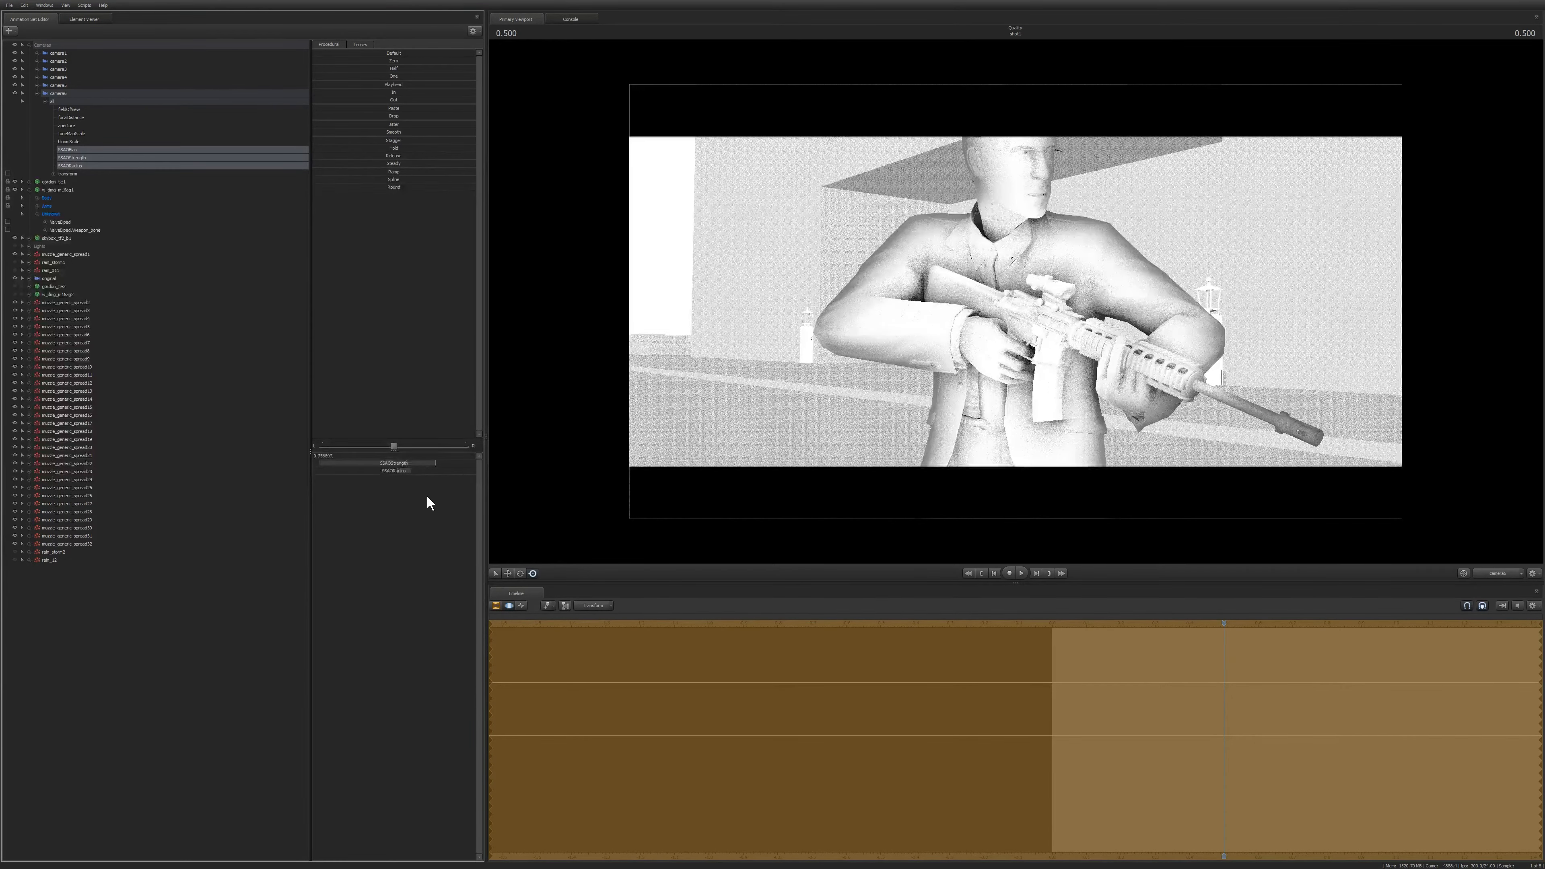
{"action": "mouse_move", "coordinate": [417, 471]}
{"action": "left_mouse_down"}
{"action": "mouse_move", "coordinate": [438, 471]}
{"action": "mouse_move", "coordinate": [359, 455]}
{"action": "left_mouse_up"}
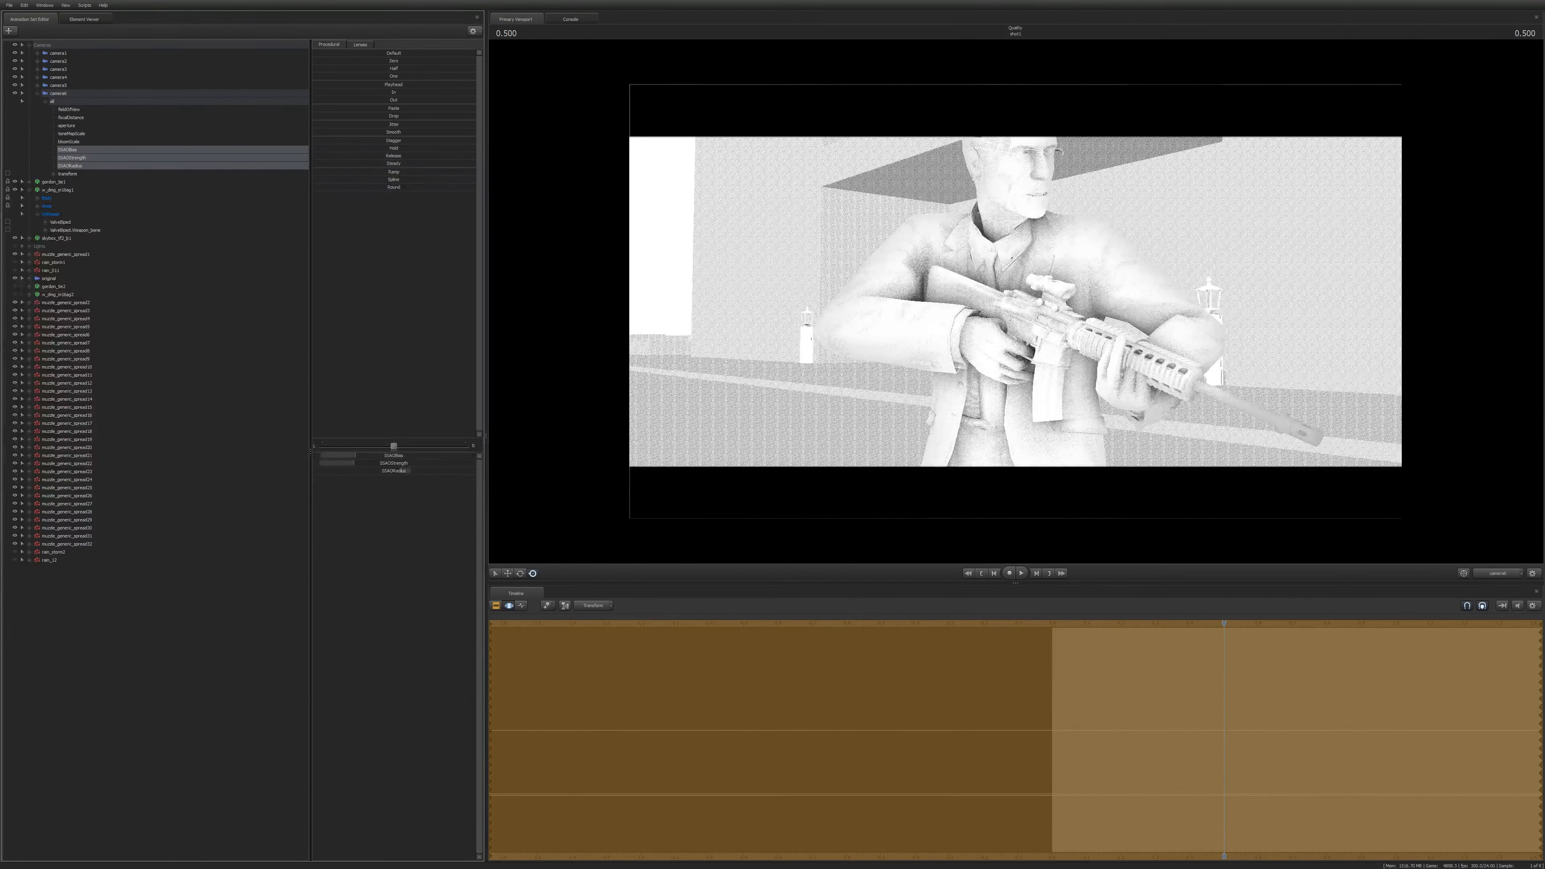
{"action": "mouse_move", "coordinate": [407, 476]}
{"action": "left_mouse_down"}
{"action": "mouse_move", "coordinate": [428, 476]}
{"action": "mouse_move", "coordinate": [410, 471]}
{"action": "left_mouse_up"}
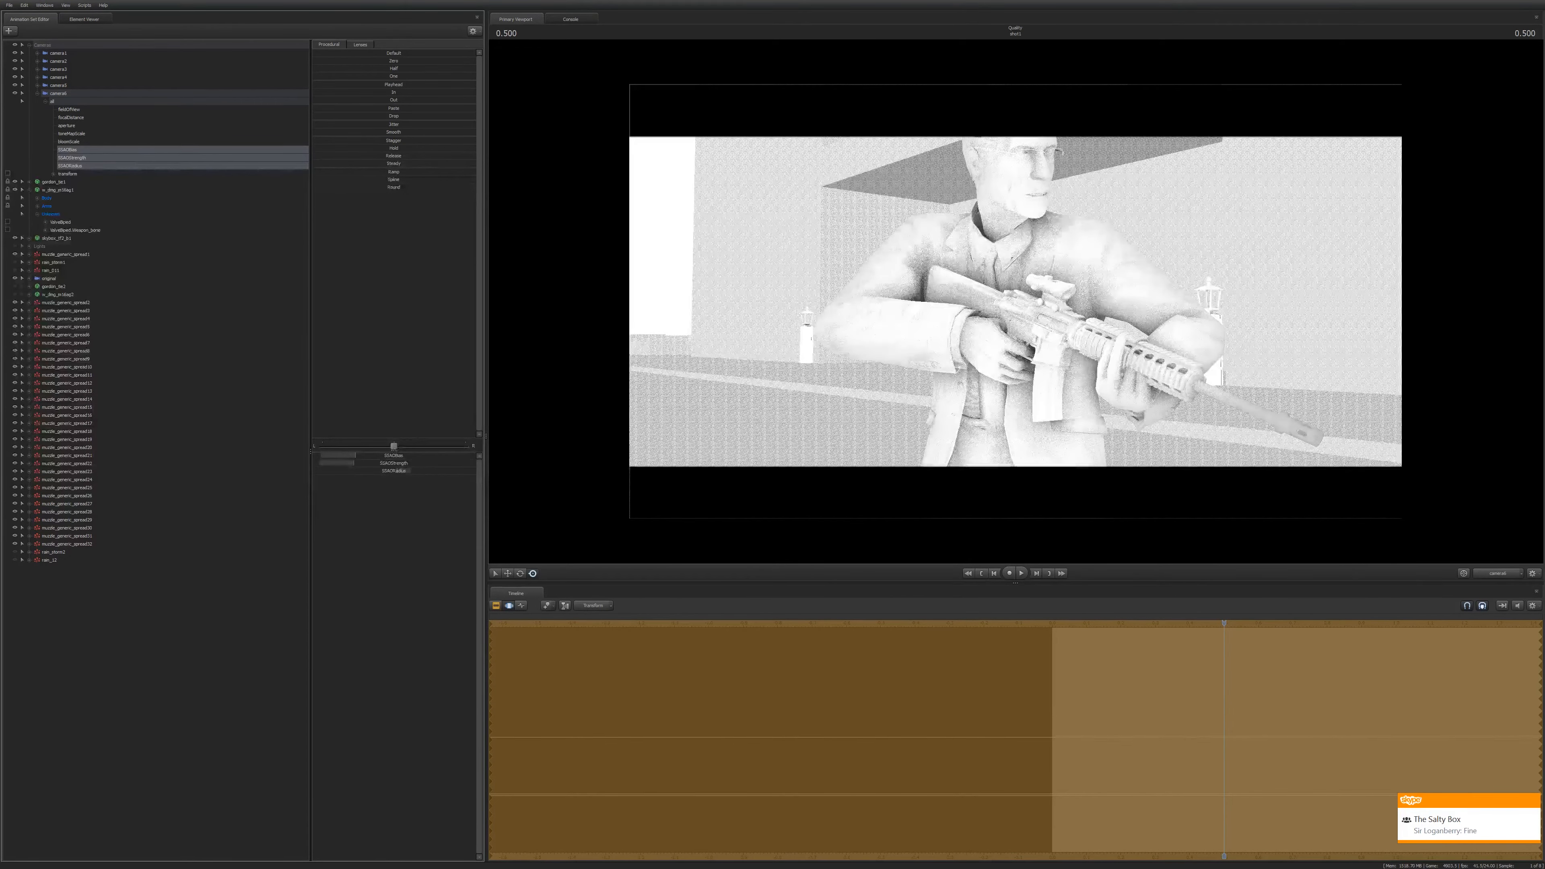
{"action": "left_click", "coordinate": [406, 474]}
{"action": "left_click", "coordinate": [379, 467]}
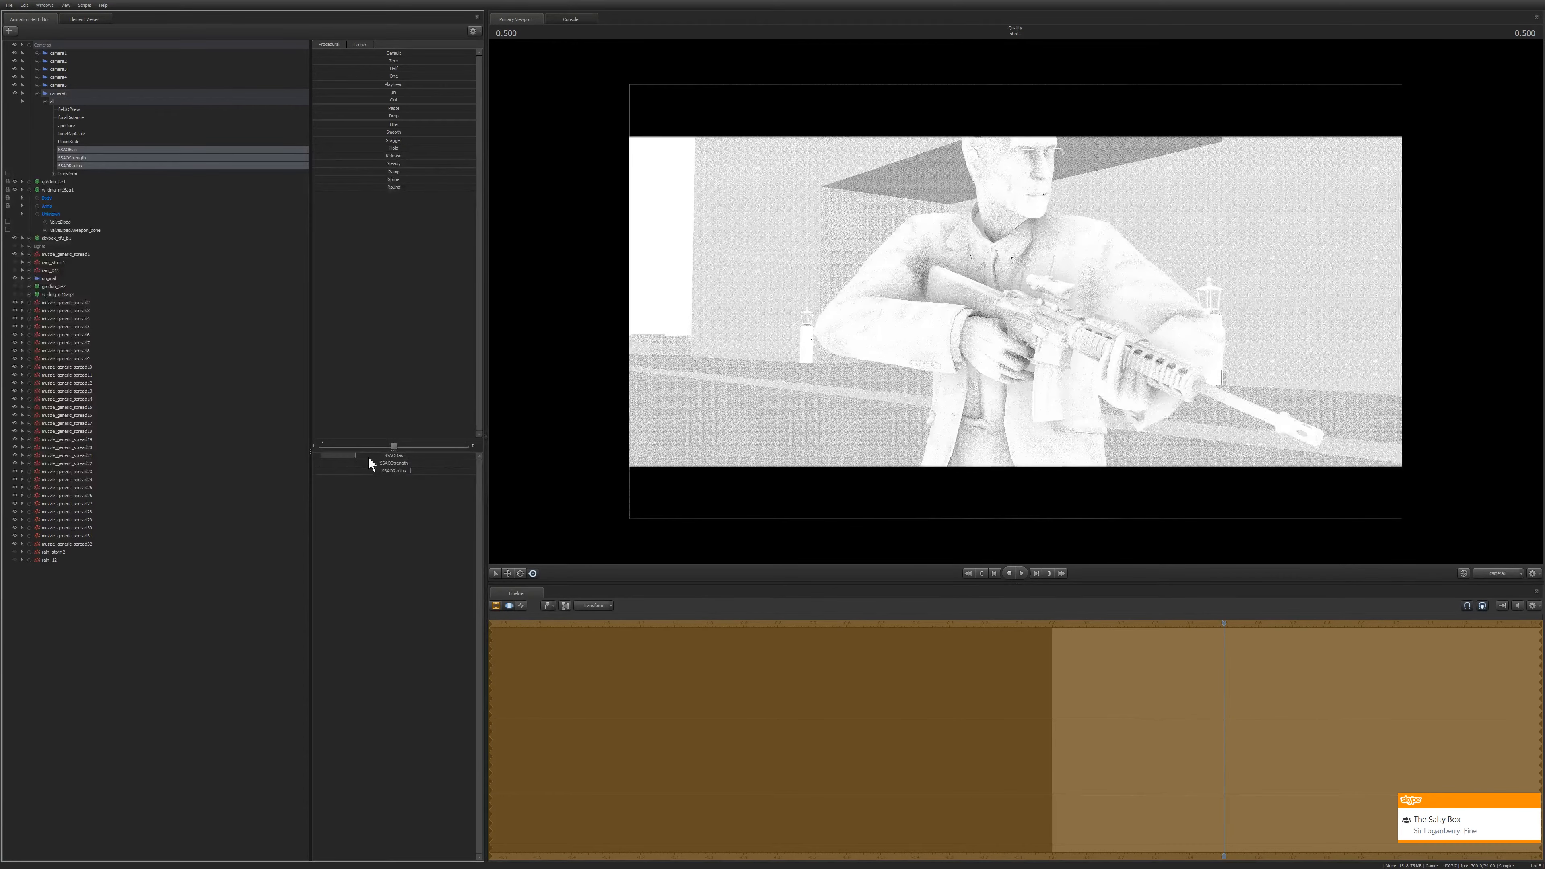
{"action": "left_click", "coordinate": [373, 461]}
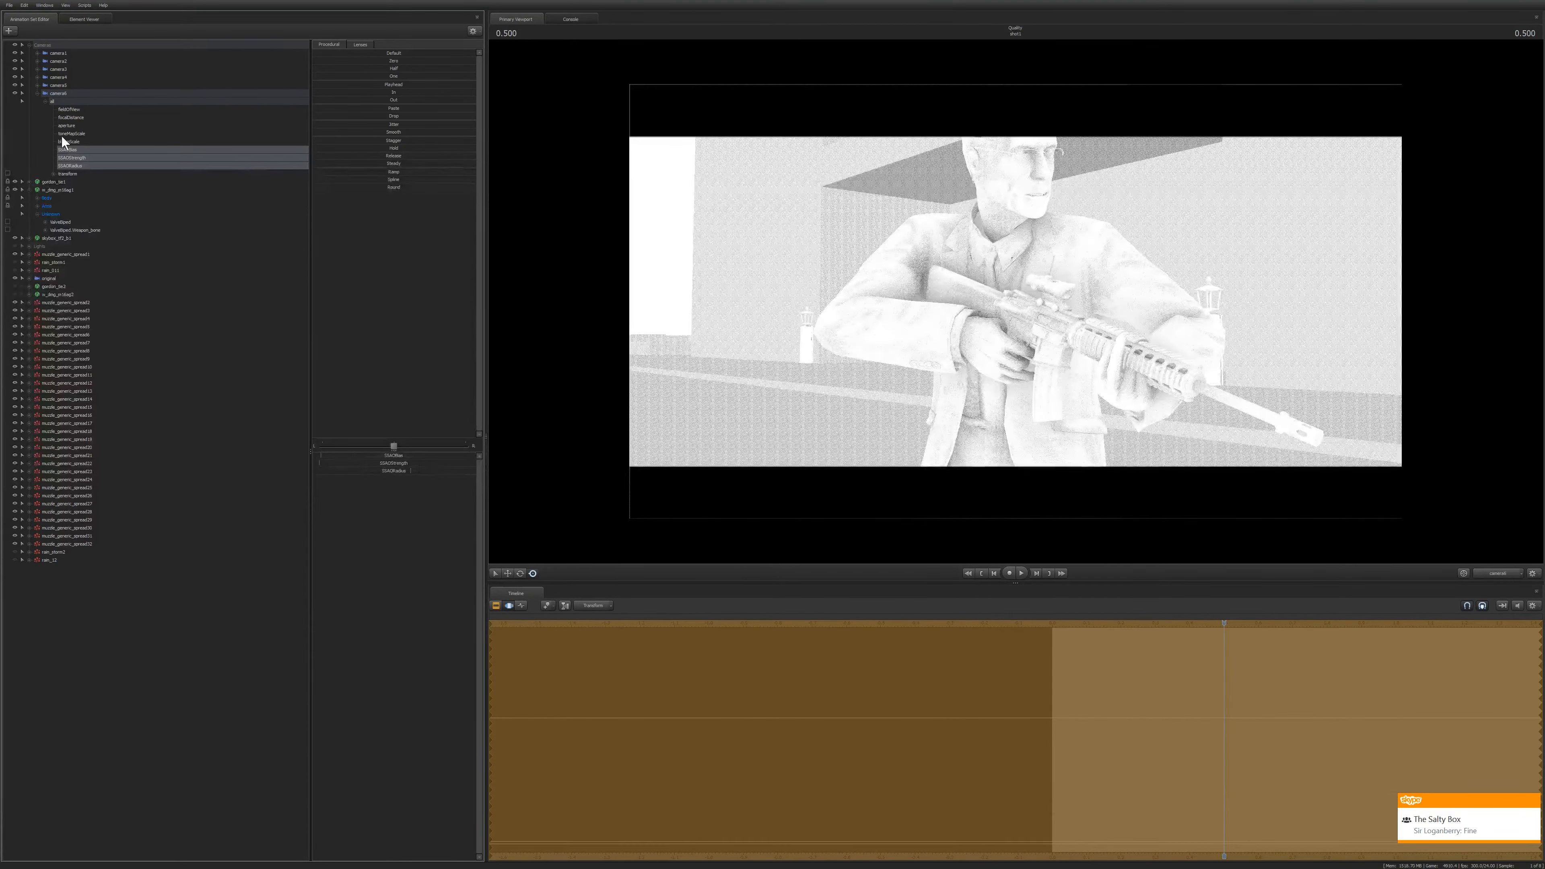
Select the whole camera and turn off the ambient occlusion preview in the progressive refinement settings.
{"action": "left_click", "coordinate": [64, 91]}
{"action": "right_click", "coordinate": [804, 198]}
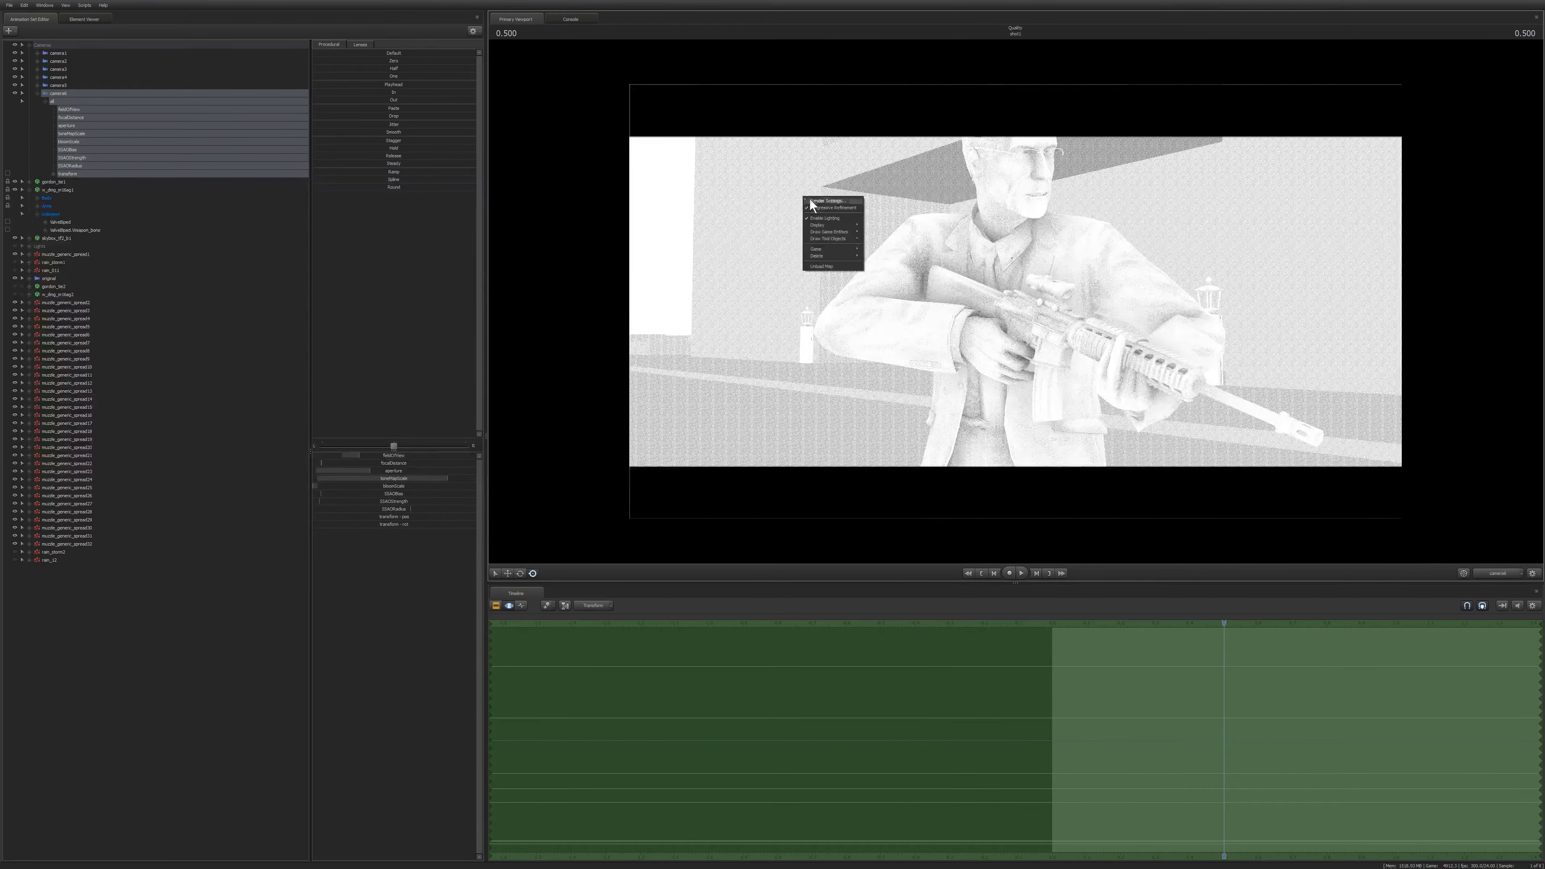
{"action": "left_click", "coordinate": [827, 201]}
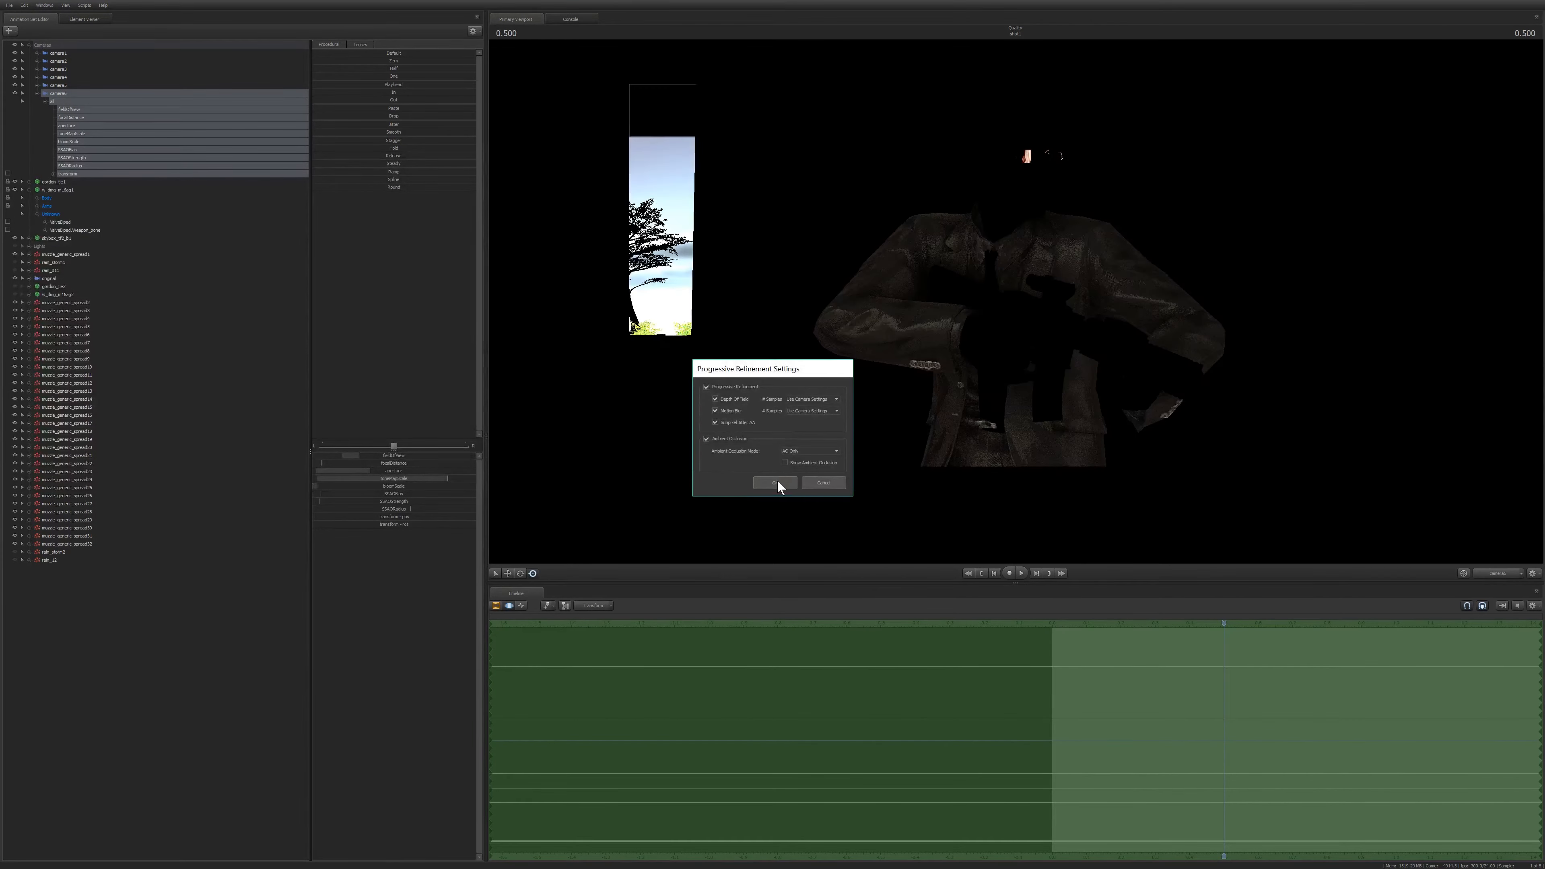
{"action": "left_click", "coordinate": [772, 483]}
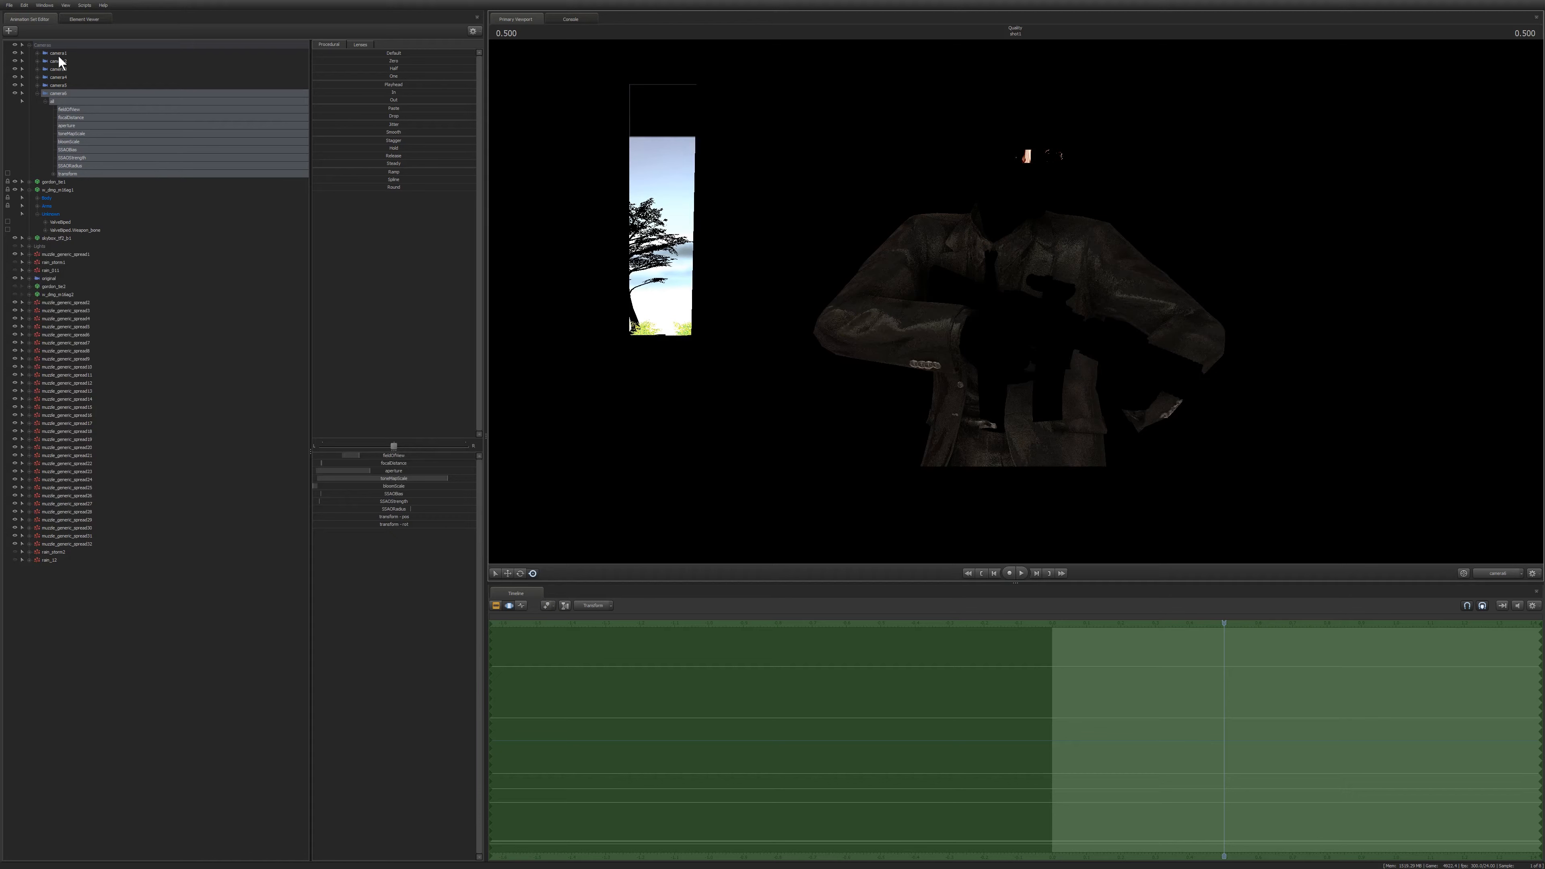
Reselect the camera and toggle the viewport lighting off to show the scene fully lit.
{"action": "left_click", "coordinate": [110, 684]}
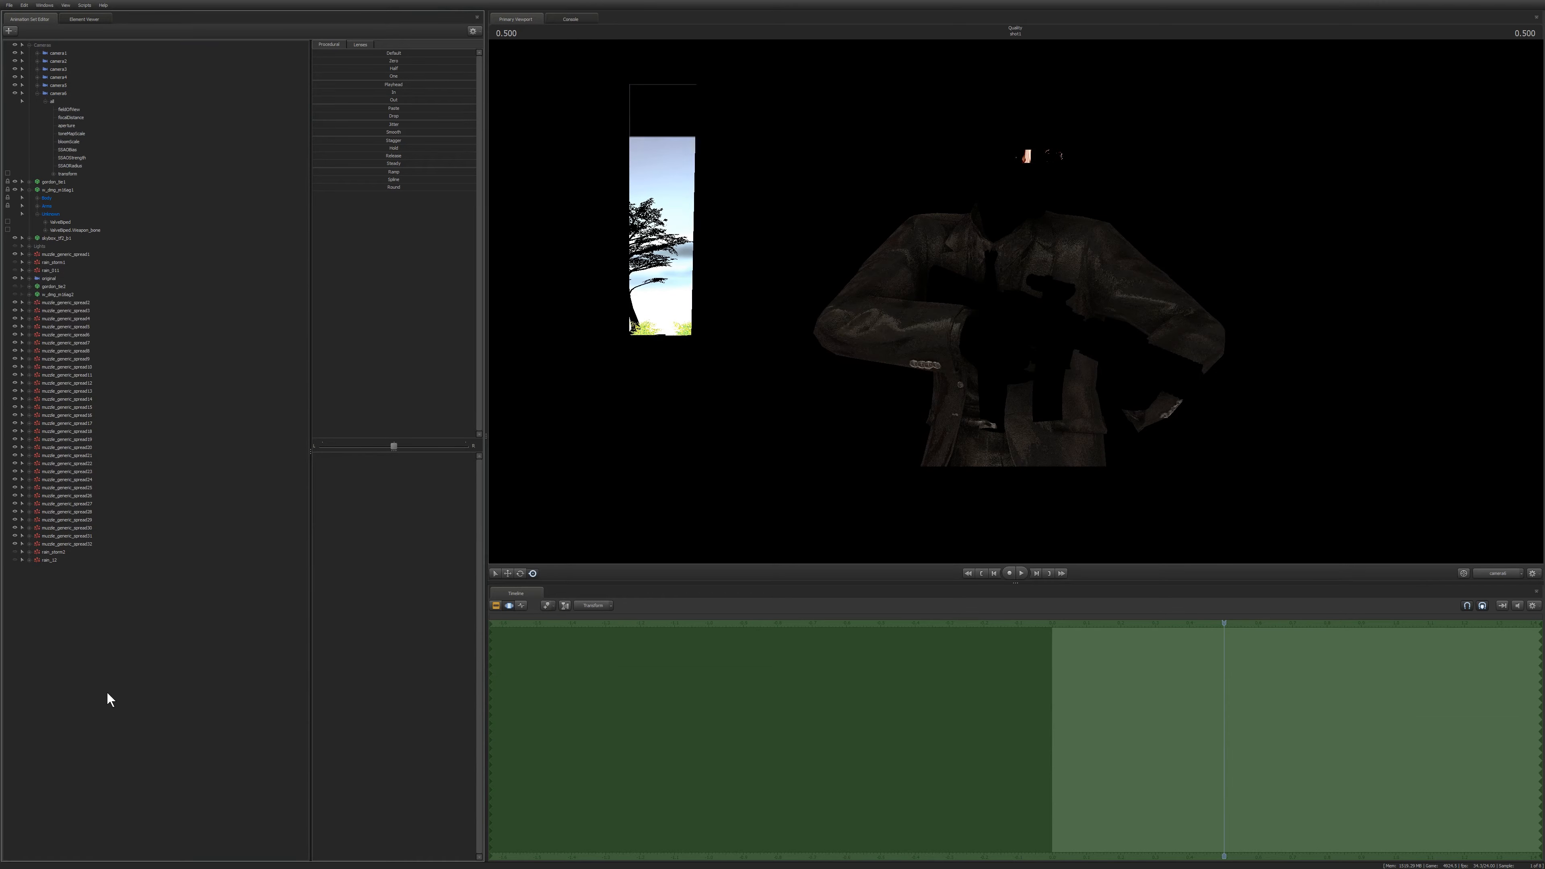
{"action": "left_click", "coordinate": [56, 93]}
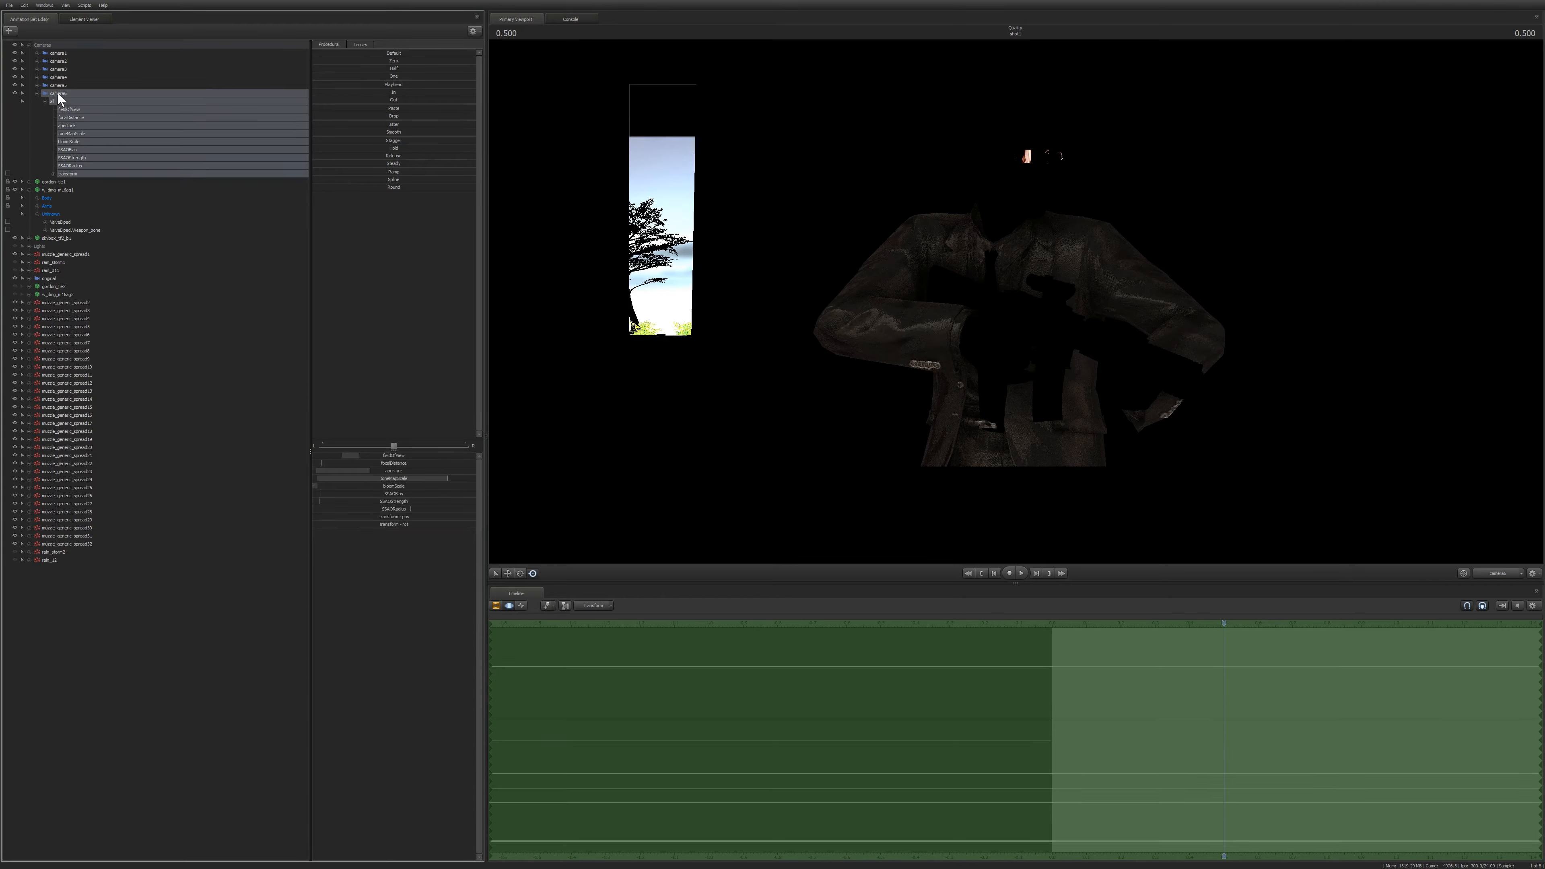
{"action": "right_click", "coordinate": [714, 291]}
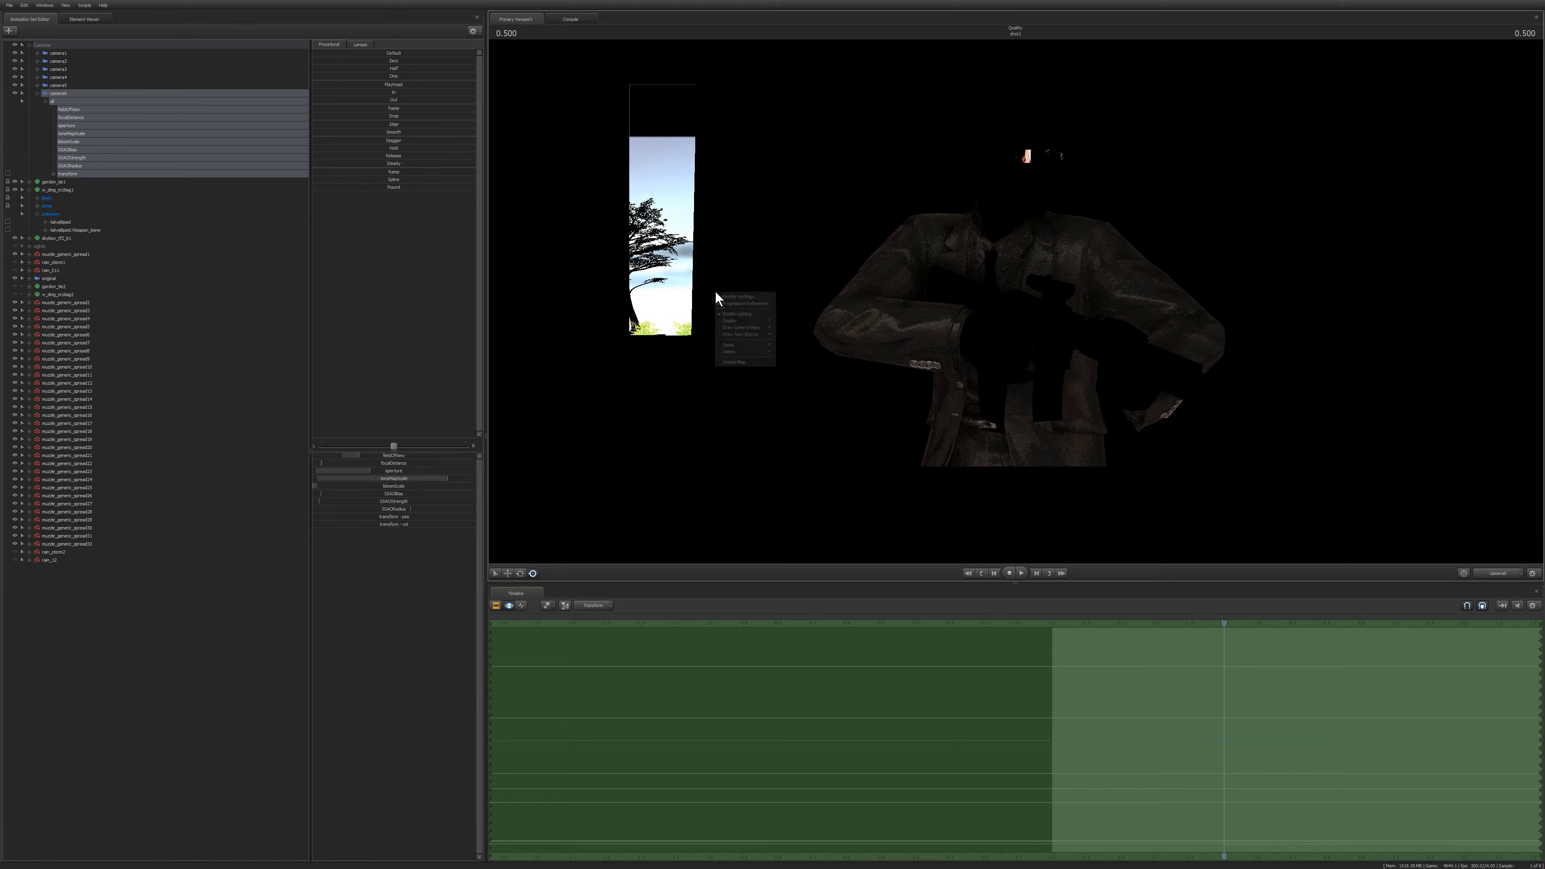
{"action": "left_click", "coordinate": [734, 311]}
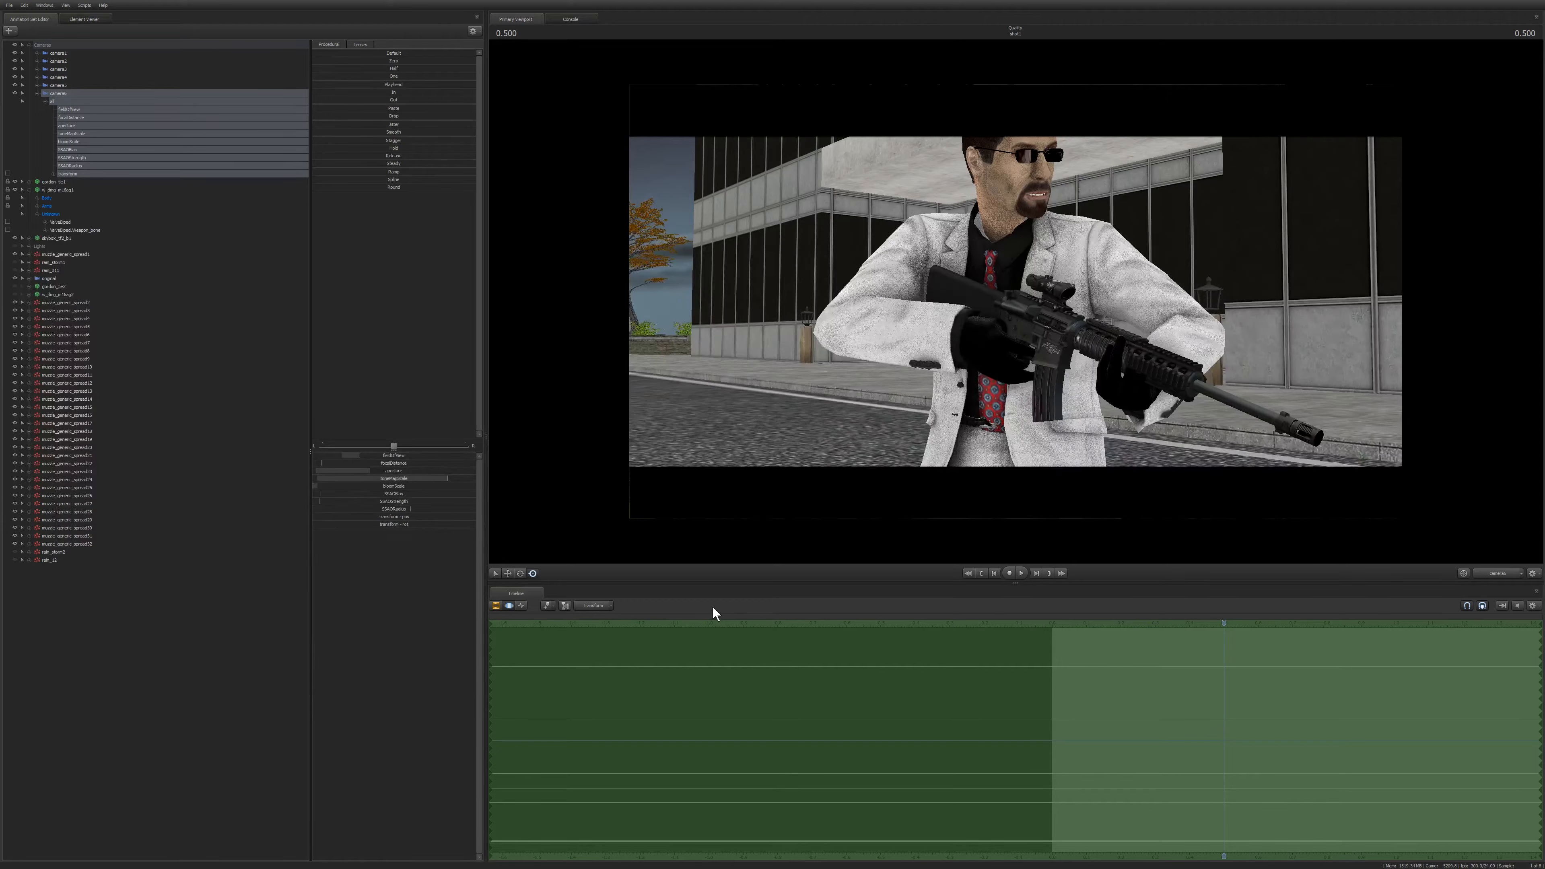
Select the camera's fieldOfView control and apply a wider lens preset from the lens presets list.
{"action": "left_click", "coordinate": [64, 110]}
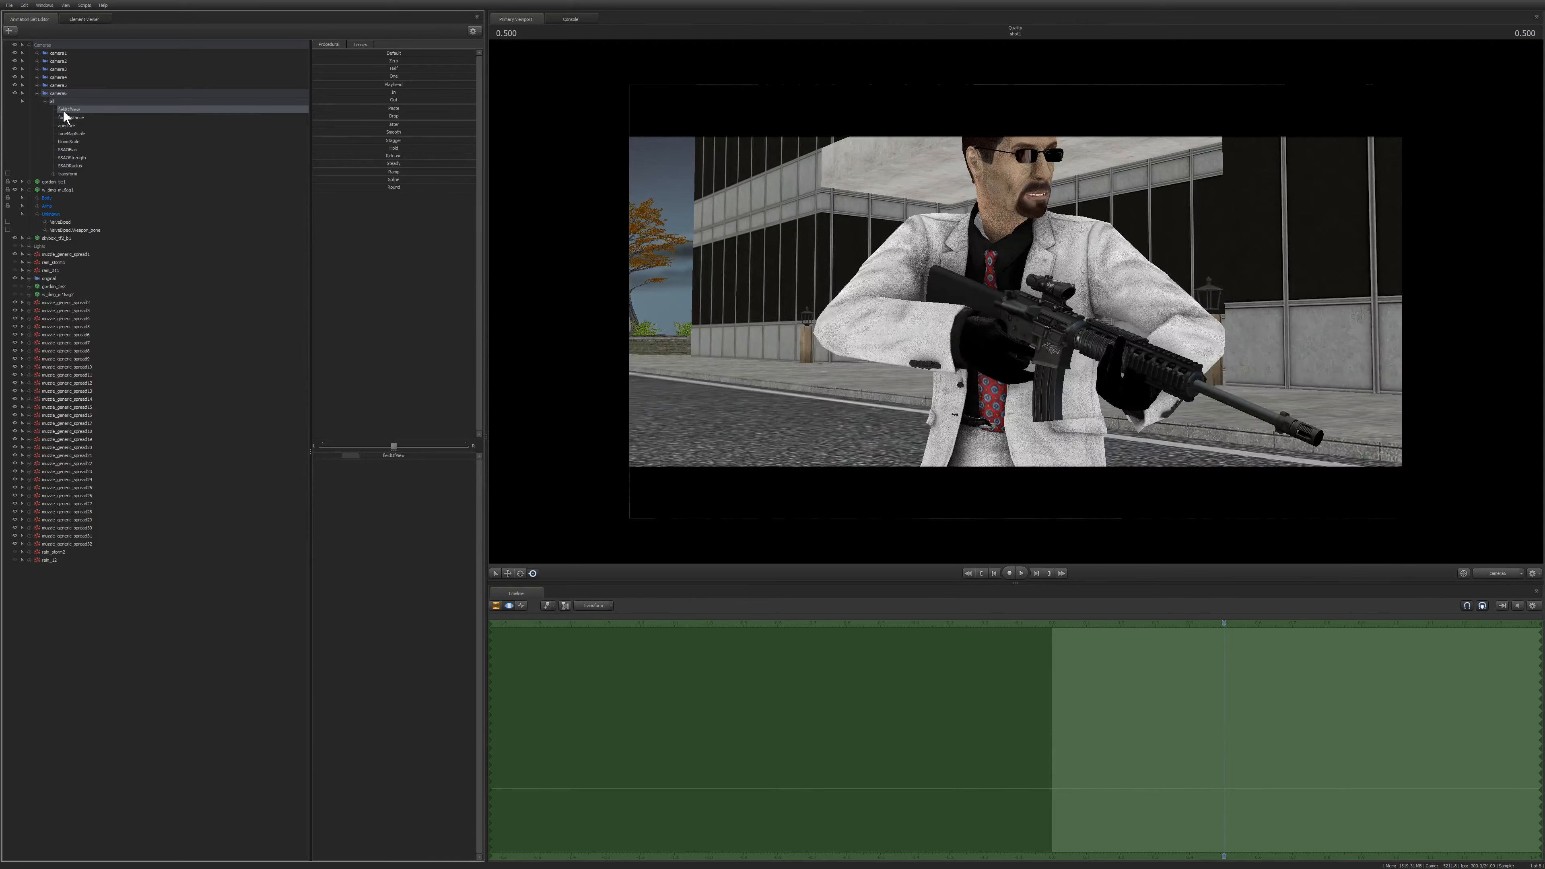
{"action": "left_click", "coordinate": [360, 45]}
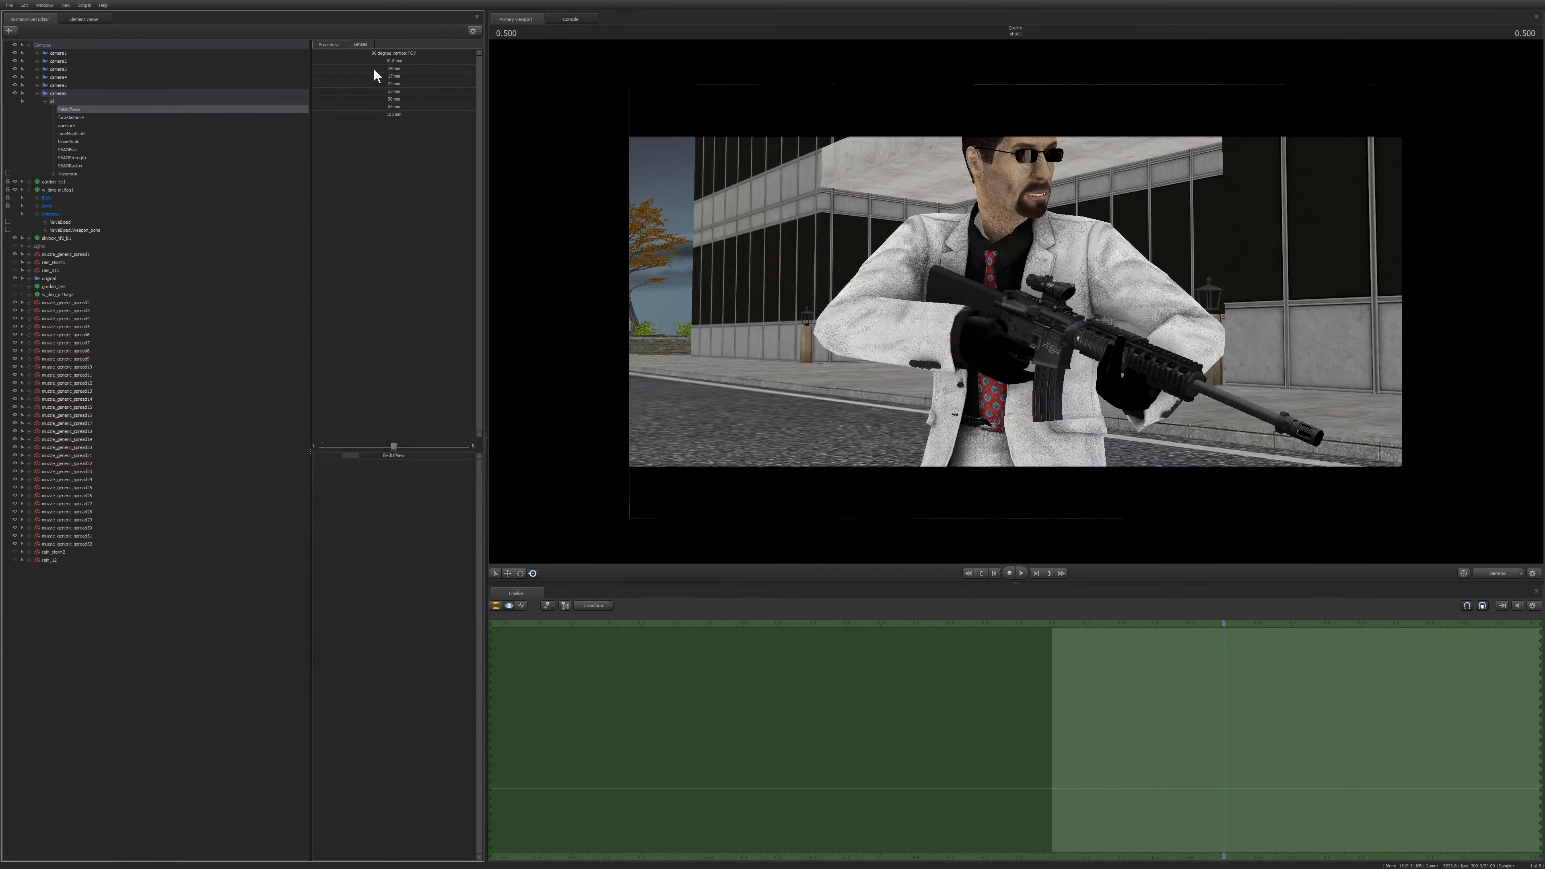
{"action": "left_click", "coordinate": [354, 53]}
{"action": "left_click", "coordinate": [355, 54]}
{"action": "left_click", "coordinate": [379, 68]}
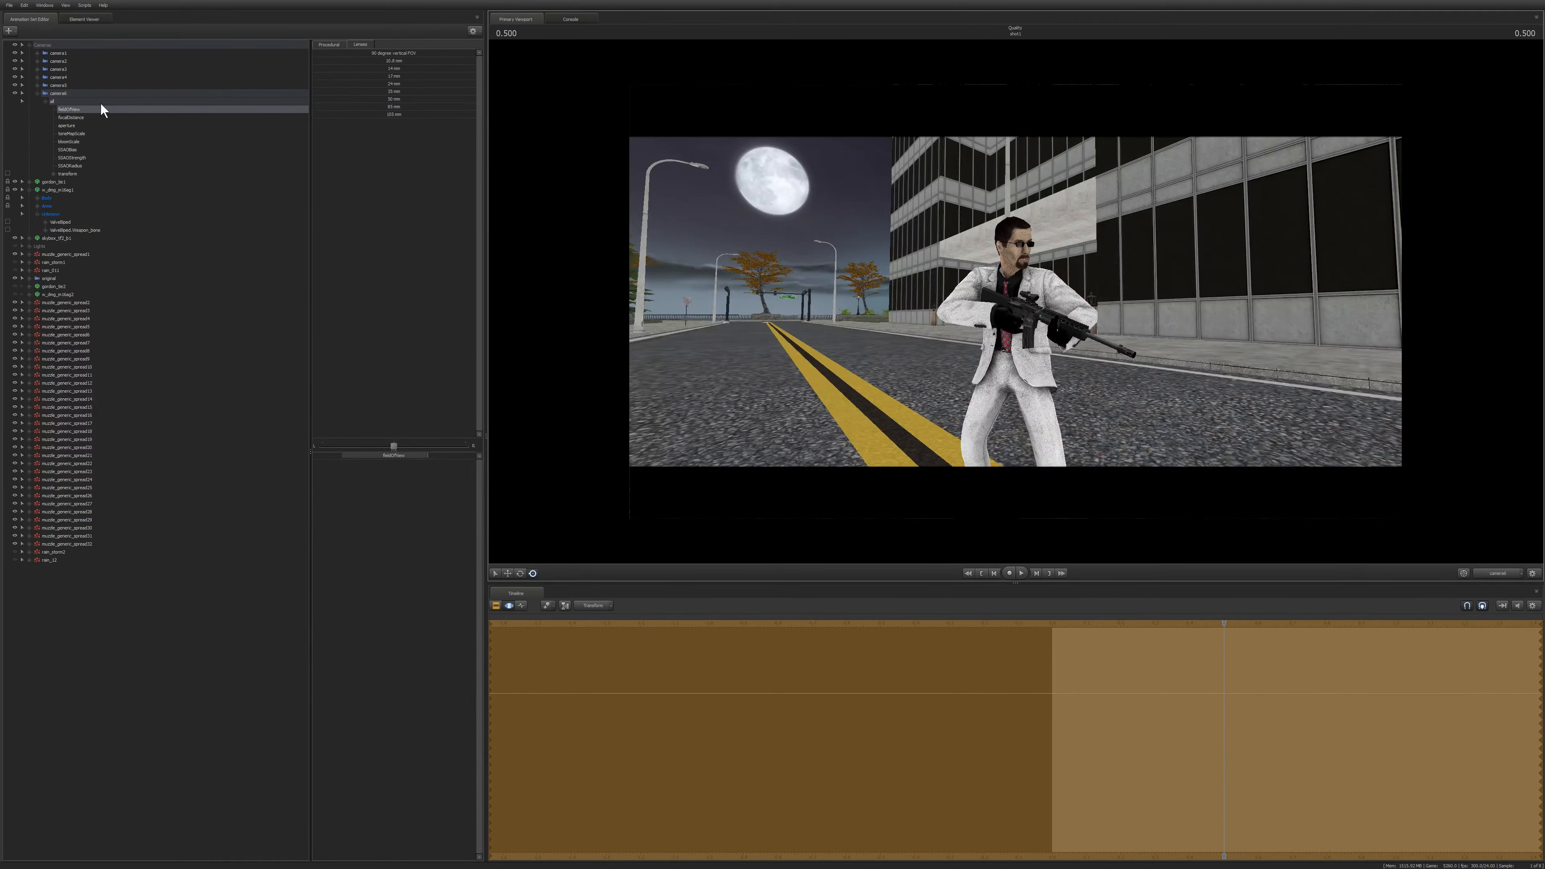
Select the whole camera and apply wider lens presets, dragging across them to blend the view.
{"action": "left_click", "coordinate": [52, 101]}
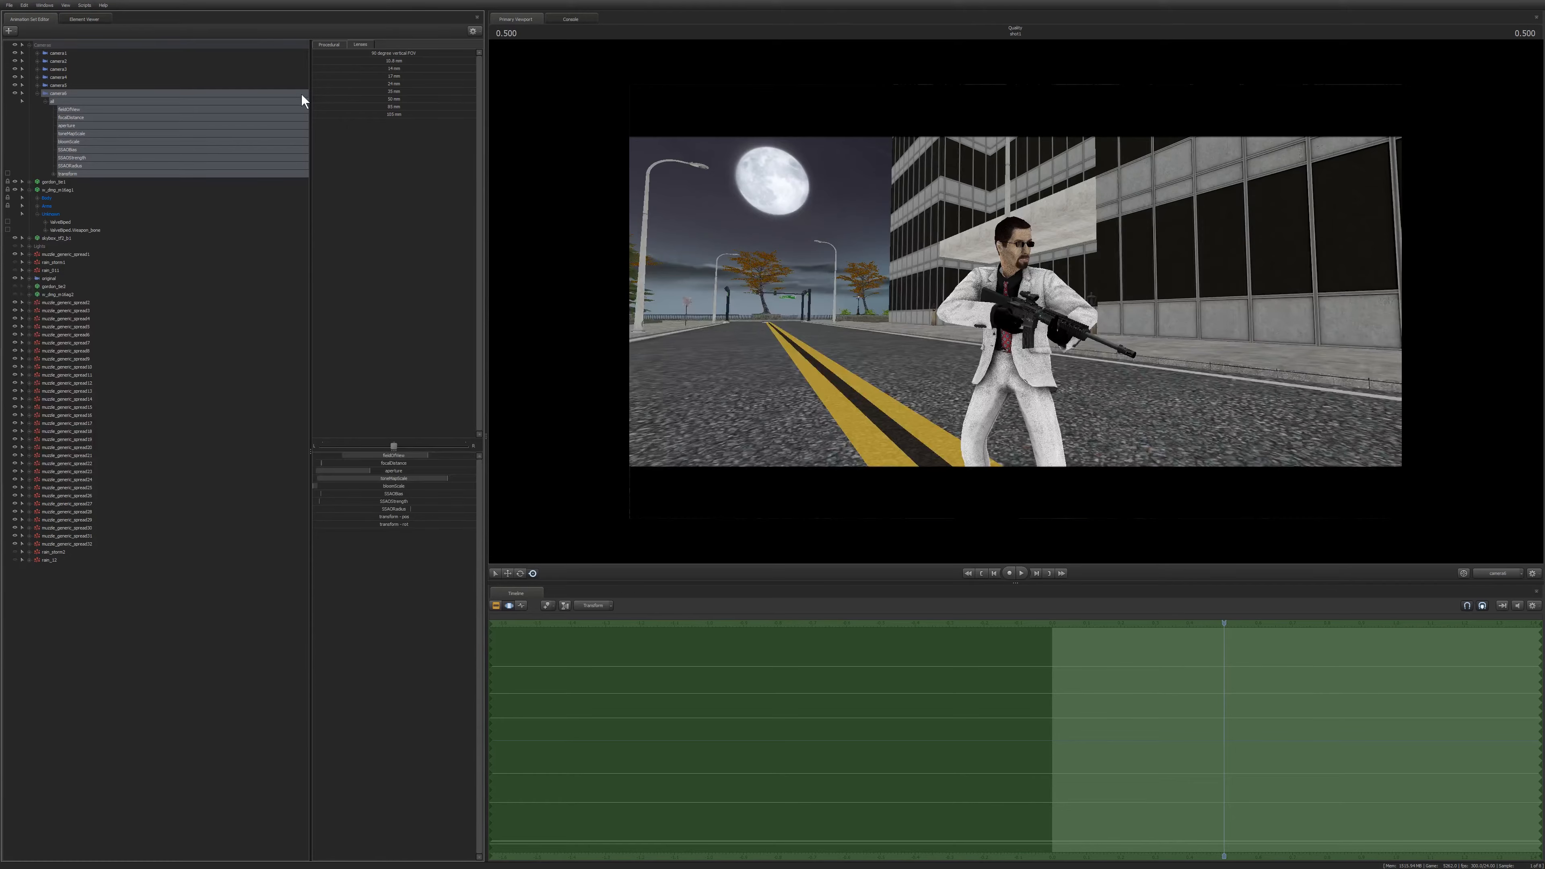
{"action": "left_click", "coordinate": [390, 68]}
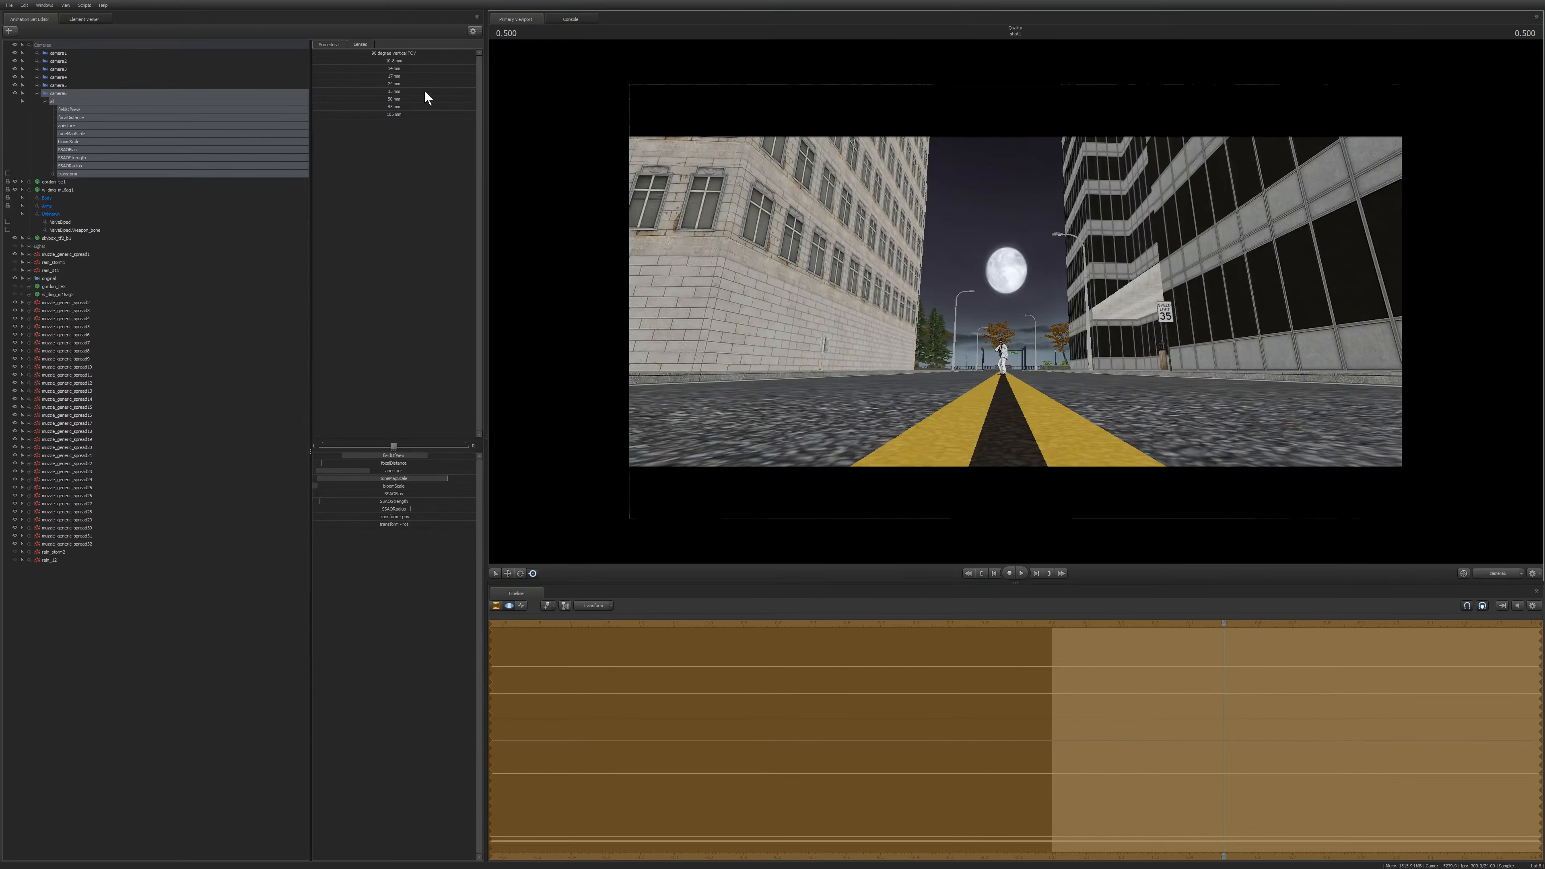
{"action": "left_click_drag", "start_coordinate": [377, 76], "coordinate": [474, 76]}
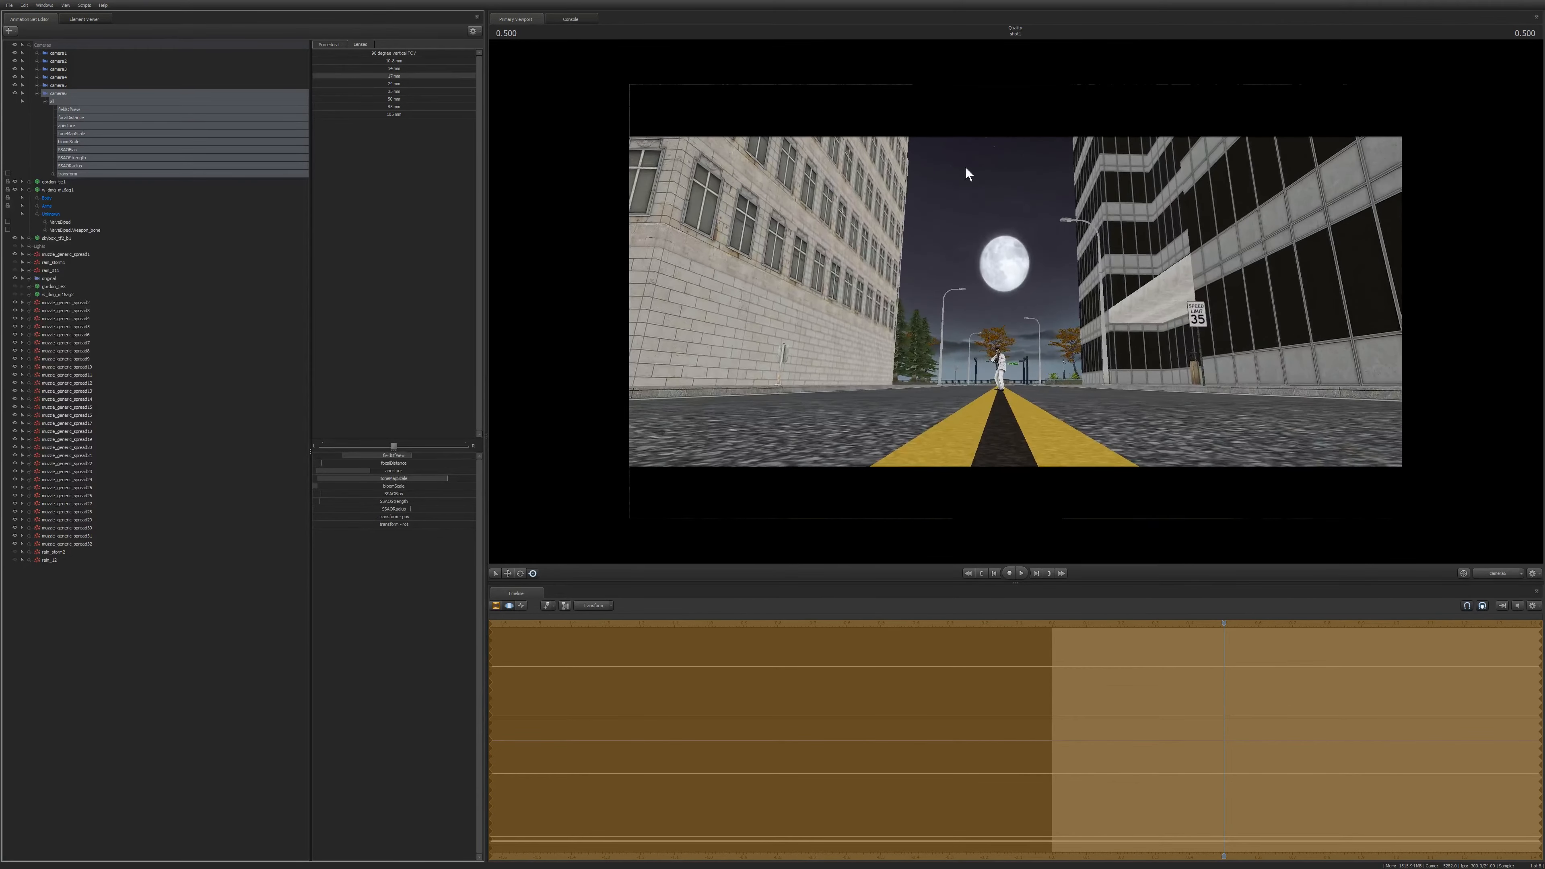
{"action": "left_click_drag", "start_coordinate": [375, 83], "coordinate": [474, 83]}
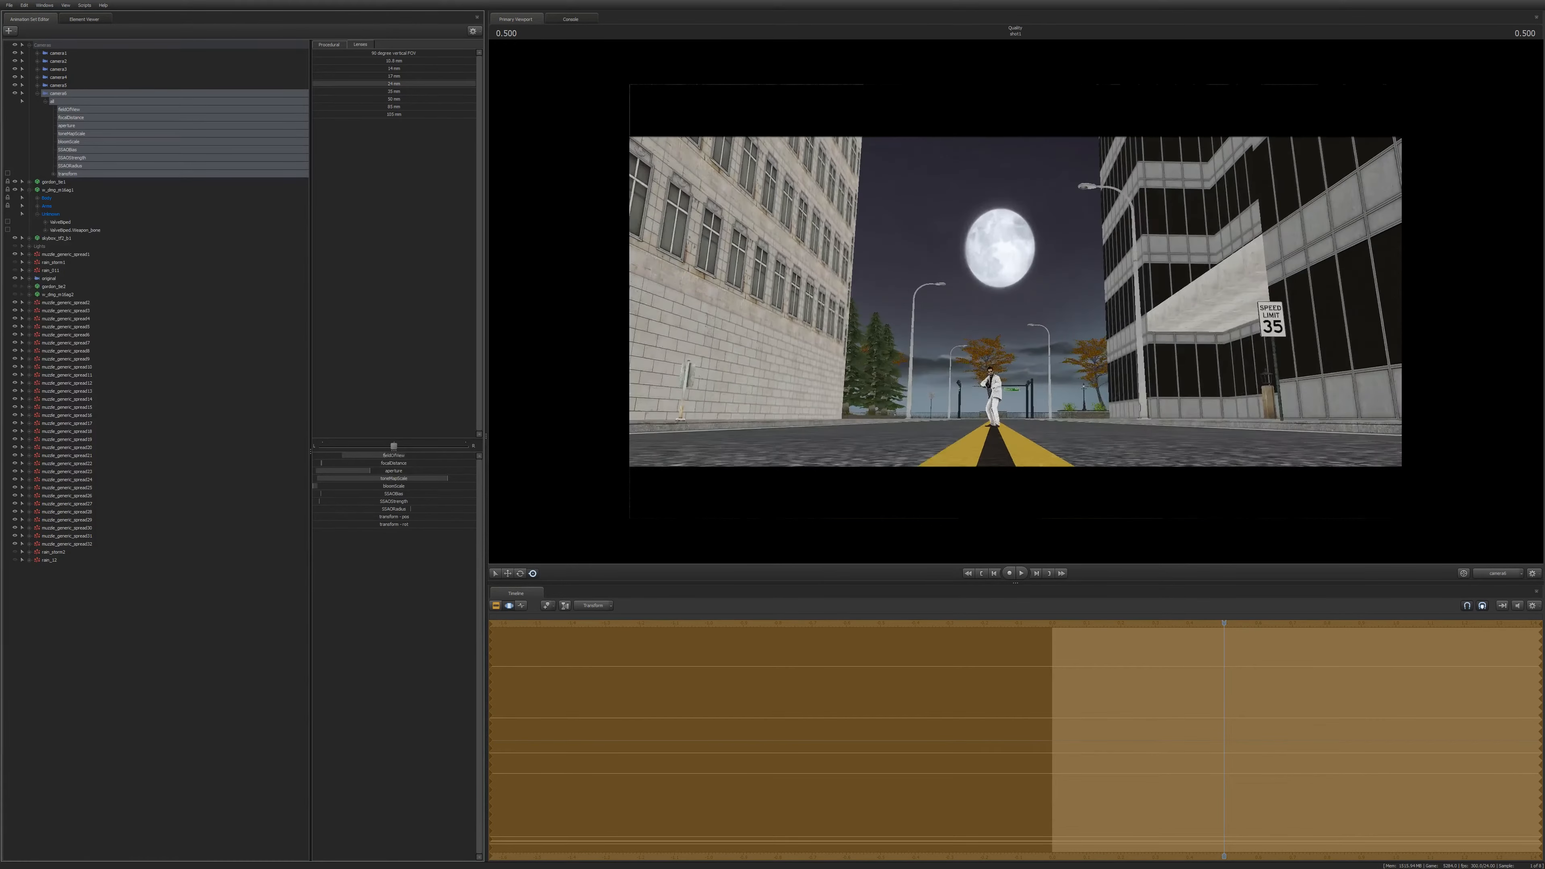
Blend across the lens presets and re-aim the camera downward to frame the gunman standing on the road.
{"action": "left_click_drag", "start_coordinate": [882, 298], "coordinate": [855, 304]}
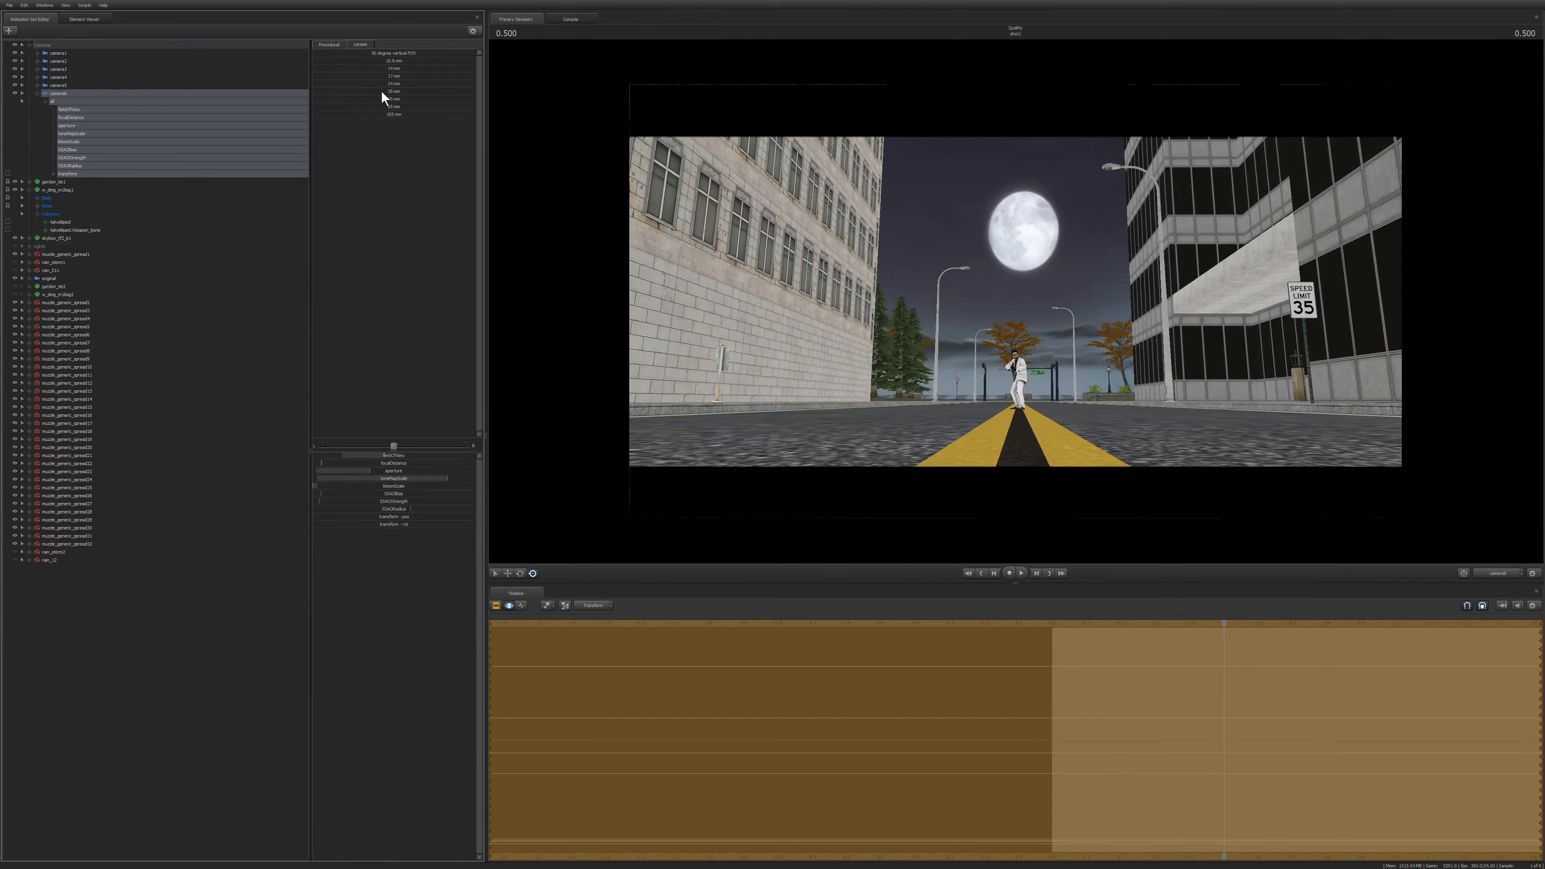
{"action": "left_click_drag", "start_coordinate": [374, 90], "coordinate": [474, 101]}
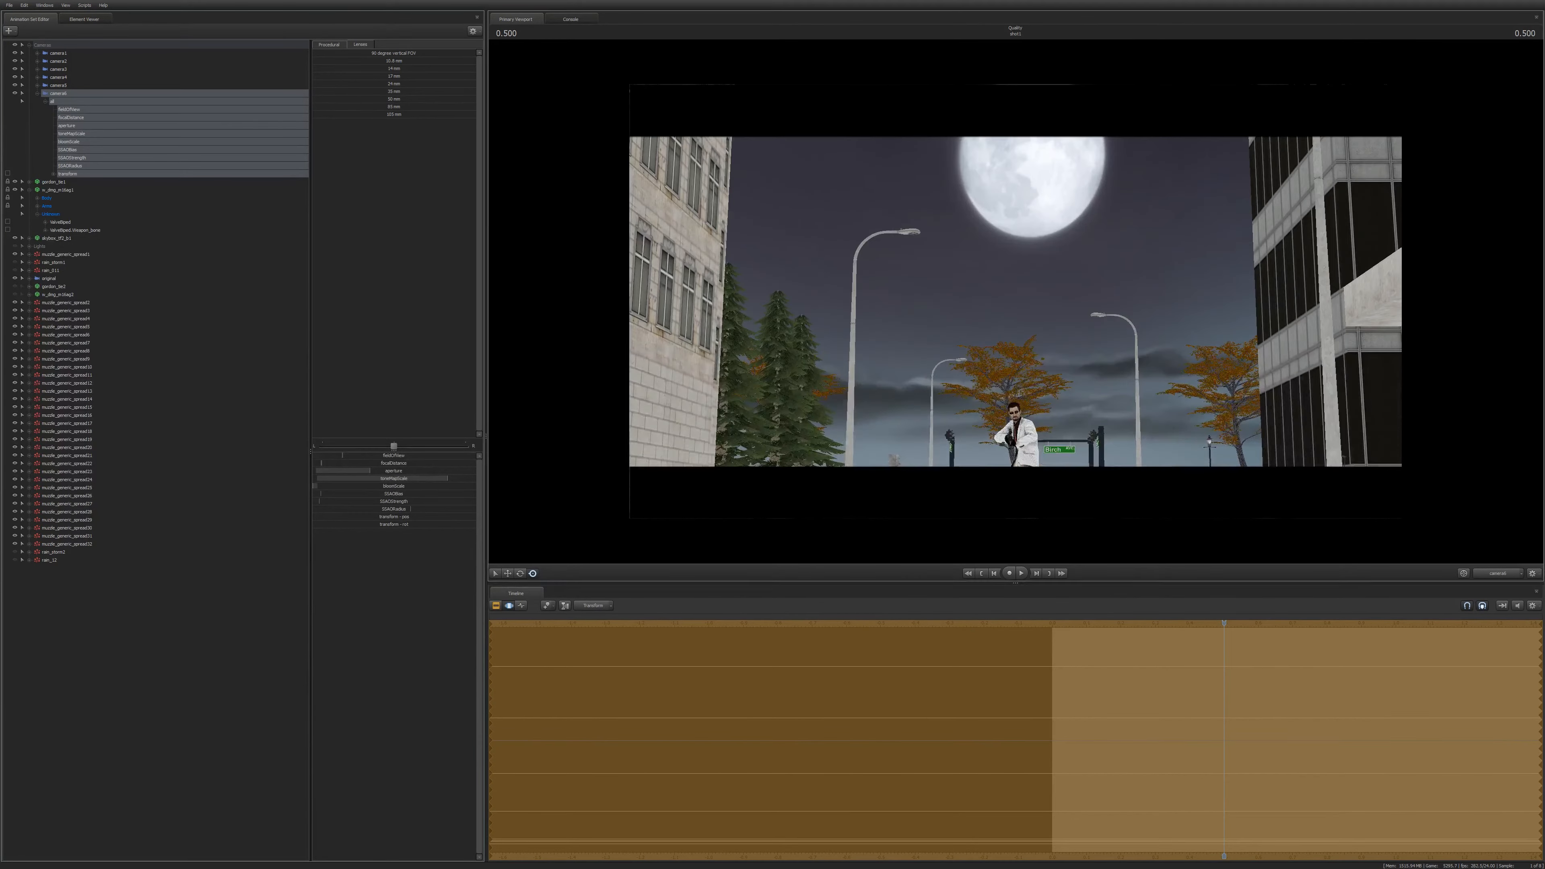
{"action": "left_click_drag", "start_coordinate": [851, 274], "coordinate": [850, 352]}
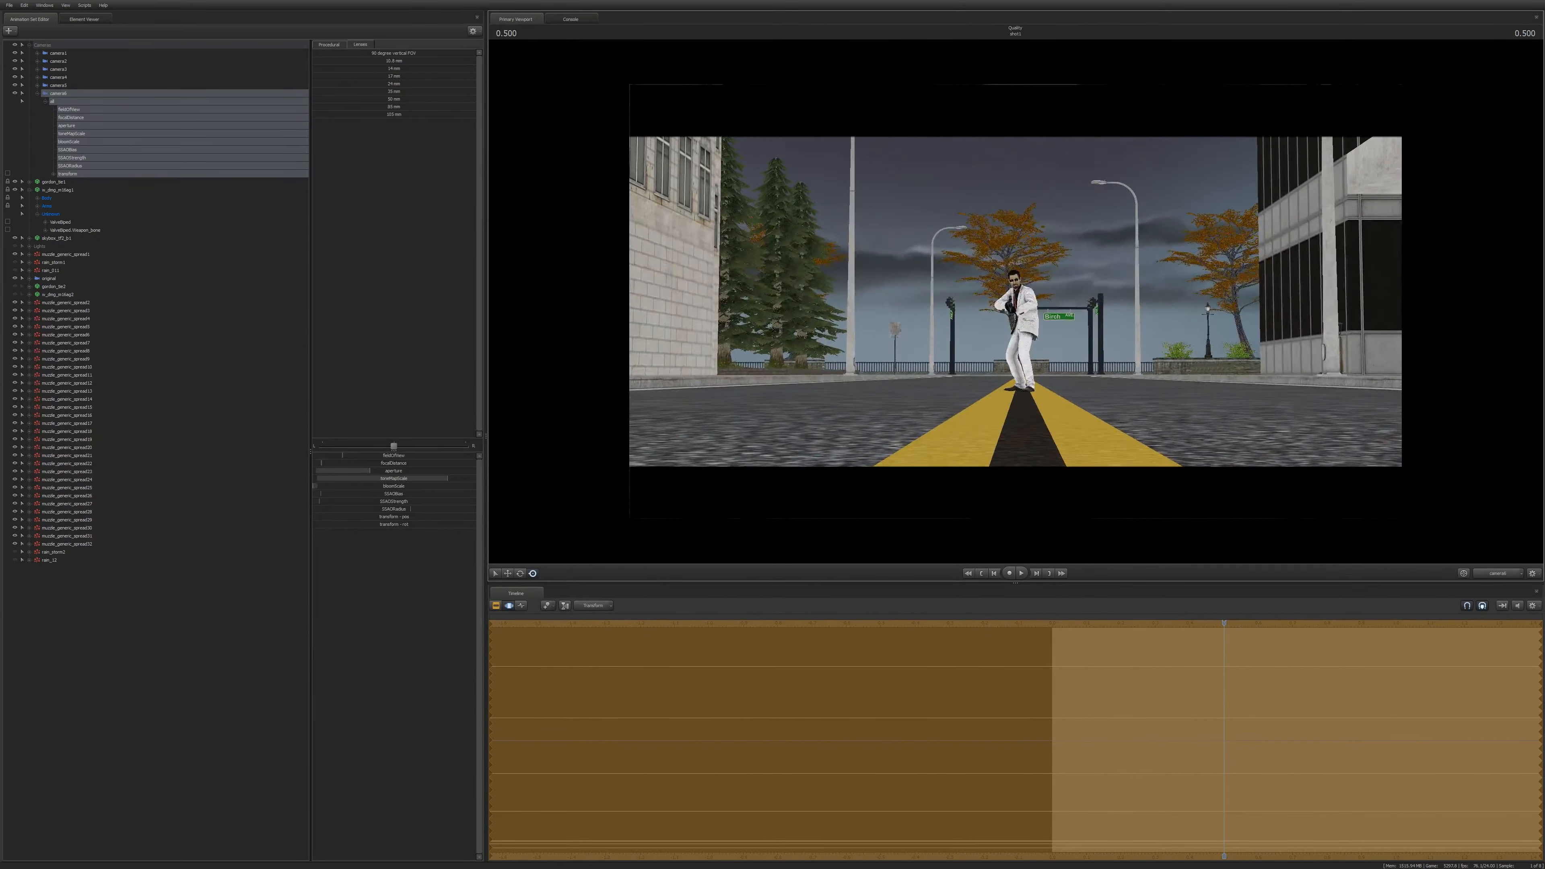
{"action": "left_click_drag", "start_coordinate": [850, 352], "coordinate": [859, 355]}
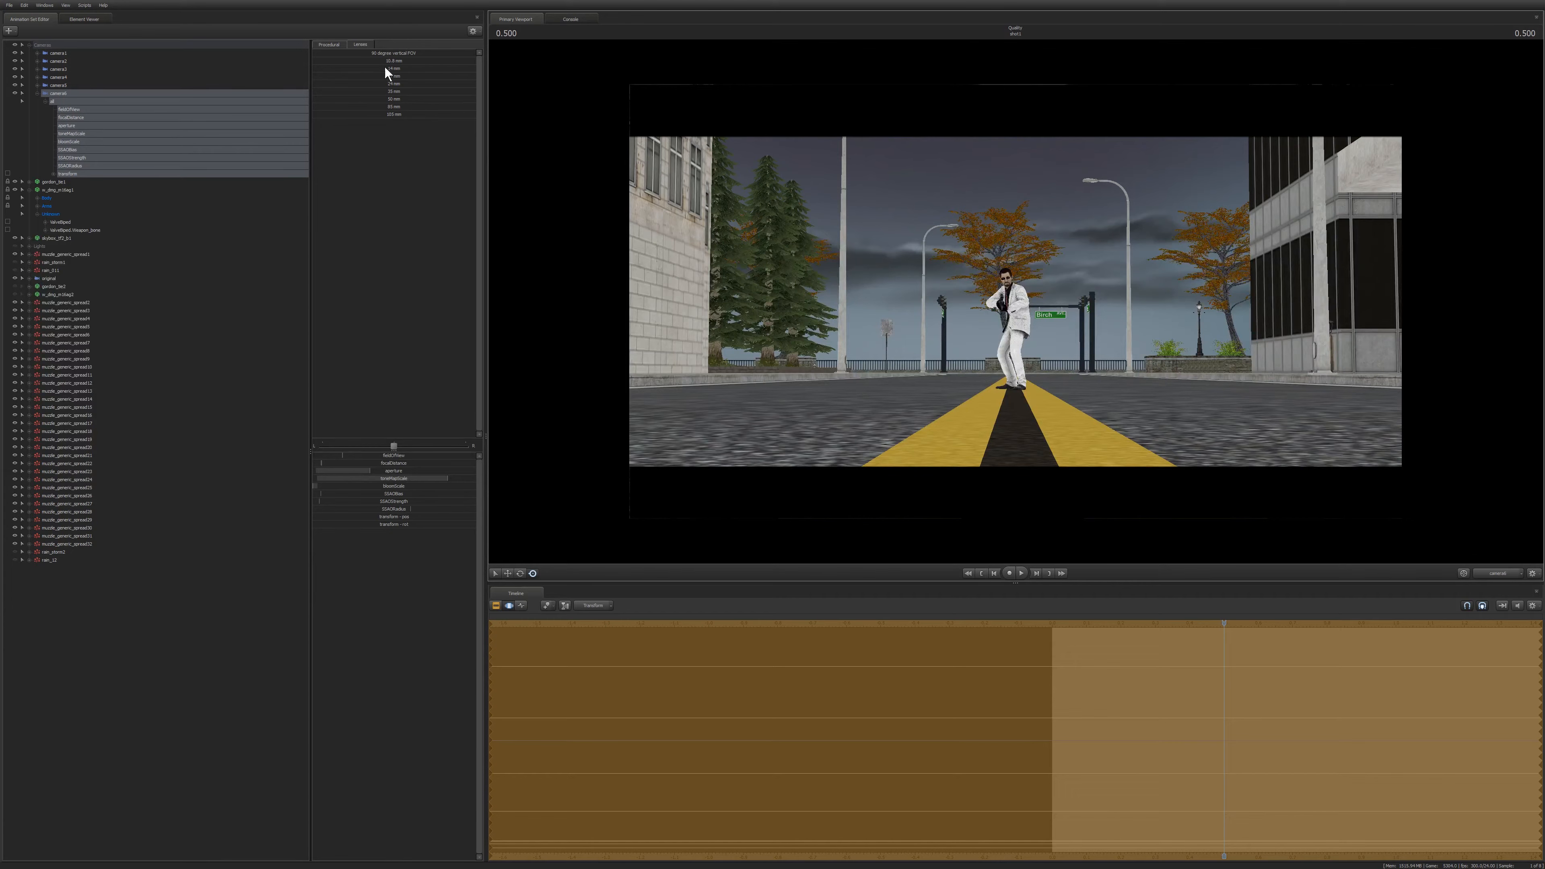
Try the wide and telephoto lens presets in turn, re-aiming the camera after each to keep the gunman framed.
{"action": "left_click", "coordinate": [374, 61]}
{"action": "left_click_drag", "start_coordinate": [1022, 237], "coordinate": [1010, 303]}
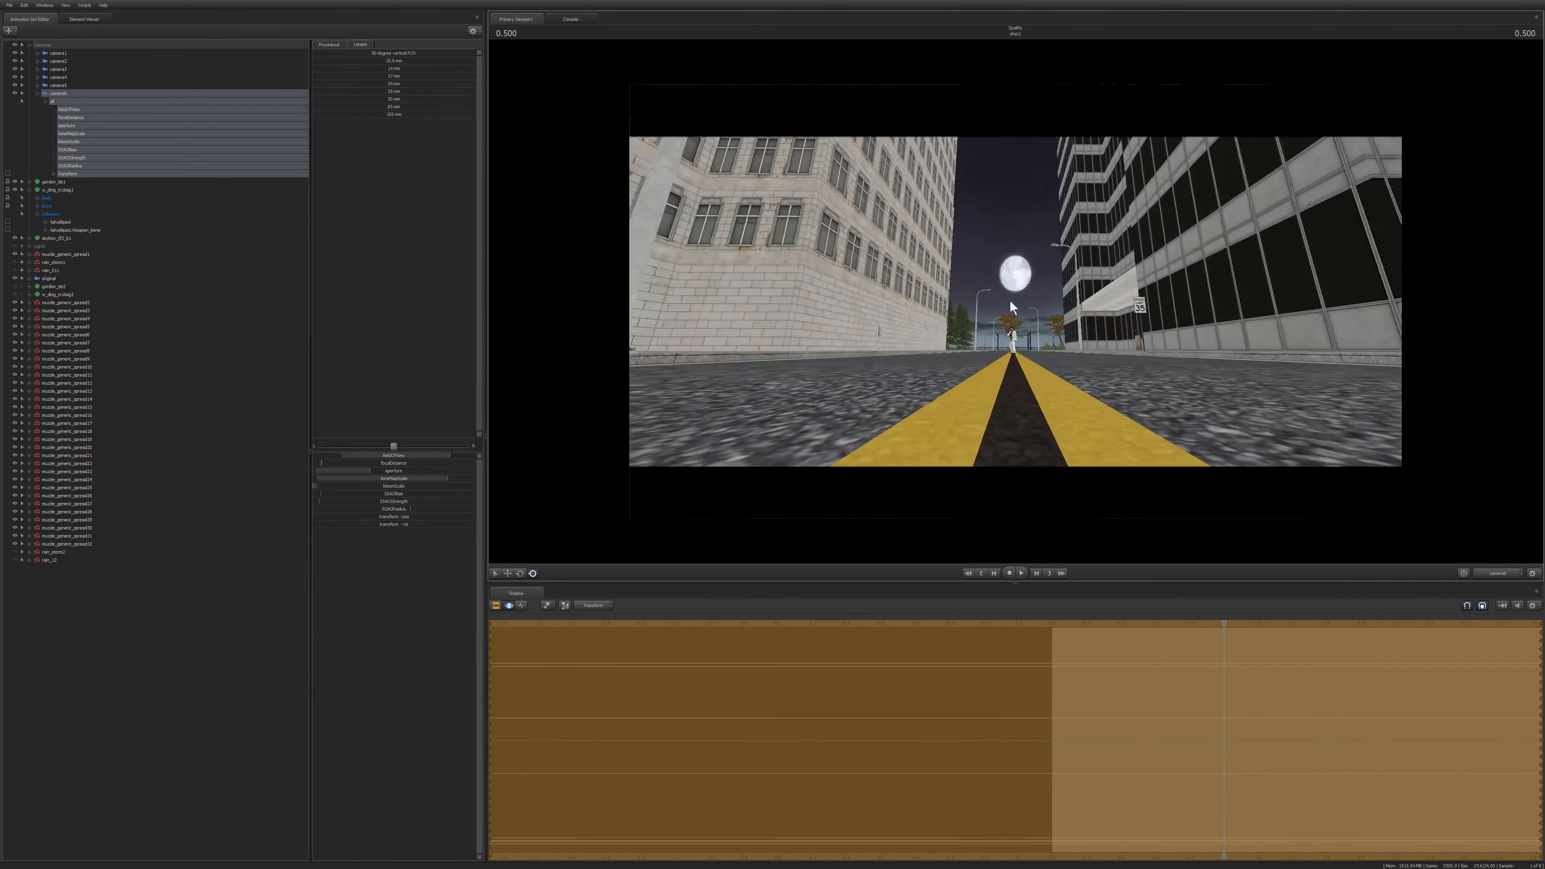
{"action": "left_click", "coordinate": [377, 114]}
{"action": "left_click_drag", "start_coordinate": [1102, 267], "coordinate": [1105, 307]}
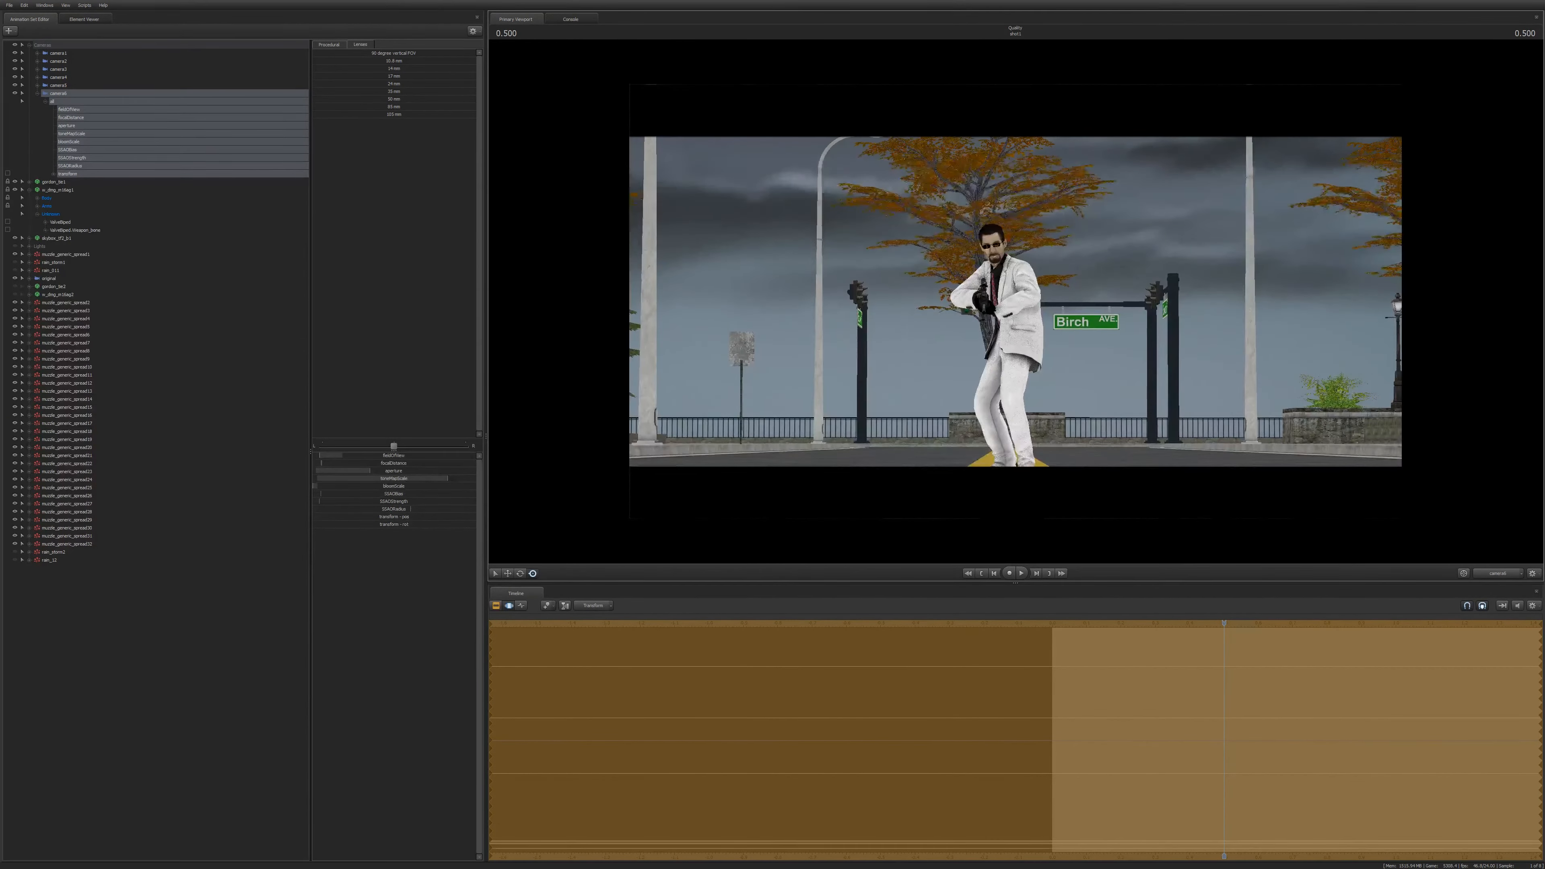
{"action": "left_click", "coordinate": [374, 106]}
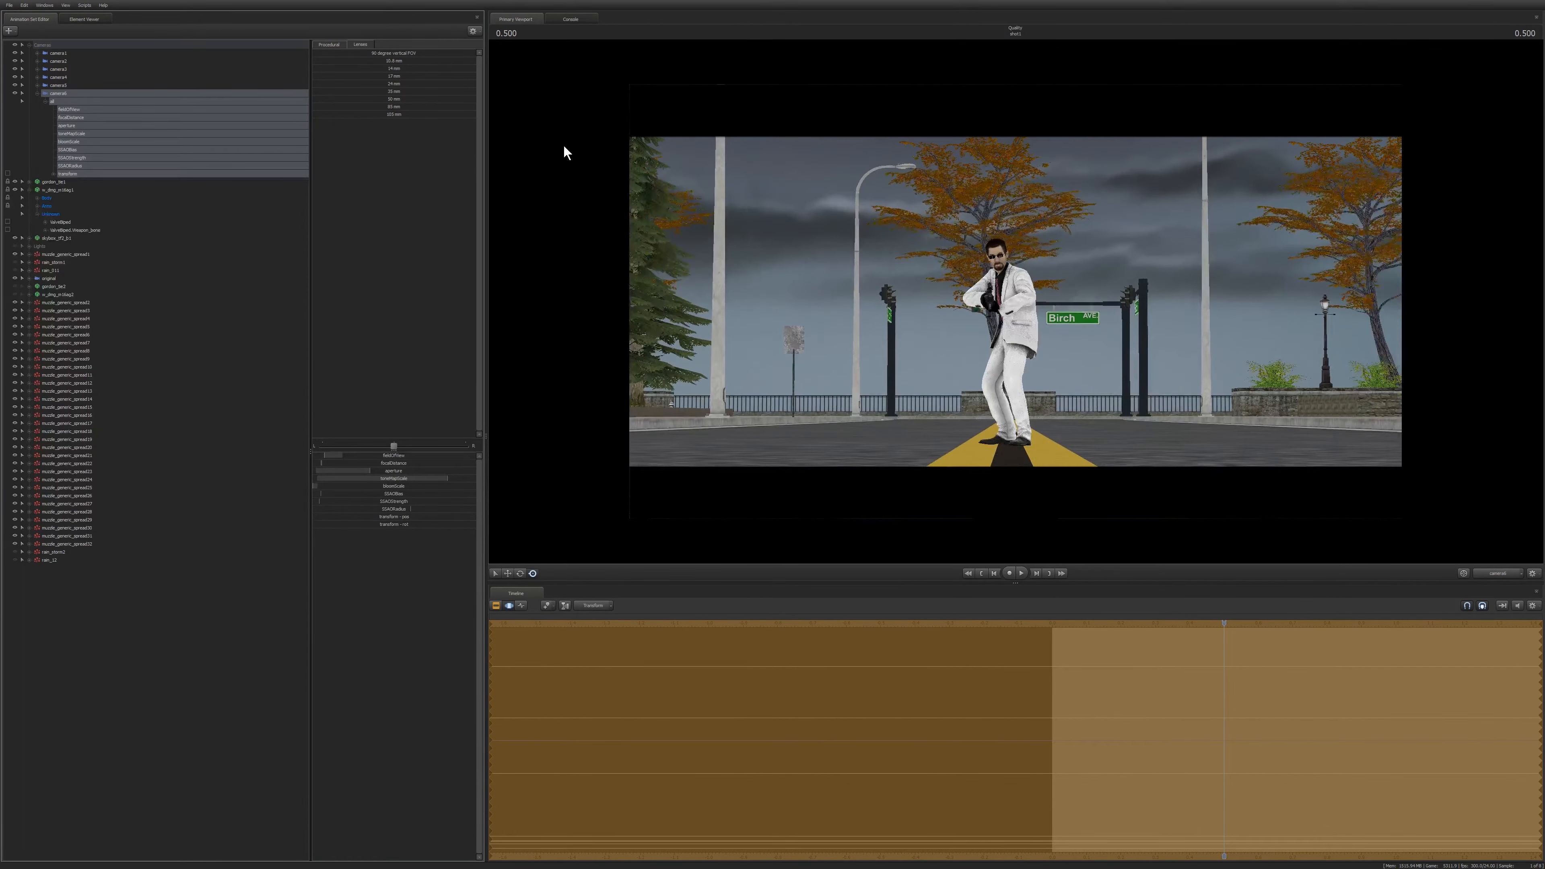
Fly the camera in to a close-up of the gunman's face and adjust the lens preset blend.
{"action": "left_click_drag", "start_coordinate": [860, 300], "coordinate": [808, 227]}
{"action": "key", "text": "w"}
{"action": "key", "text": "a"}
{"action": "key", "text": "d"}
{"action": "key", "text": "a"}
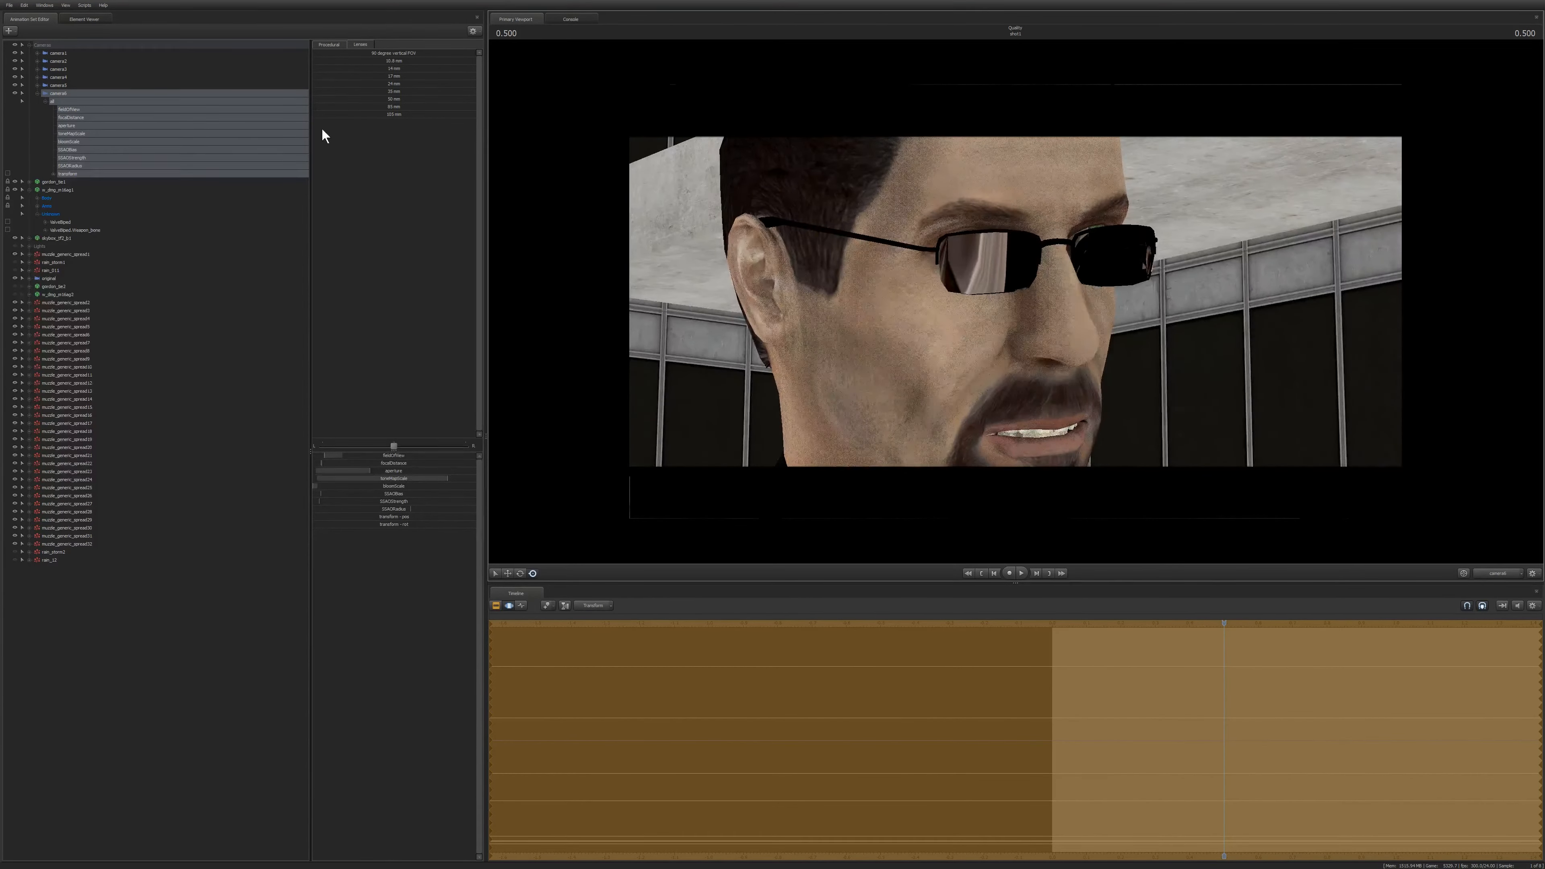
{"action": "left_click", "coordinate": [371, 113]}
{"action": "left_click_drag", "start_coordinate": [425, 114], "coordinate": [371, 114]}
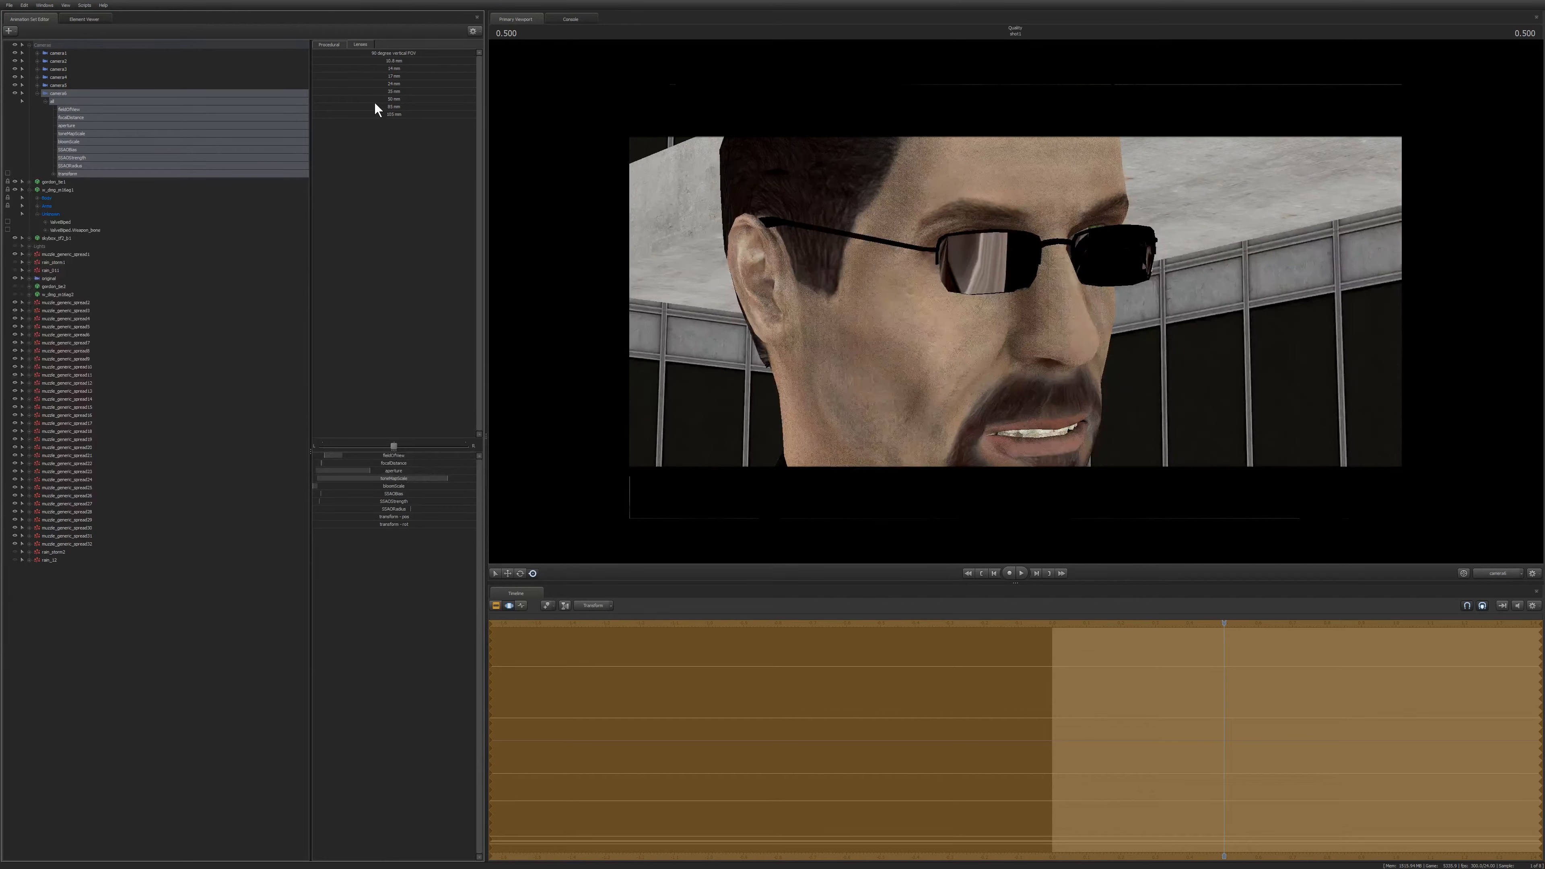
Reframe the gunman as a medium shot by blending presets and flying the camera, undoing the final move.
{"action": "left_click_drag", "start_coordinate": [395, 107], "coordinate": [781, 176]}
{"action": "key", "text": "s"}
{"action": "key", "text": "w"}
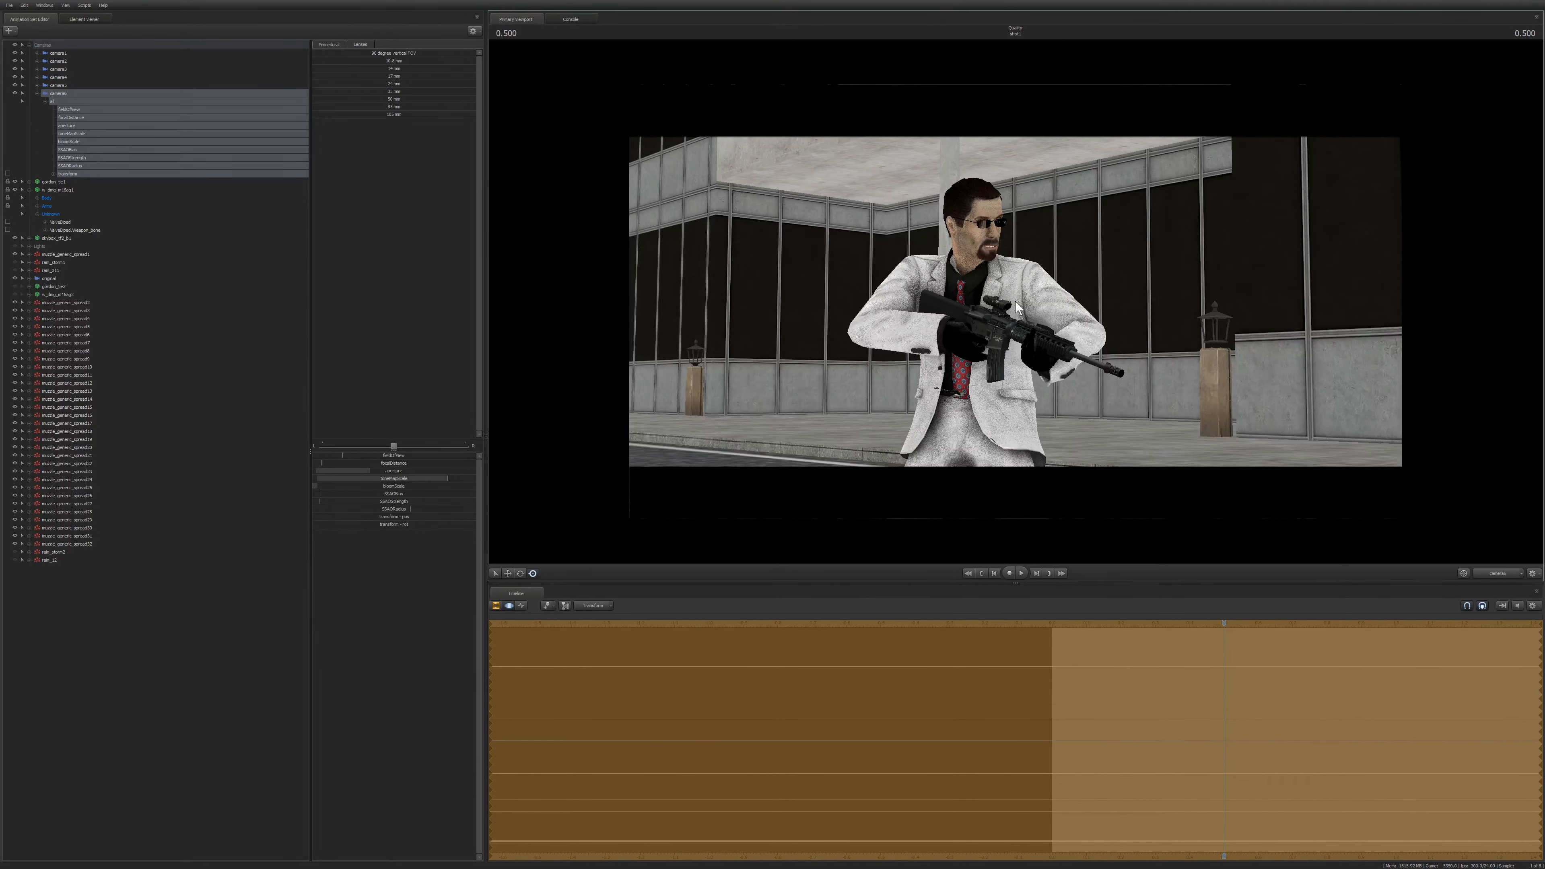
{"action": "key", "text": "ctrl+z"}
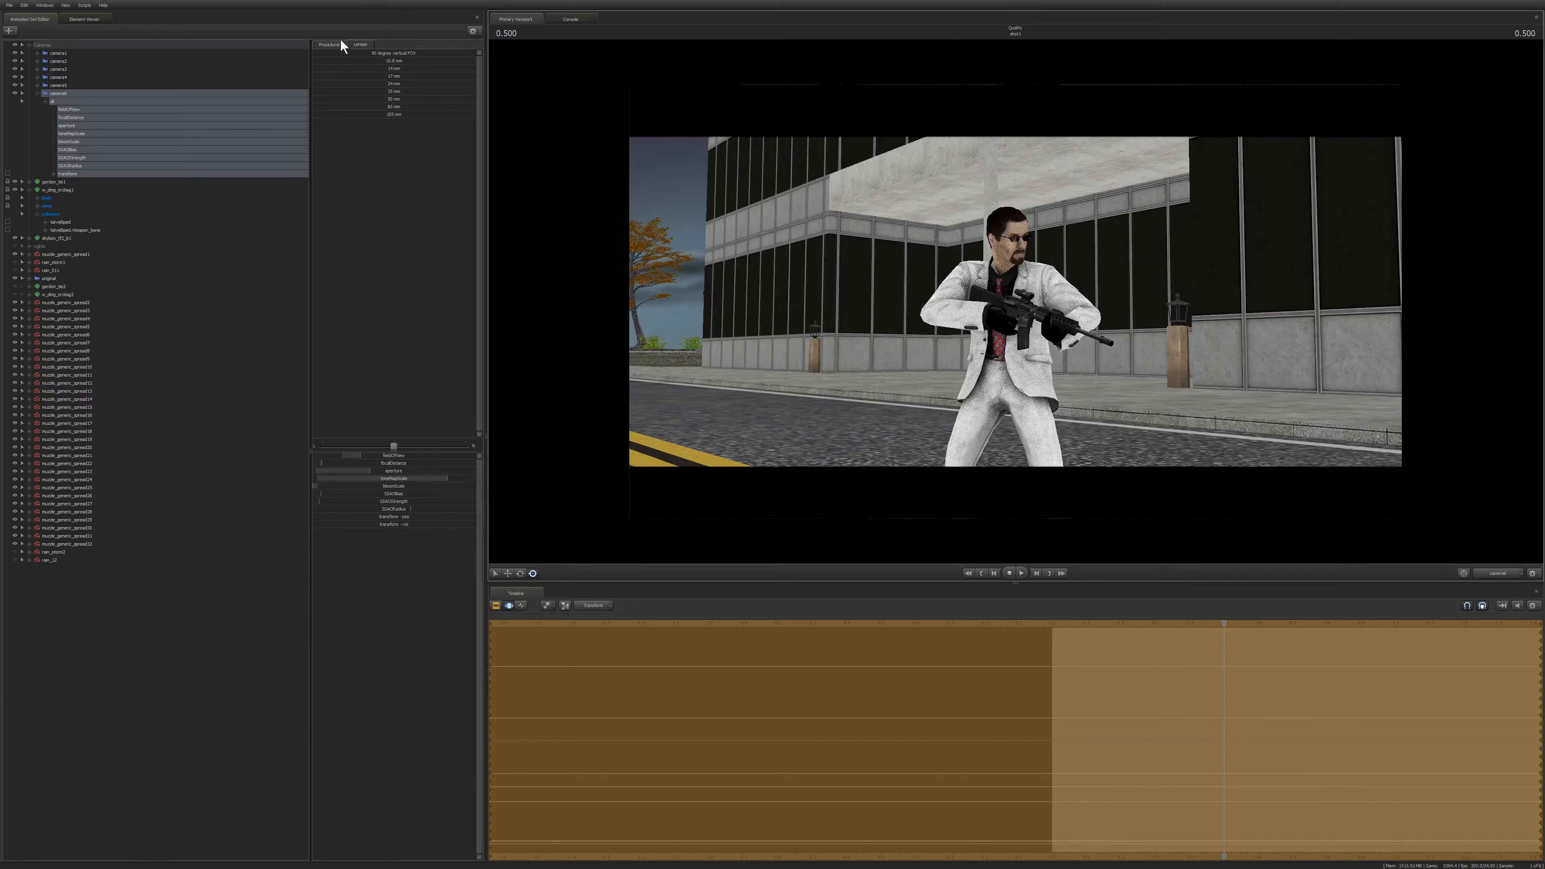
{"action": "left_click", "coordinate": [327, 51]}
{"action": "right_click", "coordinate": [56, 96]}
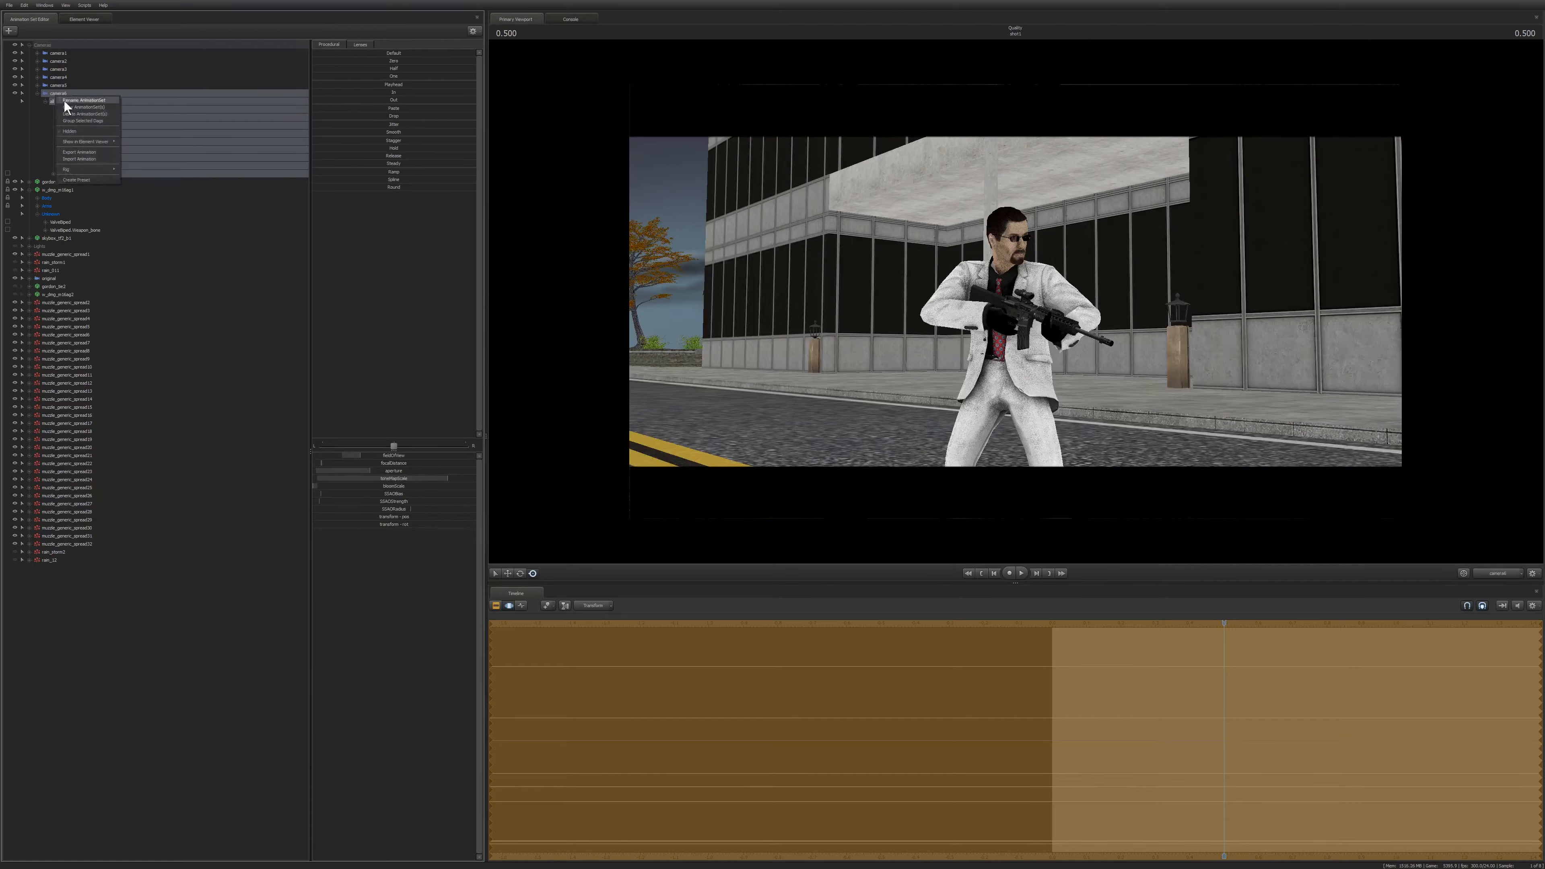
{"action": "left_click", "coordinate": [92, 122]}
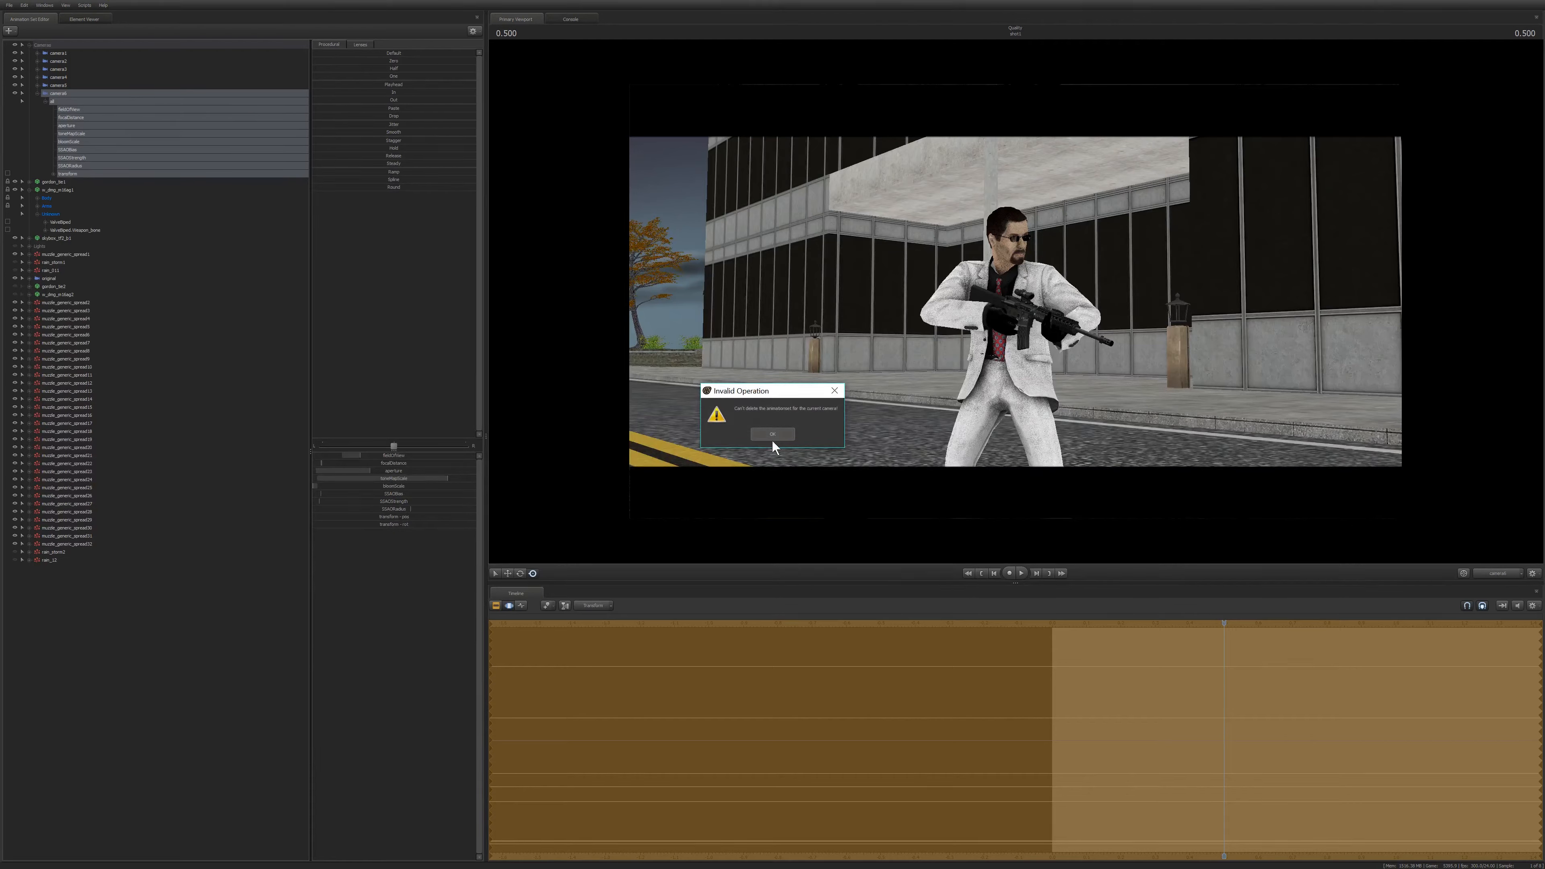
{"action": "left_click", "coordinate": [772, 442]}
Switch the viewport to another camera from the camera menu and fly it forward toward the gunman.
{"action": "left_click", "coordinate": [1521, 573]}
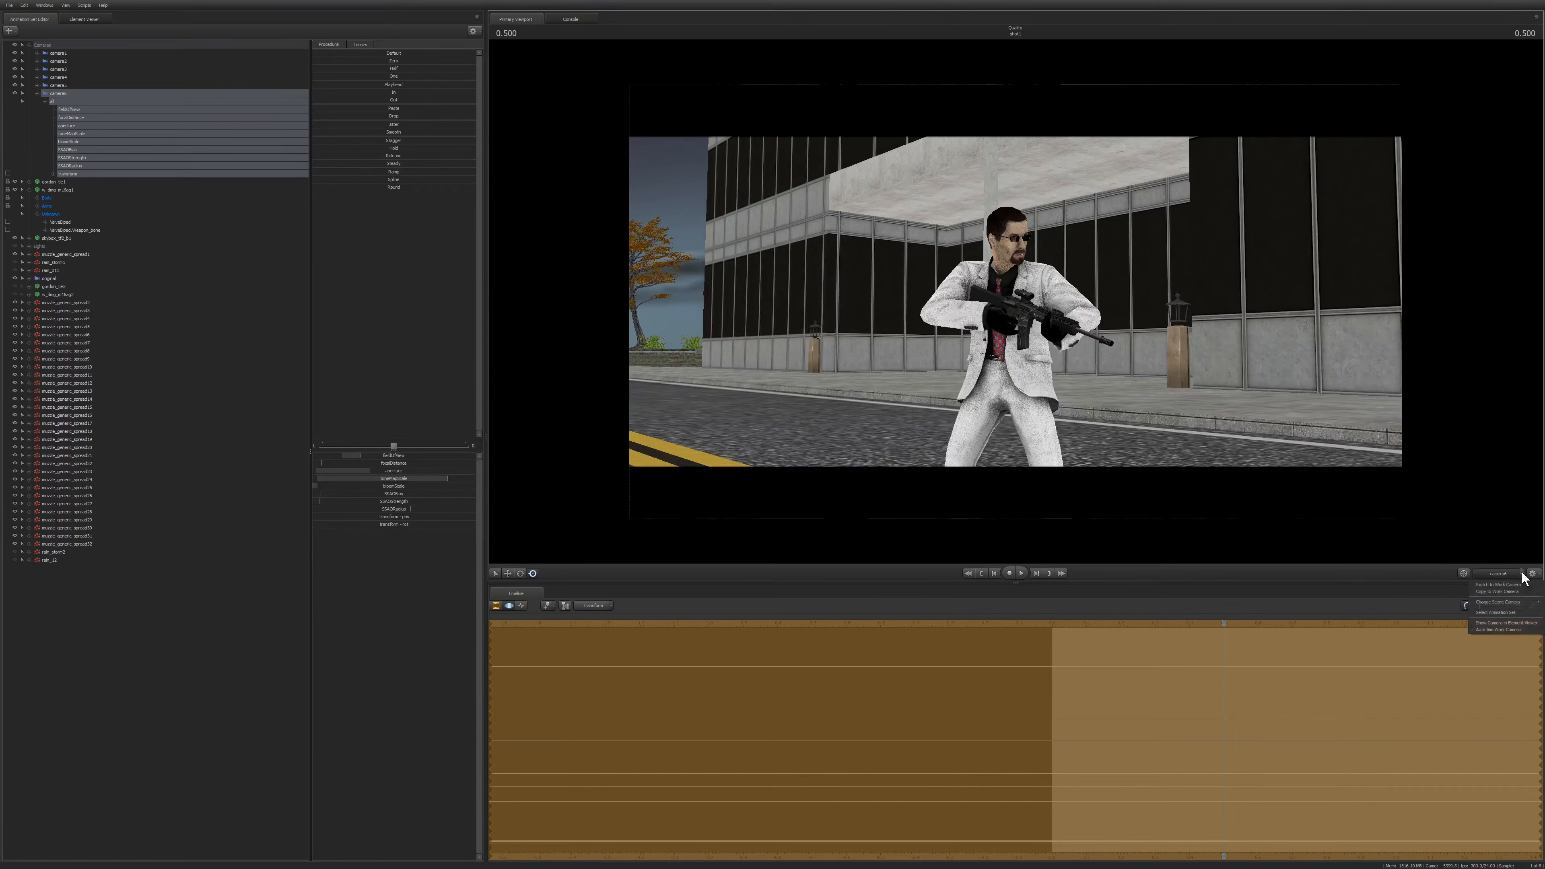
{"action": "mouse_move", "coordinate": [1501, 603]}
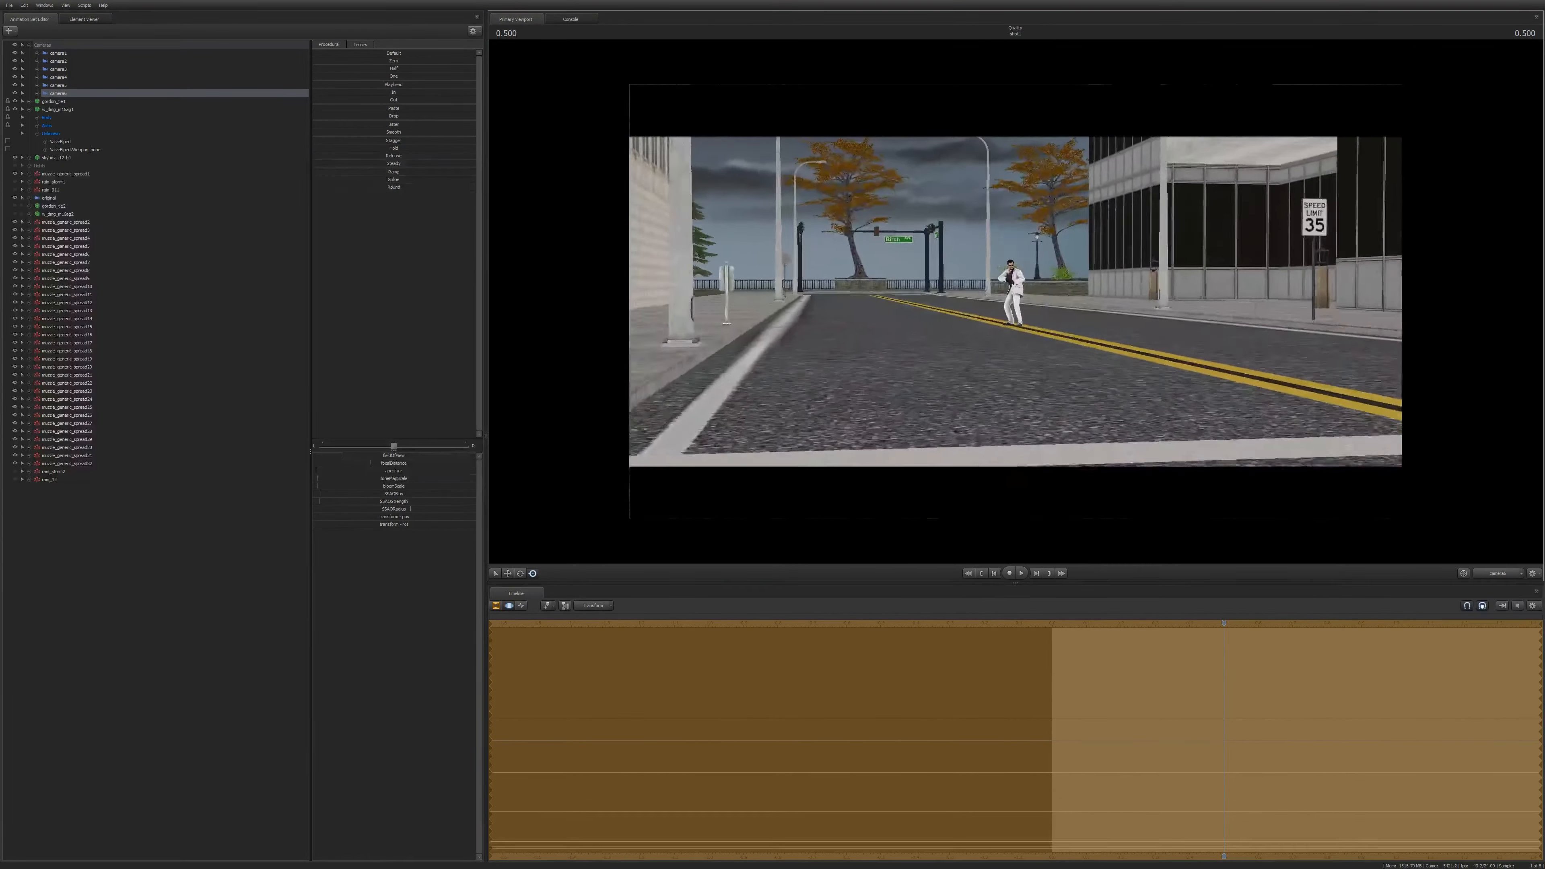
{"action": "key", "text": "w"}
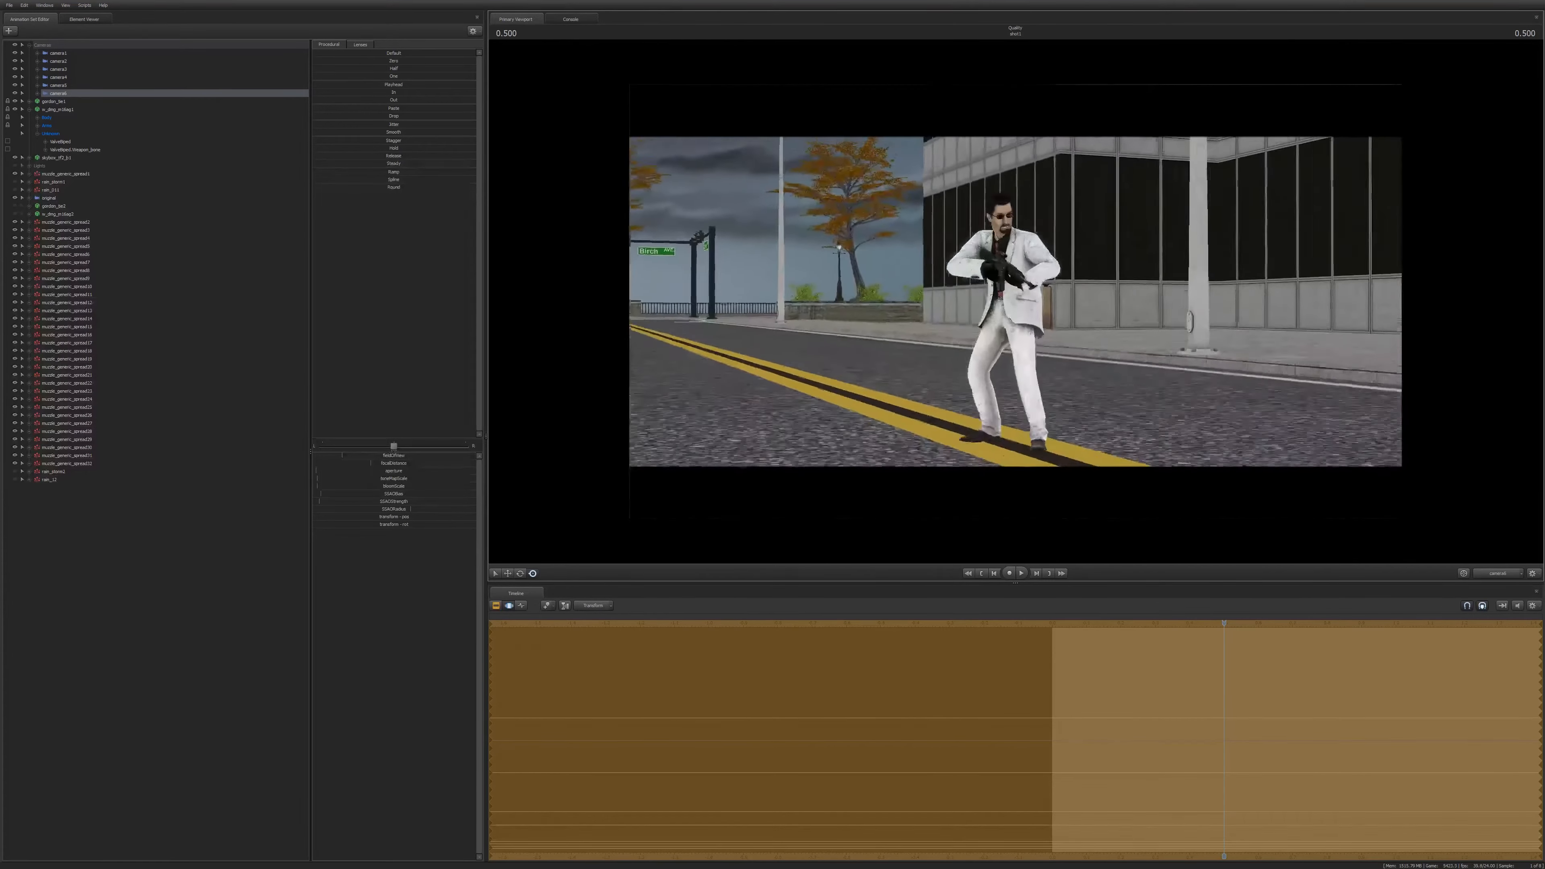
{"action": "key", "text": "w"}
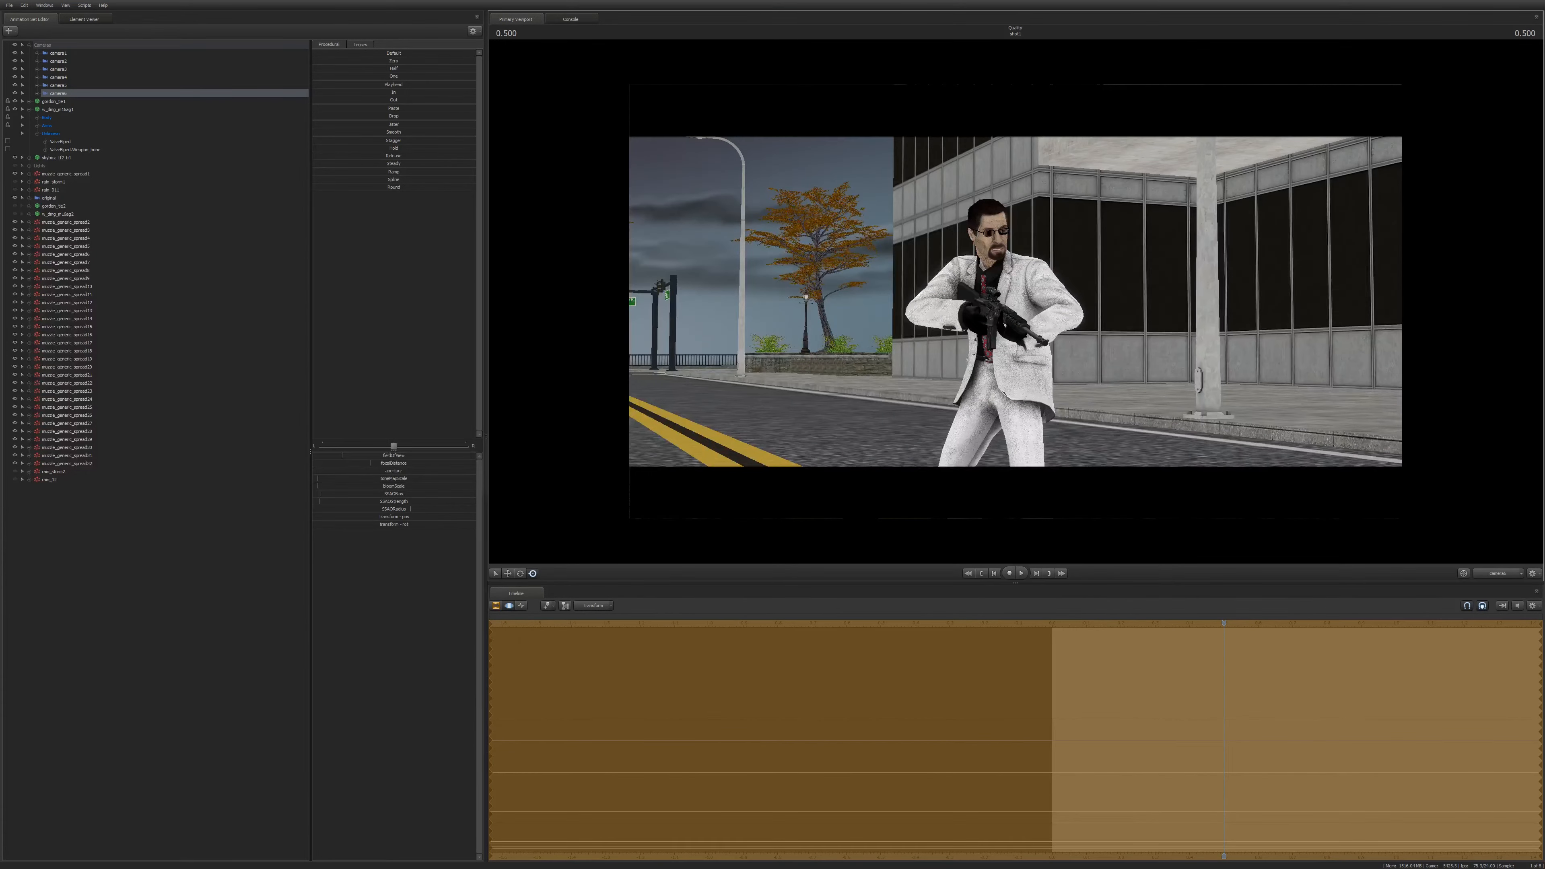
{"action": "key", "text": "w"}
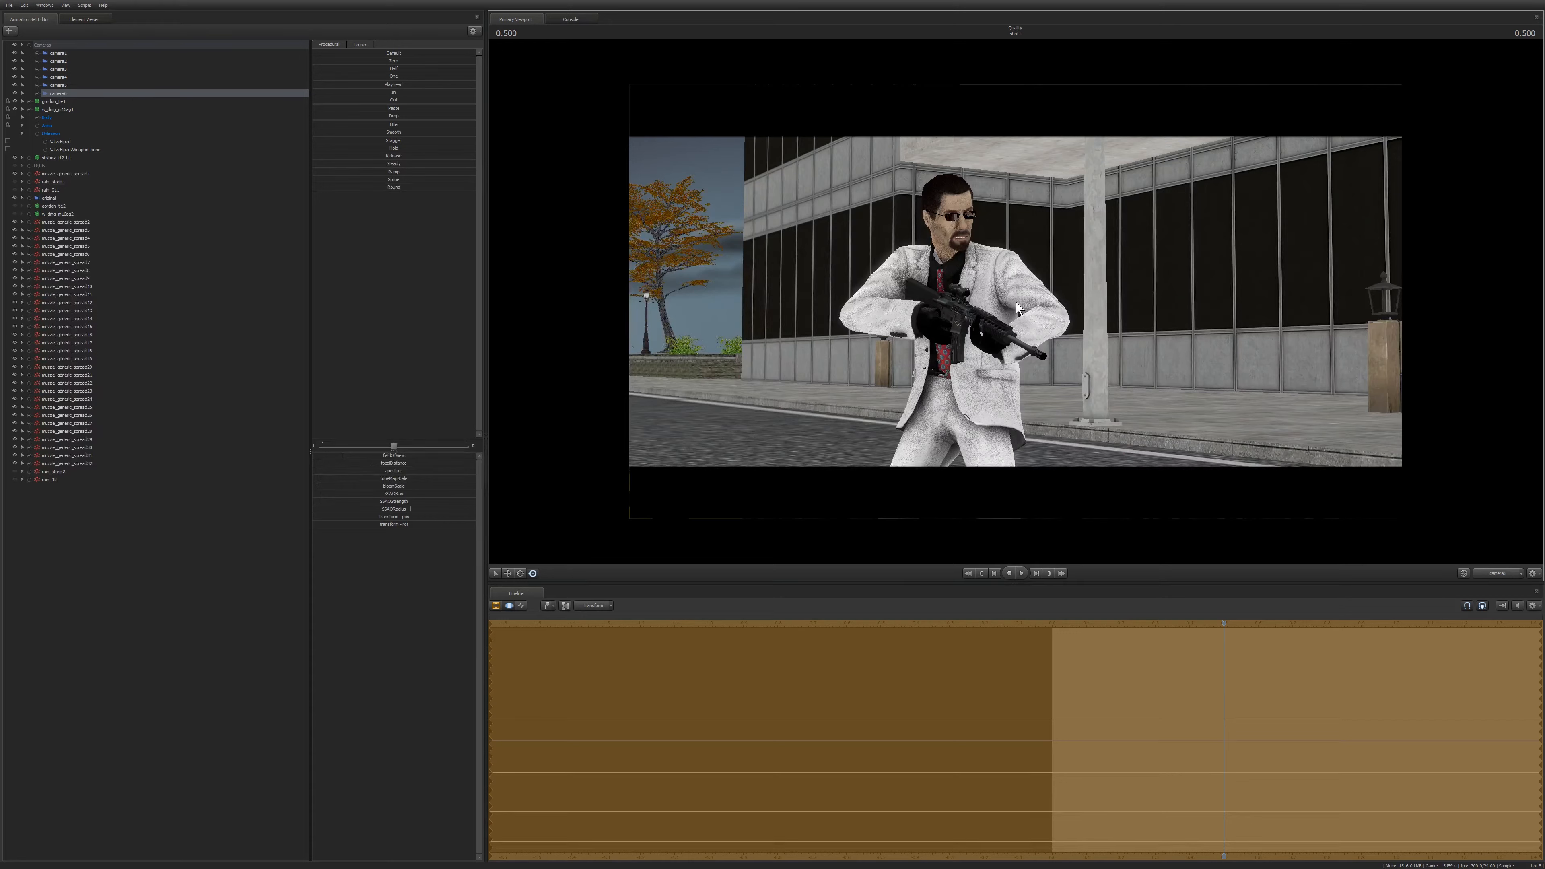
Aim the camera to a low angle on the gunman in front of the building.
{"action": "left_click_drag", "start_coordinate": [1017, 309], "coordinate": [999, 374]}
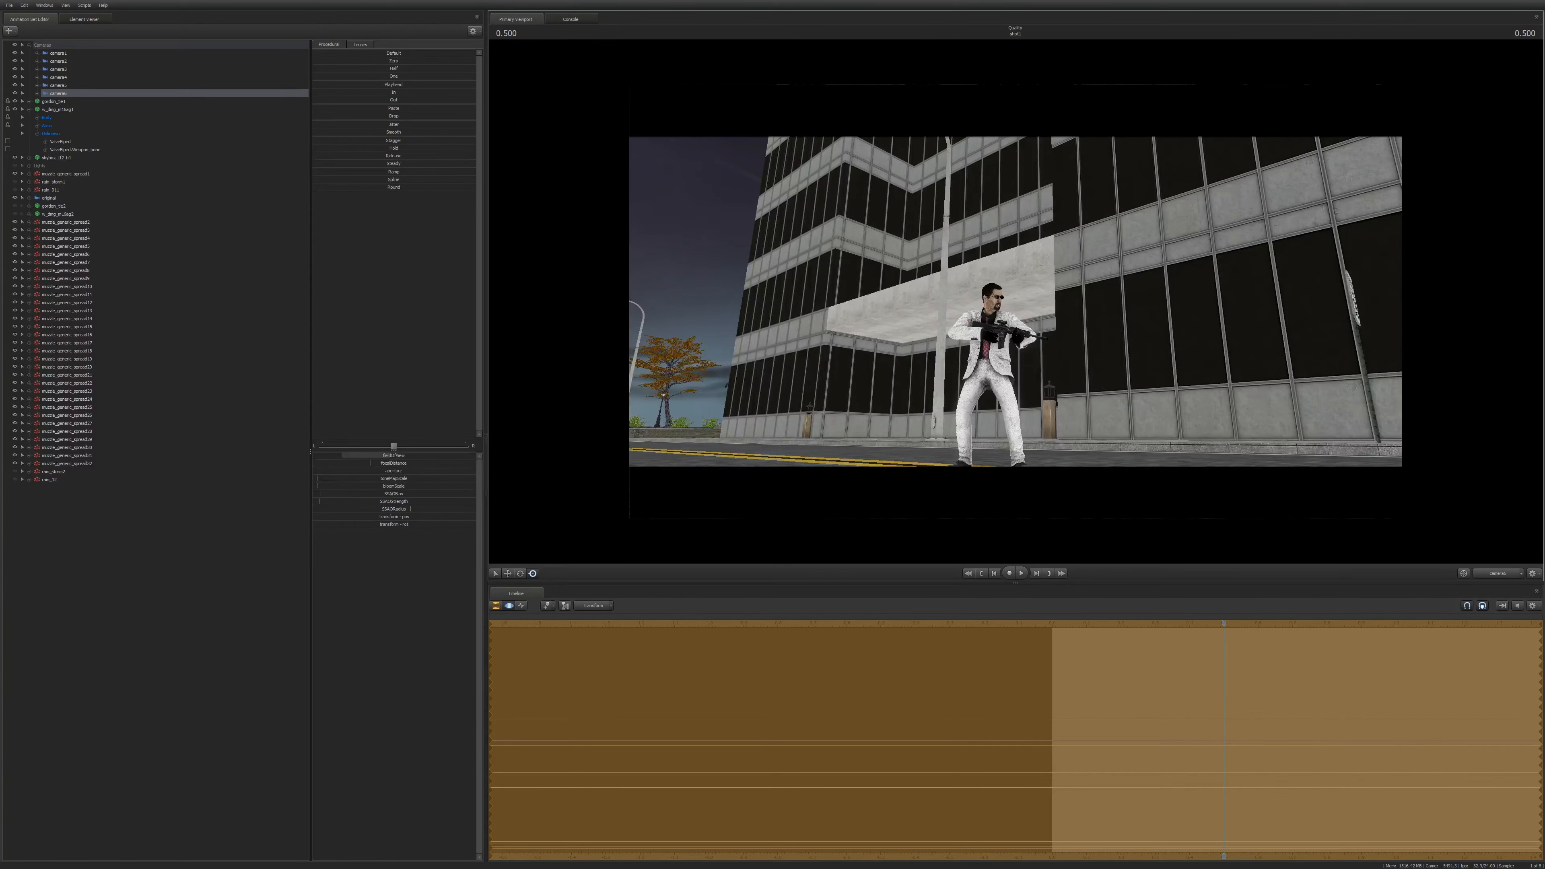
{"action": "mouse_move", "coordinate": [999, 374]}
{"action": "left_mouse_down"}
{"action": "mouse_move", "coordinate": [1005, 415]}
{"action": "mouse_move", "coordinate": [867, 411]}
{"action": "mouse_move", "coordinate": [997, 413]}
{"action": "mouse_move", "coordinate": [1010, 397]}
{"action": "left_mouse_up"}
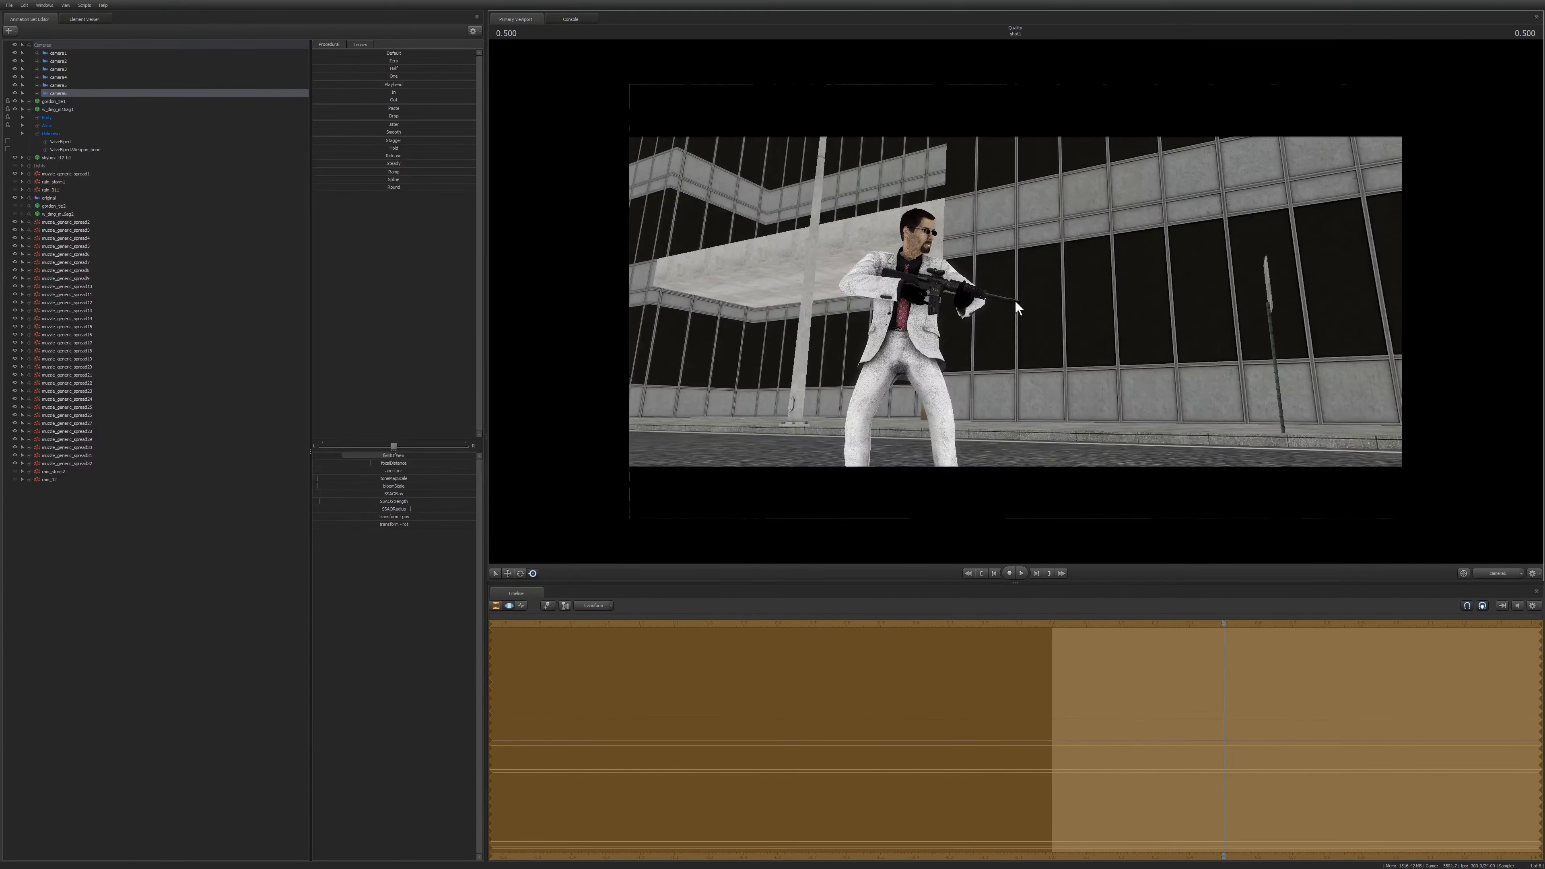
{"action": "left_click_drag", "start_coordinate": [1016, 302], "coordinate": [782, 334]}
Play the animation and re-aim the camera so the gunman is framed with the moon beside him.
{"action": "key", "text": "space"}
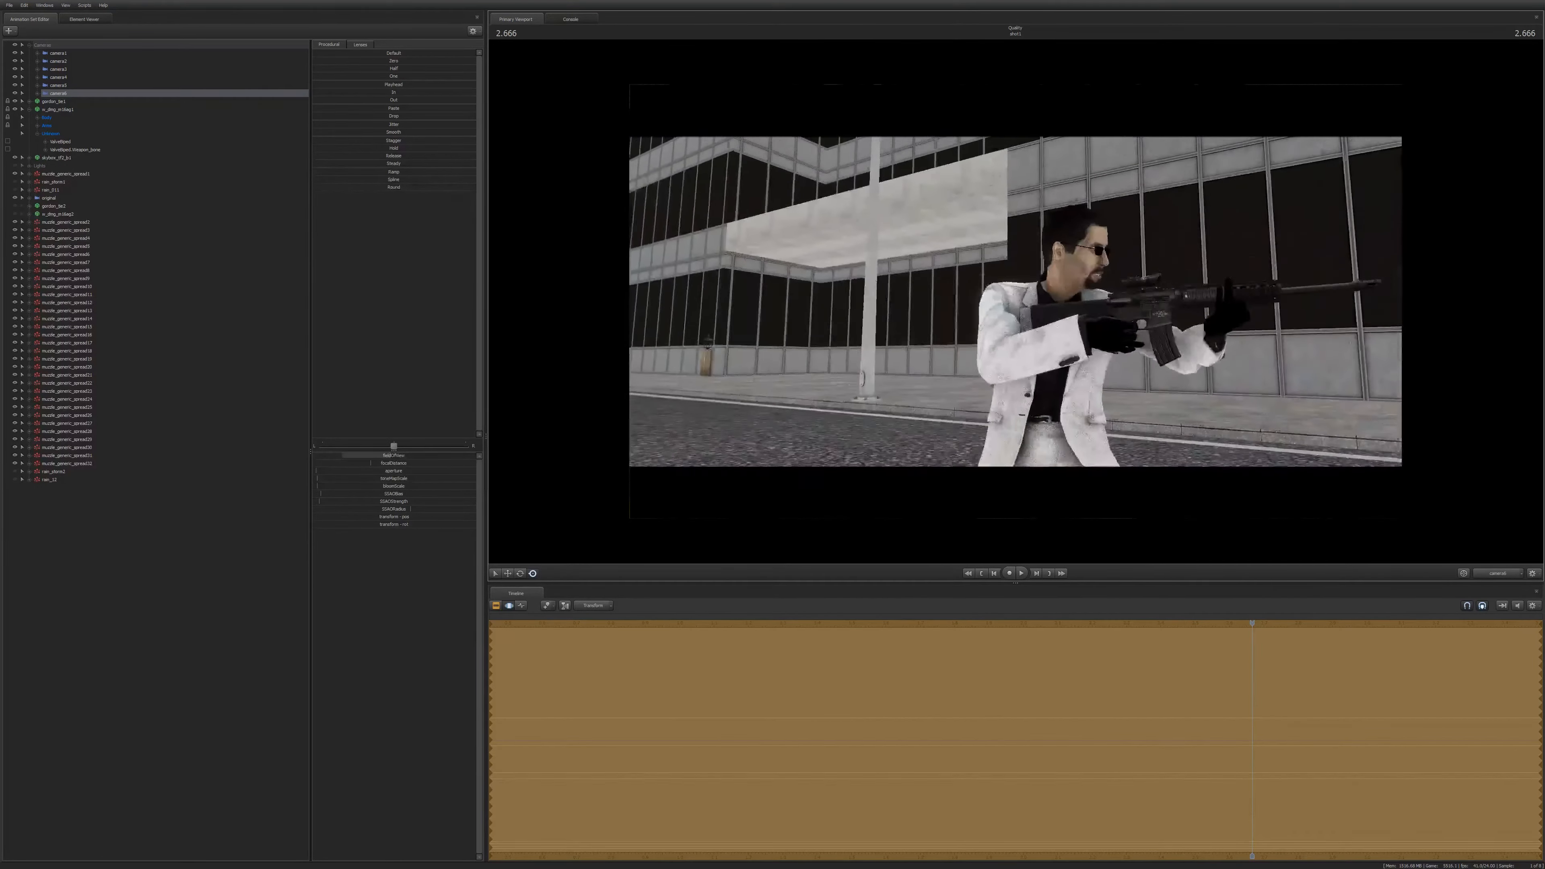
{"action": "left_click_drag", "start_coordinate": [1016, 302], "coordinate": [1013, 300]}
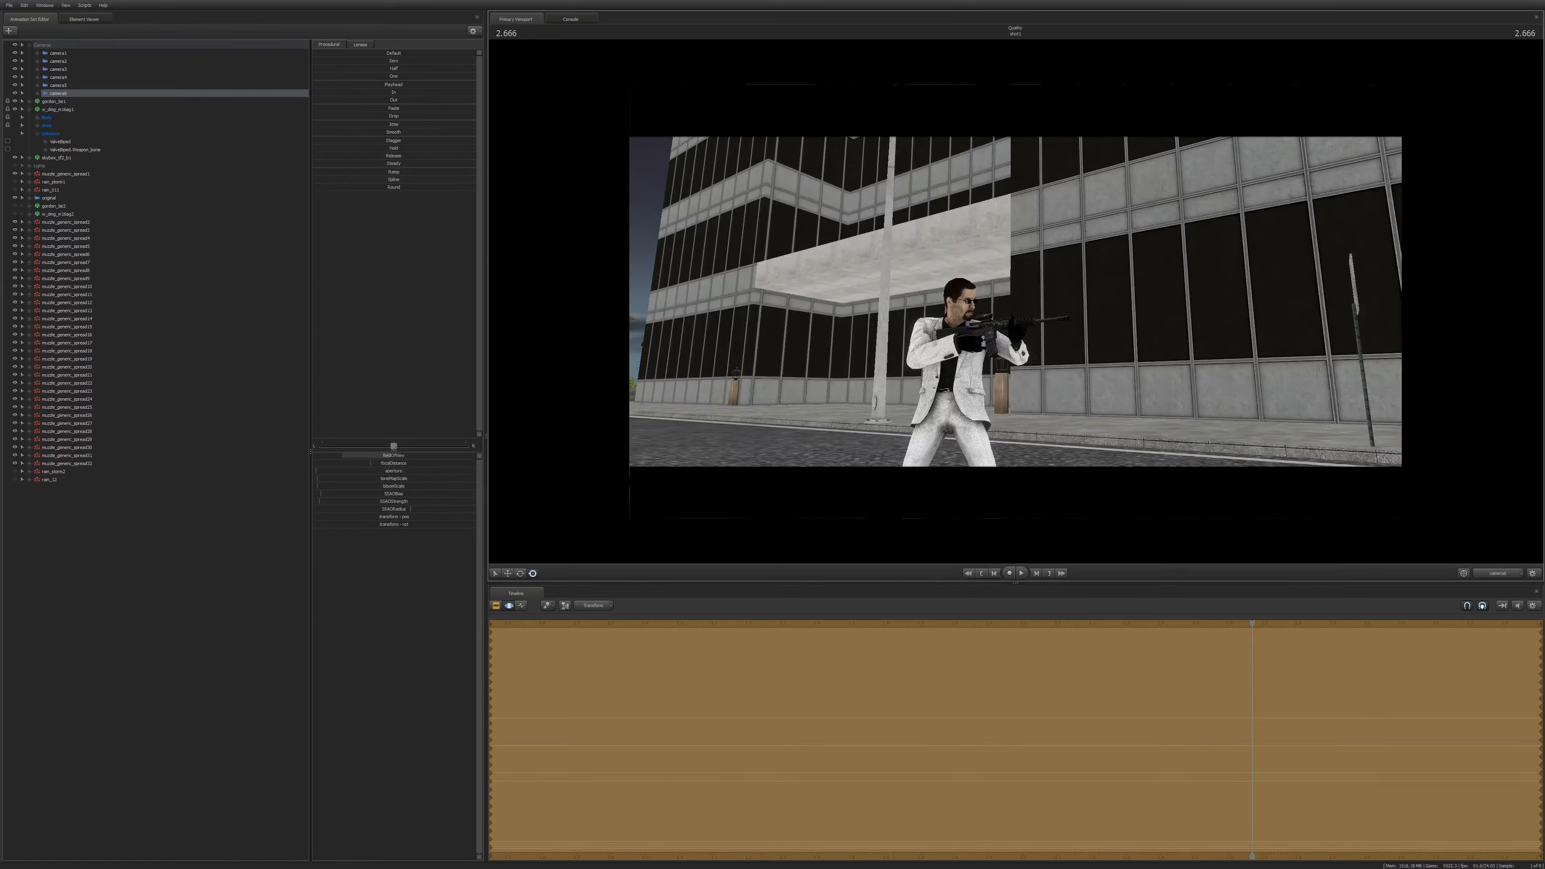
{"action": "key", "text": "w"}
{"action": "left_click_drag", "start_coordinate": [1015, 302], "coordinate": [1047, 322]}
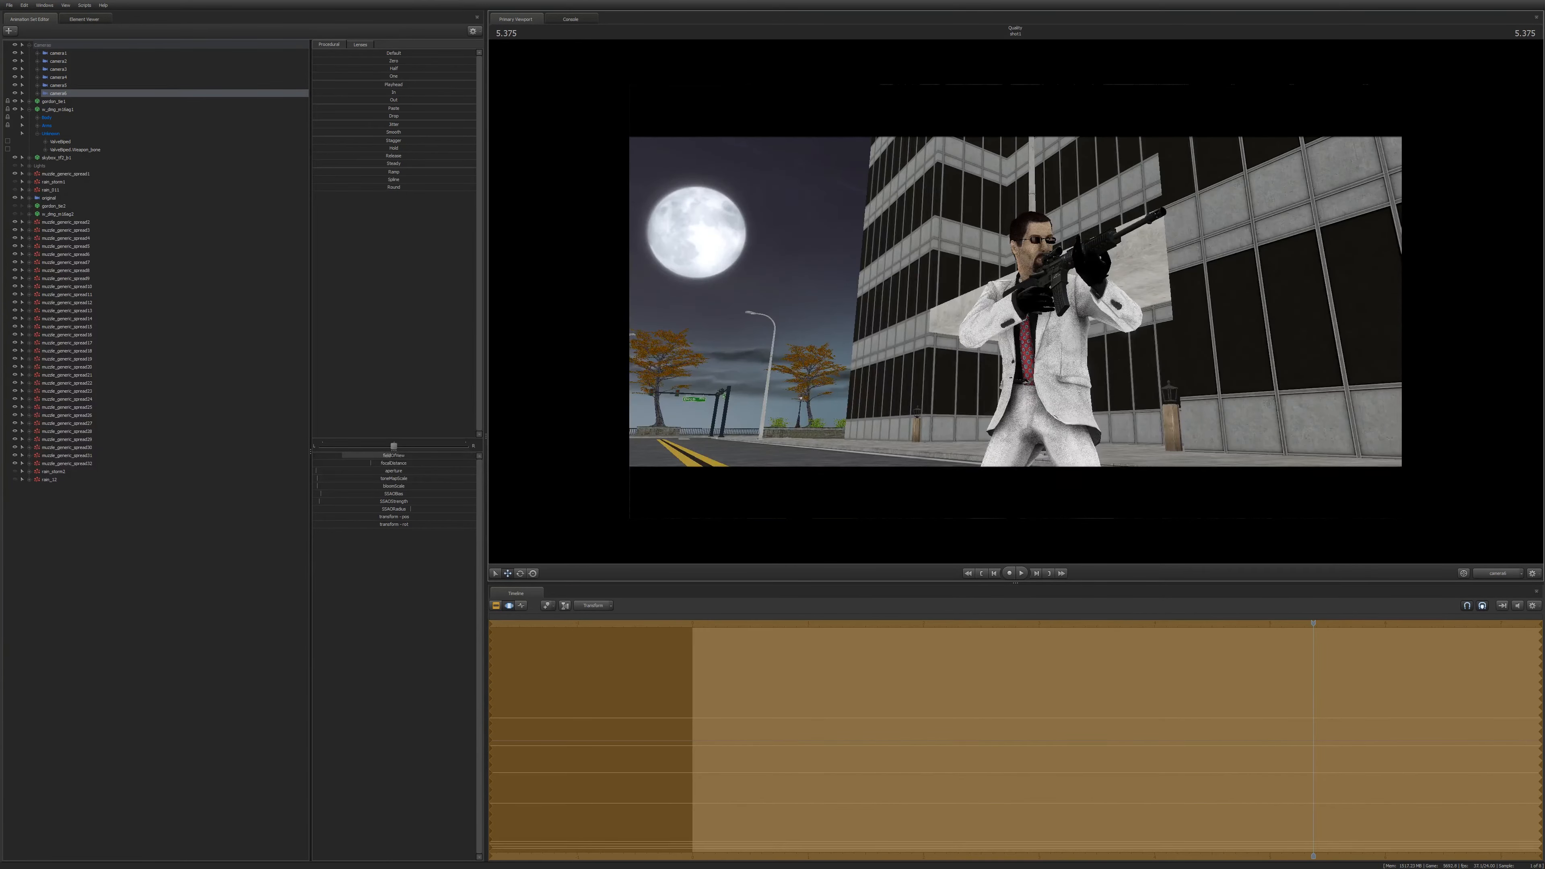
{"action": "left_click_drag", "start_coordinate": [1015, 302], "coordinate": [964, 353]}
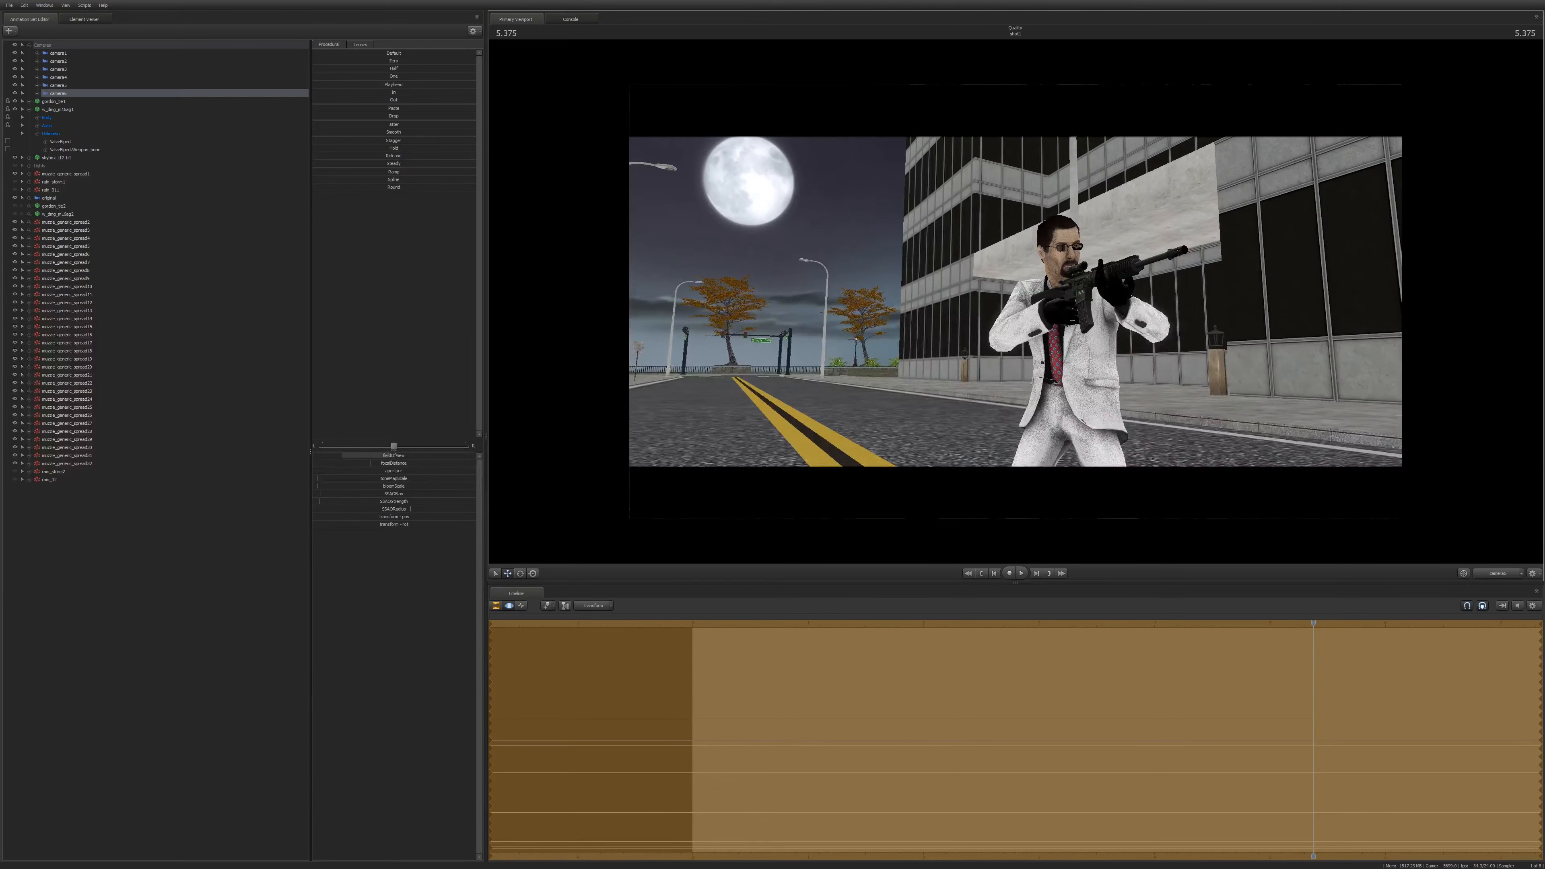
Switch between the clip and motion editors and fly the camera into a medium close shot of the gunman.
{"action": "key", "text": "F2"}
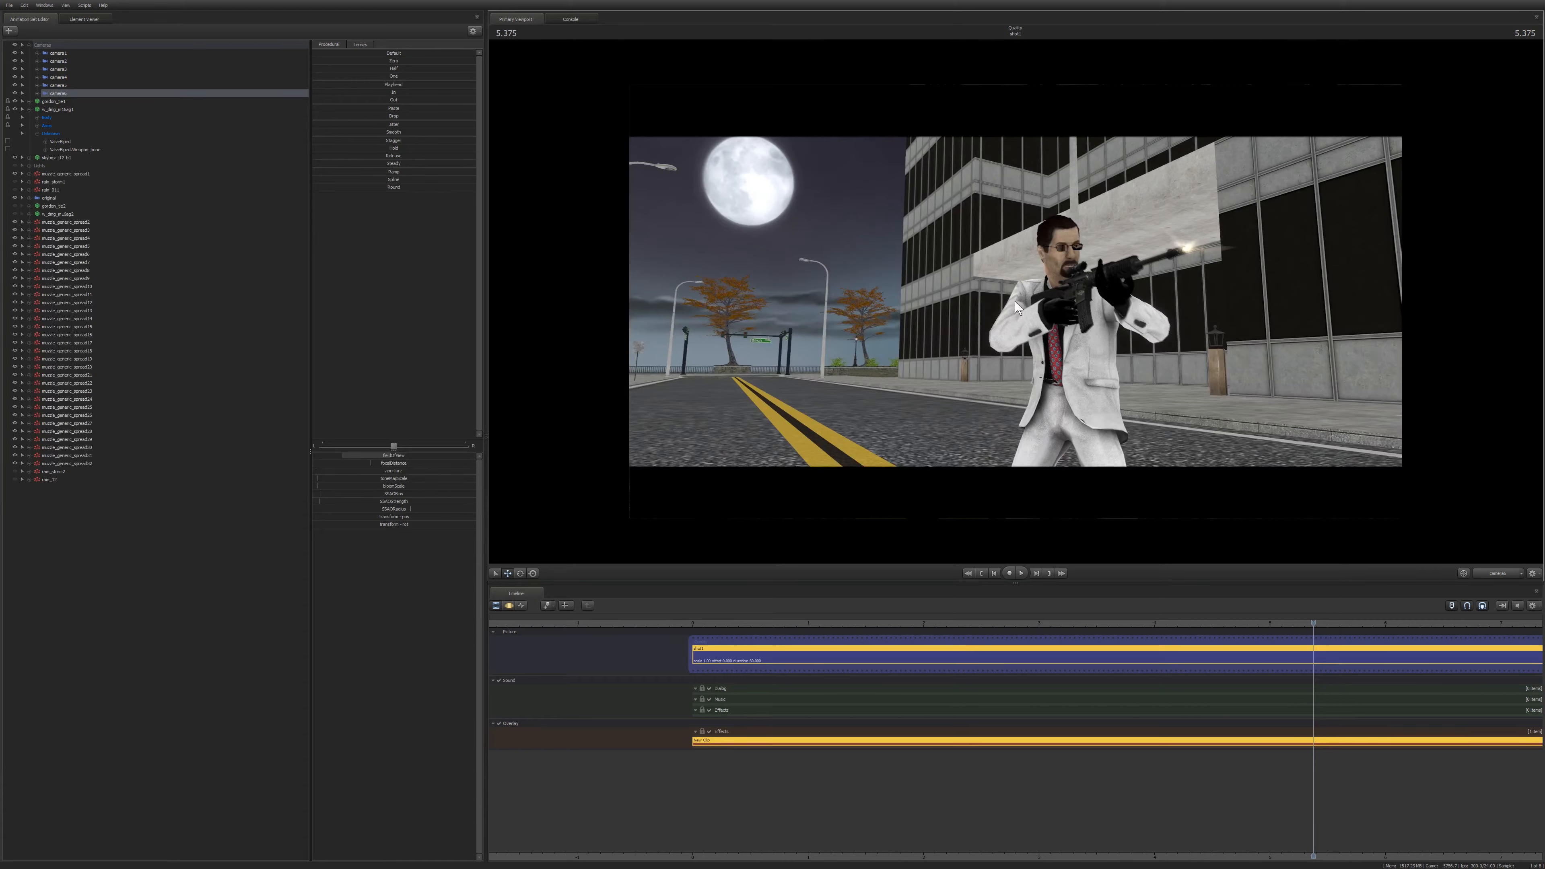
{"action": "key", "text": "F3"}
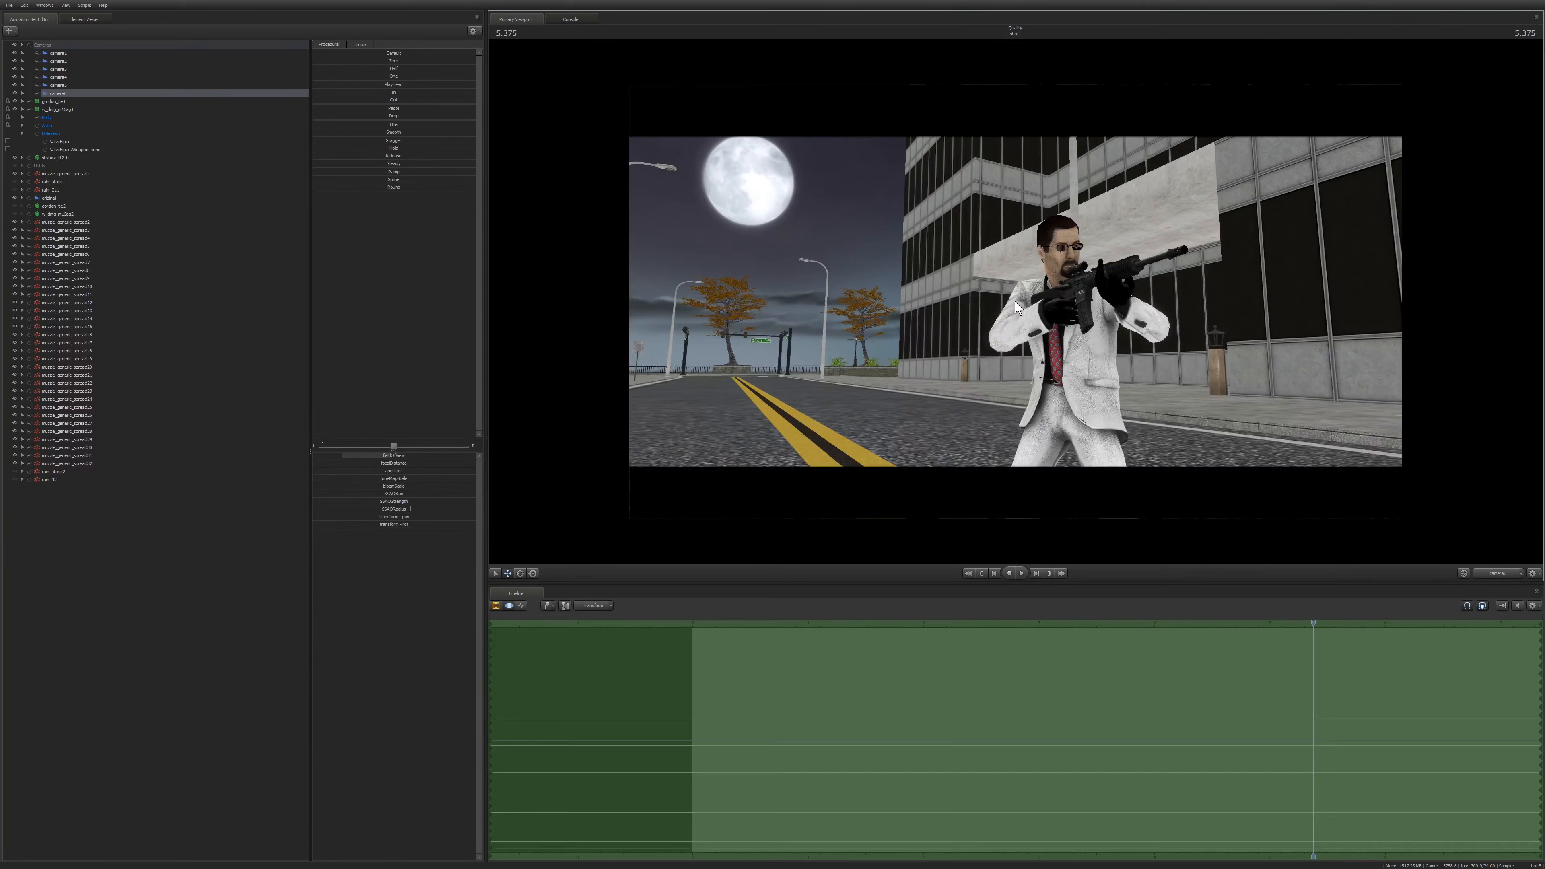
{"action": "mouse_move", "coordinate": [1015, 301]}
{"action": "left_mouse_down"}
{"action": "mouse_move", "coordinate": [1099, 293]}
{"action": "mouse_move", "coordinate": [1015, 301]}
{"action": "left_mouse_up"}
{"action": "key", "text": "w"}
{"action": "key", "text": "a"}
{"action": "key", "text": "d"}
{"action": "key", "text": "w"}
{"action": "key", "text": "s"}
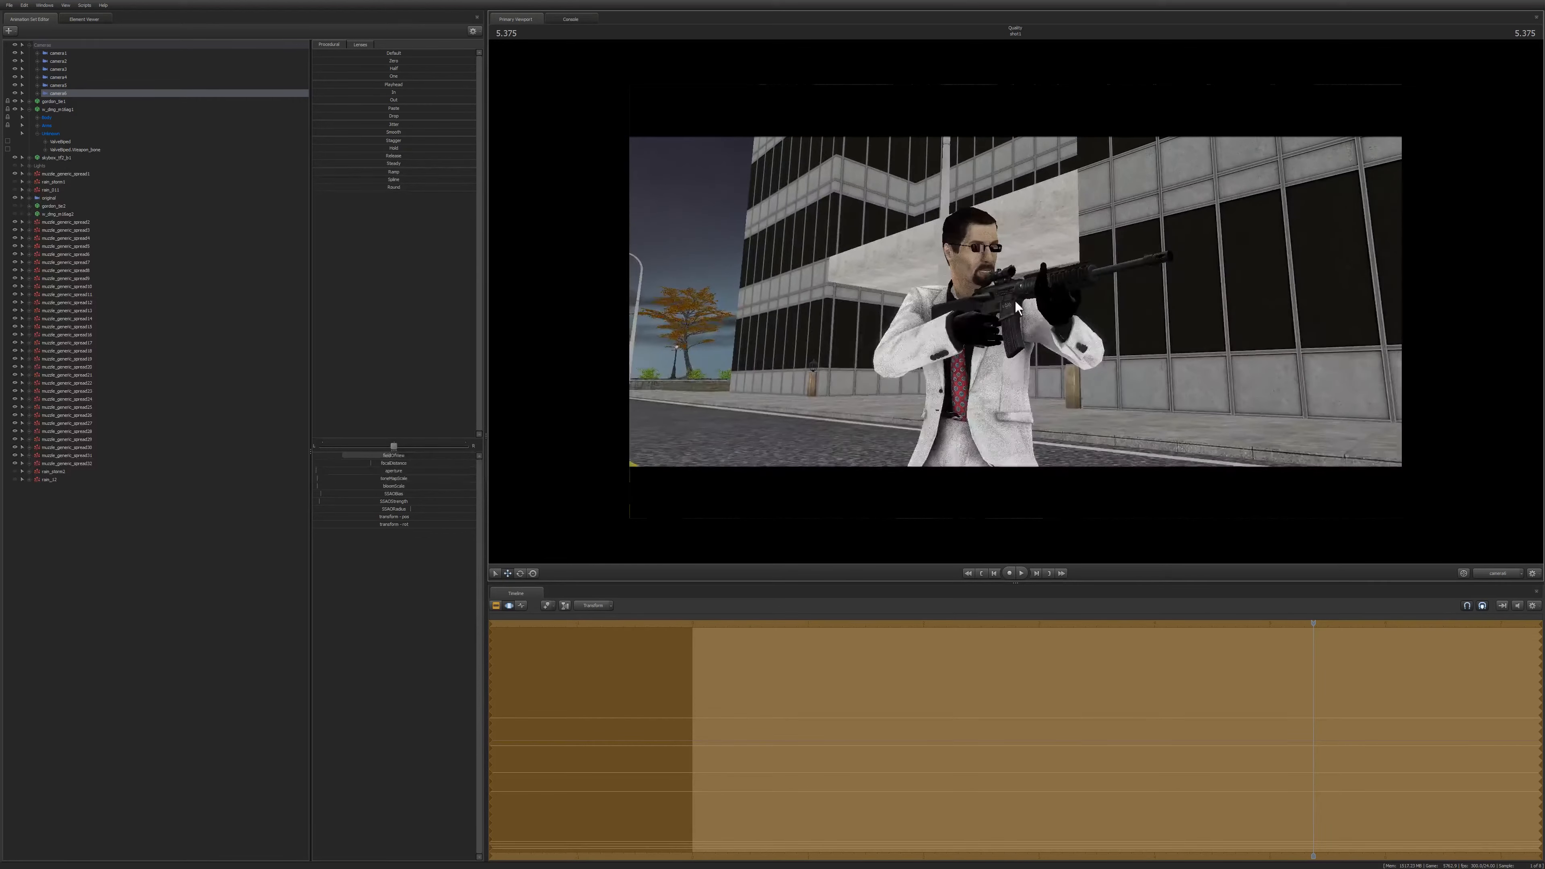
Blend across the lens presets and push the camera into a tight close-up of the gunman's face and rifle.
{"action": "left_click", "coordinate": [361, 44]}
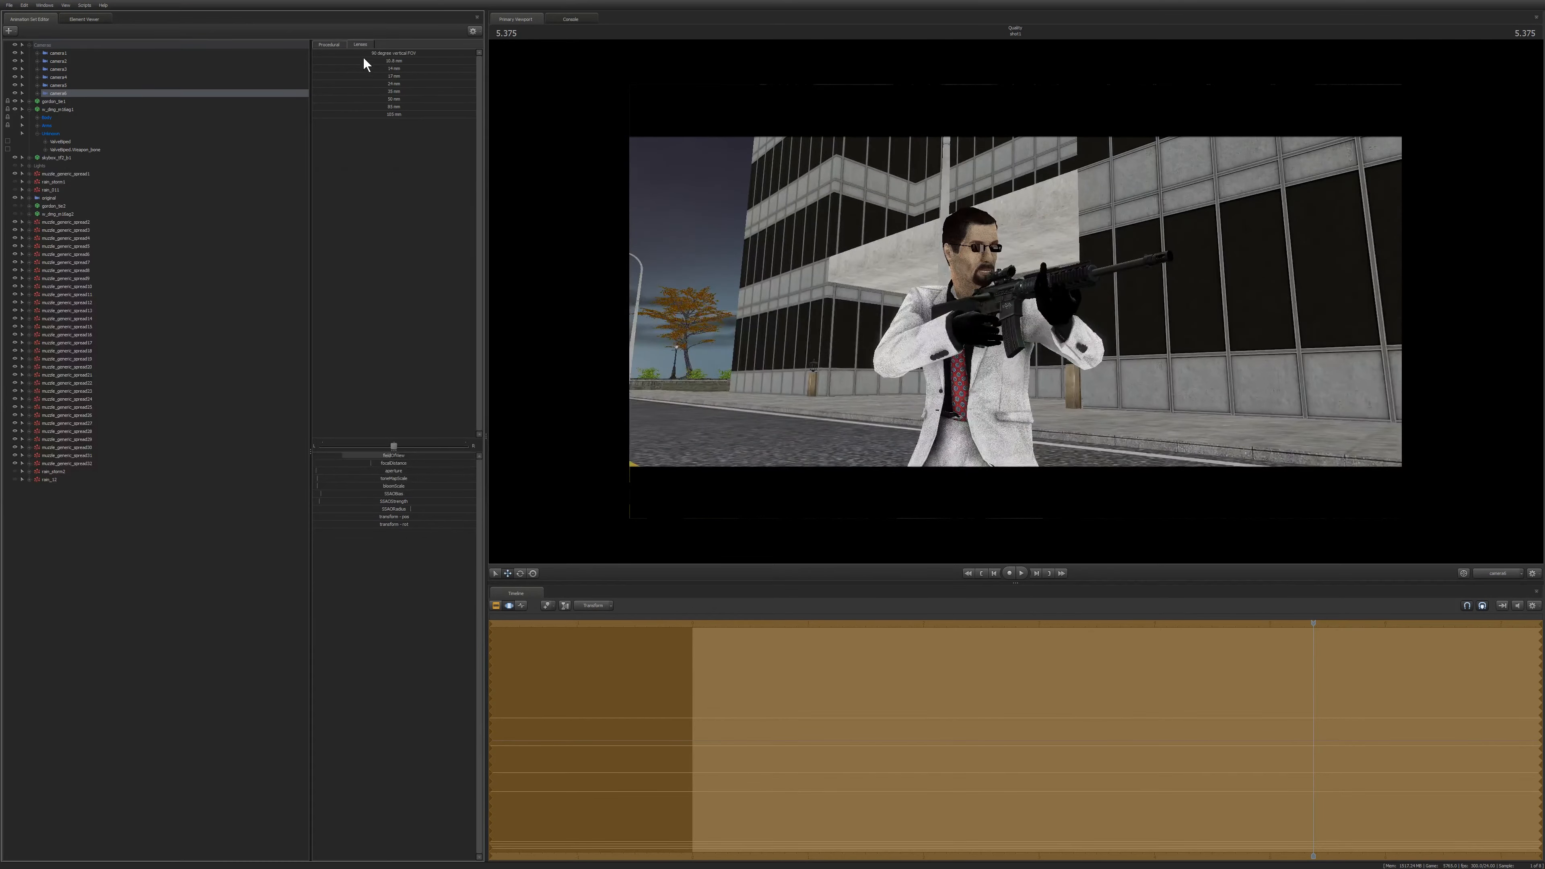
{"action": "left_click_drag", "start_coordinate": [361, 99], "coordinate": [478, 100]}
{"action": "left_click_drag", "start_coordinate": [899, 225], "coordinate": [909, 200]}
{"action": "key", "text": "w"}
{"action": "left_click_drag", "start_coordinate": [1015, 302], "coordinate": [1012, 259]}
{"action": "key", "text": "x"}
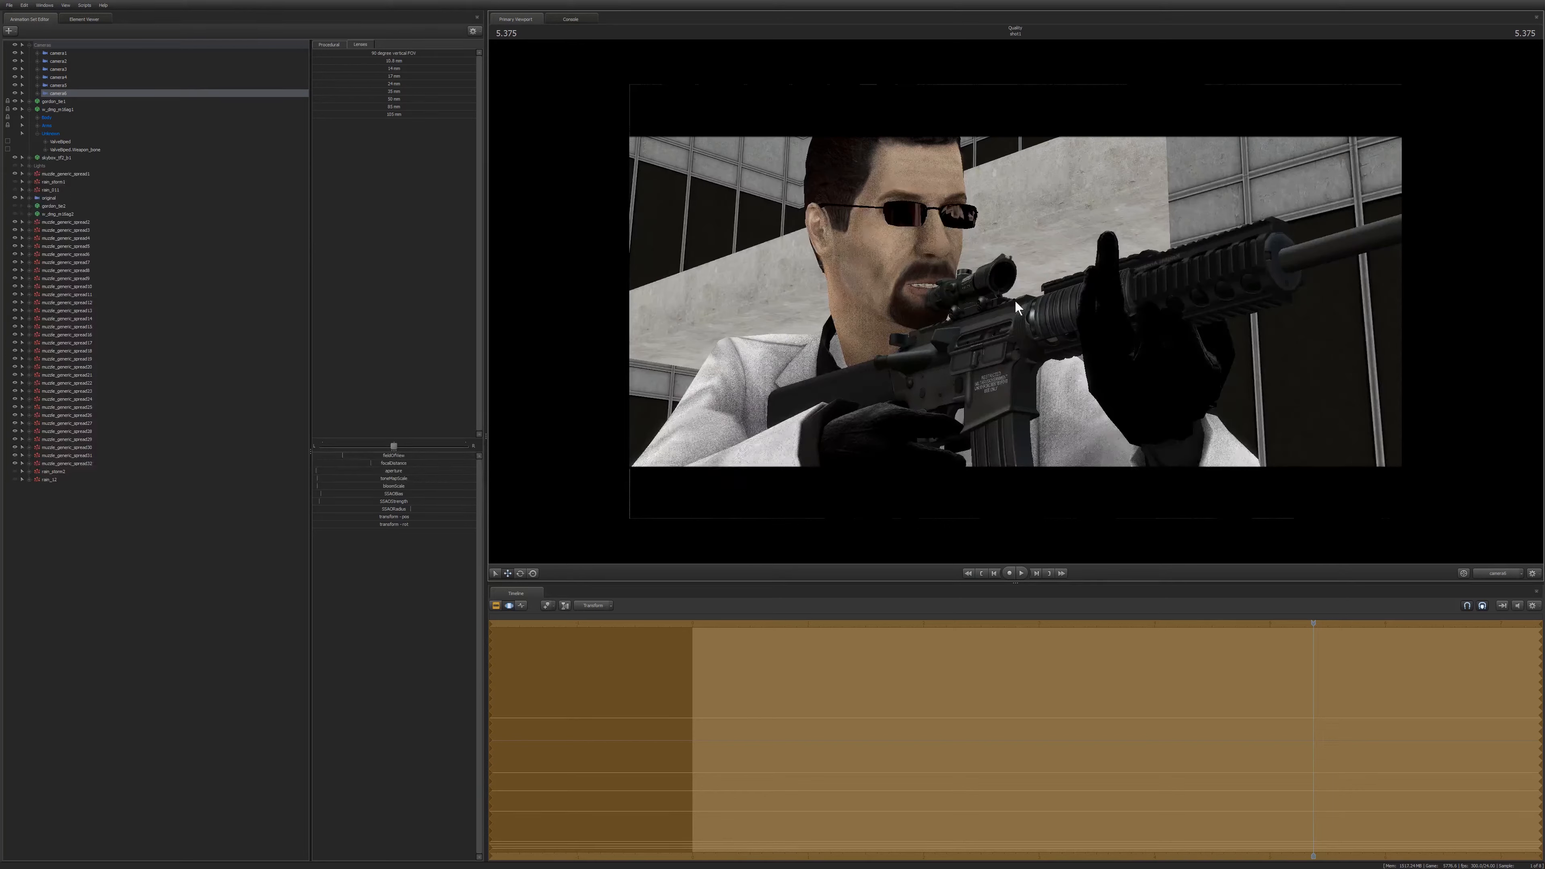
Tweak the camera's focal distance and one more of its settings in the camera controls.
{"action": "key", "text": "F2"}
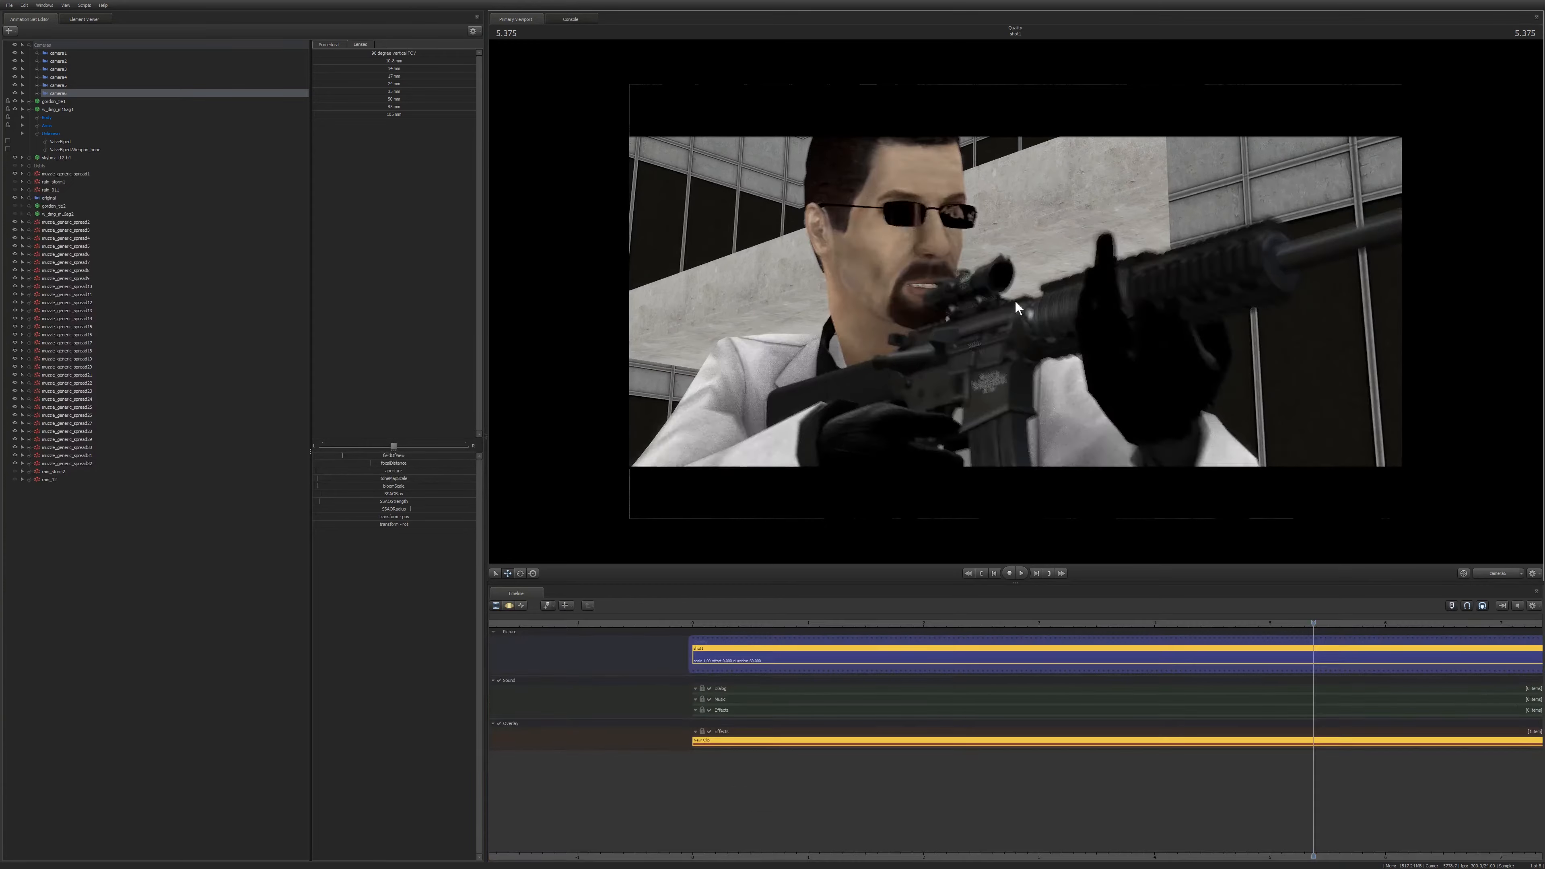
{"action": "key", "text": "F3"}
{"action": "left_click_drag", "start_coordinate": [389, 463], "coordinate": [359, 469]}
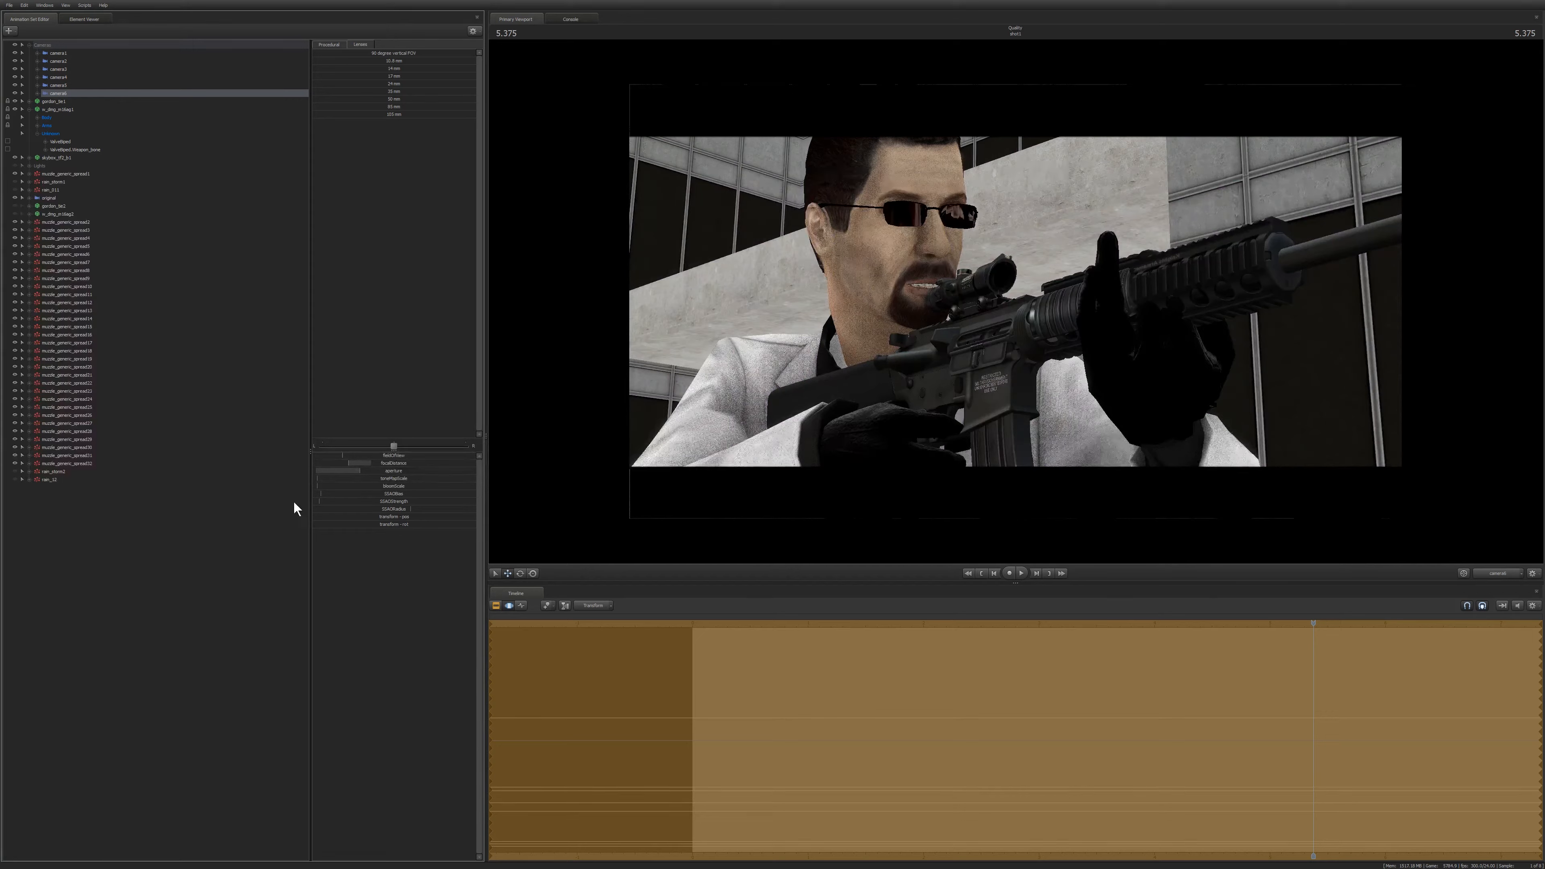
{"action": "left_click_drag", "start_coordinate": [325, 487], "coordinate": [265, 486]}
{"action": "key", "text": "F3"}
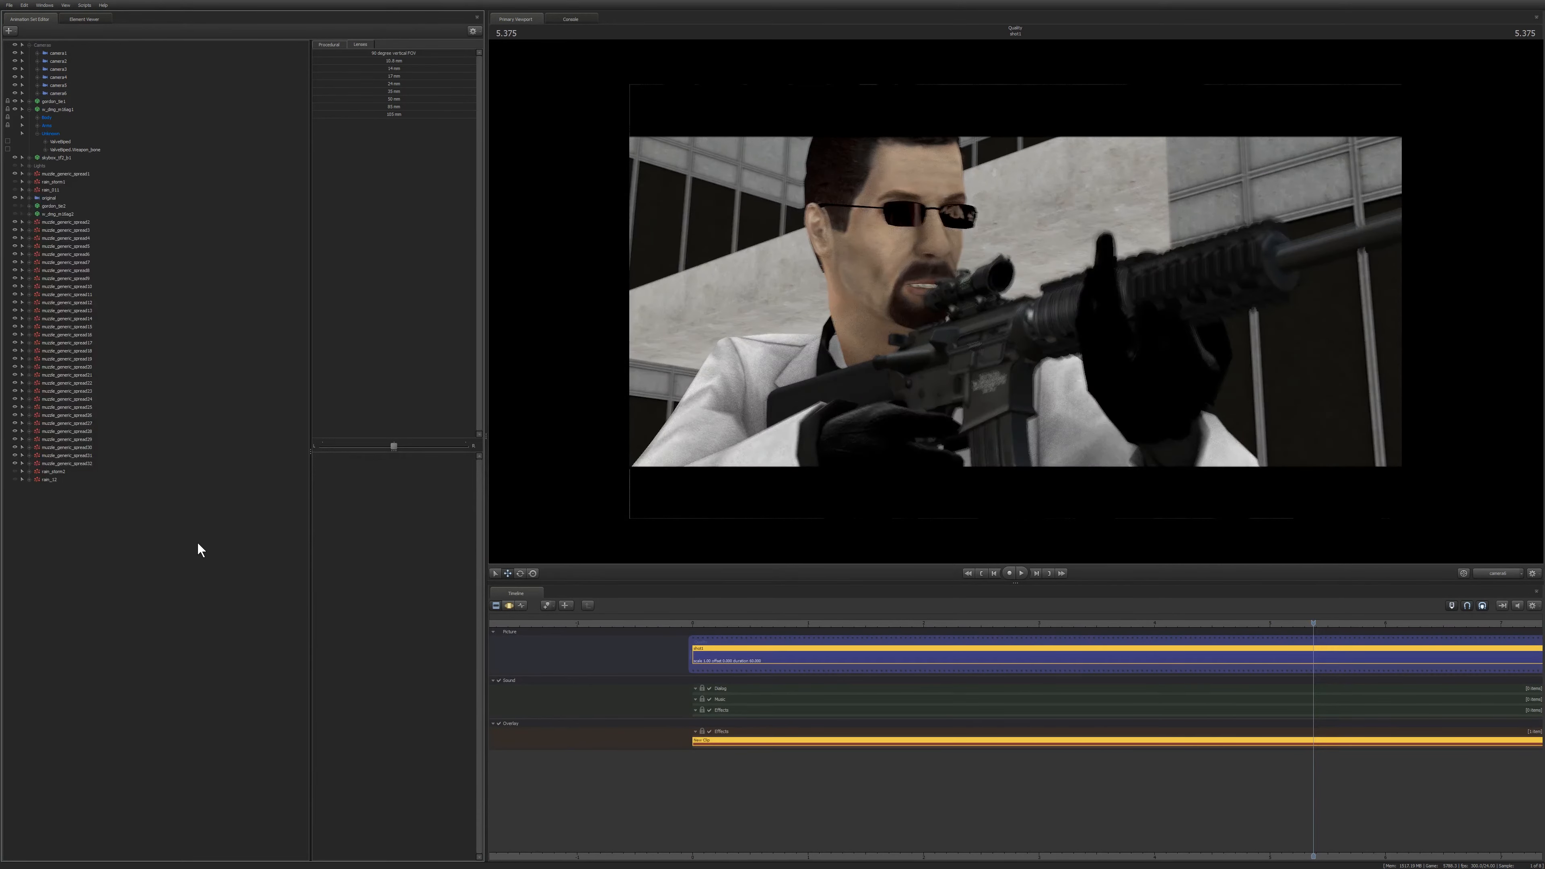
Review the progressive refinement settings, accept them, and switch the timeline to the motion editor.
{"action": "right_click", "coordinate": [743, 291]}
{"action": "left_click", "coordinate": [751, 358]}
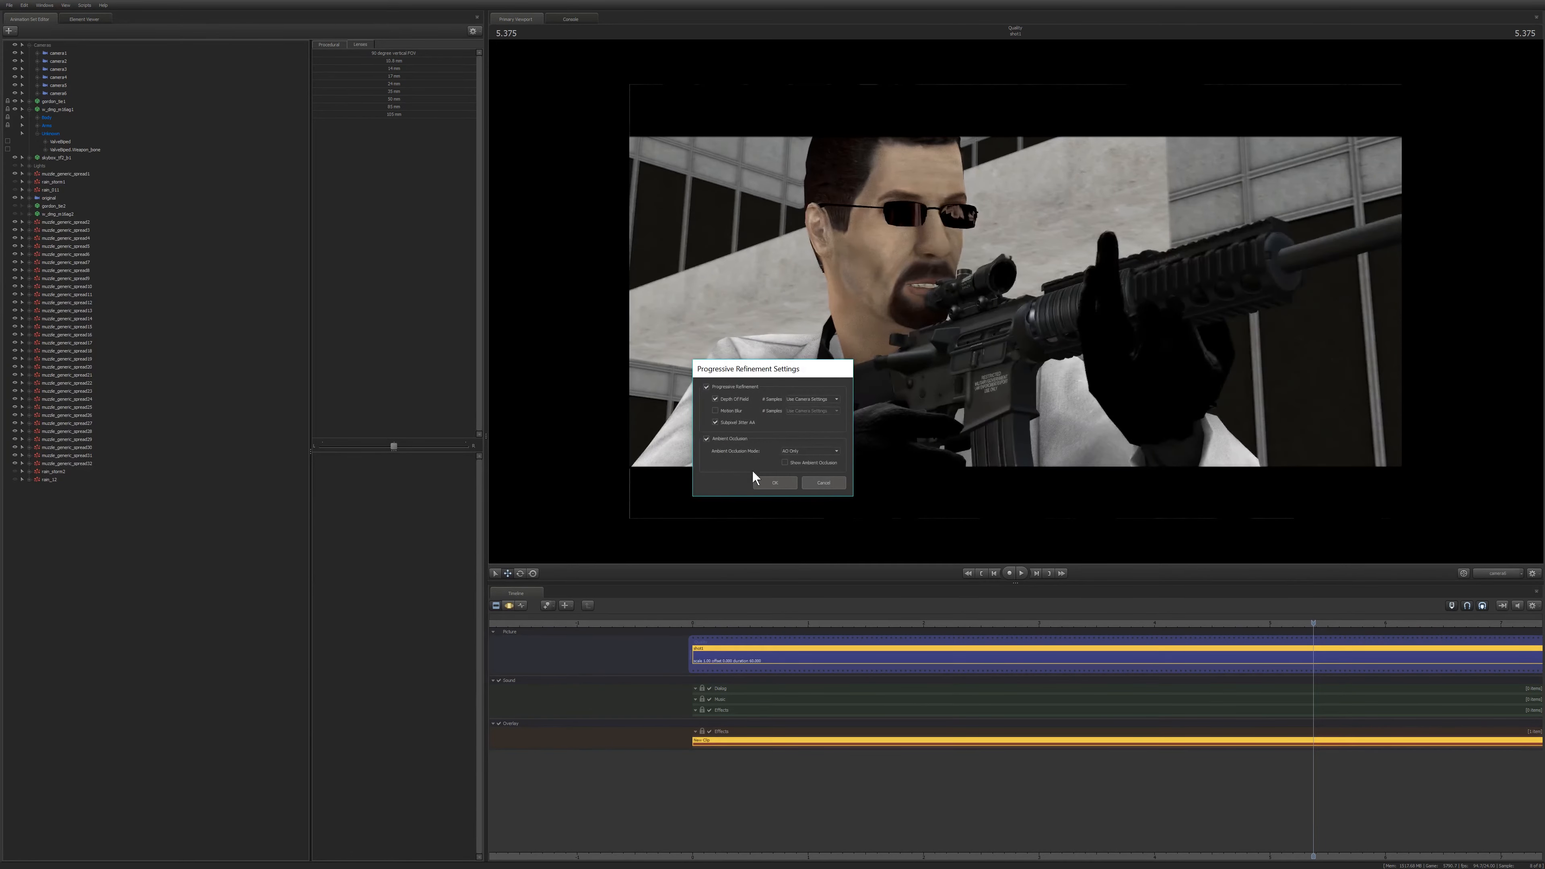
{"action": "left_click", "coordinate": [773, 482]}
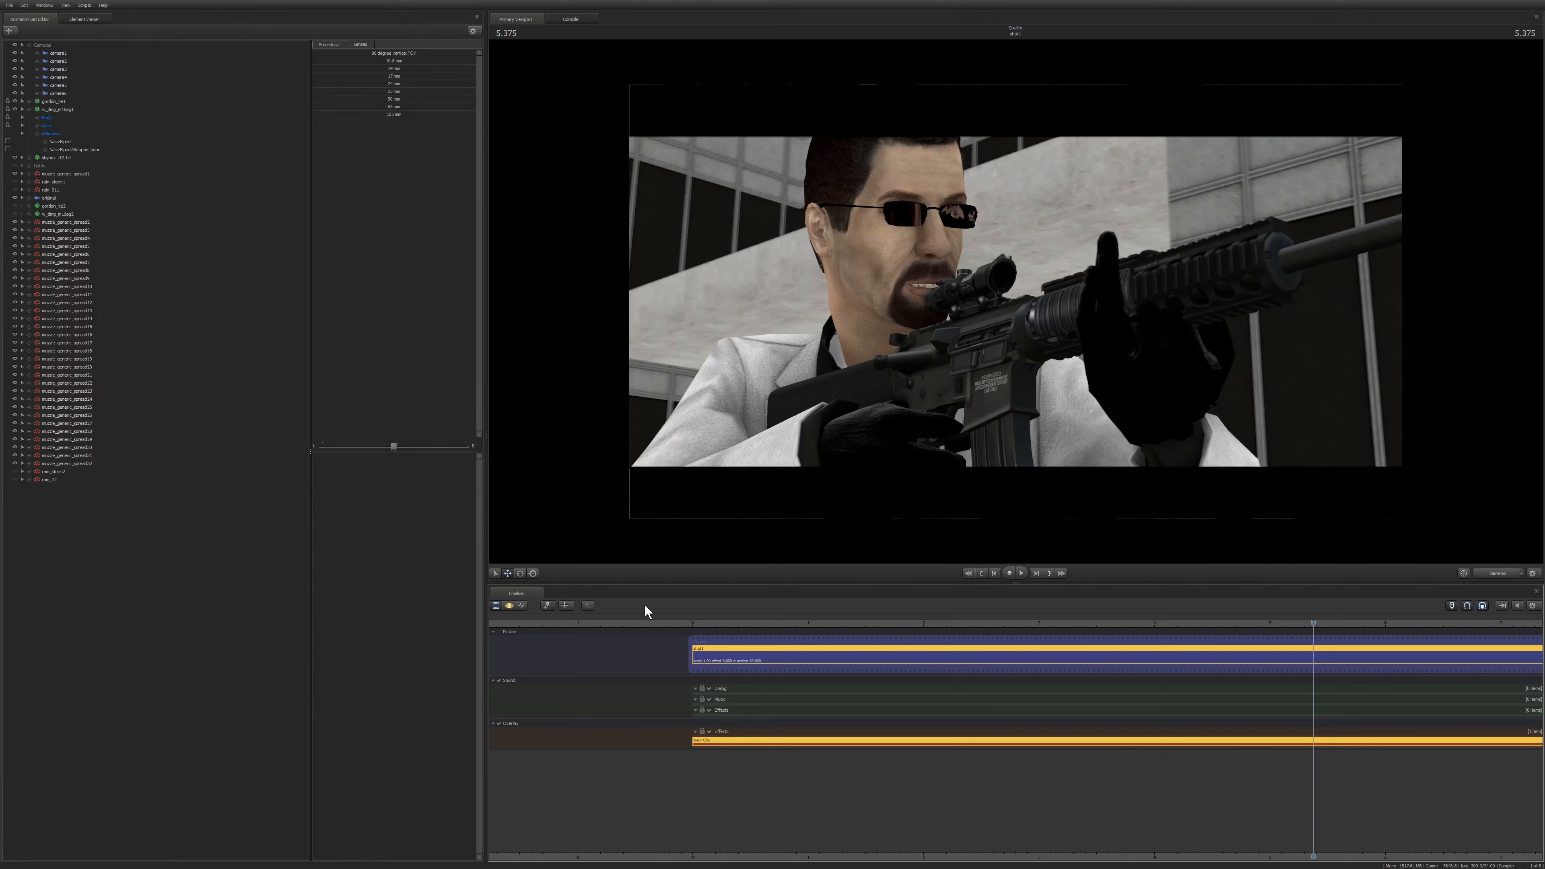
{"action": "left_click", "coordinate": [511, 606]}
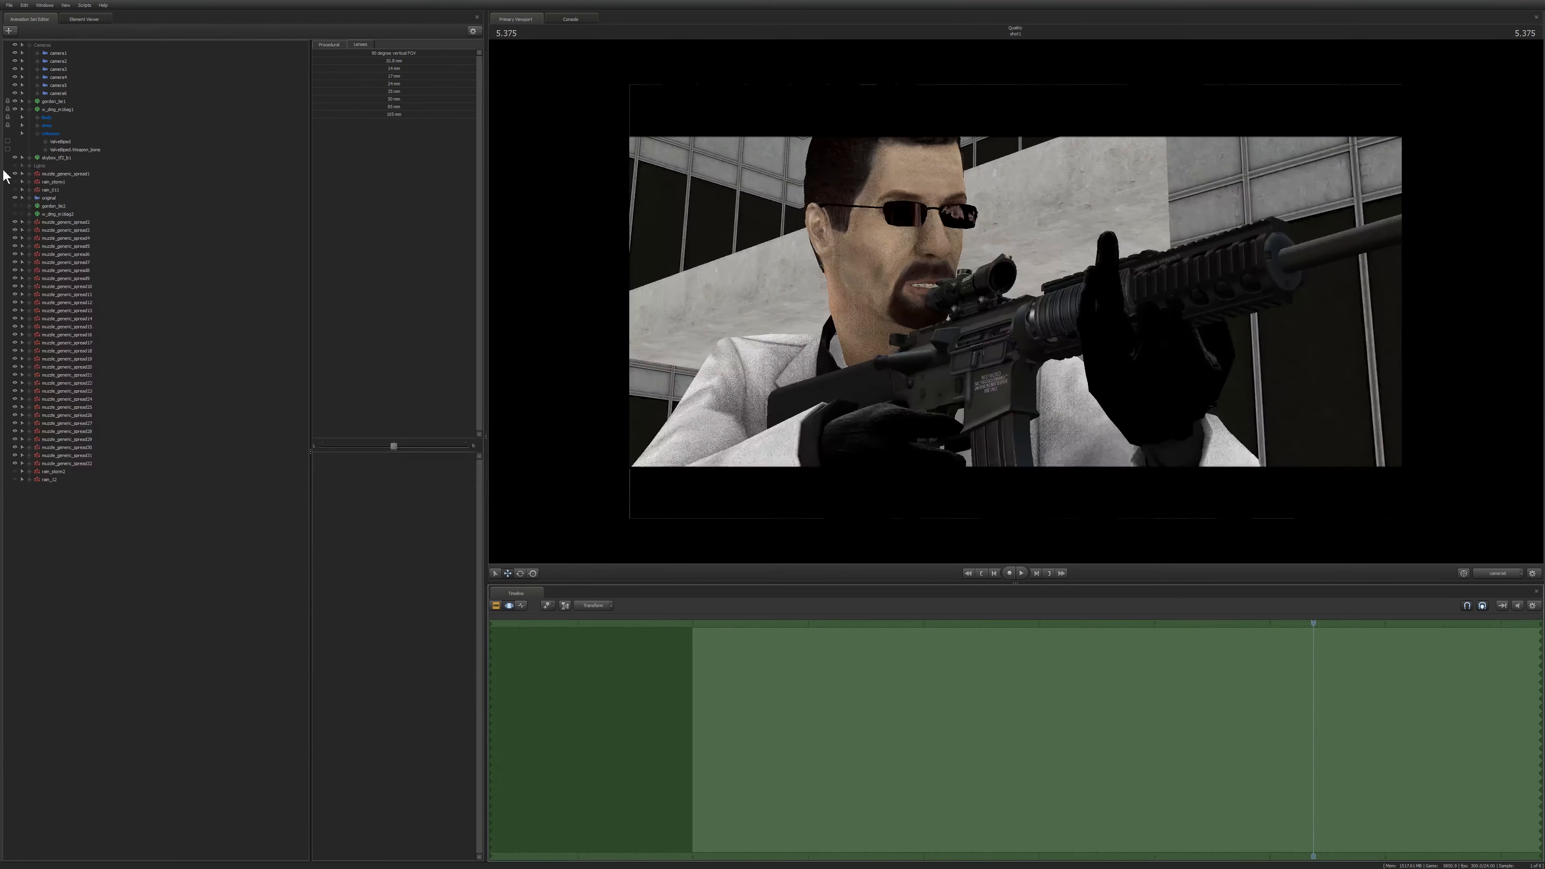
Select camera6, adjust its lens setting, and fly it forward toward the gunman for a wider medium shot.
{"action": "left_click", "coordinate": [59, 100]}
{"action": "left_click", "coordinate": [53, 94]}
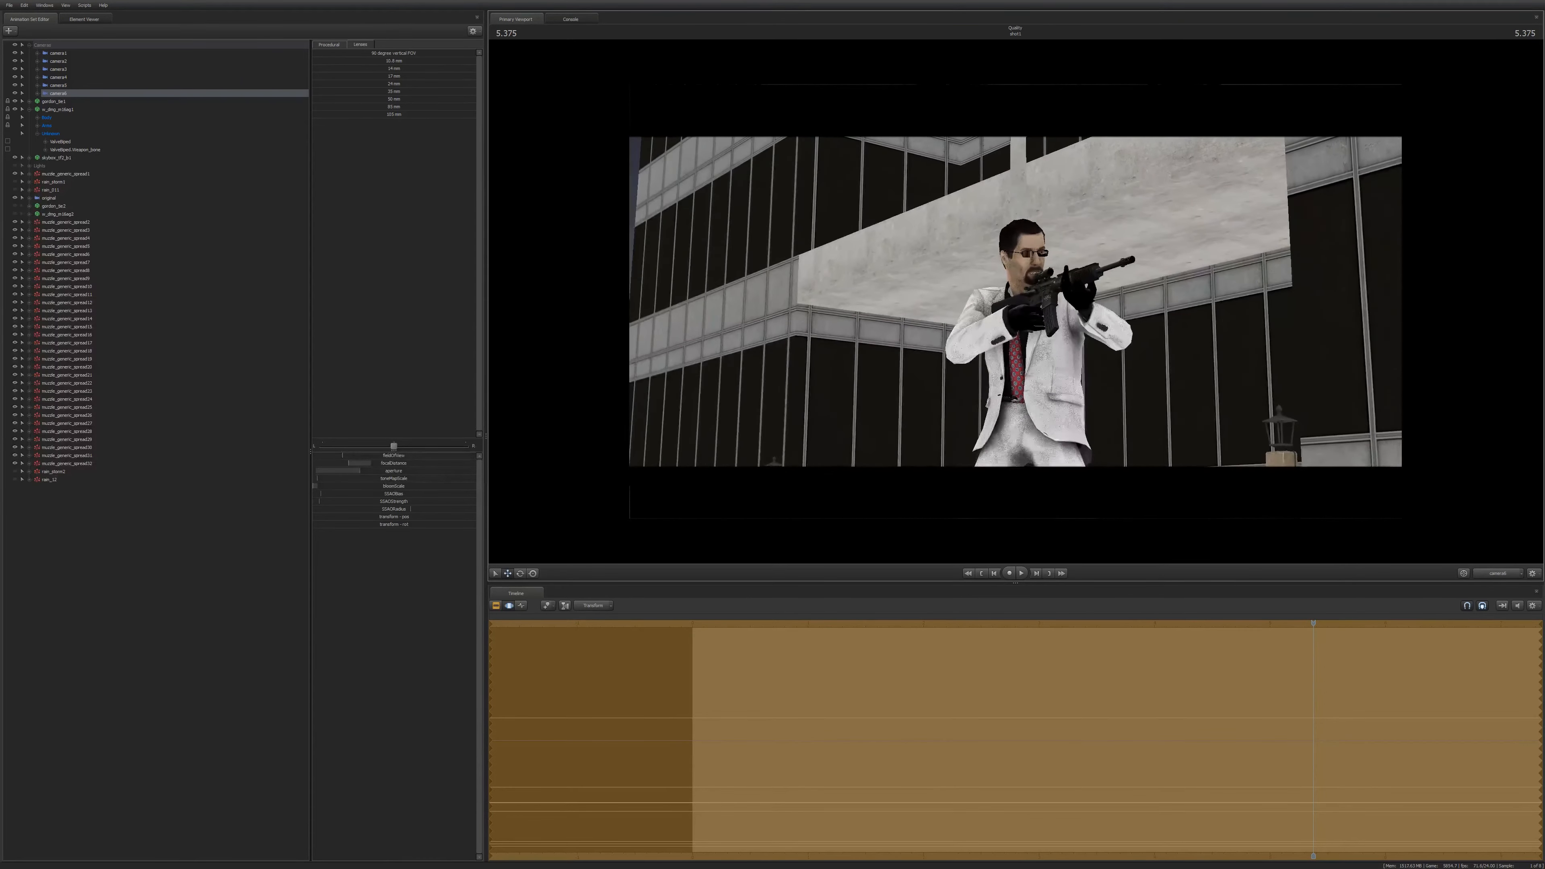
{"action": "left_click_drag", "start_coordinate": [504, 58], "coordinate": [504, 58]}
{"action": "left_click_drag", "start_coordinate": [392, 90], "coordinate": [438, 90]}
{"action": "left_click_drag", "start_coordinate": [516, 86], "coordinate": [516, 85]}
{"action": "key", "text": "w"}
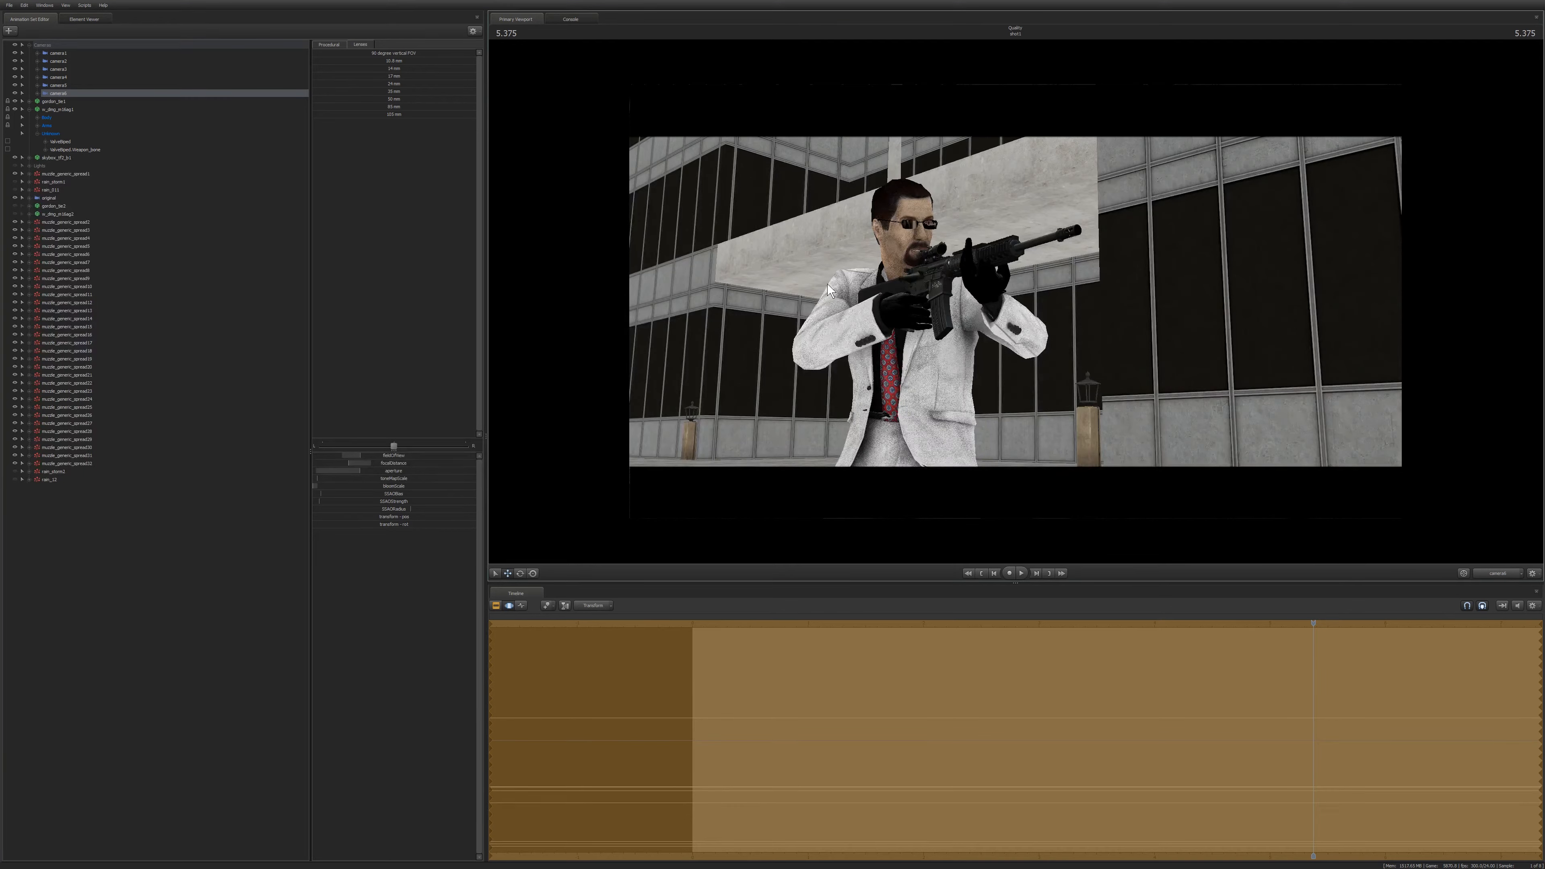
Select the gunman in the viewport and inspect the shot clip in the clip editor before returning to the motion editor.
{"action": "left_click", "coordinate": [834, 452]}
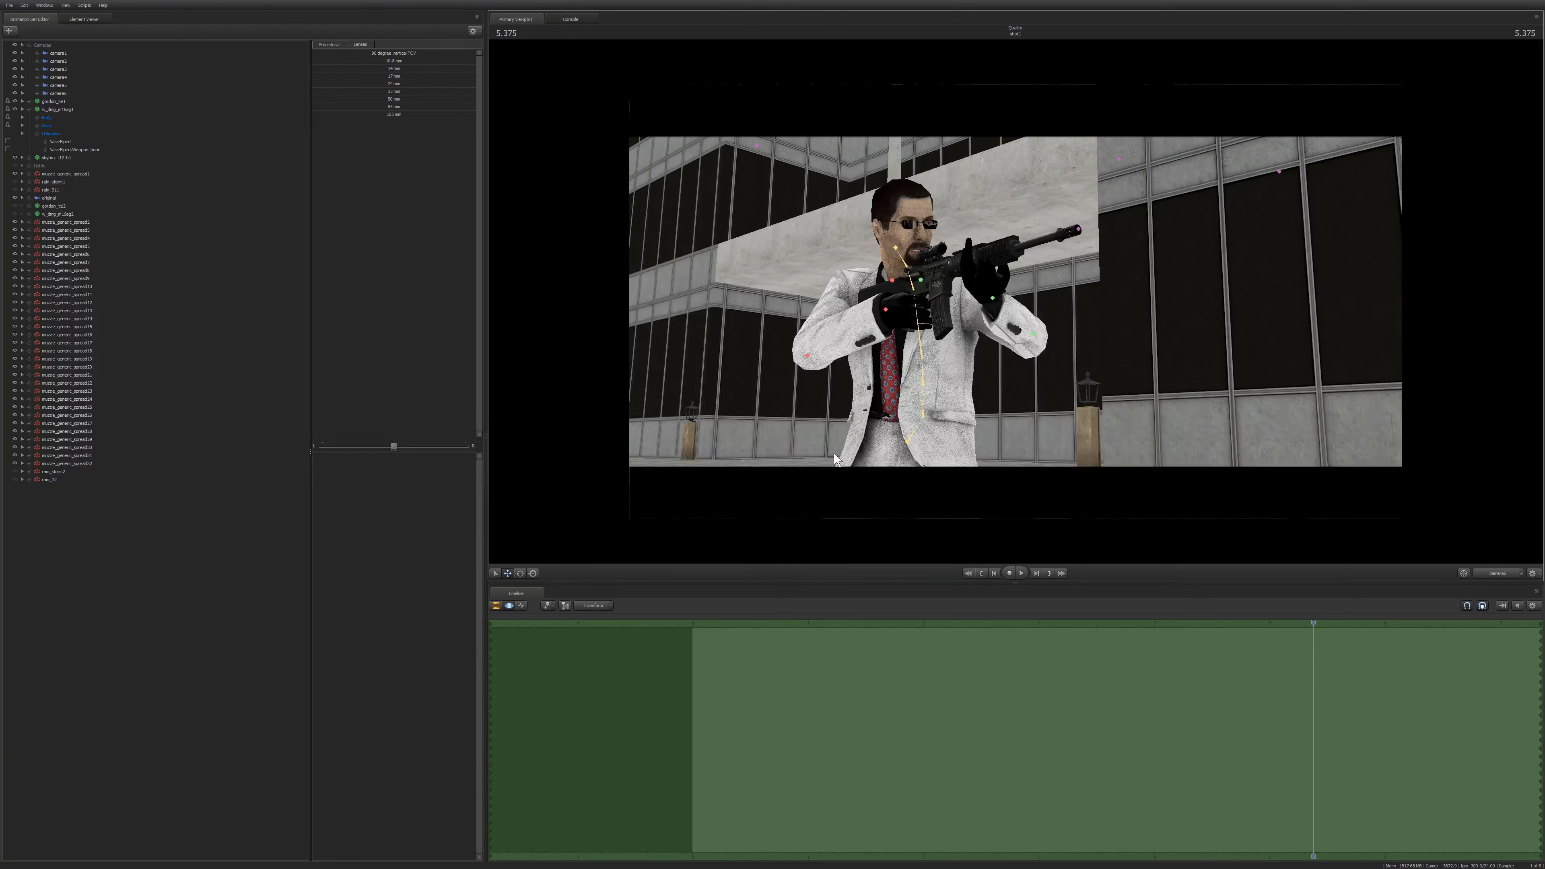
{"action": "left_click_drag", "start_coordinate": [988, 453], "coordinate": [996, 451]}
{"action": "key", "text": "F3"}
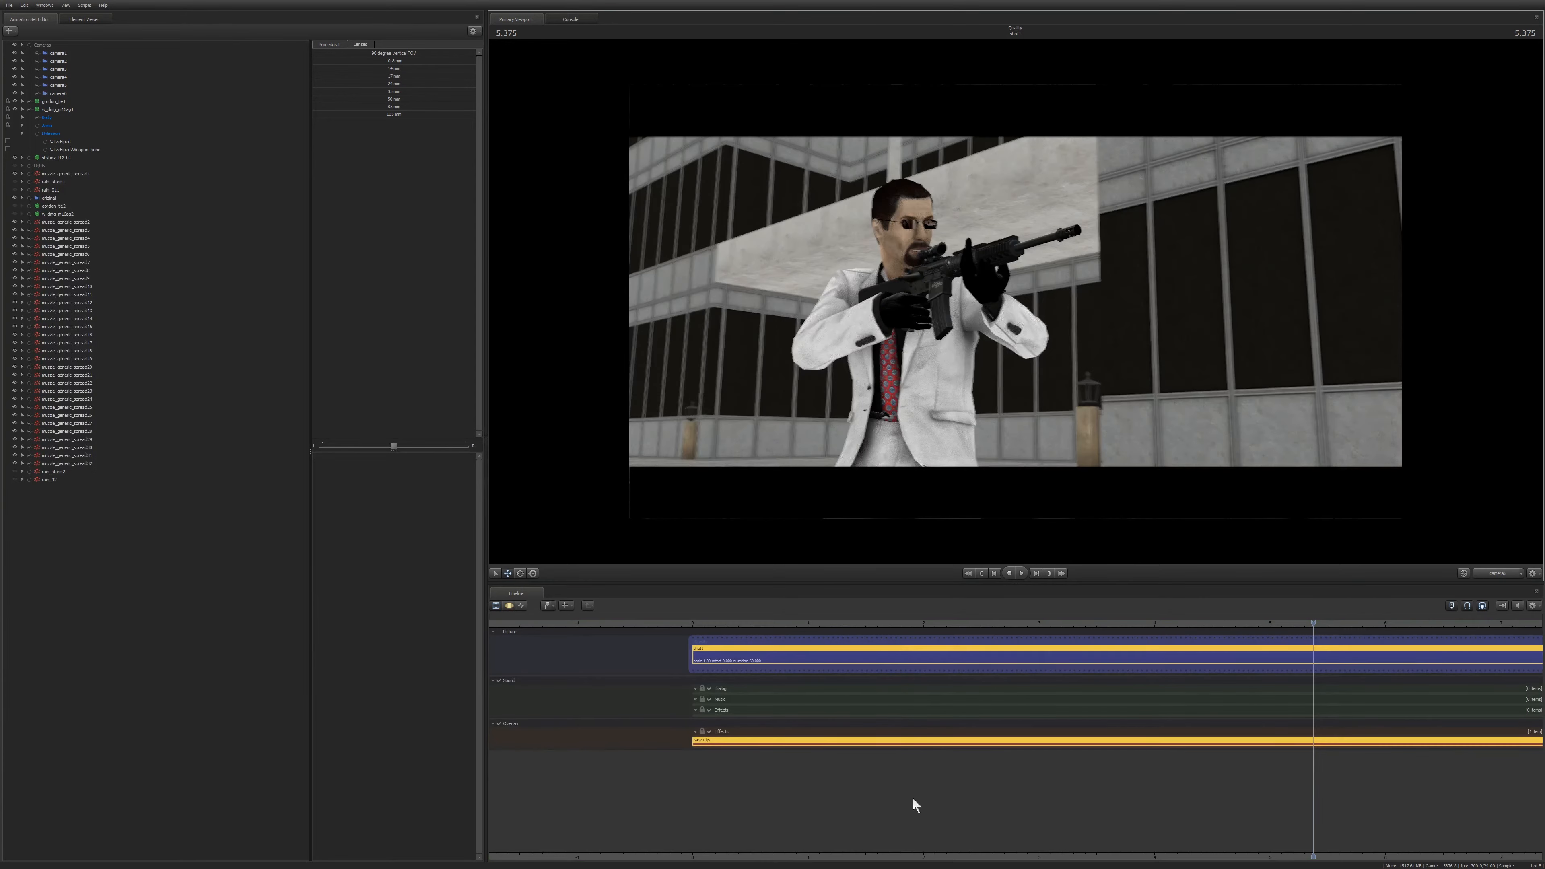
{"action": "left_click", "coordinate": [884, 741]}
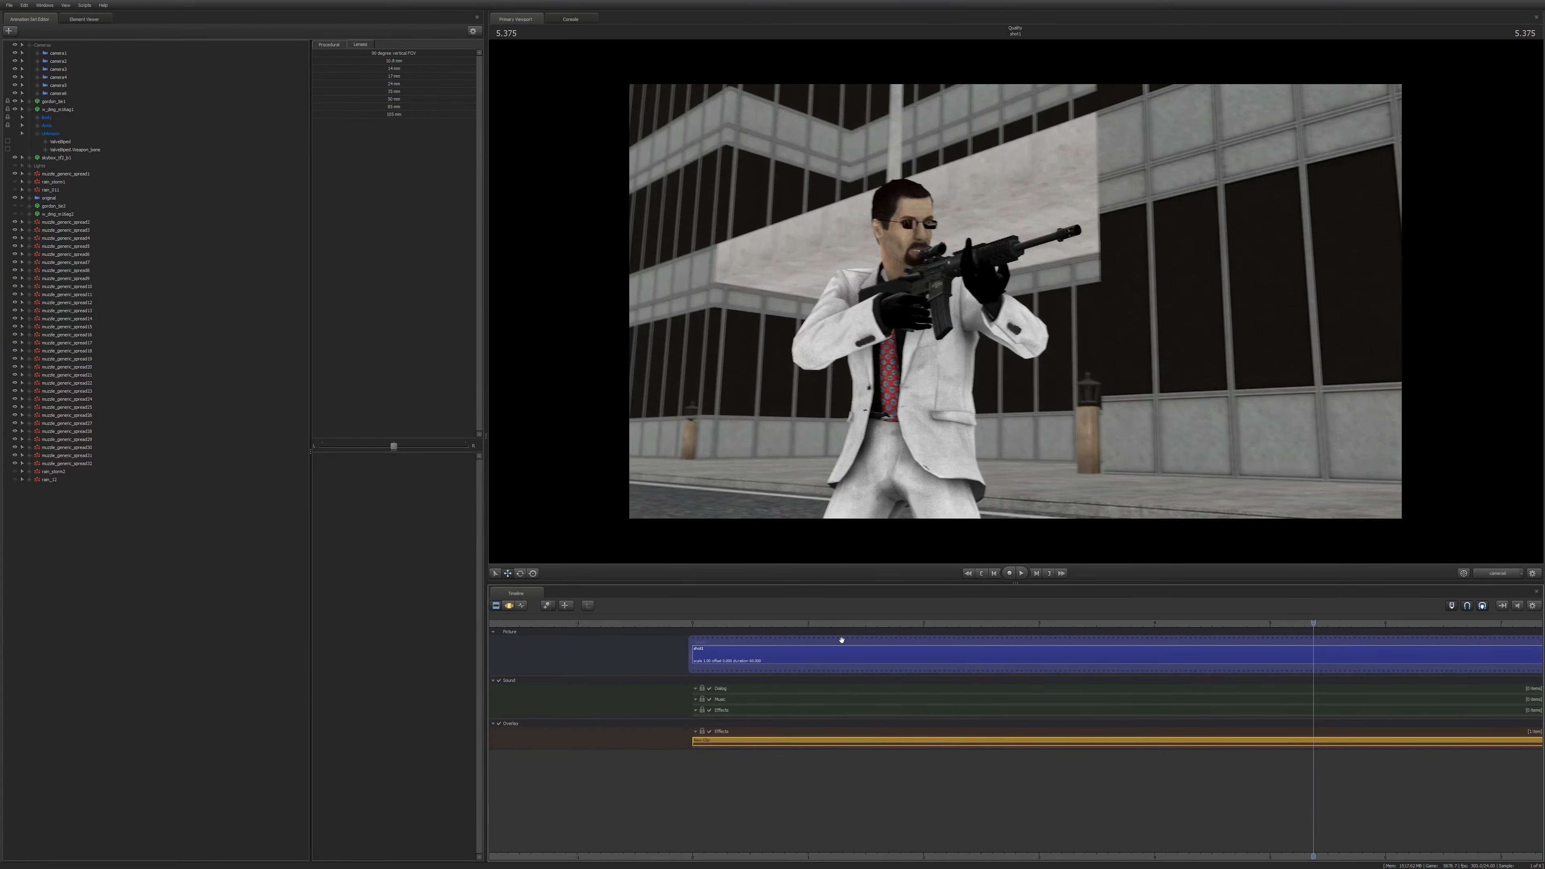
{"action": "left_click", "coordinate": [768, 741]}
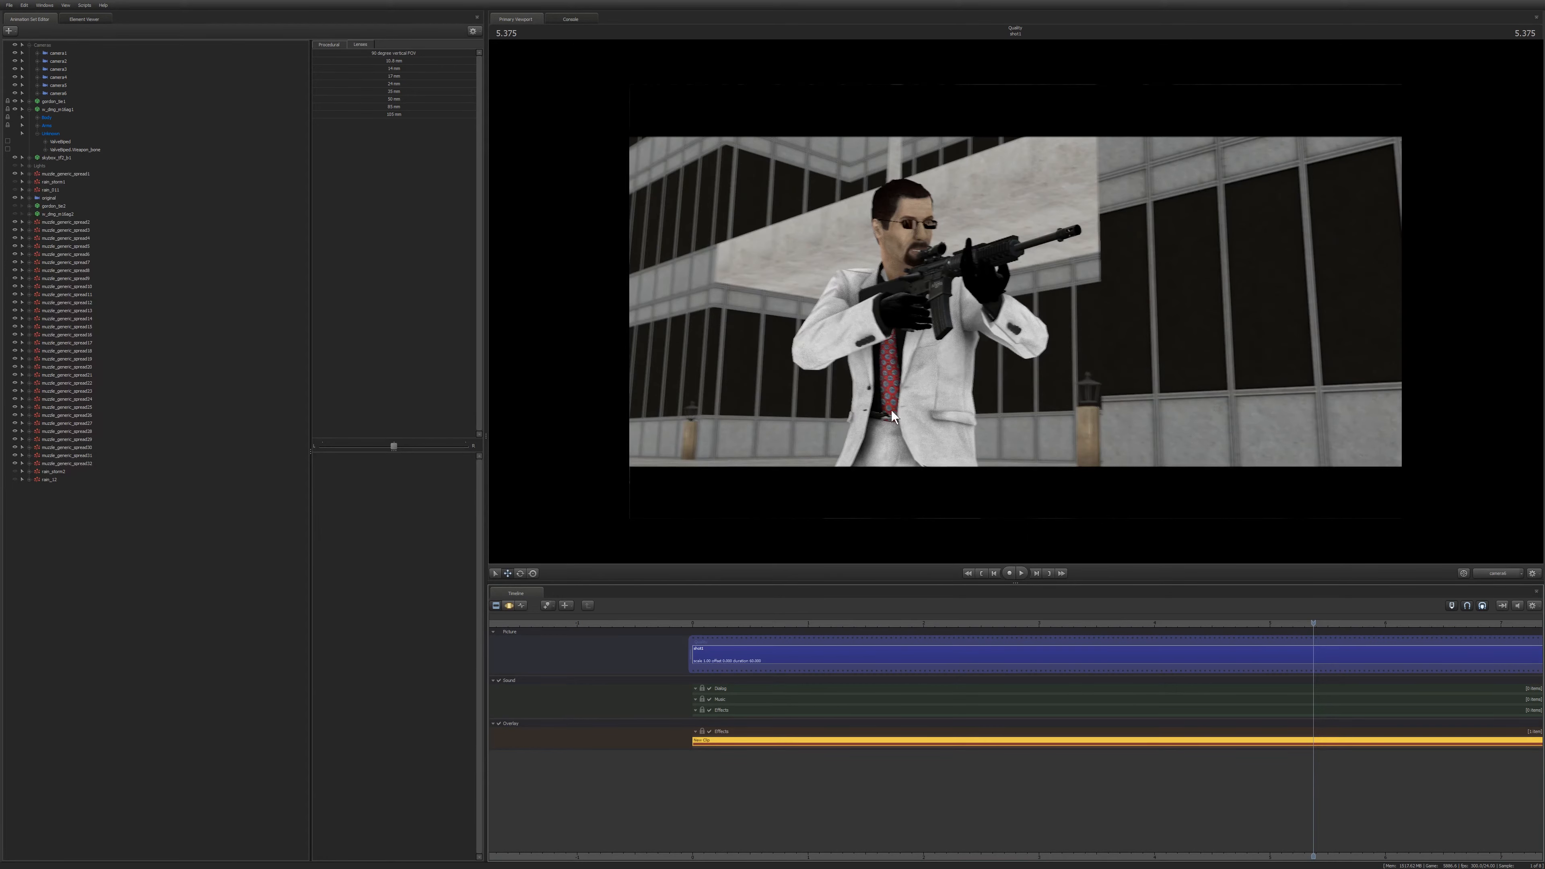
{"action": "key", "text": "F3"}
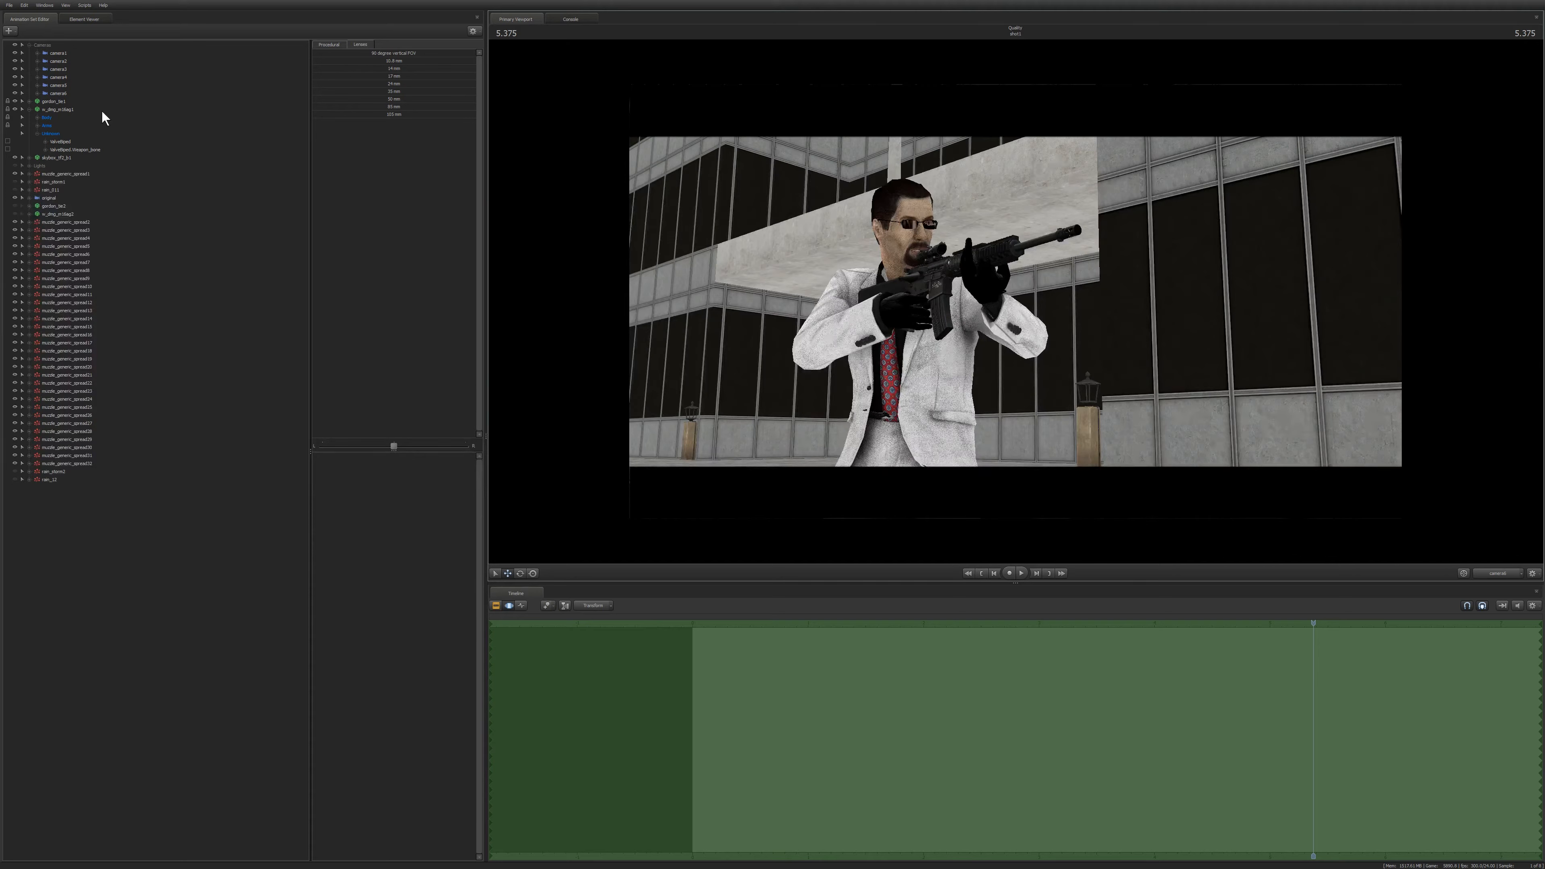
Reselect camera6 and dolly it slightly back from the gunman to loosen the framing.
{"action": "left_click", "coordinate": [71, 93]}
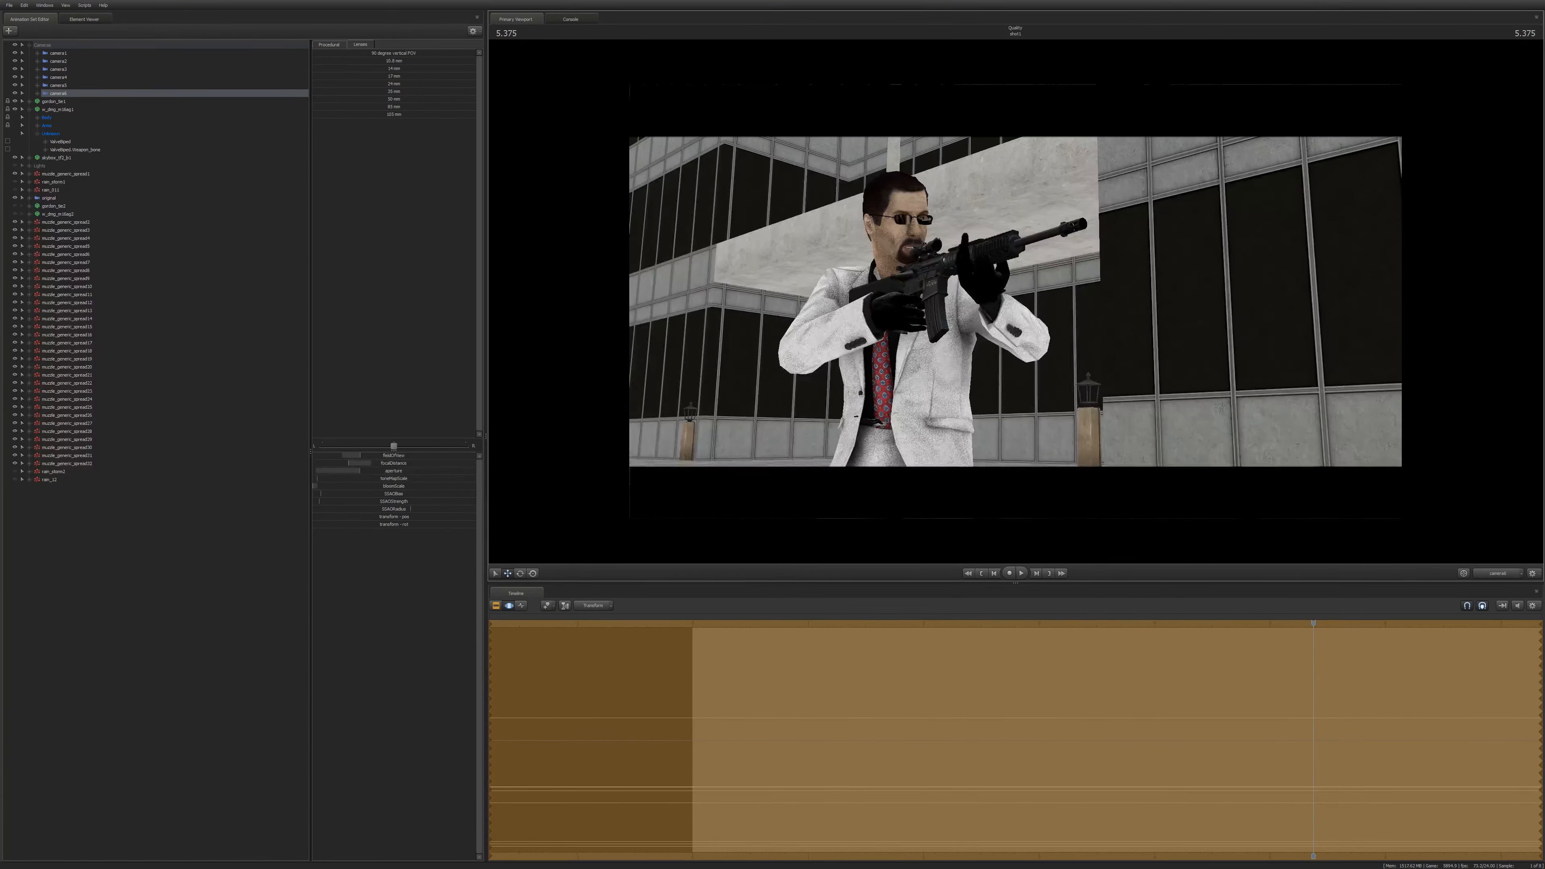
{"action": "key", "text": "s"}
{"action": "key", "text": "s"}
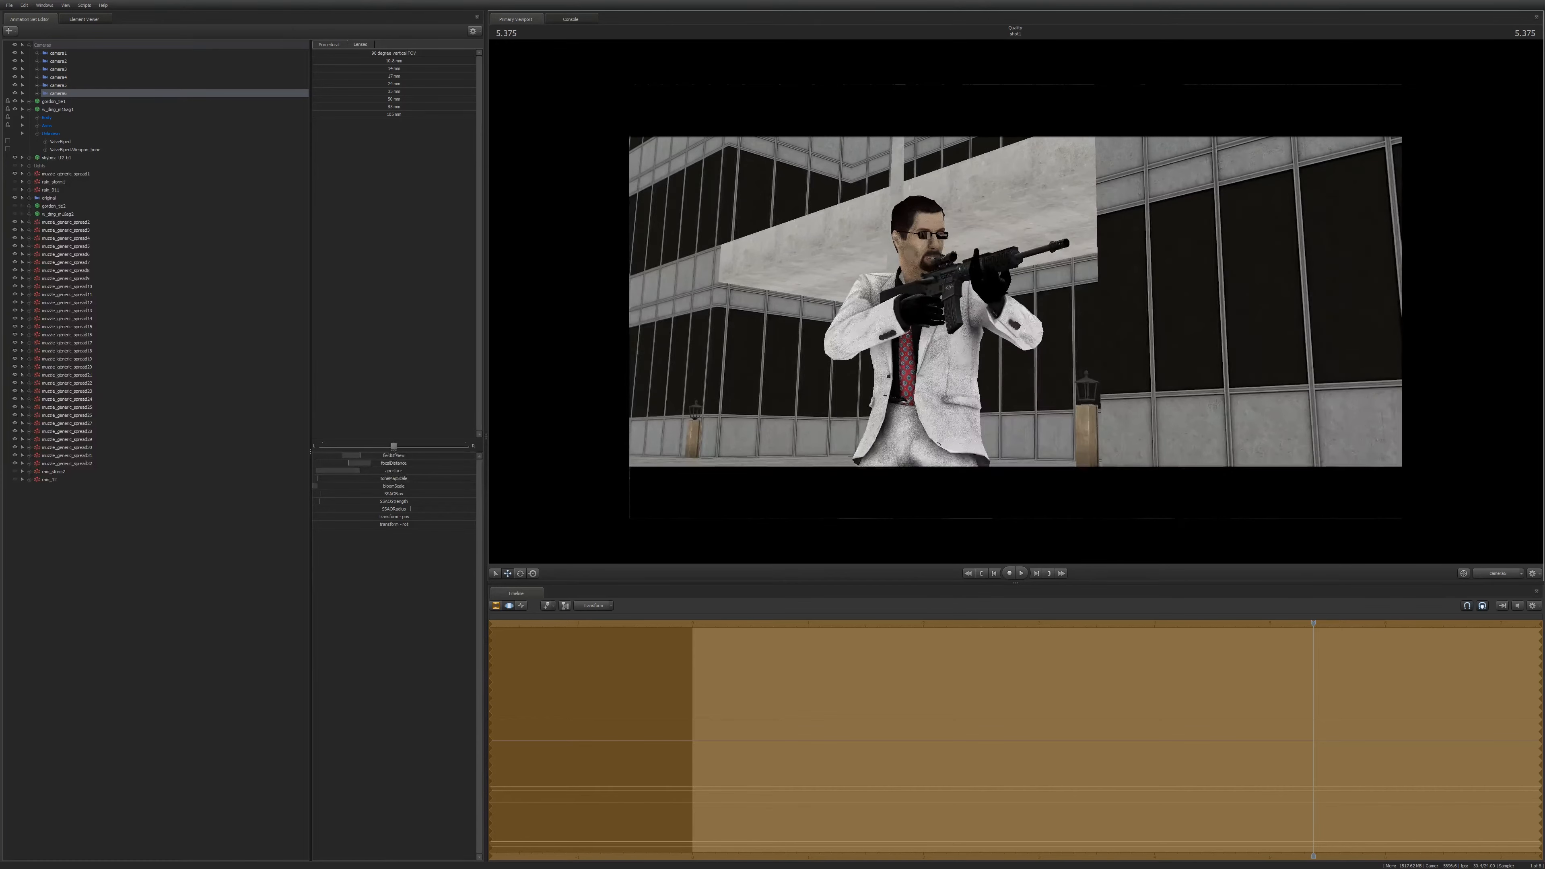
{"action": "key", "text": "w"}
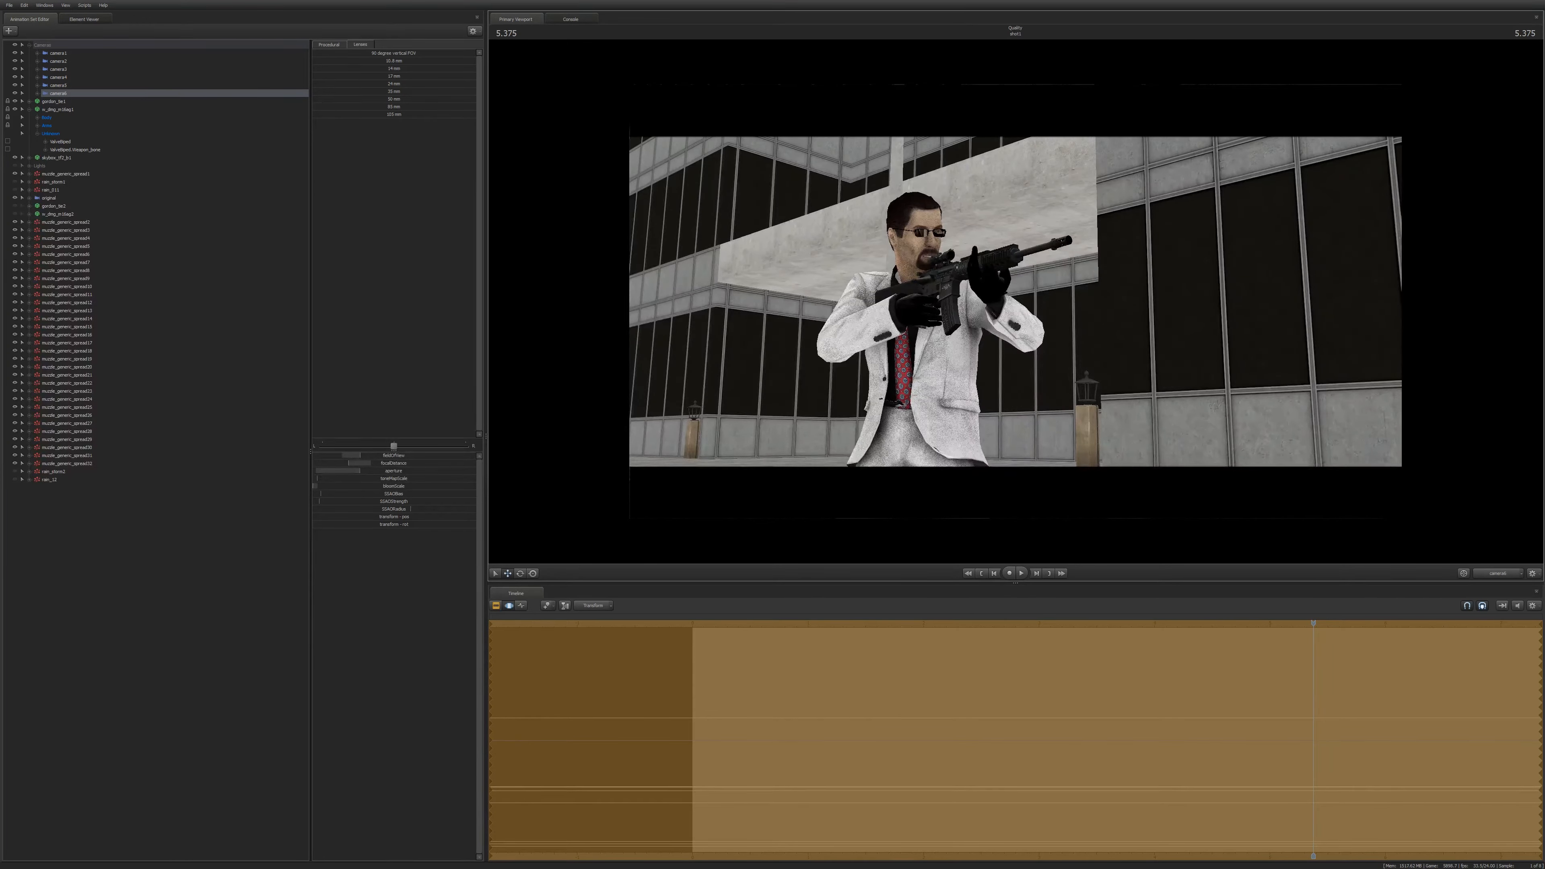
Nudge one of camera6's control sliders slightly in the camera controls list.
{"action": "key", "text": "F2"}
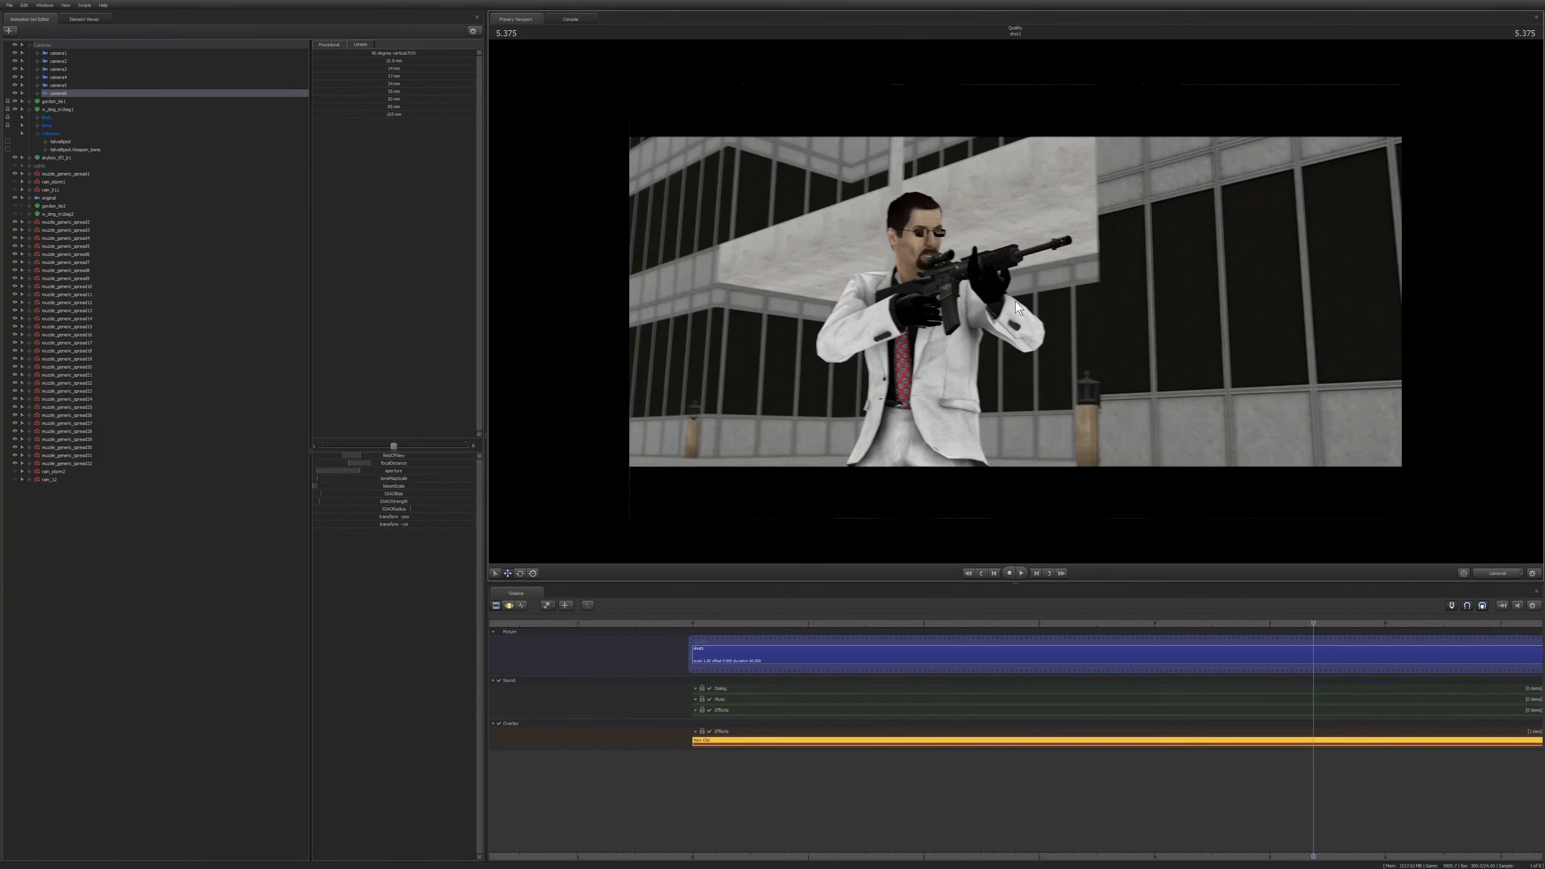
{"action": "key", "text": "F3"}
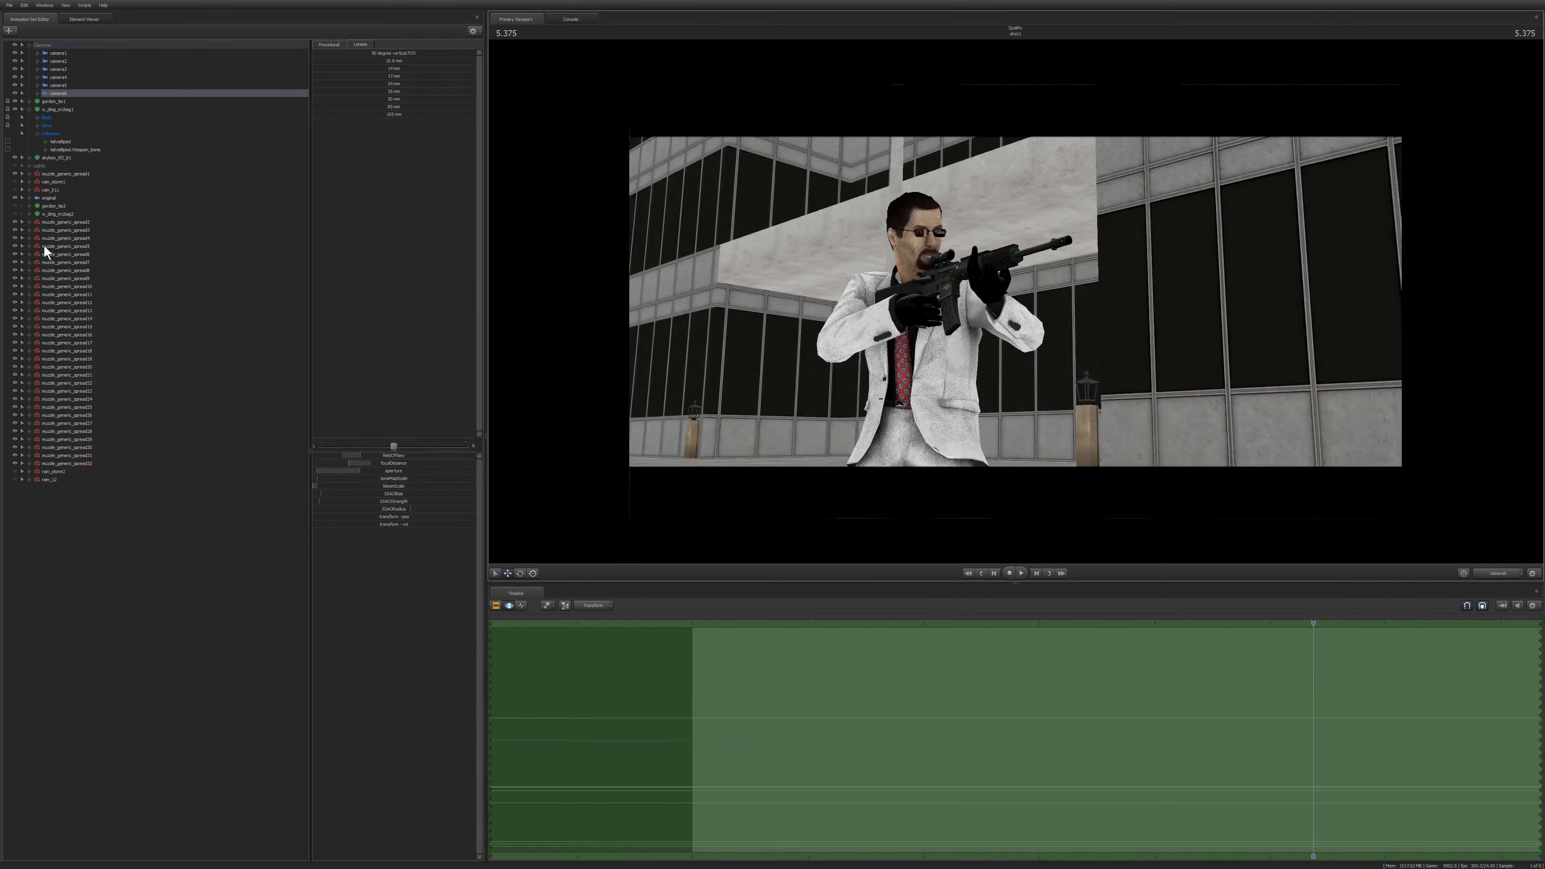
{"action": "mouse_move", "coordinate": [362, 467]}
{"action": "left_mouse_down"}
{"action": "mouse_move", "coordinate": [401, 460]}
{"action": "mouse_move", "coordinate": [374, 471]}
{"action": "left_mouse_up"}
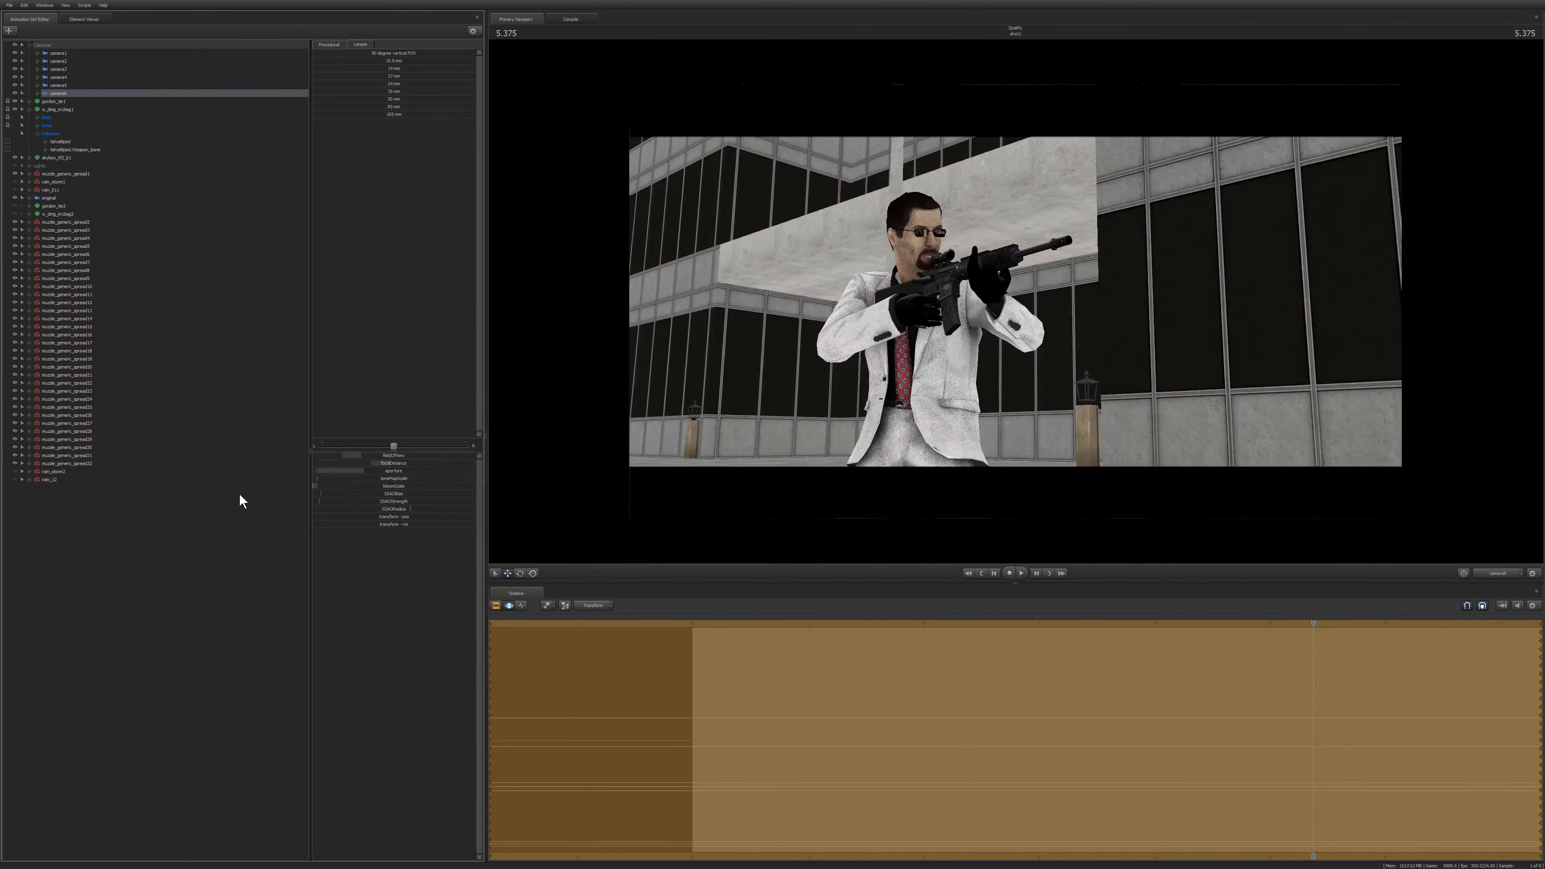
Cycle through the clip, motion and graph editors and the element viewer, then return to the animation set editor.
{"action": "key", "text": "F2"}
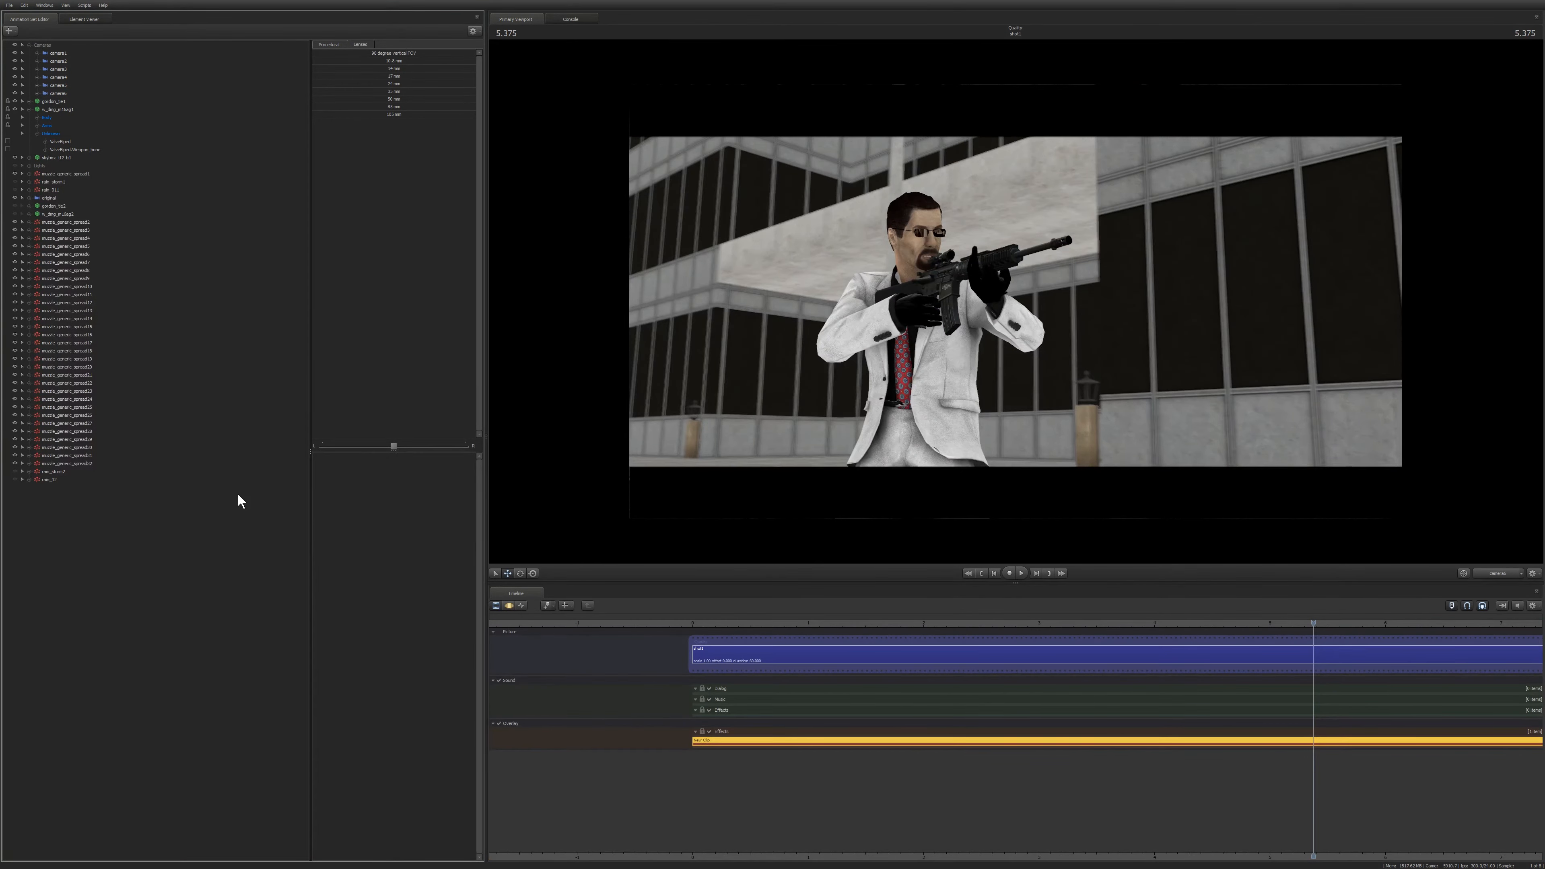
{"action": "key", "text": "F4"}
{"action": "left_click", "coordinate": [59, 92]}
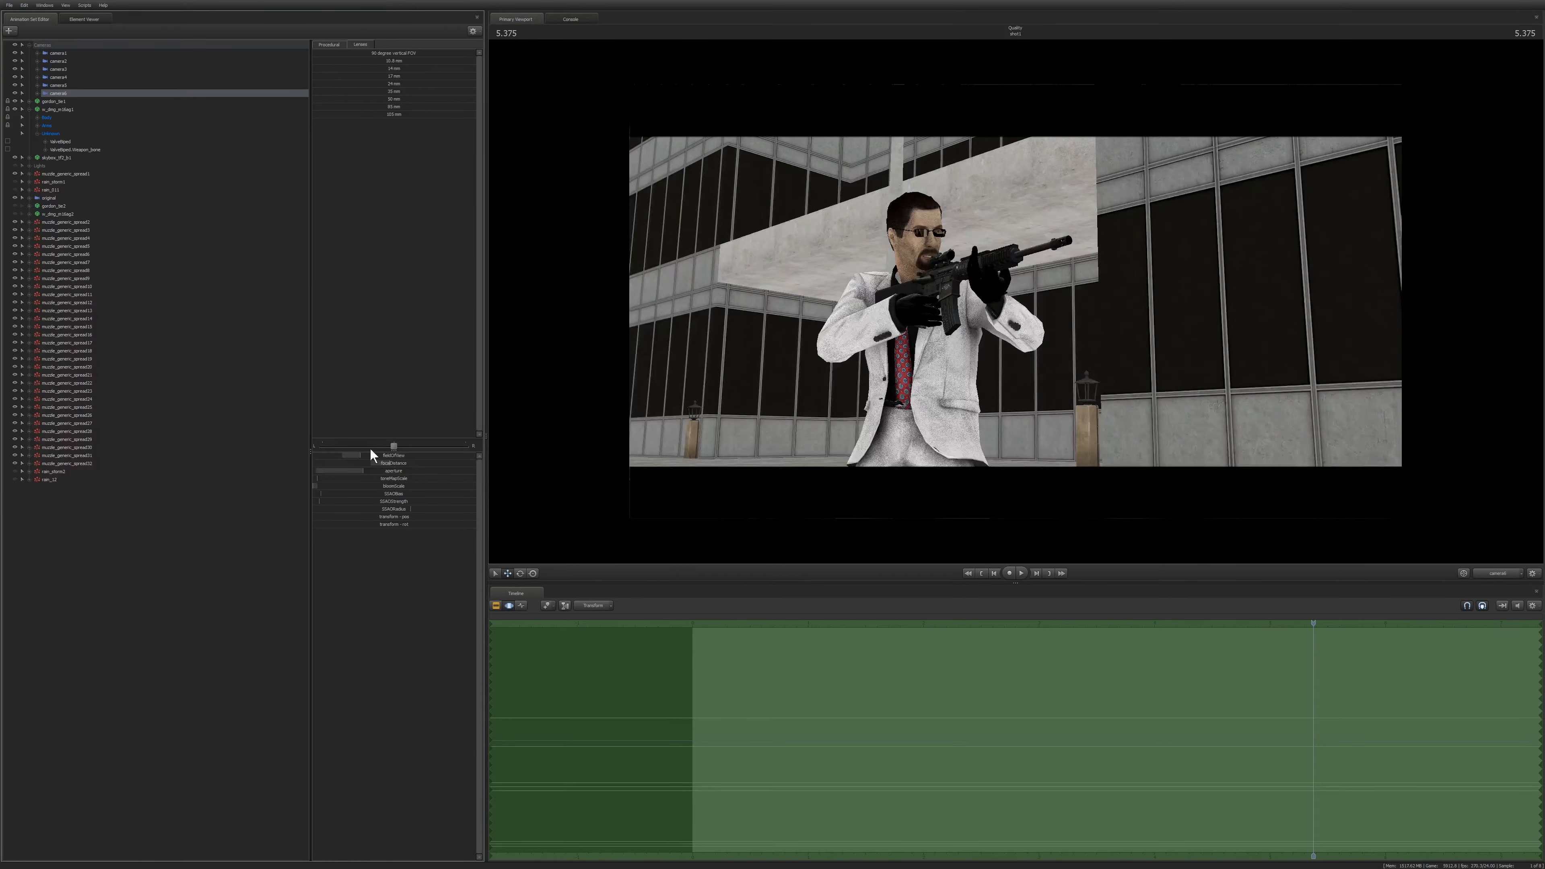
{"action": "key", "text": "F3"}
{"action": "key", "text": "F2"}
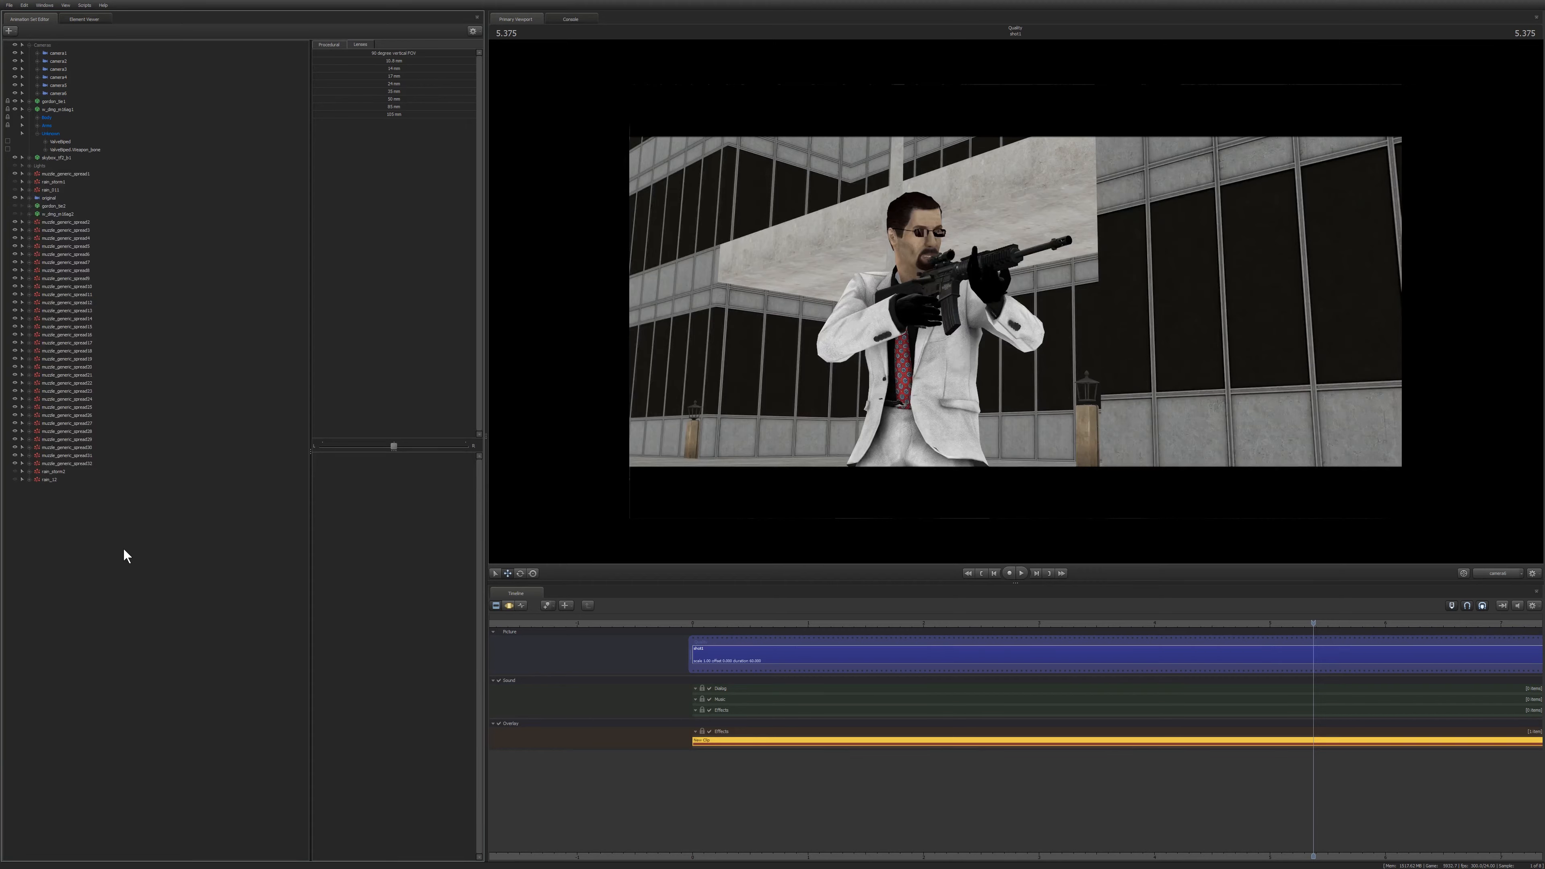
{"action": "key", "text": "ctrl+Tab"}
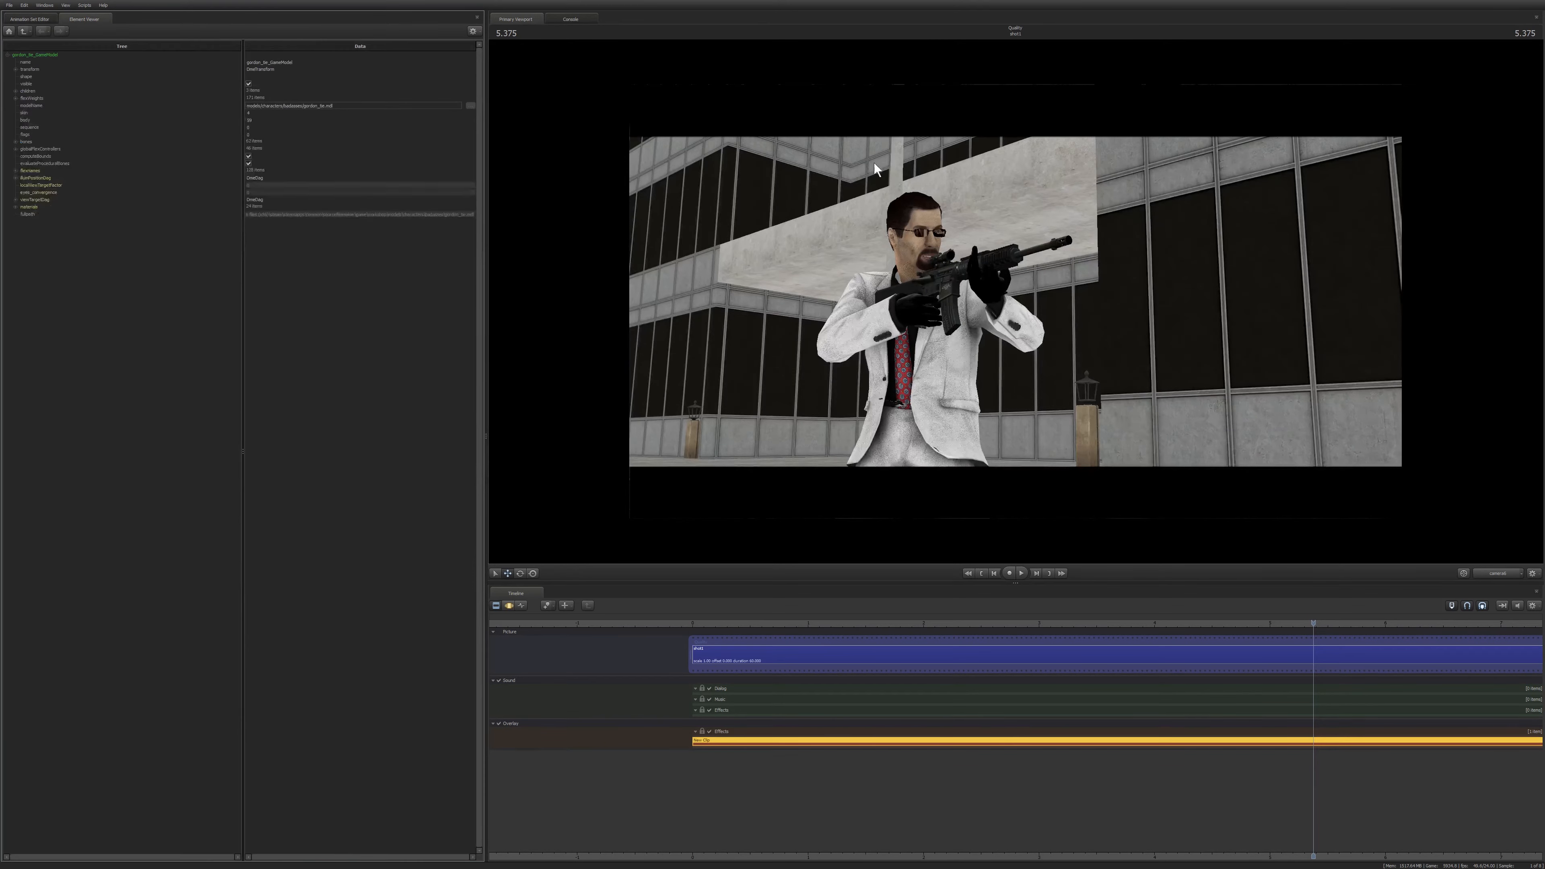
{"action": "key", "text": "F3"}
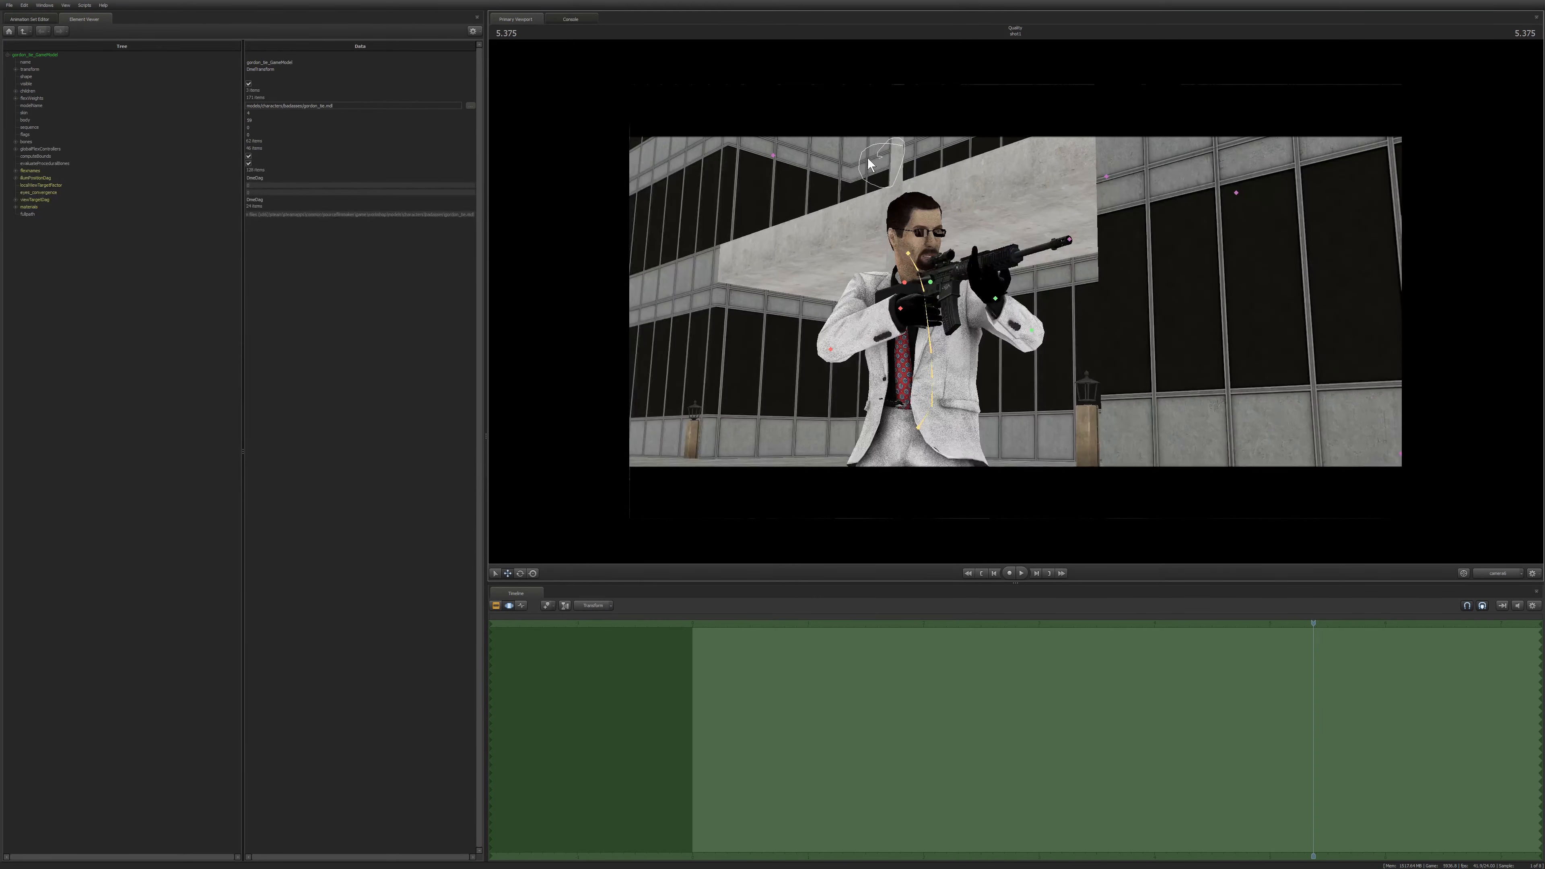
{"action": "key", "text": "F2"}
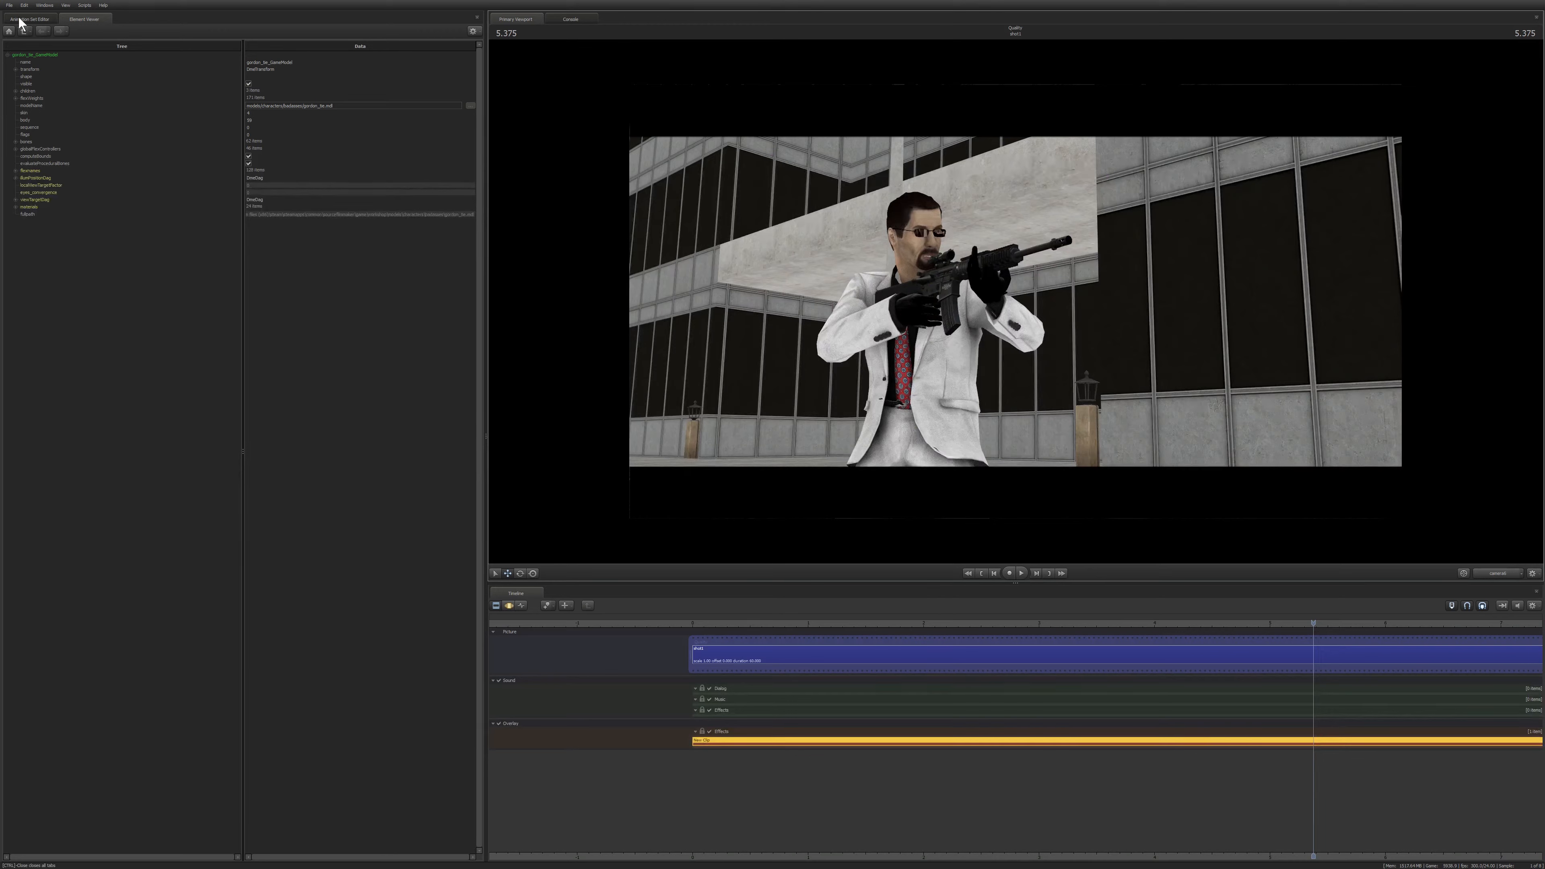
{"action": "left_click", "coordinate": [23, 19]}
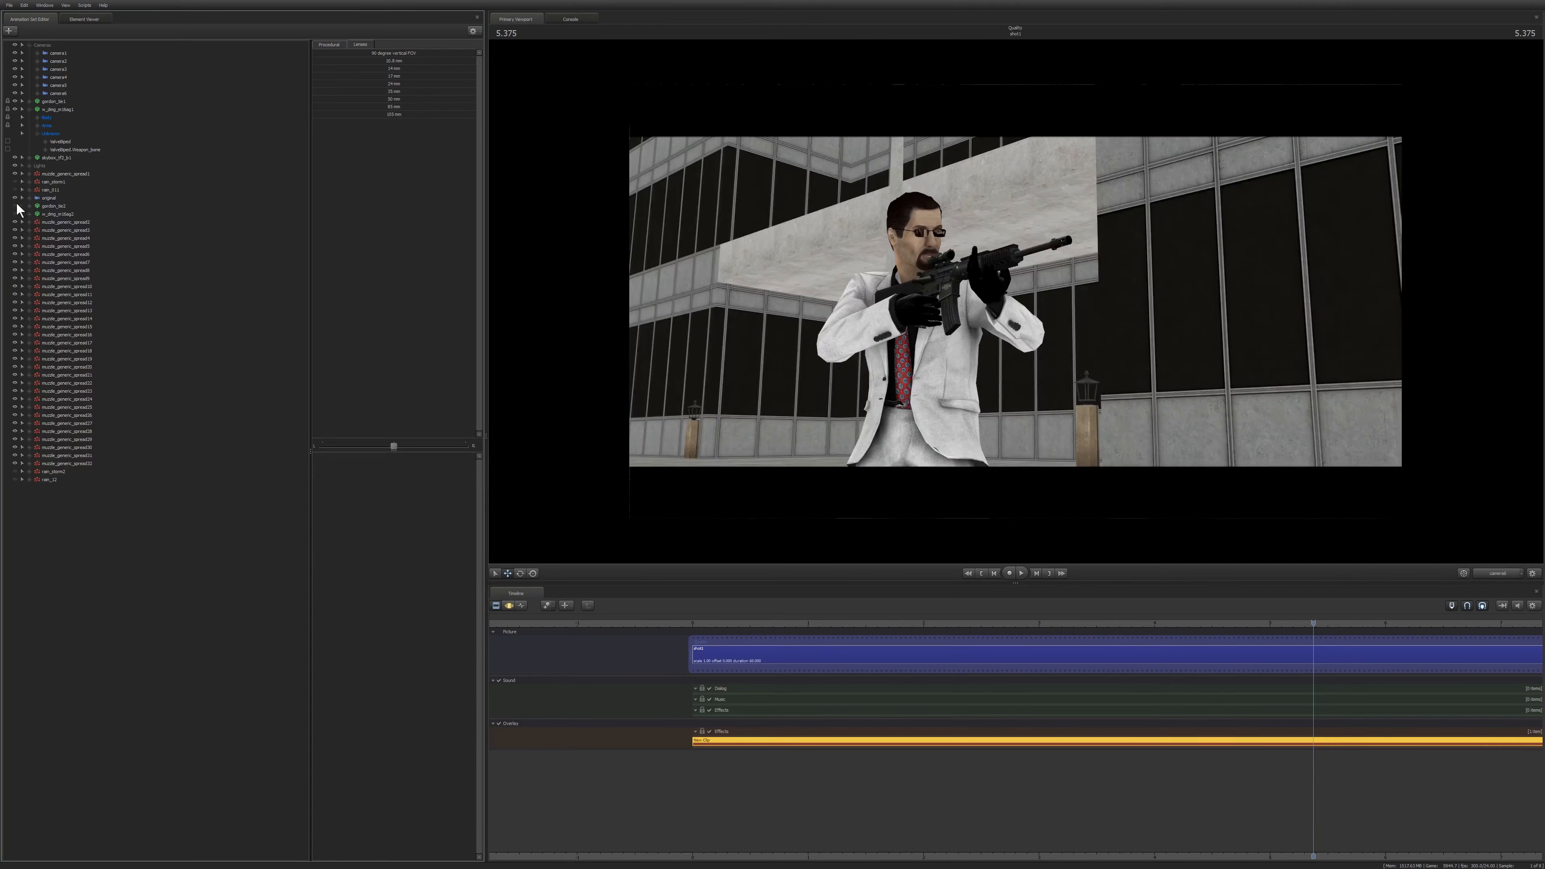
Turn on the viewport's full lighting render preview from its context menu and switch back to the motion editor.
{"action": "right_click", "coordinate": [851, 275]}
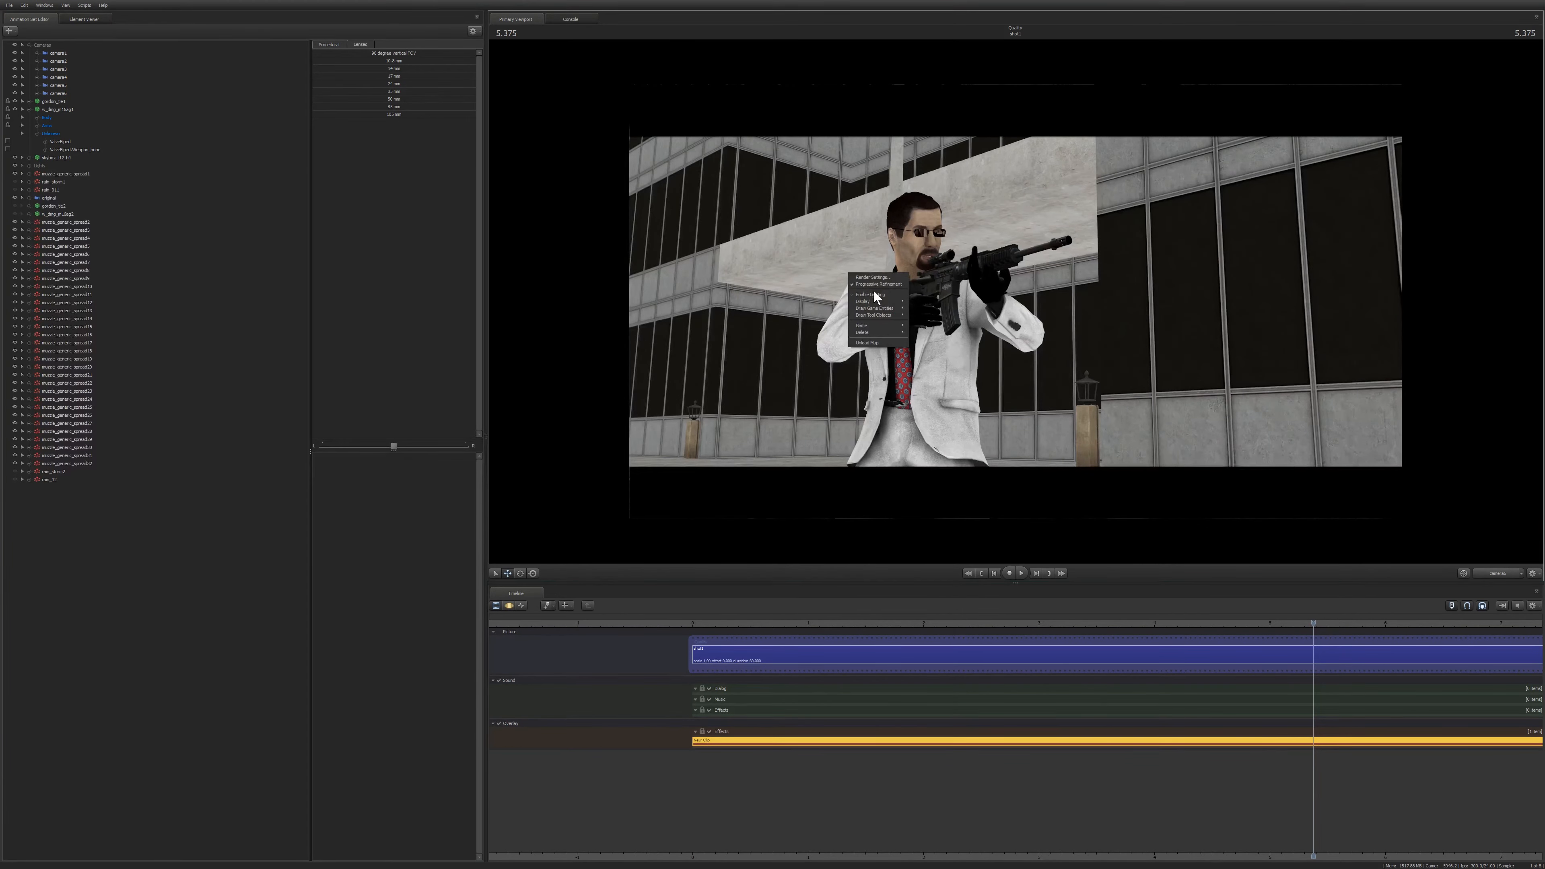
{"action": "left_click", "coordinate": [872, 291]}
{"action": "key", "text": "F3"}
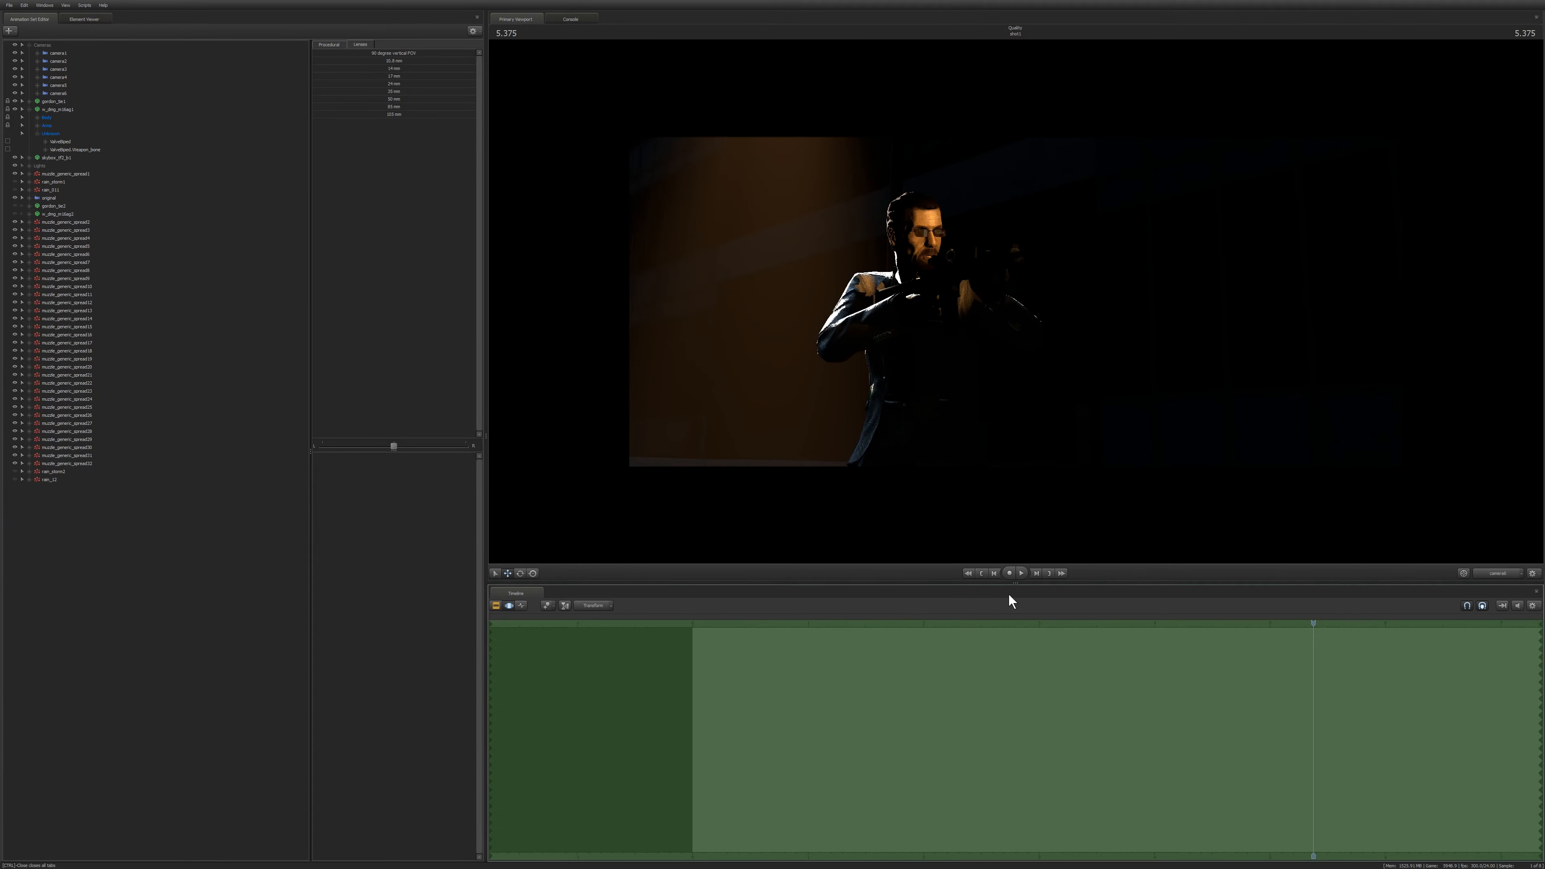
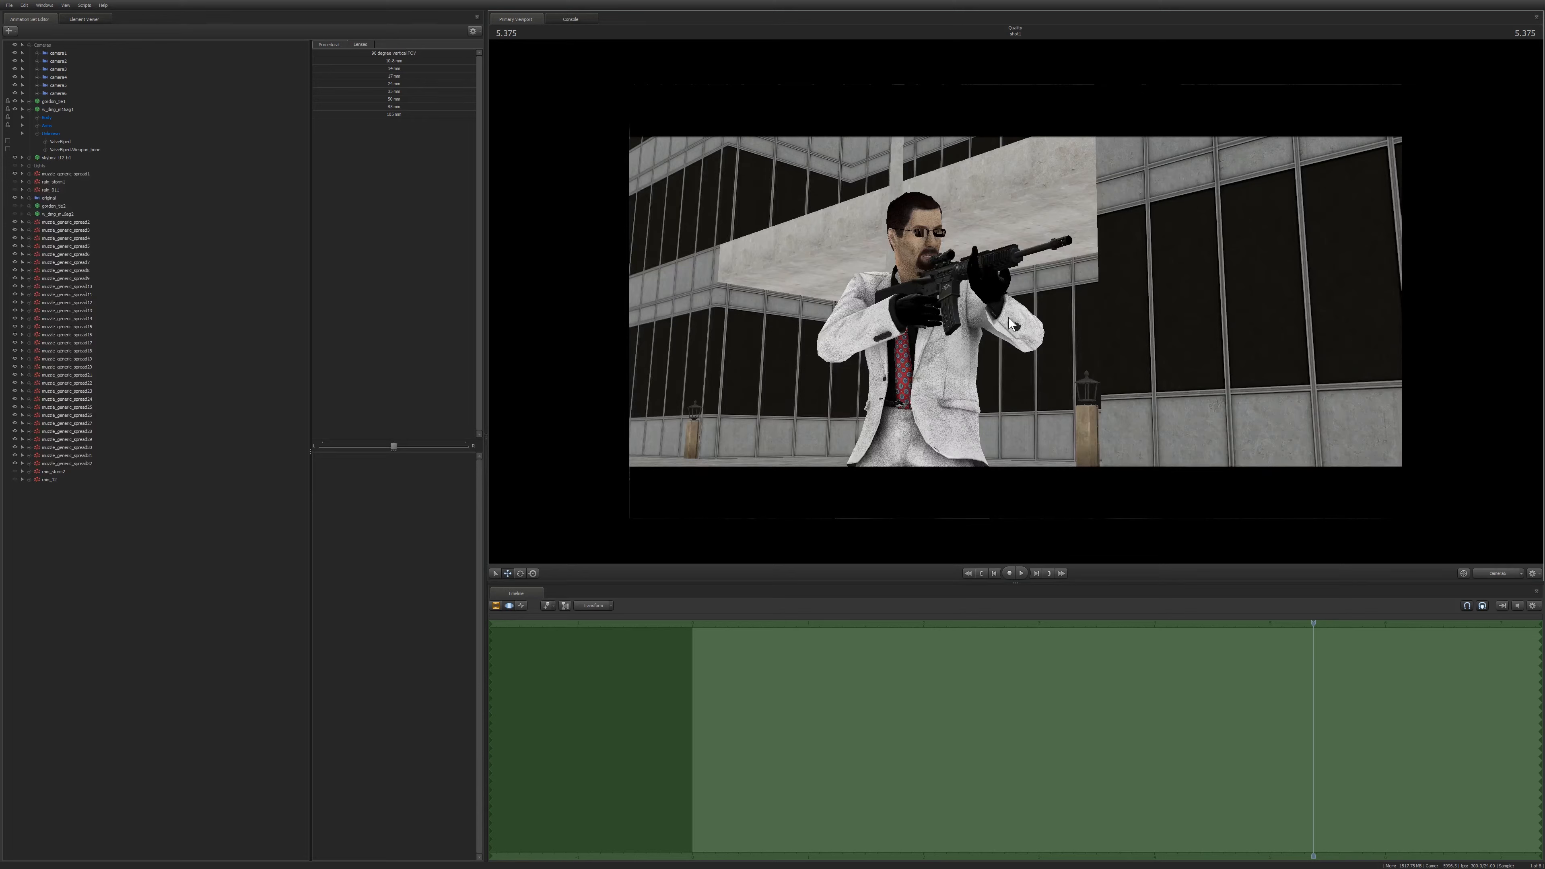
Play back the shot and return to its start to preview the gunman's animation.
{"action": "key", "text": "F2"}
{"action": "key", "text": "space"}
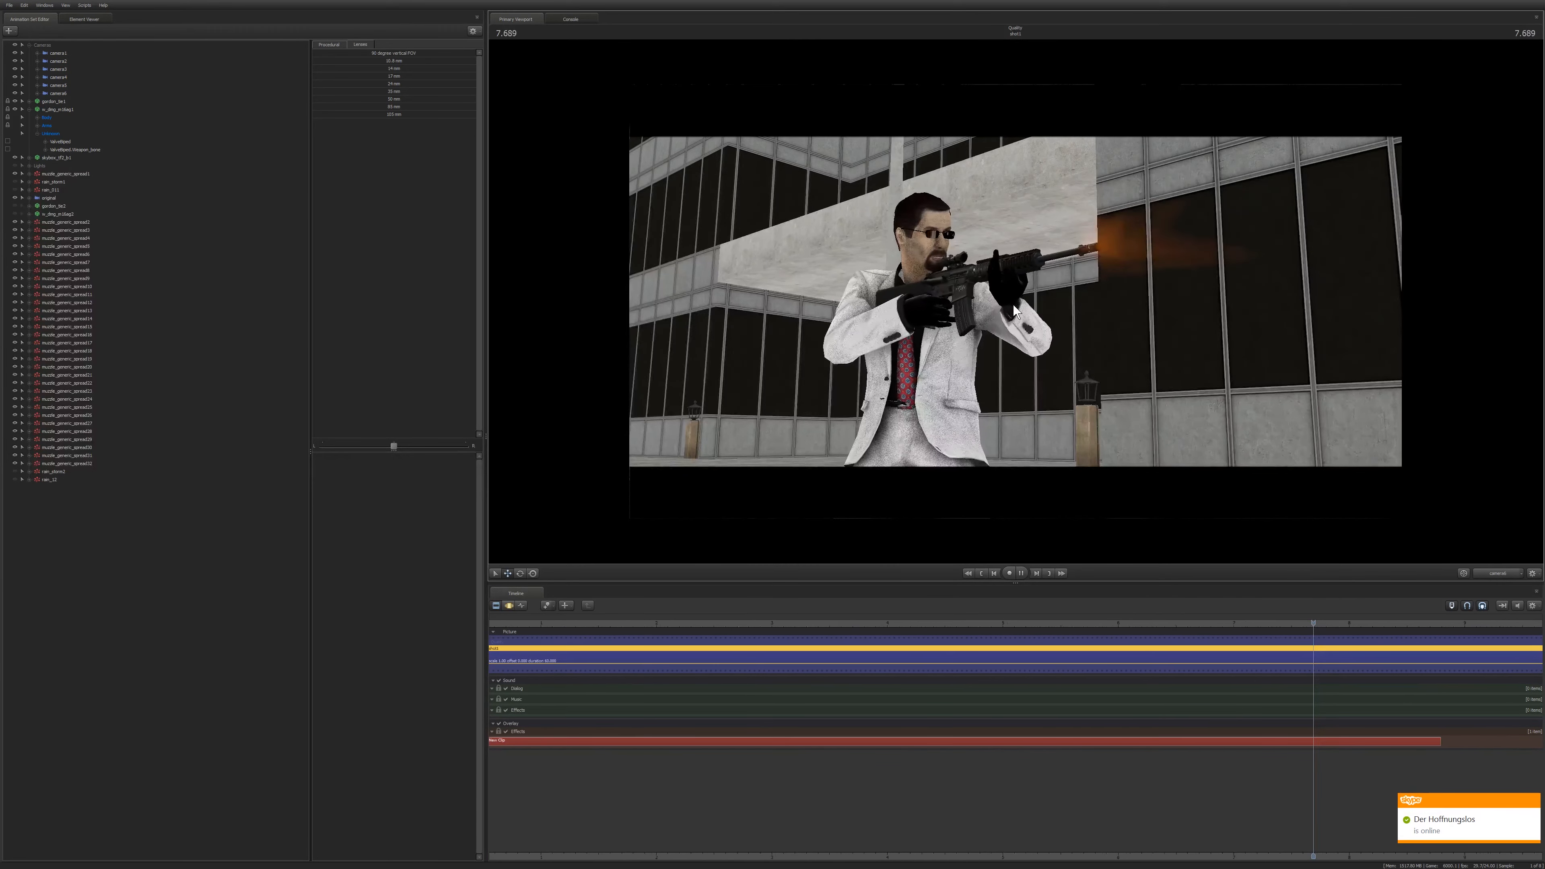
{"action": "key", "text": "space"}
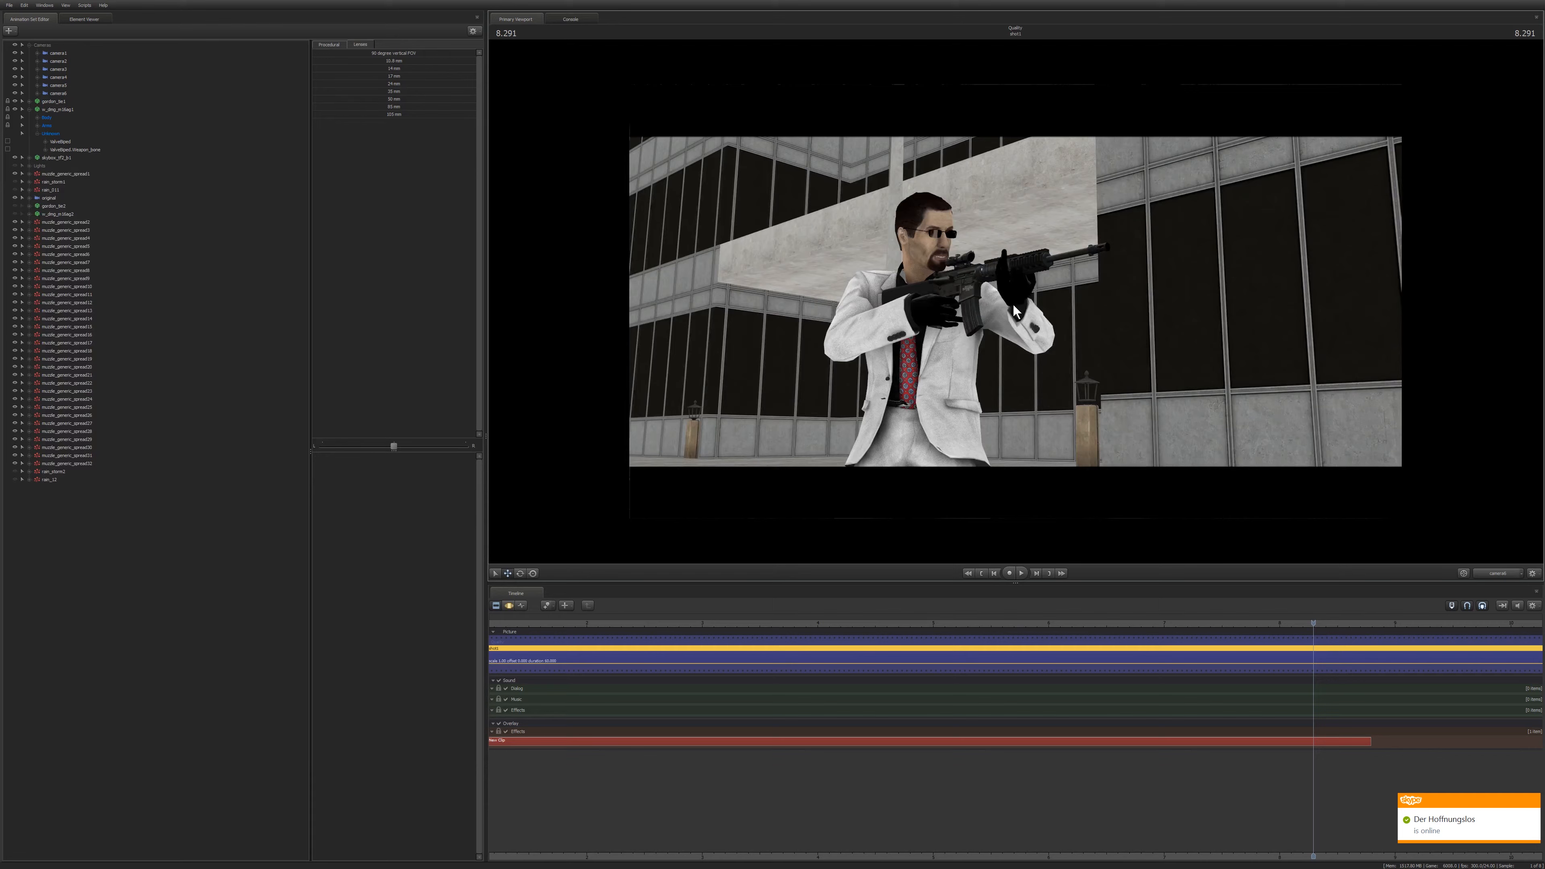
{"action": "key", "text": "Home"}
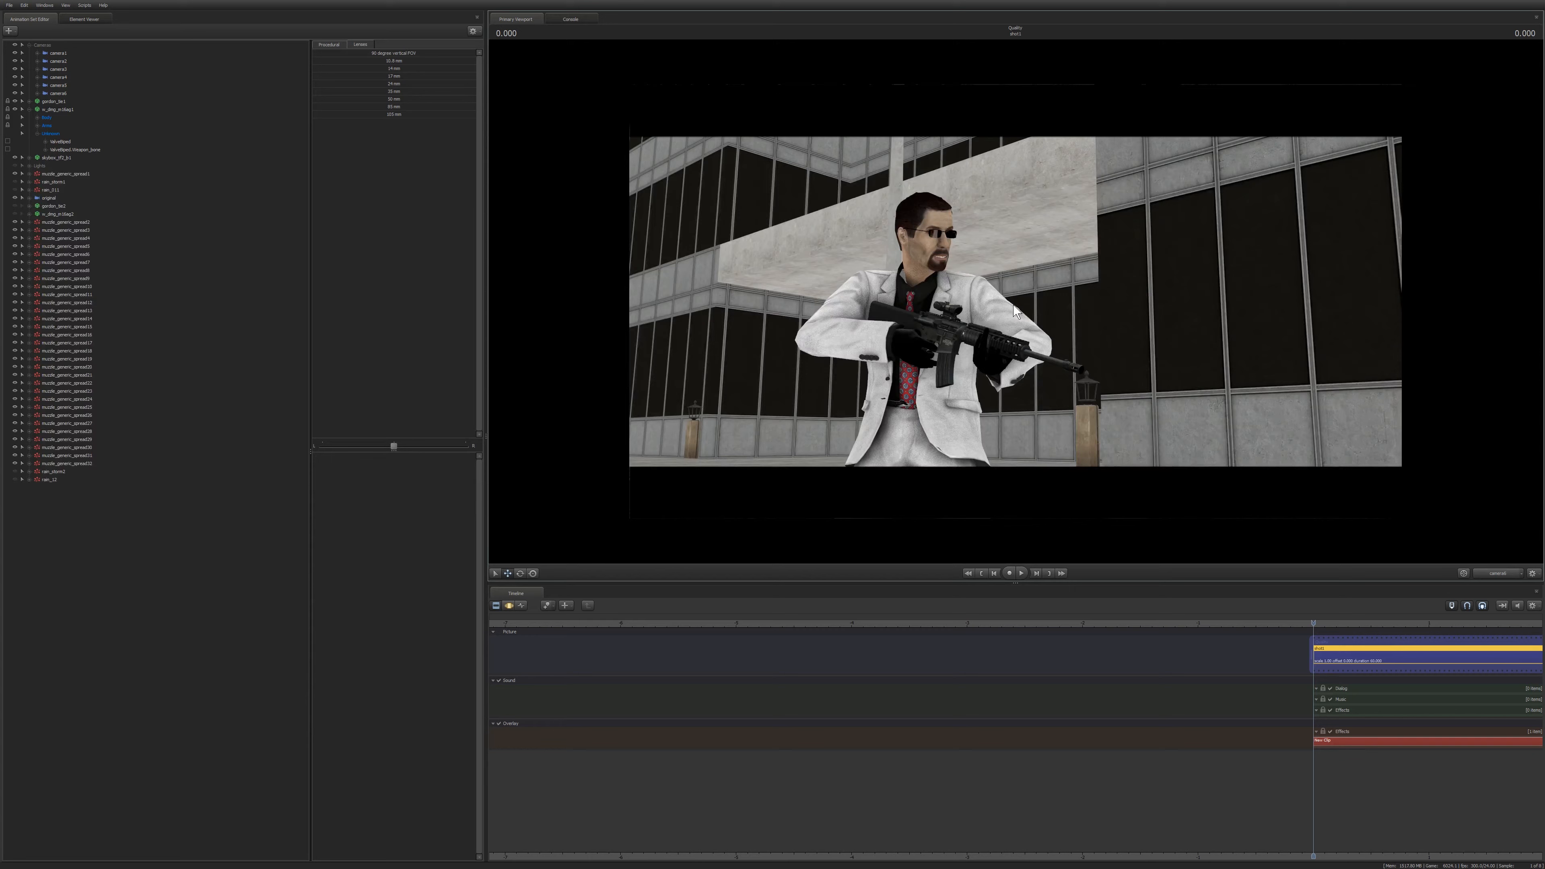
Select camera6 and turn it slightly so the gunman shifts left of the frame centre.
{"action": "key", "text": "F2"}
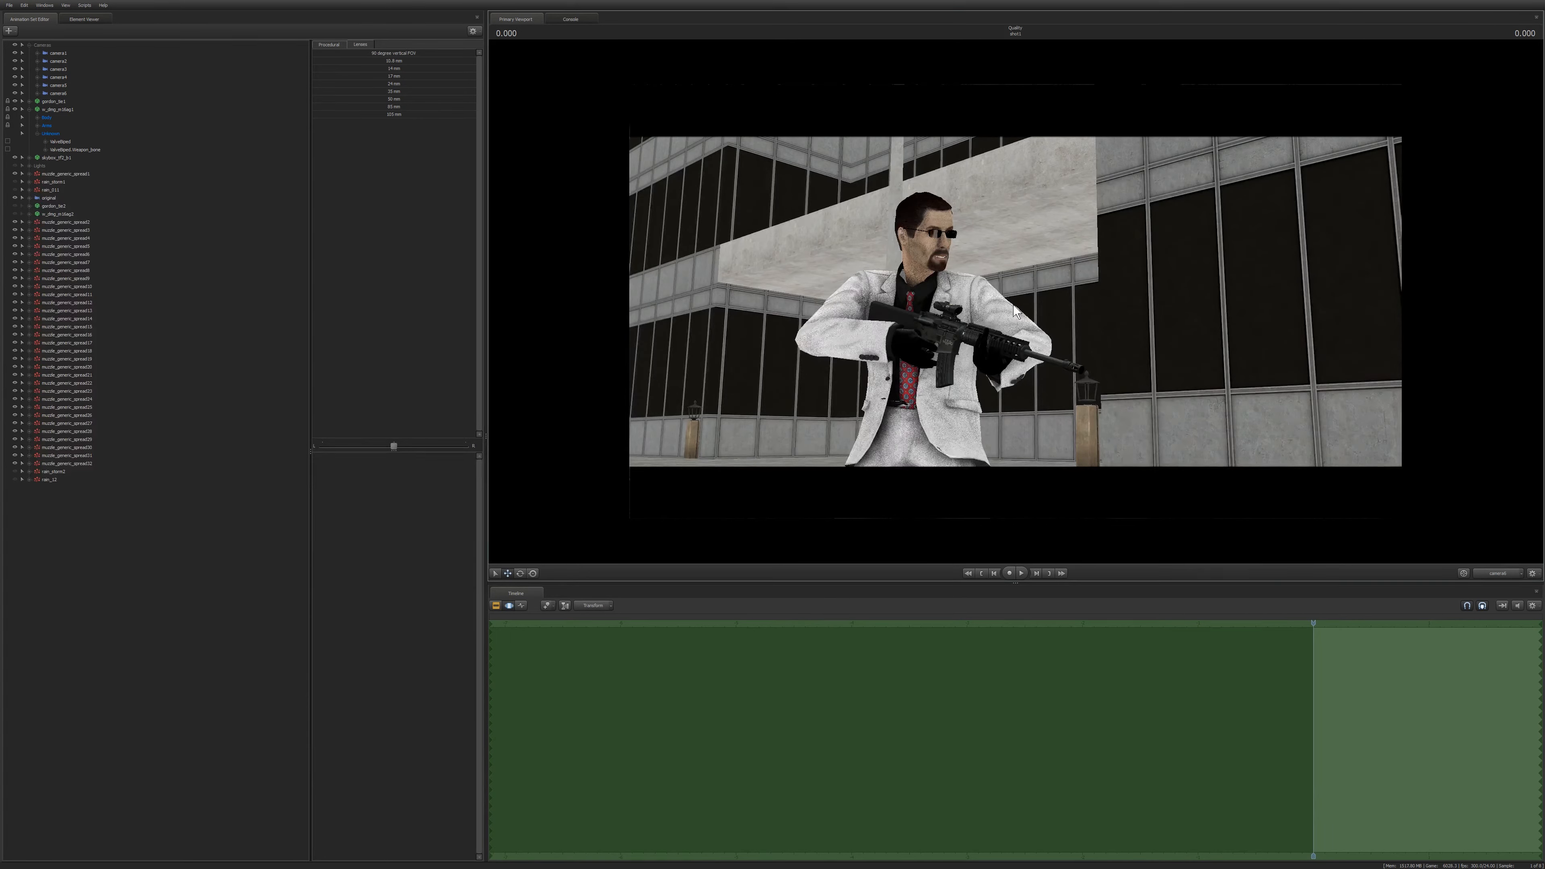
{"action": "left_click", "coordinate": [65, 93]}
{"action": "left_click_drag", "start_coordinate": [1015, 302], "coordinate": [976, 305]}
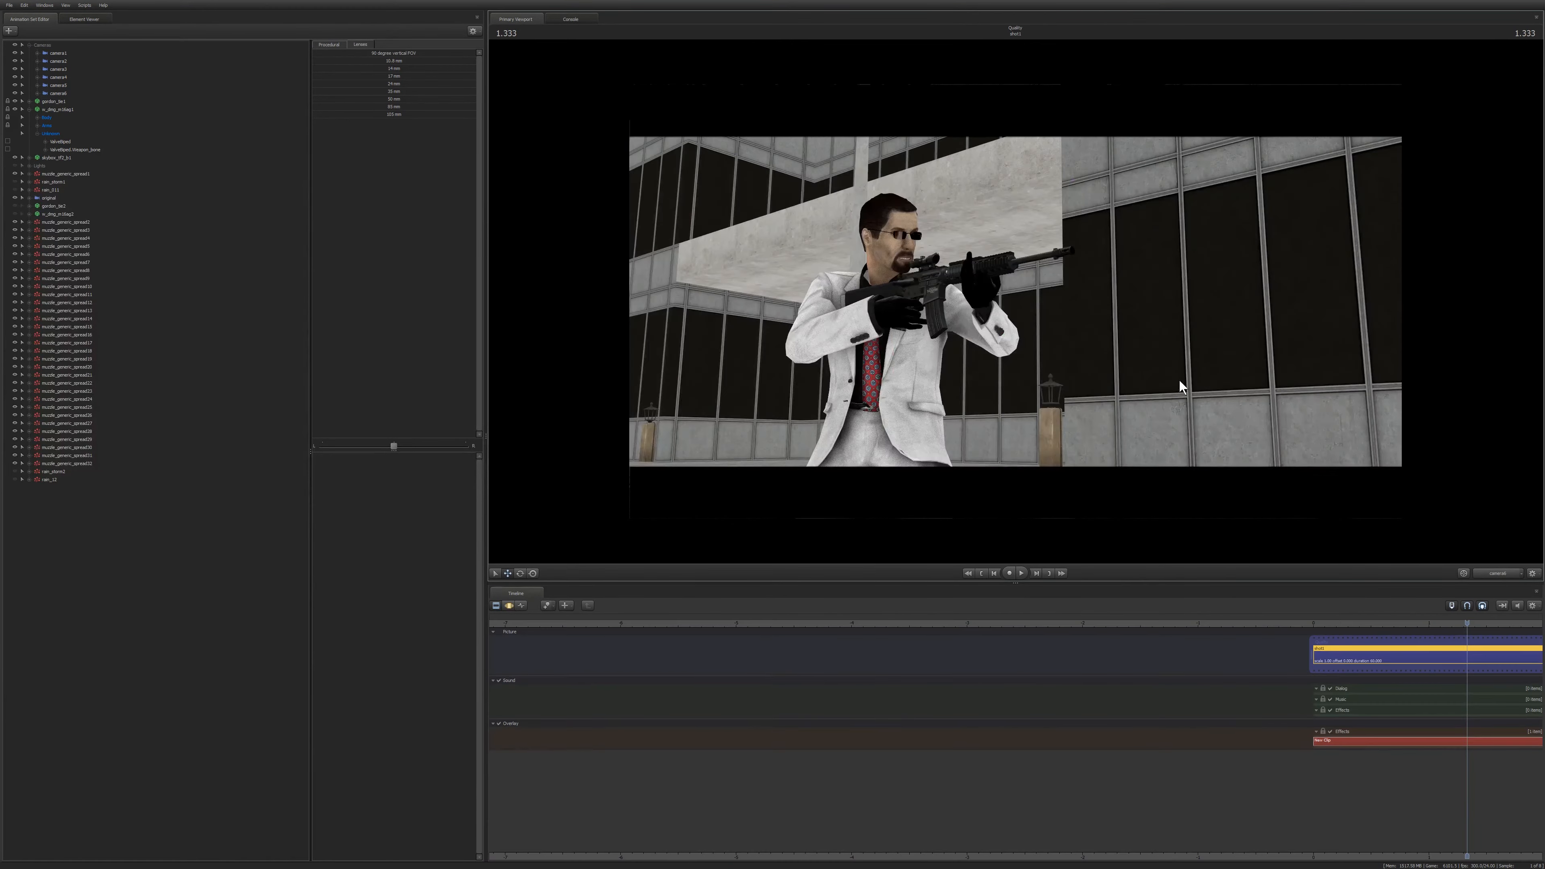
{"action": "key", "text": "F2"}
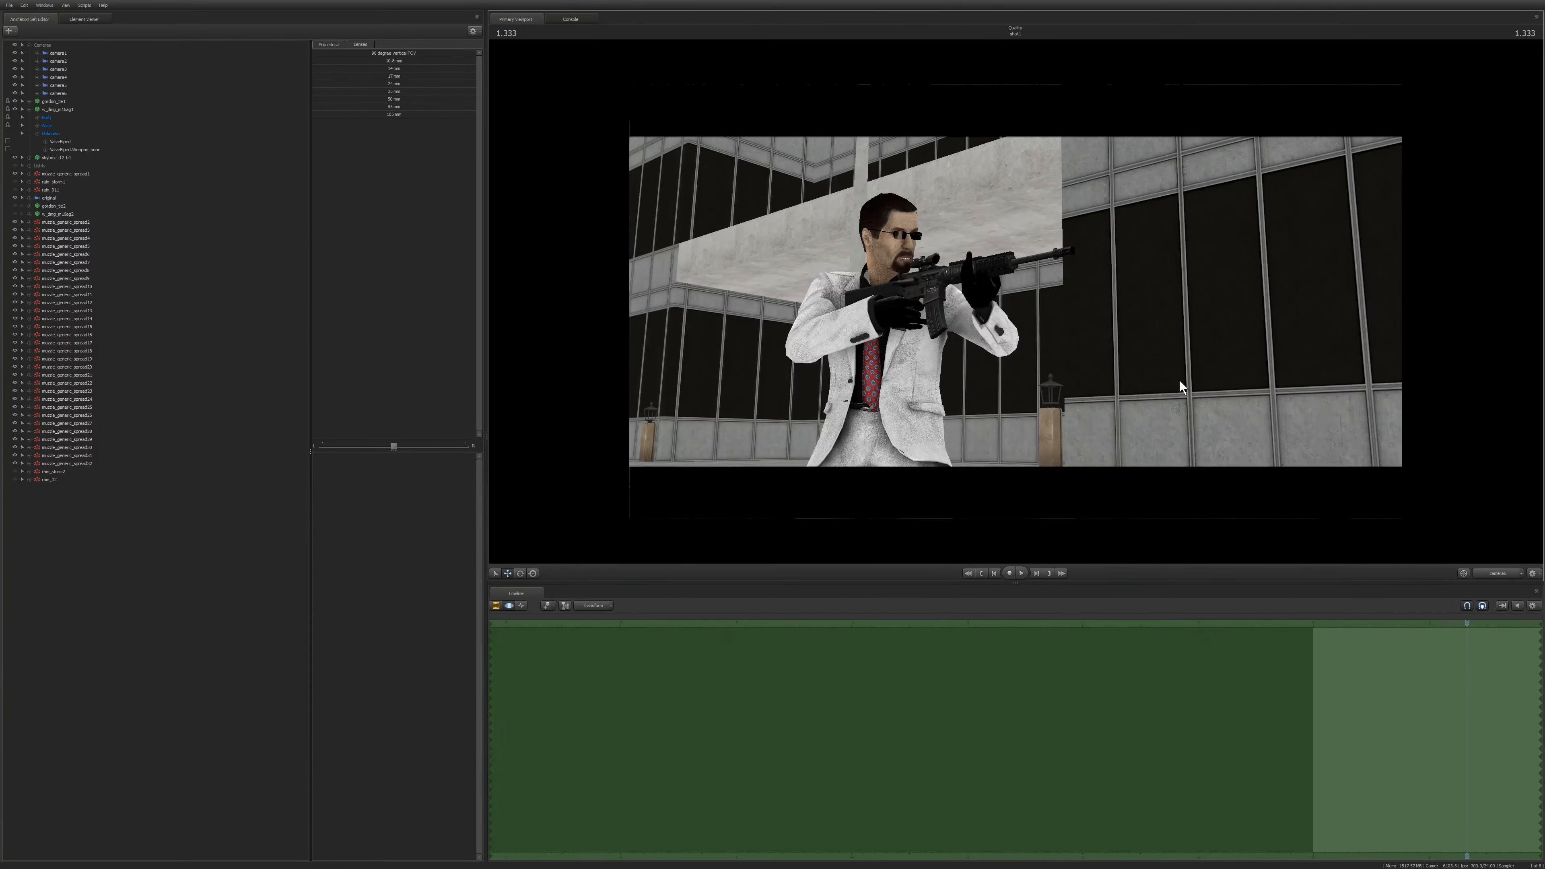
{"action": "left_click", "coordinate": [61, 93]}
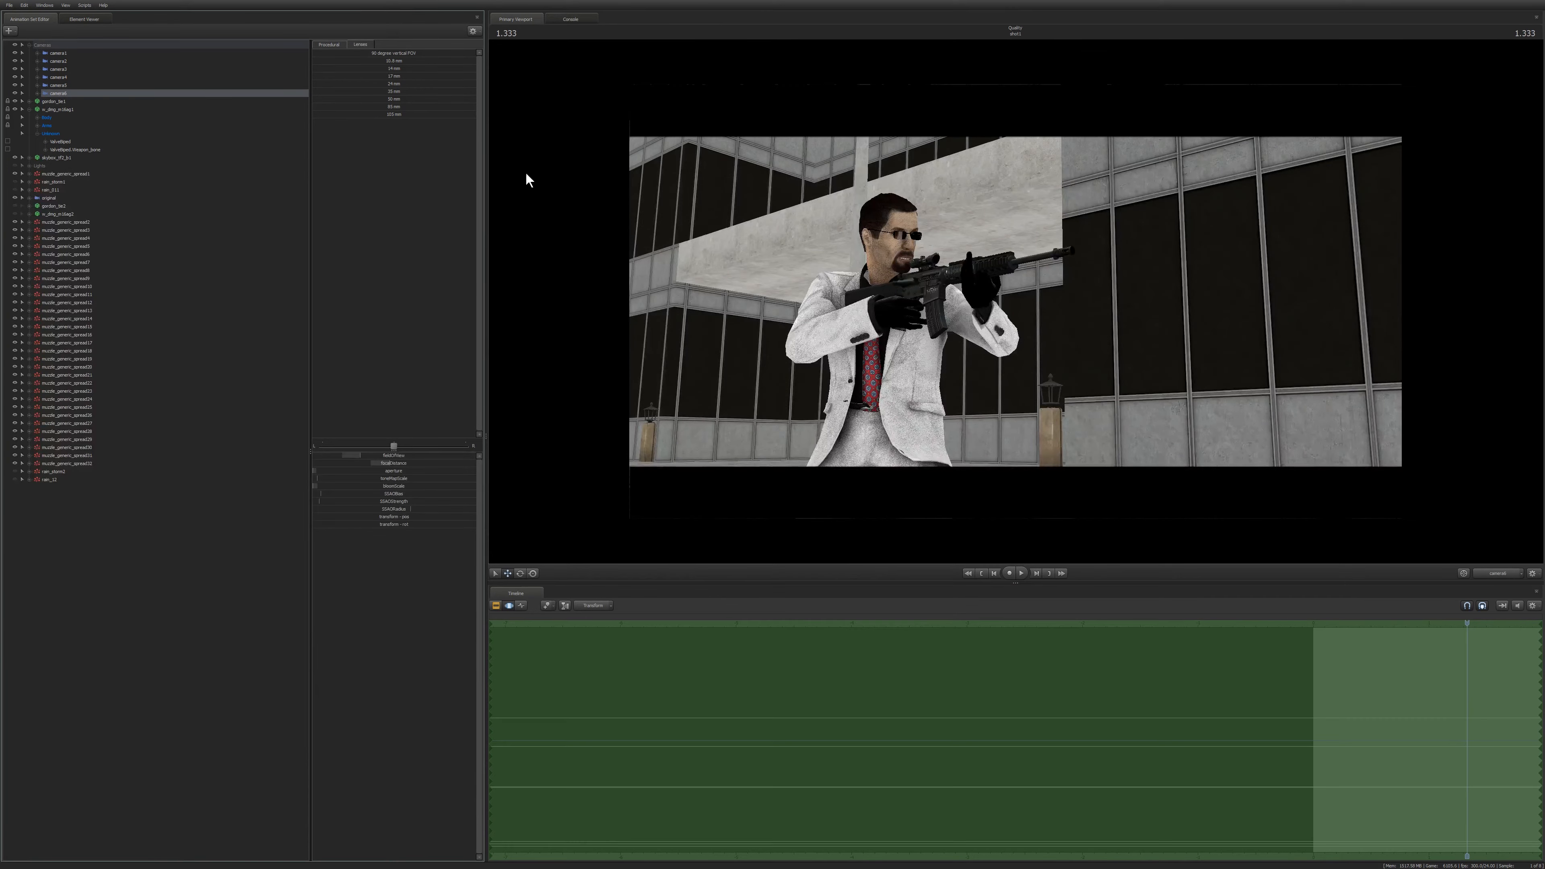
Dolly camera6 back to show the gunman's whole figure against the building.
{"action": "key", "text": "s"}
{"action": "left_click_drag", "start_coordinate": [1015, 301], "coordinate": [974, 308]}
{"action": "key", "text": "w"}
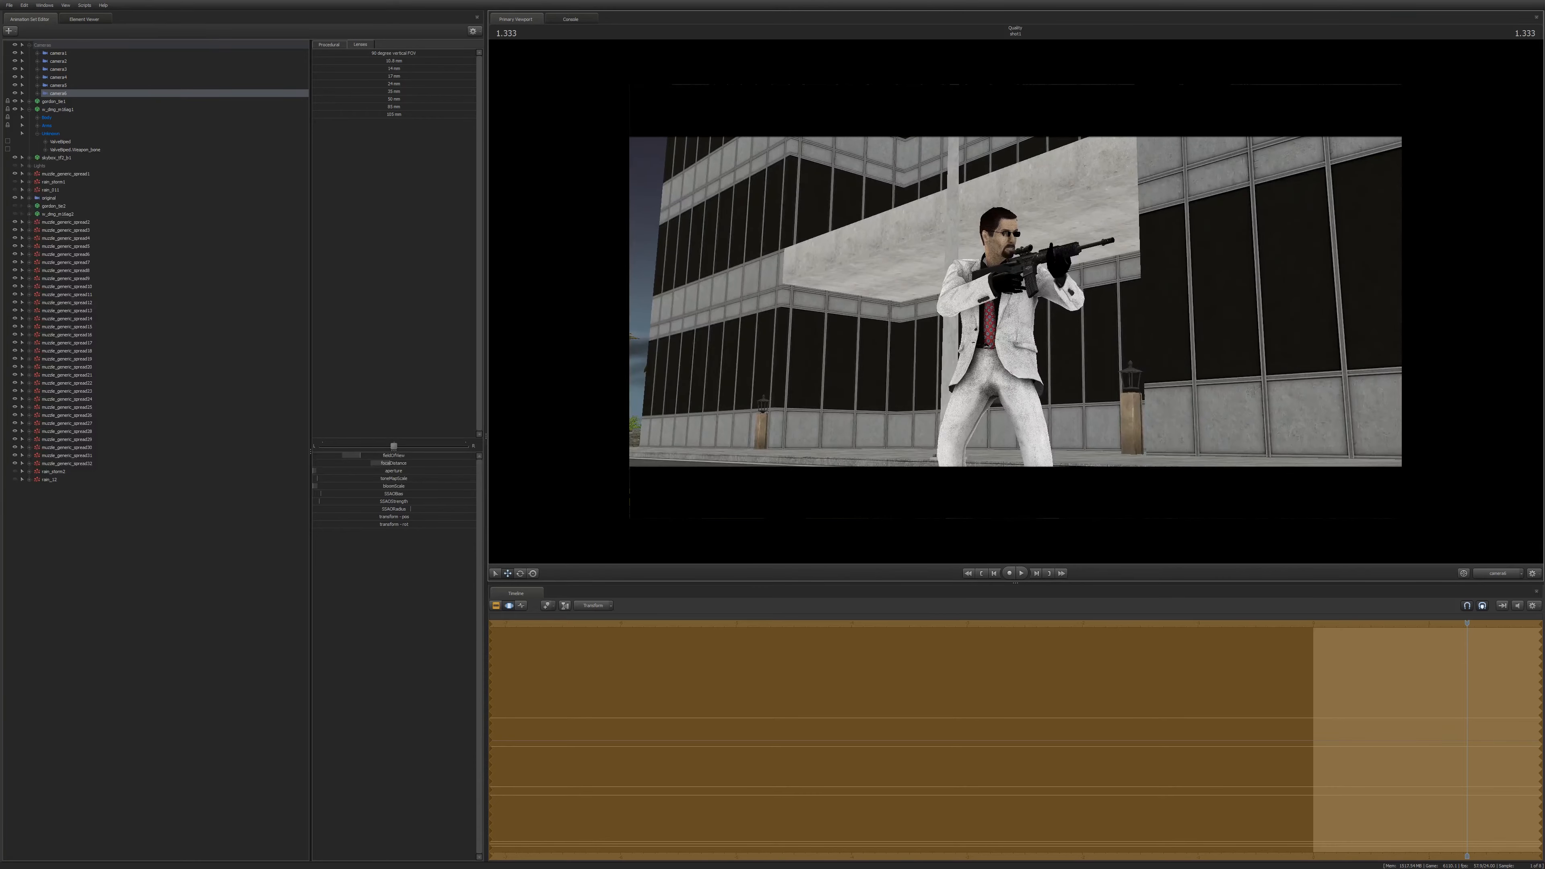
Apply a lens preset from camera6's focal length list and tilt the camera to recentre the gunman.
{"action": "left_click", "coordinate": [384, 99]}
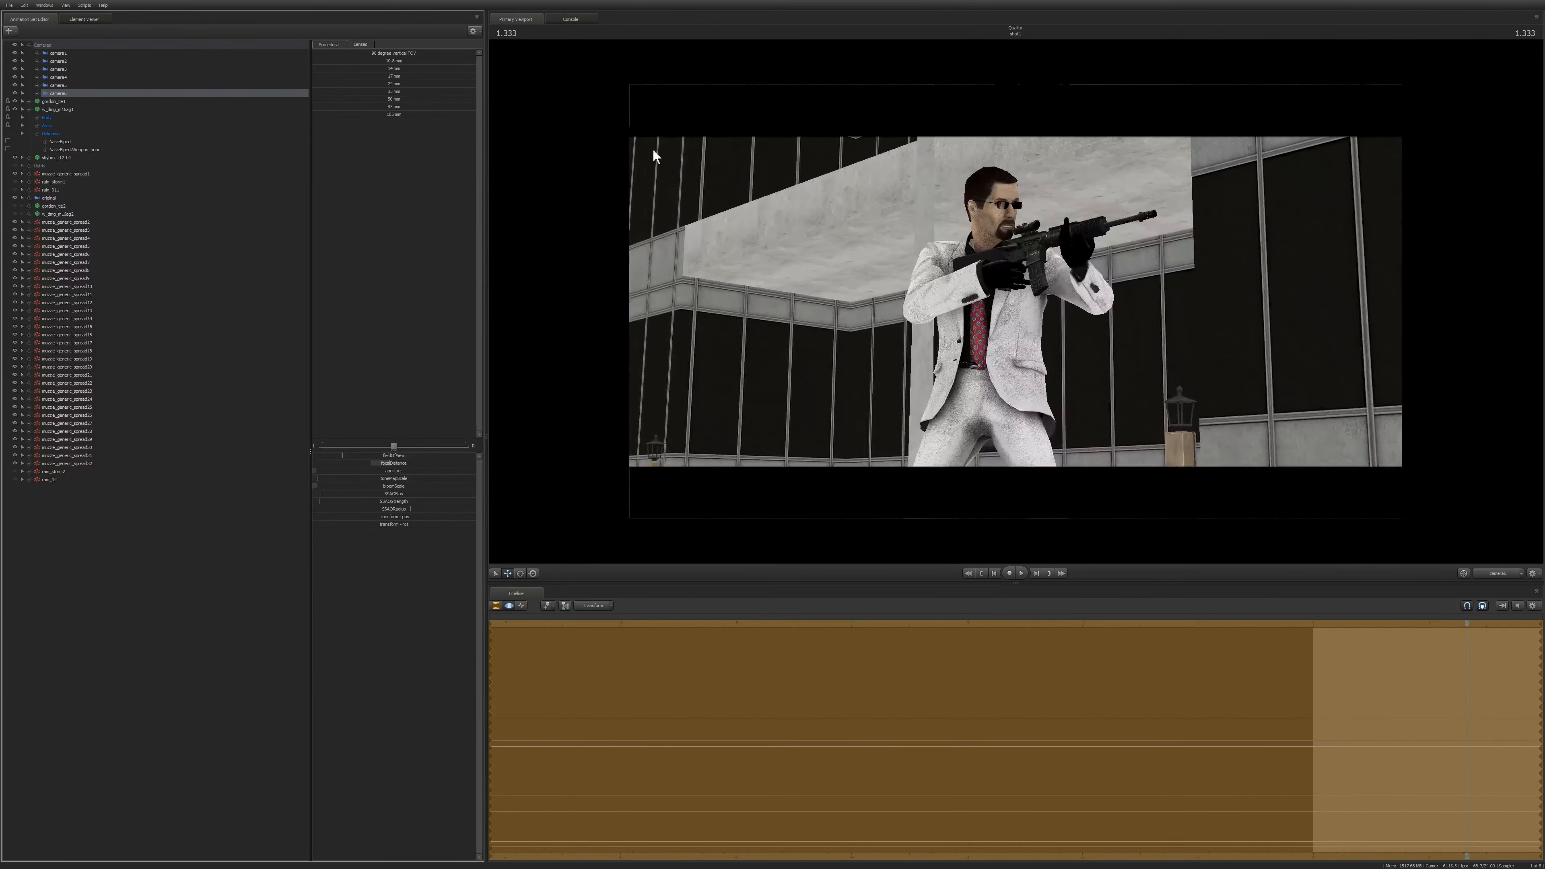
{"action": "key", "text": "s"}
{"action": "left_click_drag", "start_coordinate": [1013, 303], "coordinate": [1015, 303]}
{"action": "key", "text": "ctrl+z"}
{"action": "left_click", "coordinate": [392, 97]}
{"action": "left_click", "coordinate": [393, 92]}
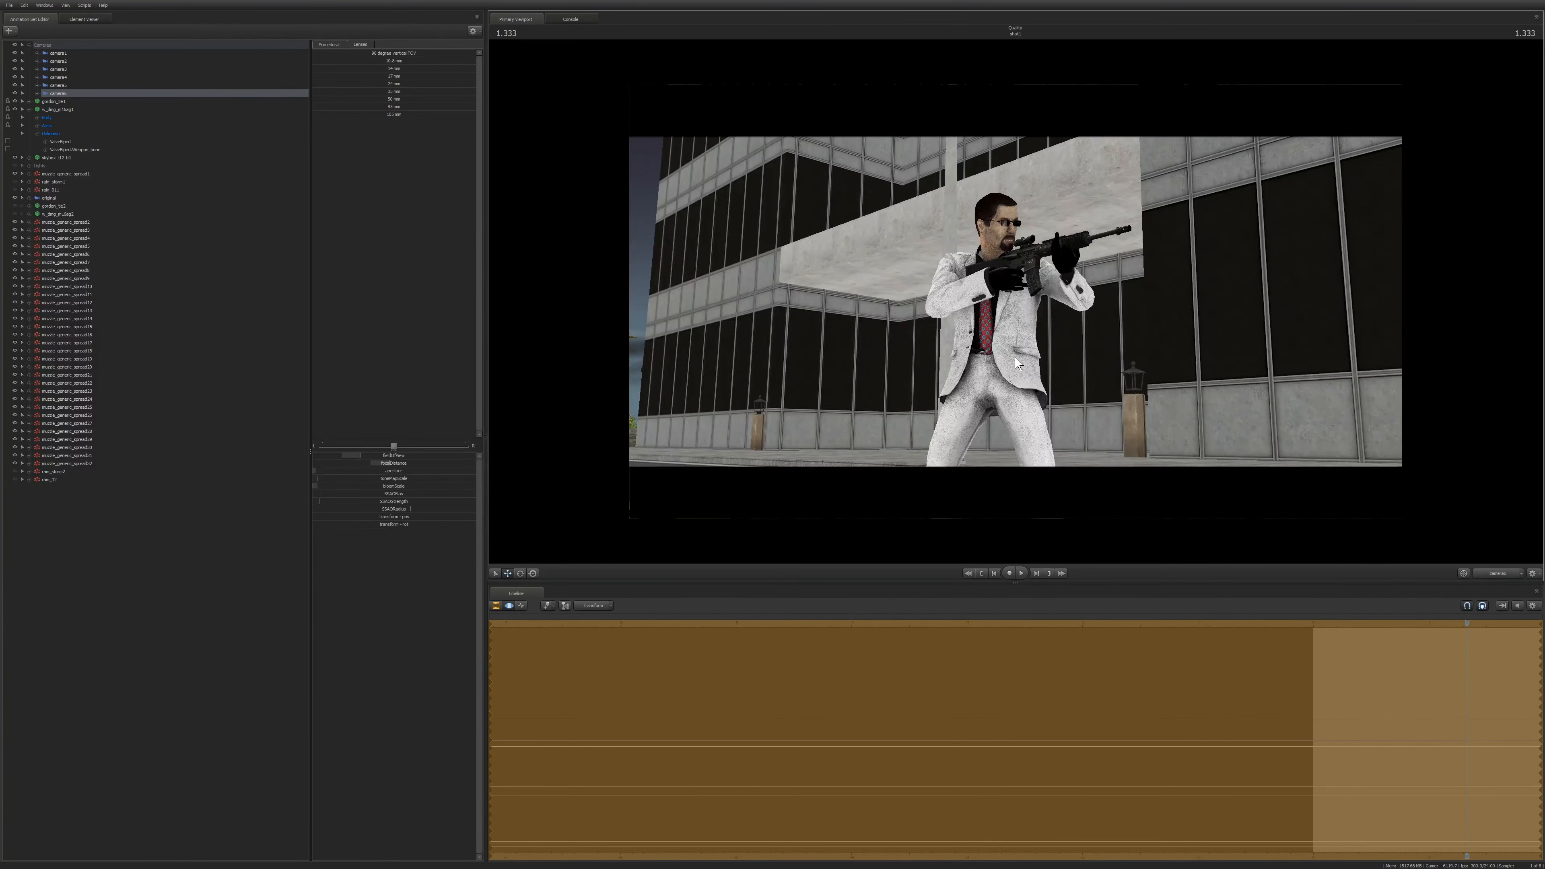
{"action": "left_click_drag", "start_coordinate": [1015, 356], "coordinate": [1014, 300]}
Swing camera6 around the gunman to frame him against the moonlit street.
{"action": "key", "text": "F2"}
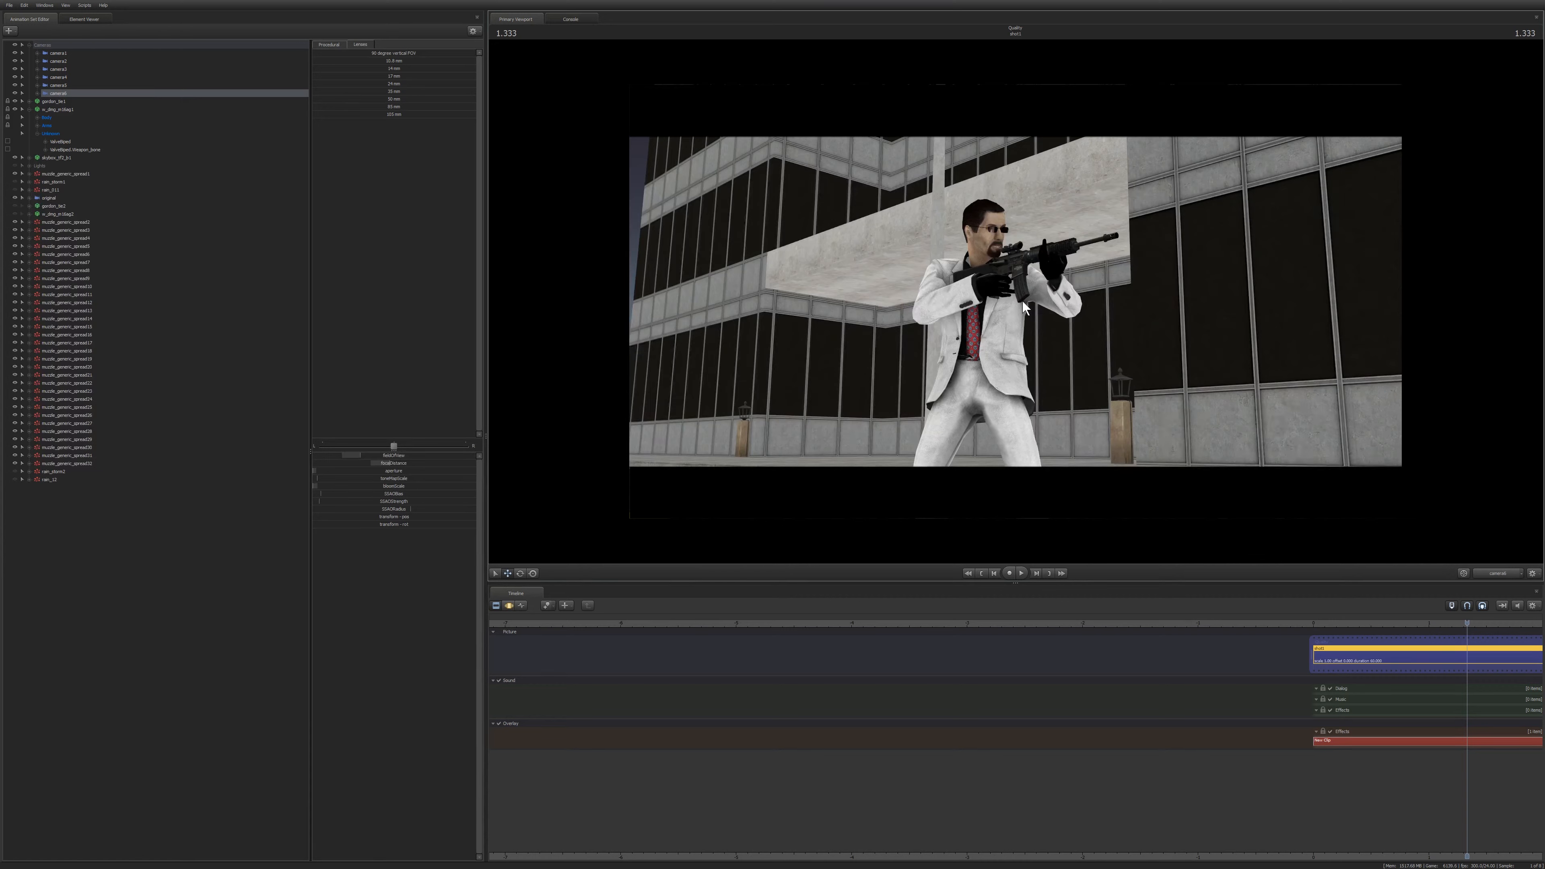
{"action": "key", "text": "F3"}
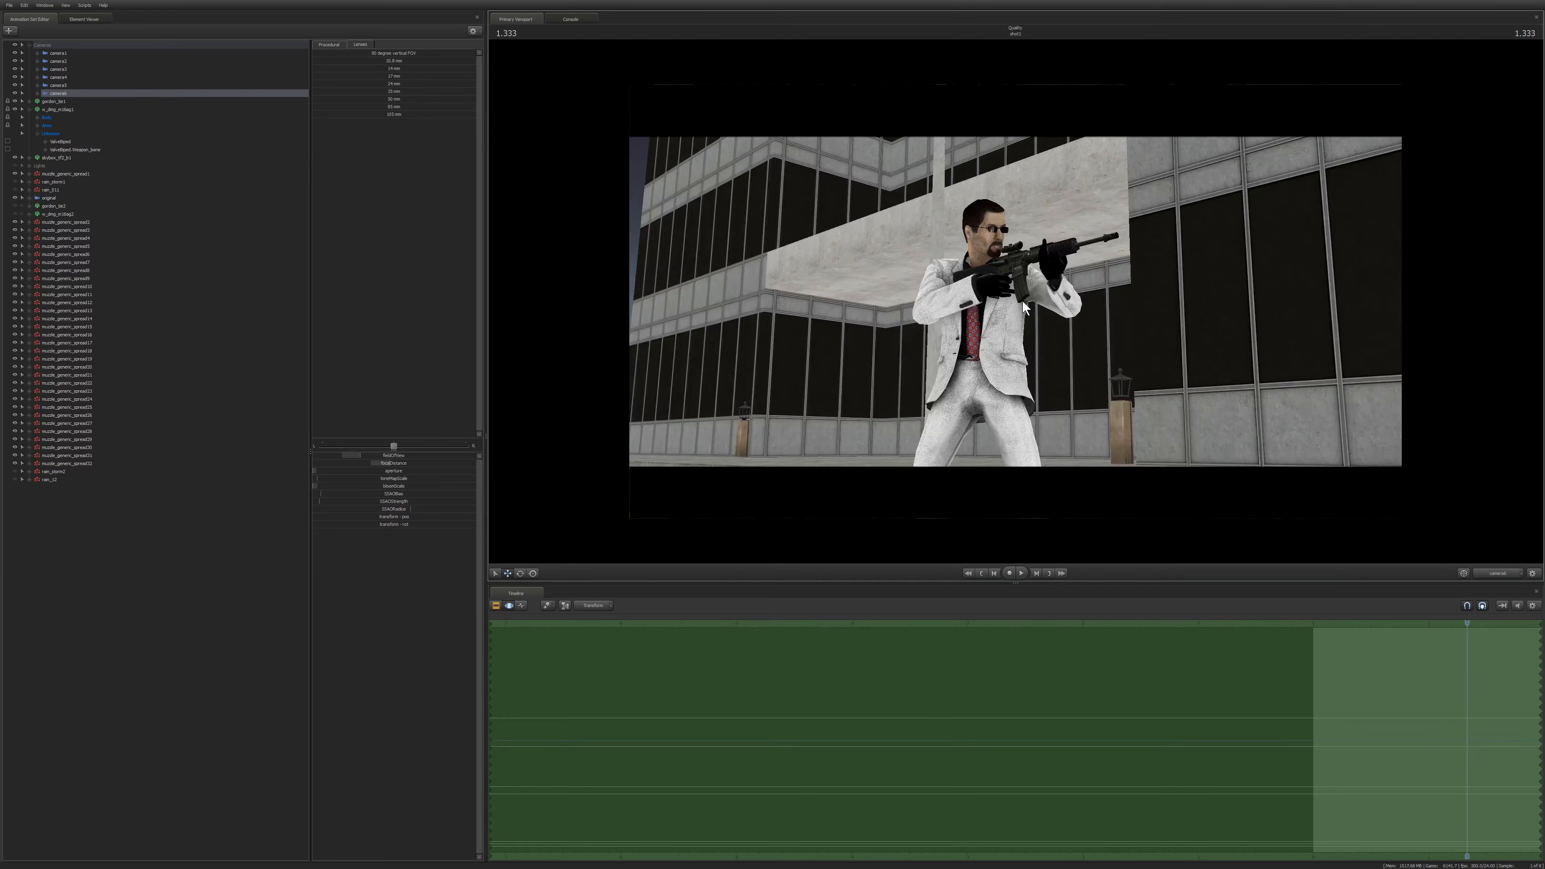
{"action": "left_click_drag", "start_coordinate": [1066, 322], "coordinate": [738, 320]}
{"action": "key", "text": "d"}
{"action": "key", "text": "w"}
{"action": "key", "text": "d"}
{"action": "key", "text": "w"}
{"action": "key", "text": "d"}
{"action": "key", "text": "s"}
{"action": "key", "text": "s"}
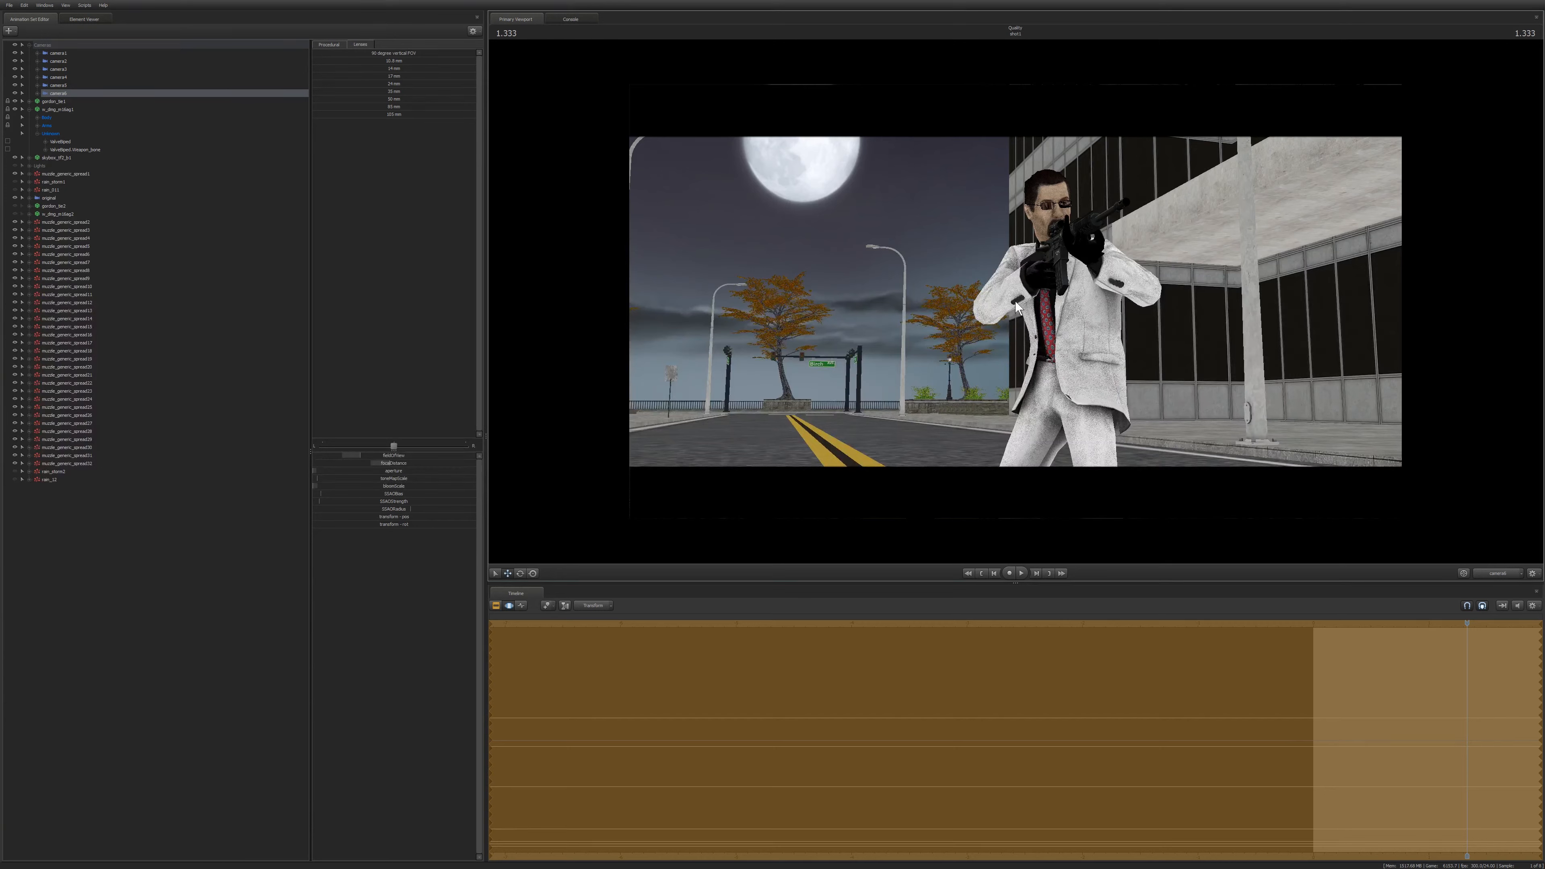
Play back the reframed shot to preview it in the viewport.
{"action": "key", "text": "F2"}
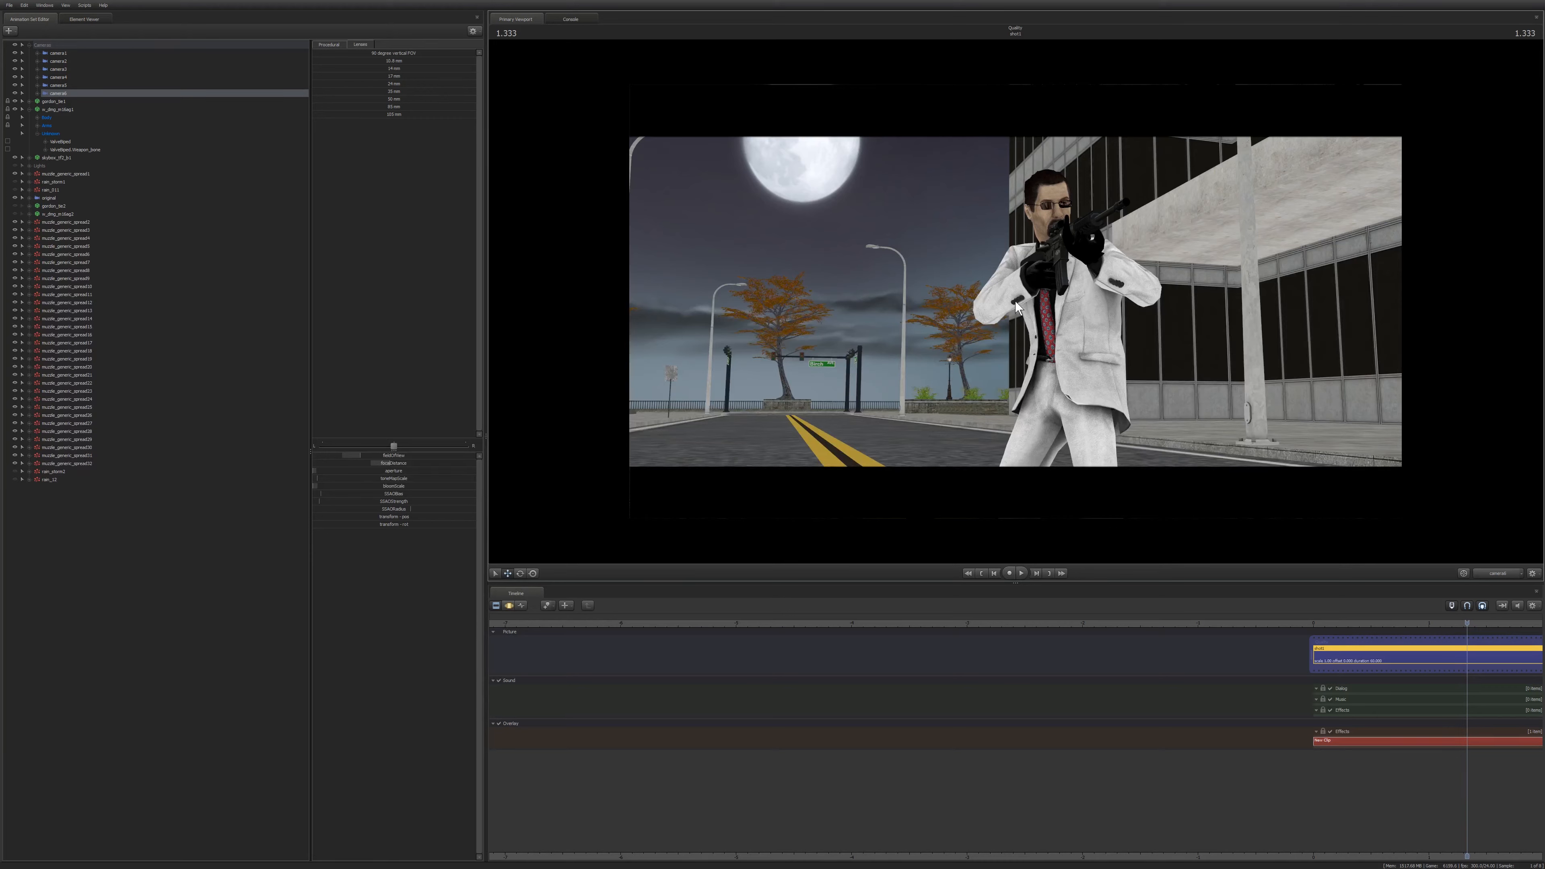
{"action": "key", "text": "F3"}
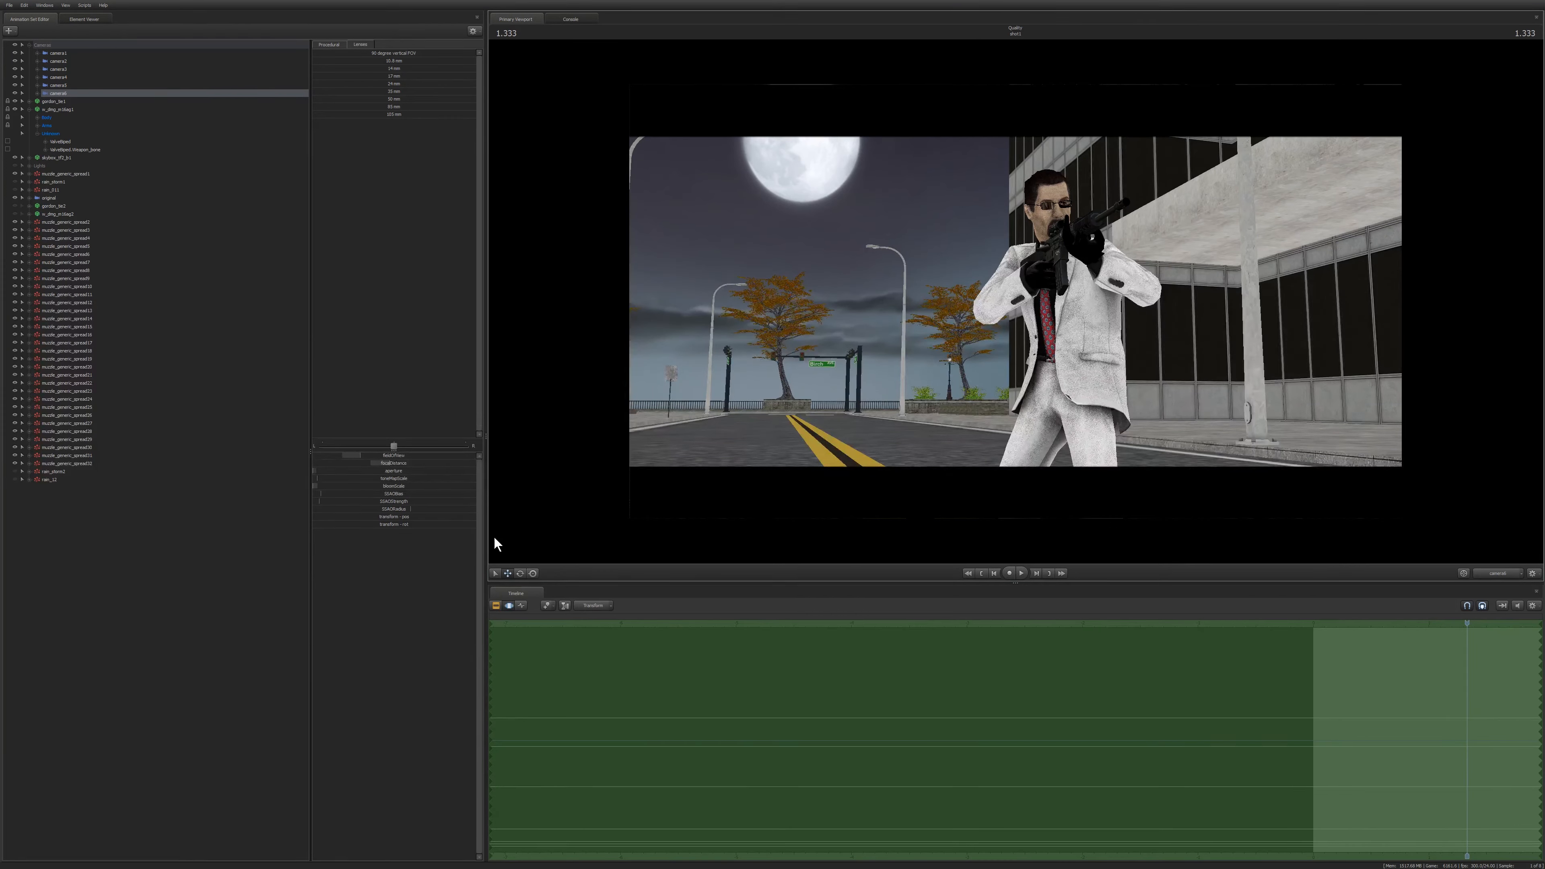
{"action": "key", "text": "space"}
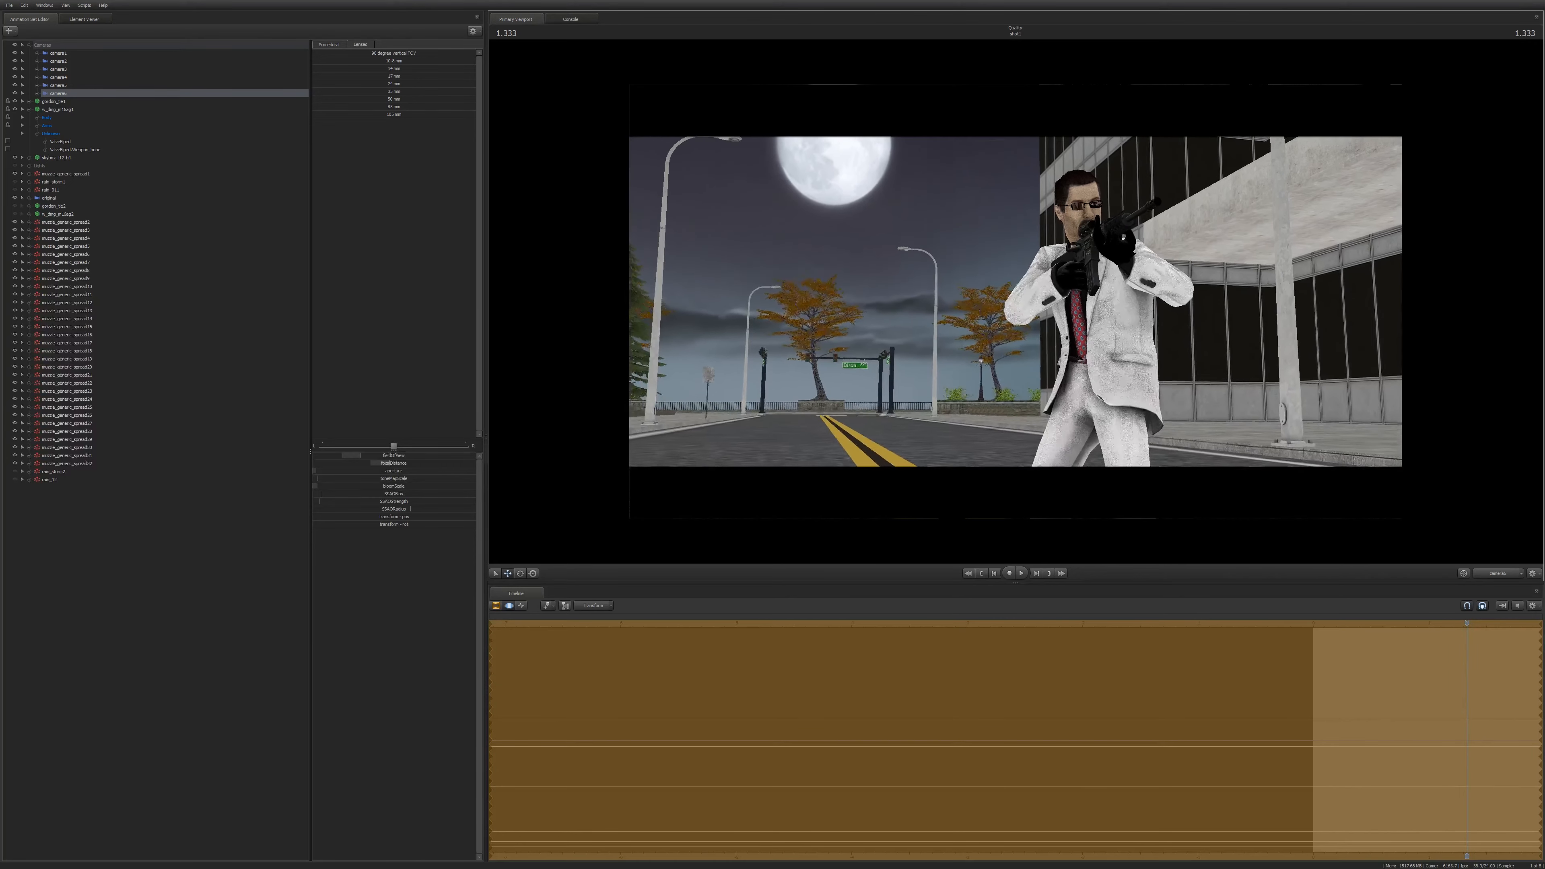
{"action": "key", "text": "space"}
{"action": "left_click_drag", "start_coordinate": [855, 188], "coordinate": [850, 187]}
{"action": "left_click_drag", "start_coordinate": [1111, 156], "coordinate": [1107, 464]}
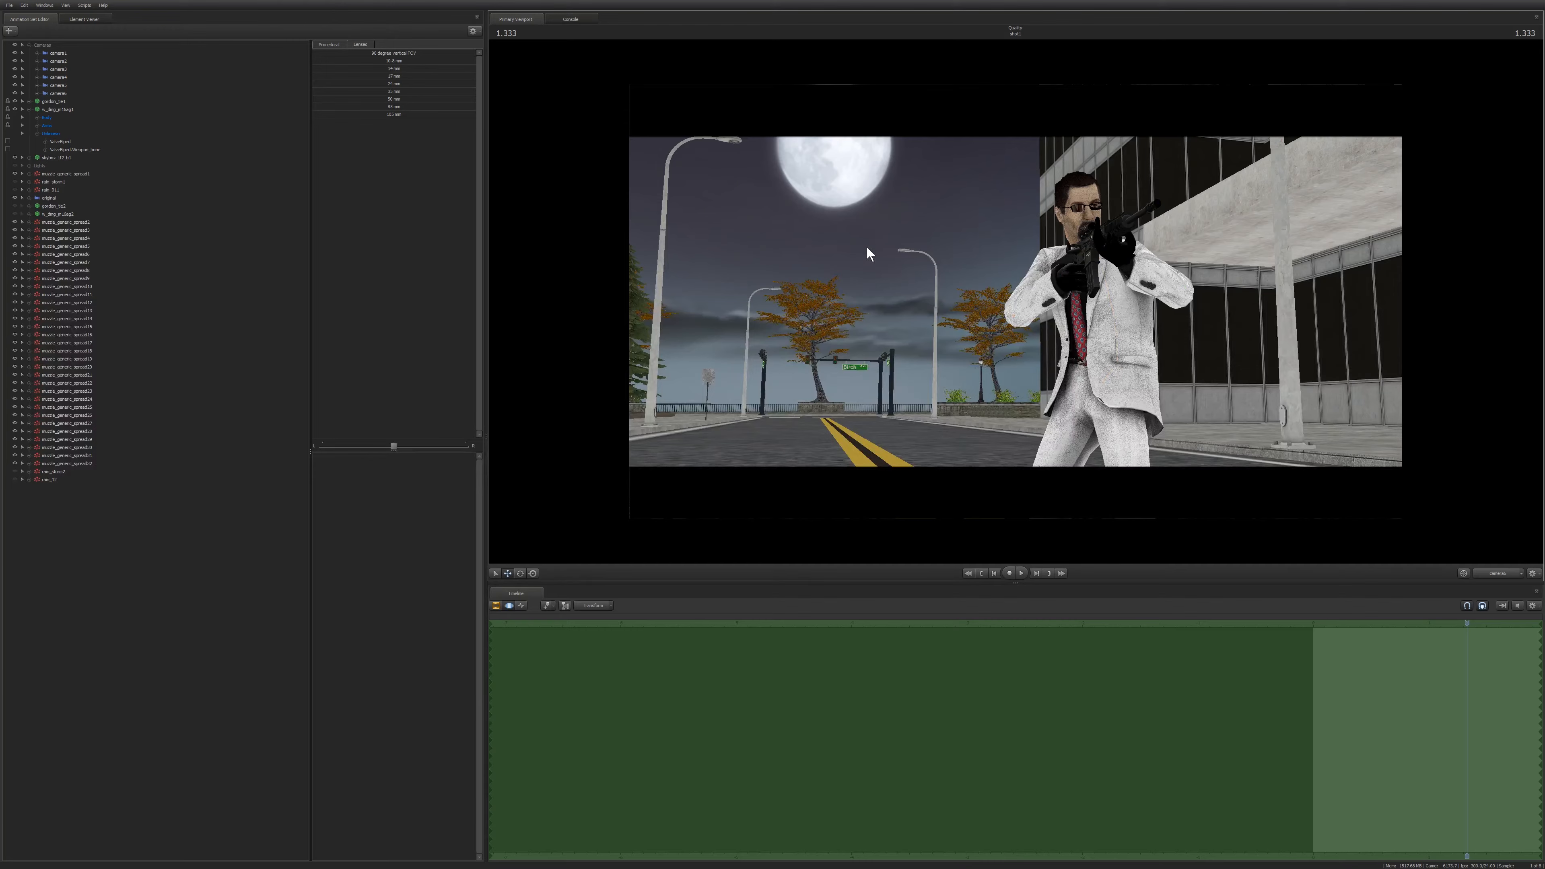
Select camera6 and slightly increase its second camera control value in the controls list.
{"action": "key", "text": "F2"}
{"action": "left_click", "coordinate": [65, 92]}
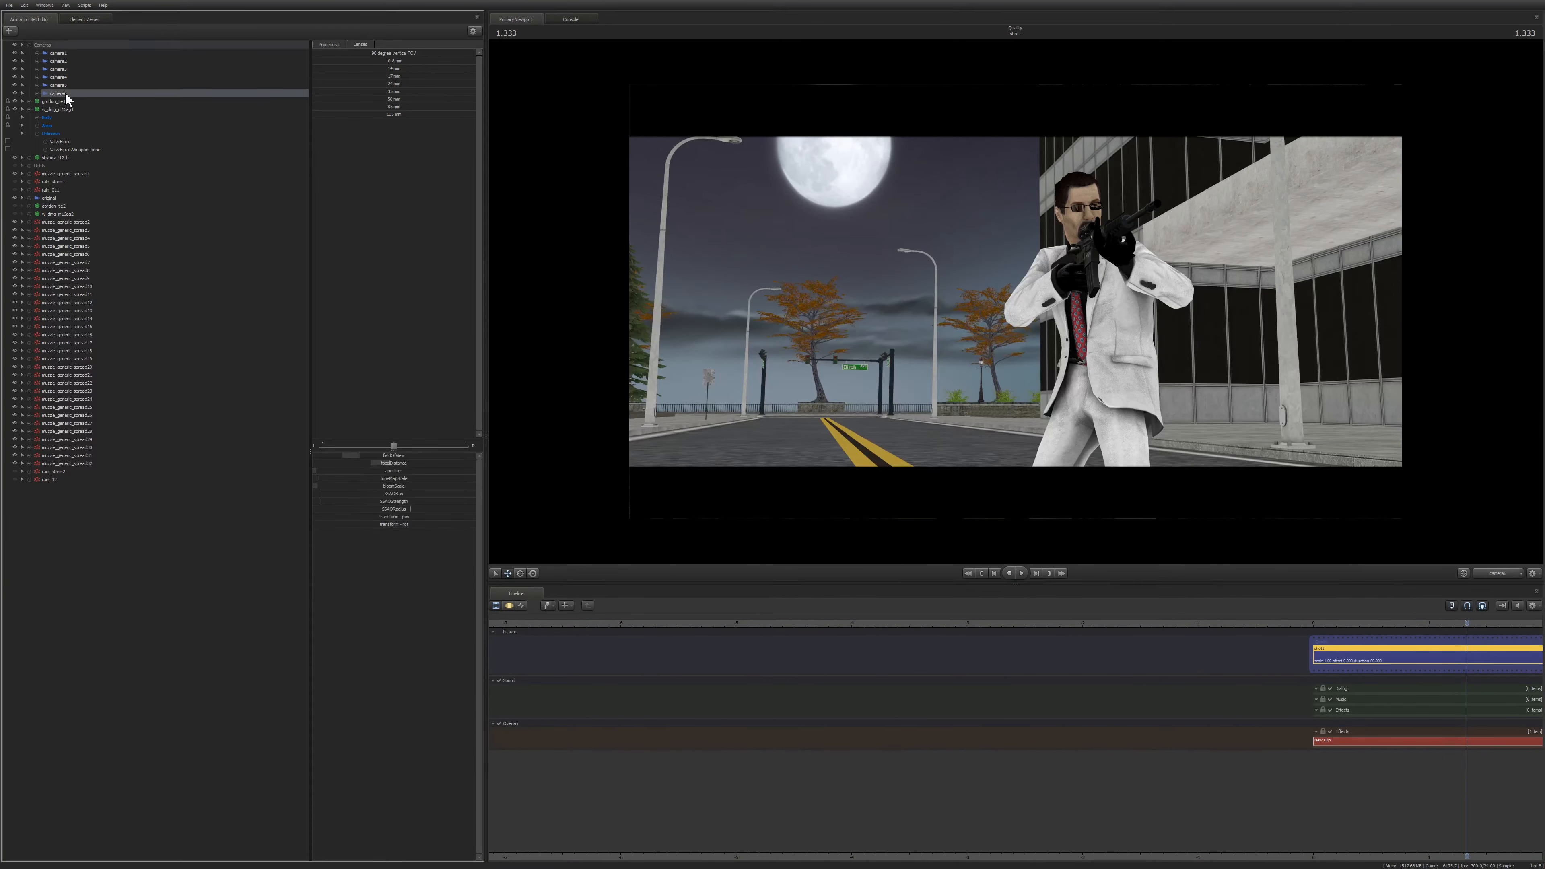
{"action": "key", "text": "F3"}
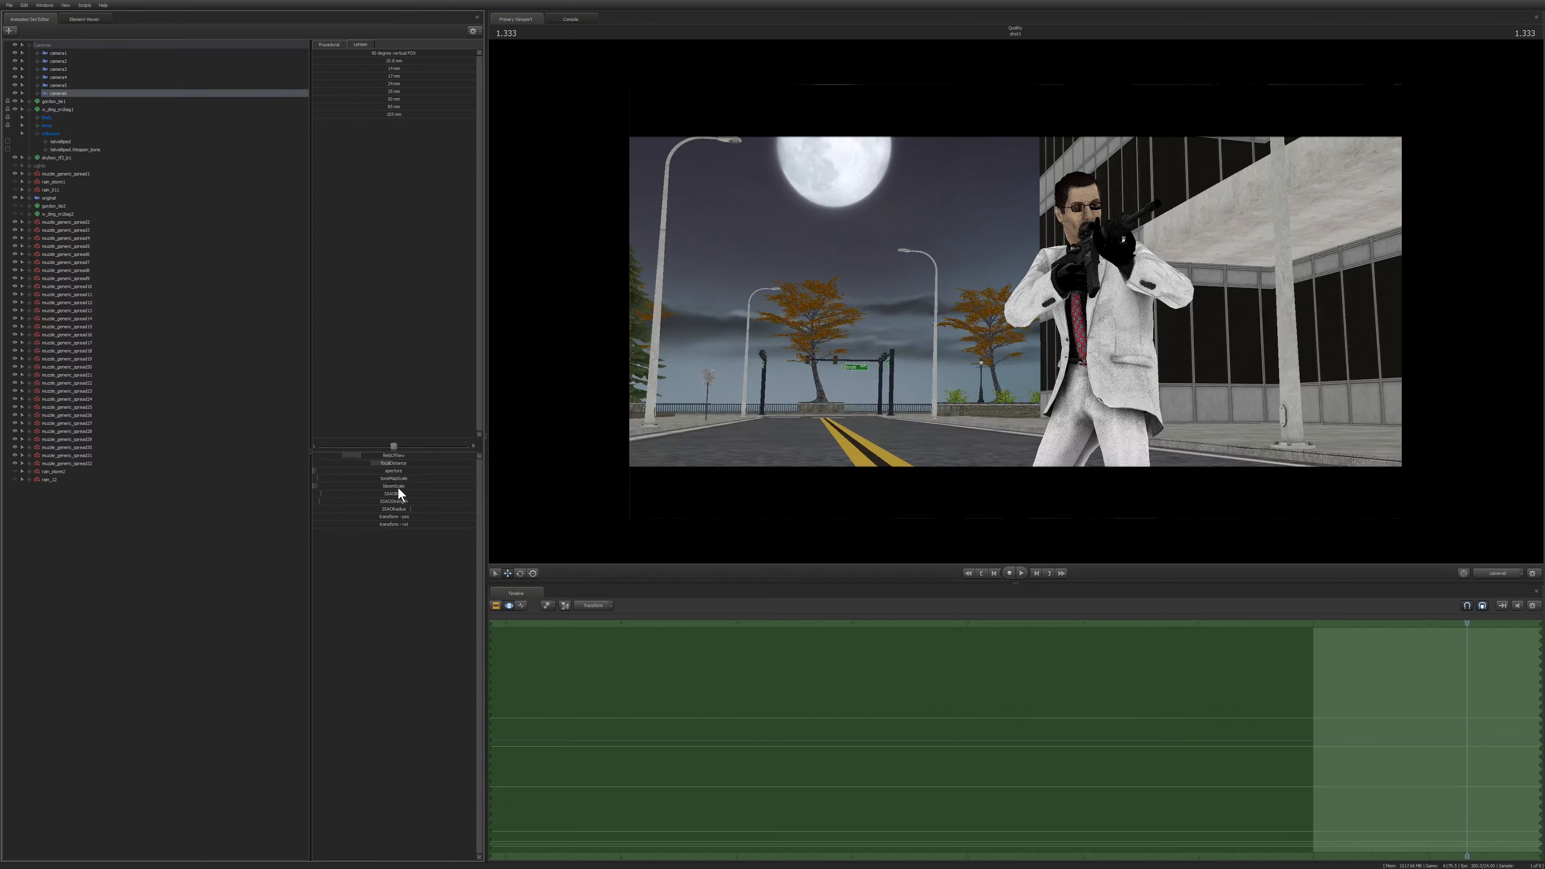
{"action": "left_click_drag", "start_coordinate": [395, 463], "coordinate": [405, 463]}
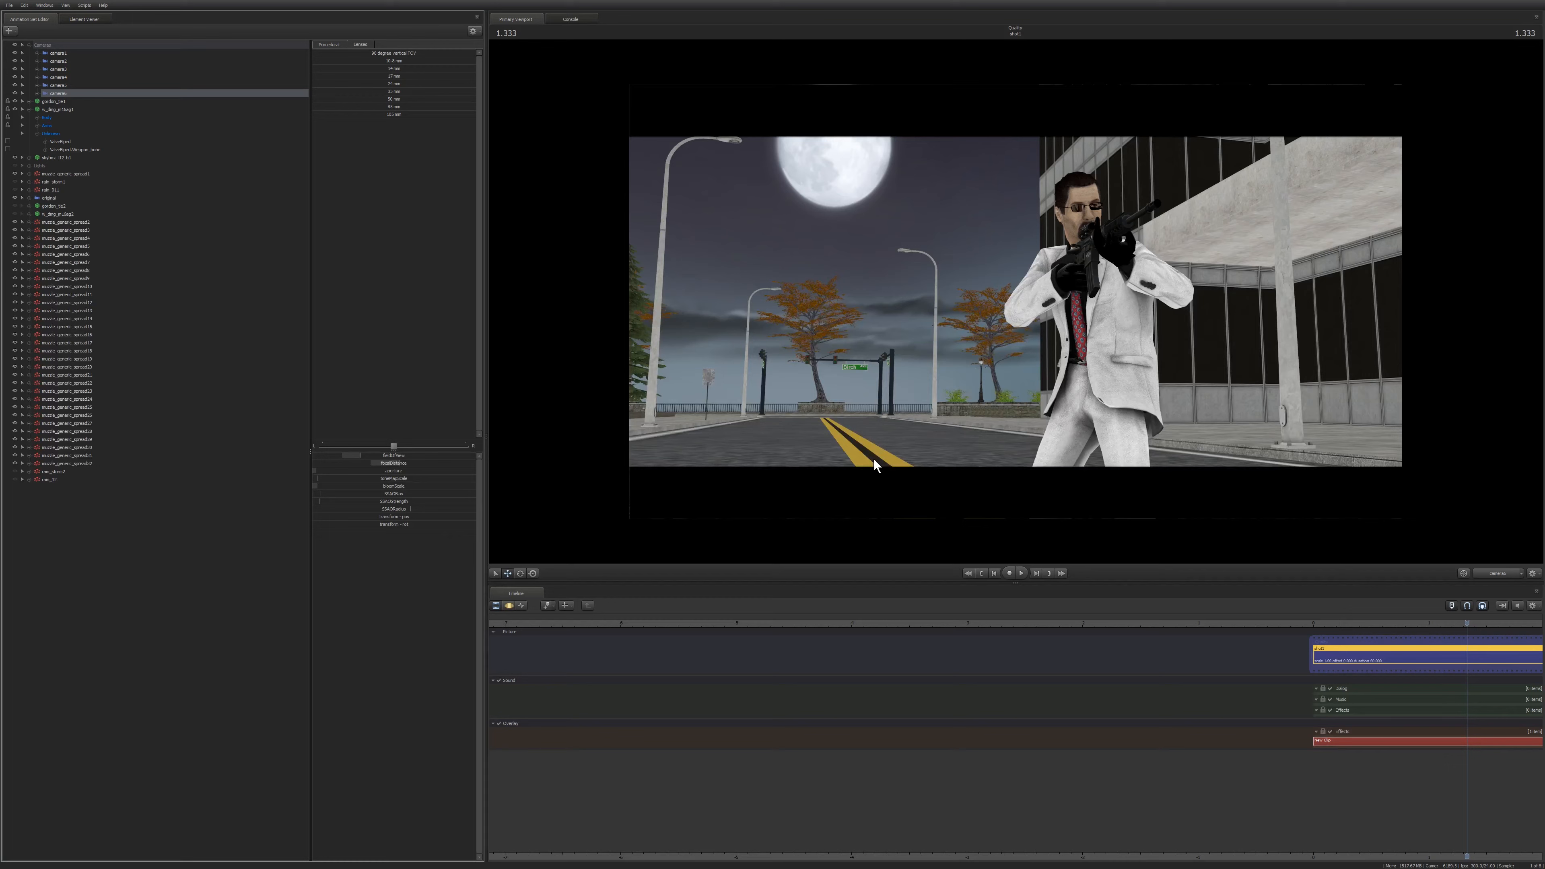
{"action": "key", "text": "F4"}
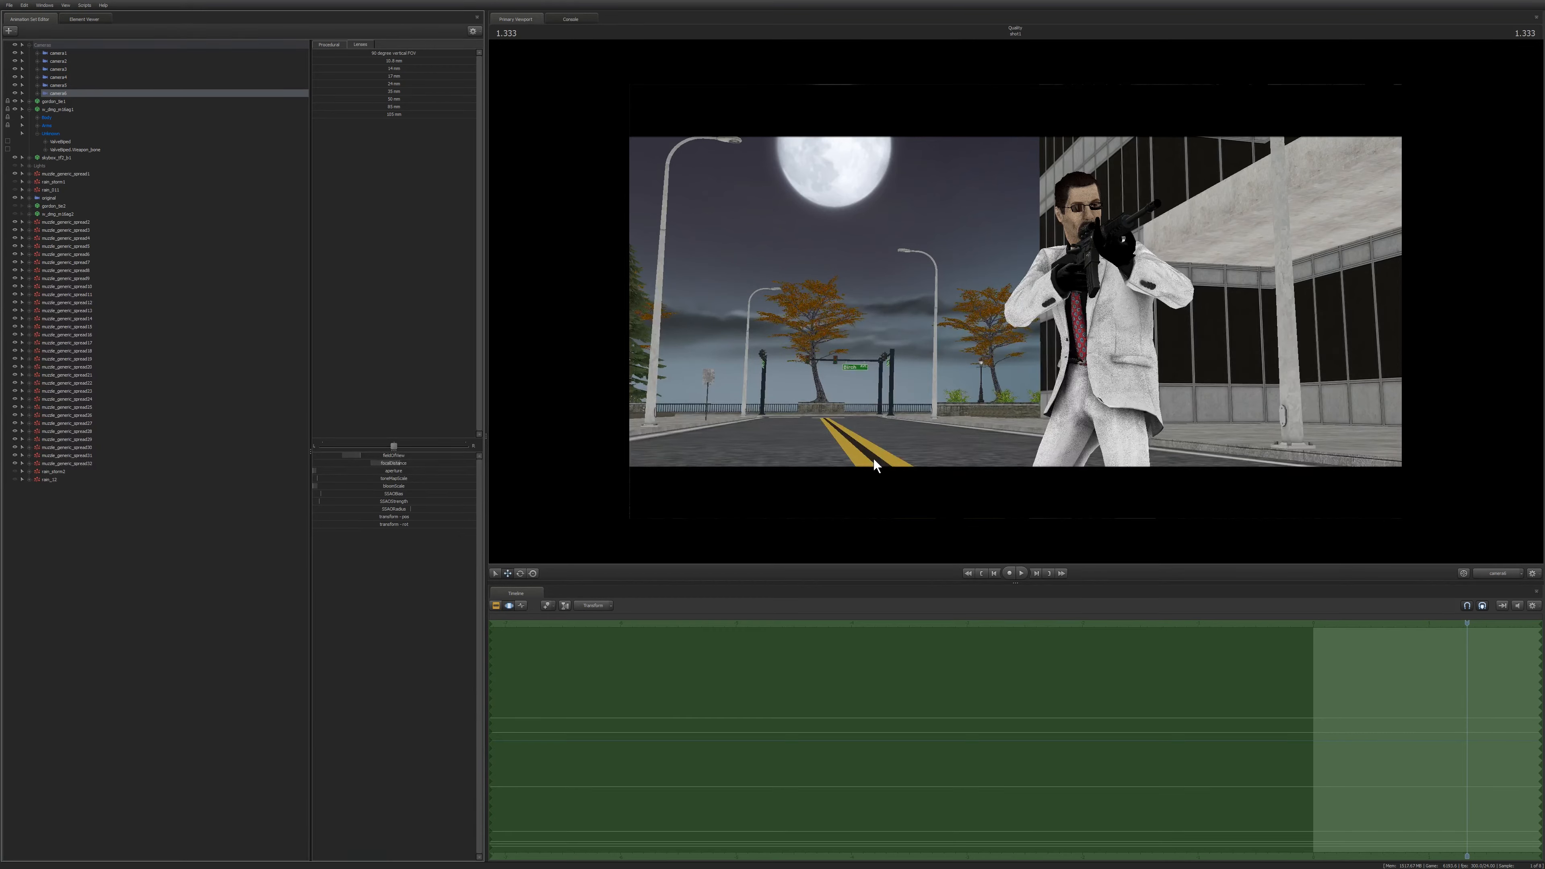
{"action": "mouse_move", "coordinate": [886, 185]}
{"action": "left_mouse_down", "text": "ctrl"}
{"action": "mouse_move", "coordinate": [714, 331]}
{"action": "mouse_move", "coordinate": [986, 324]}
{"action": "left_mouse_up", "text": "ctrl"}
{"action": "left_click_drag", "start_coordinate": [946, 200], "coordinate": [946, 199], "text": "ctrl"}
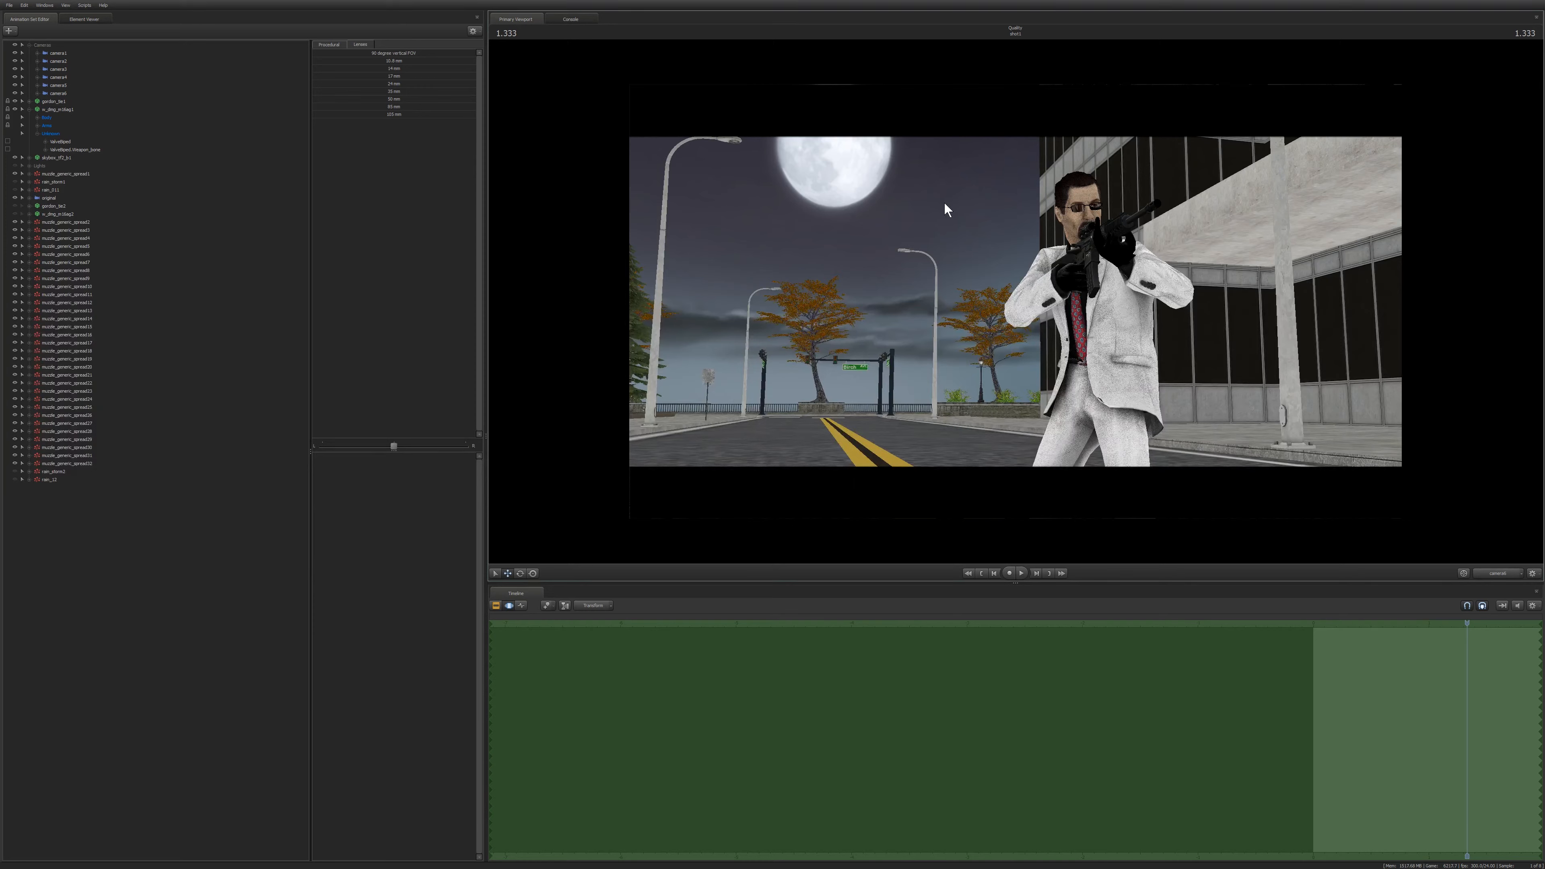
{"action": "mouse_move", "coordinate": [838, 175]}
{"action": "left_mouse_down", "text": "ctrl"}
{"action": "mouse_move", "coordinate": [762, 238]}
{"action": "mouse_move", "coordinate": [846, 259]}
{"action": "left_mouse_up", "text": "ctrl"}
{"action": "mouse_move", "coordinate": [954, 143]}
{"action": "left_mouse_down", "text": "ctrl"}
{"action": "mouse_move", "coordinate": [1144, 213]}
{"action": "mouse_move", "coordinate": [994, 424]}
{"action": "mouse_move", "coordinate": [950, 416]}
{"action": "left_mouse_up", "text": "ctrl"}
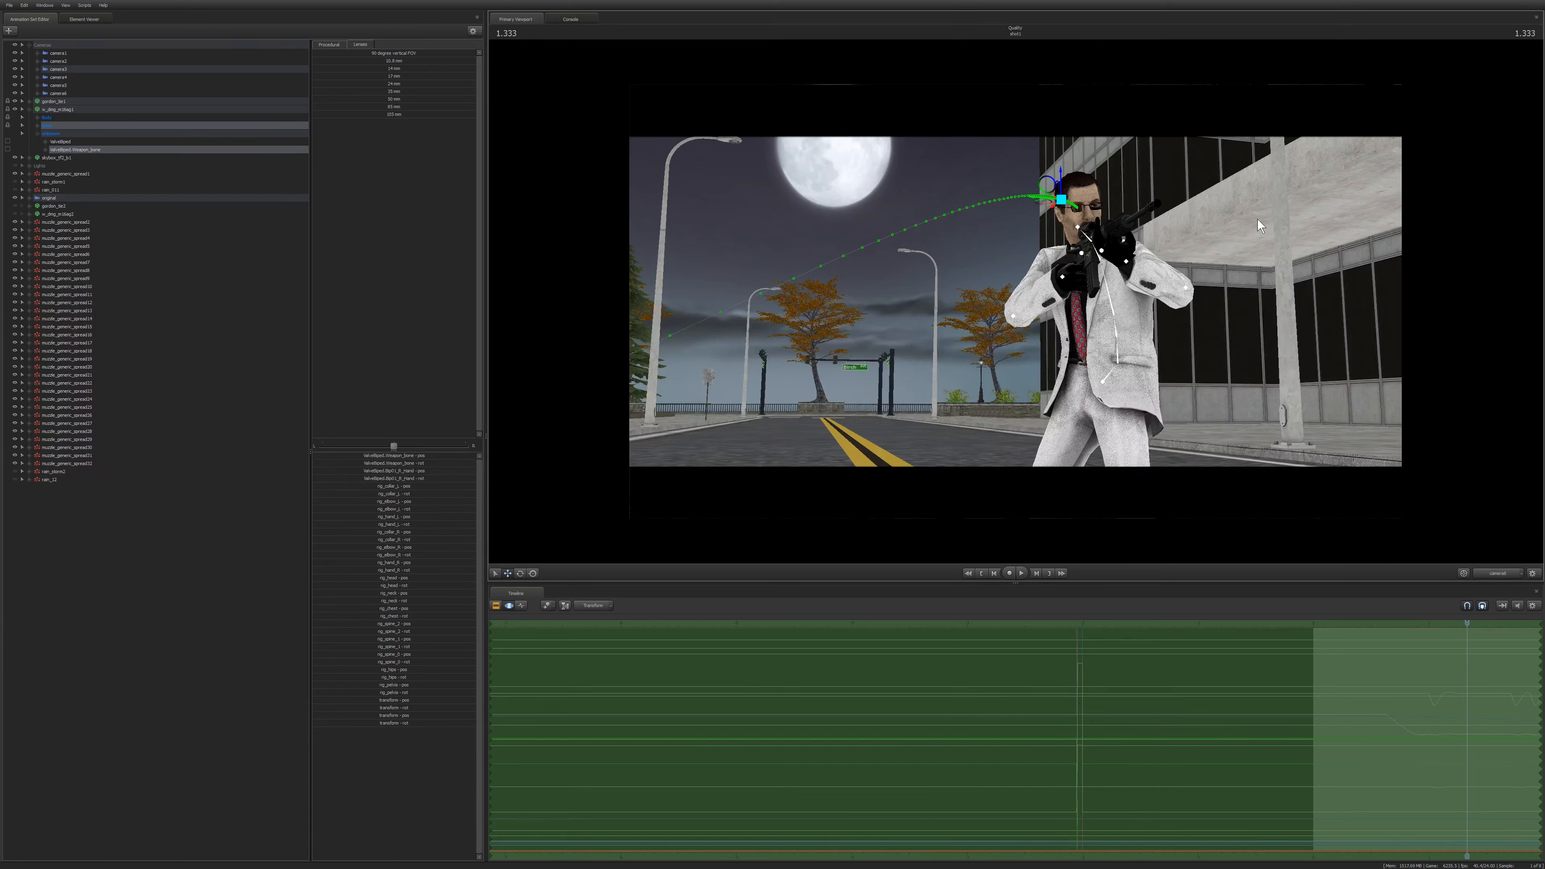
{"action": "left_click_drag", "start_coordinate": [1001, 189], "coordinate": [1228, 333], "text": "ctrl"}
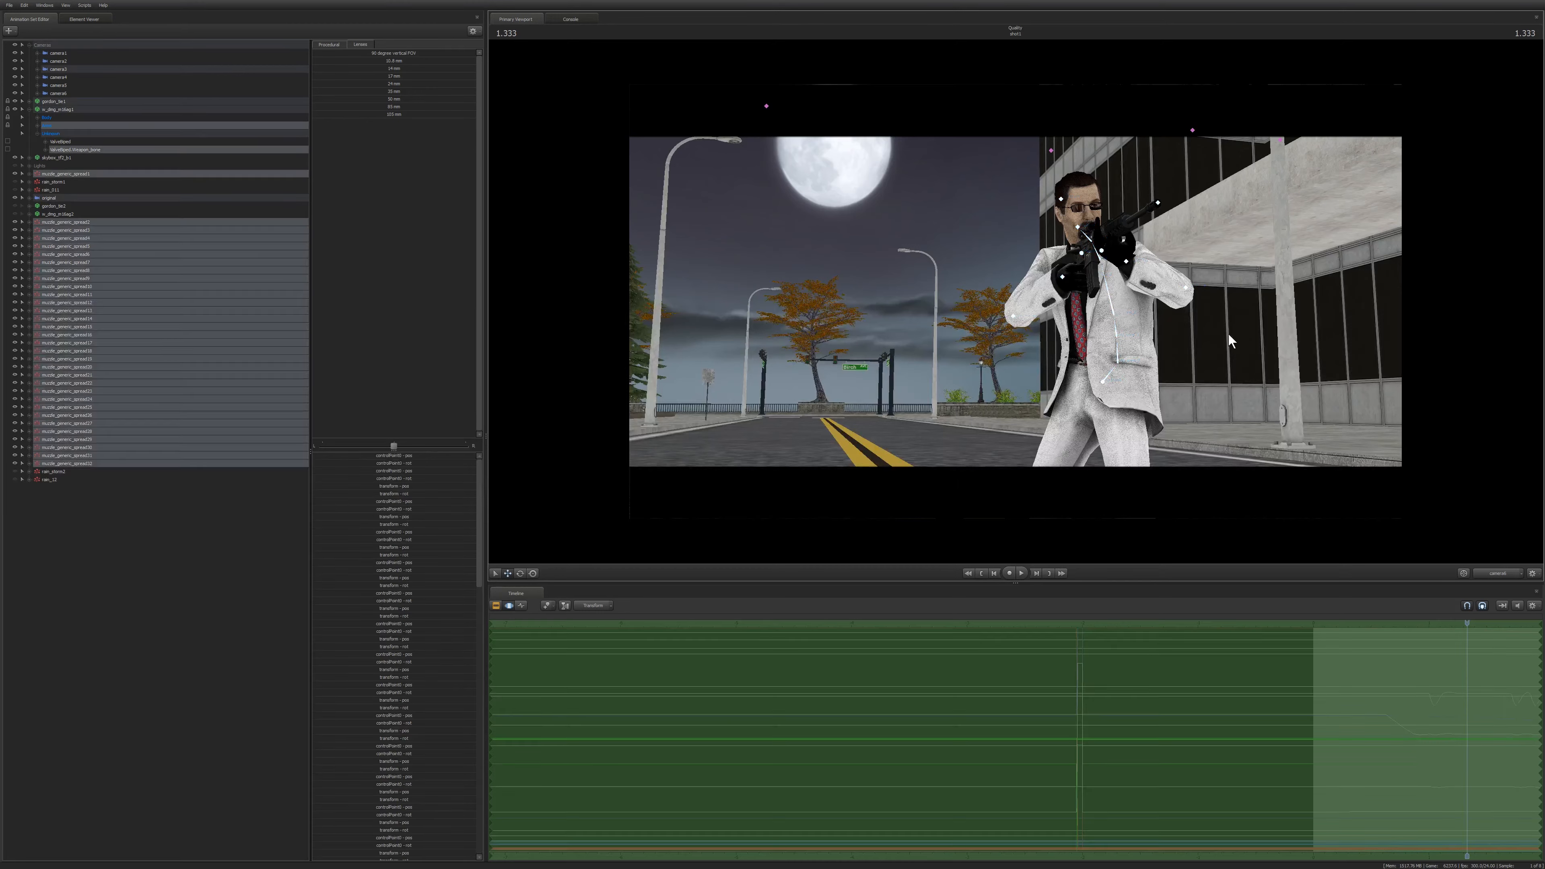
{"action": "left_click", "coordinate": [1227, 334], "text": "ctrl"}
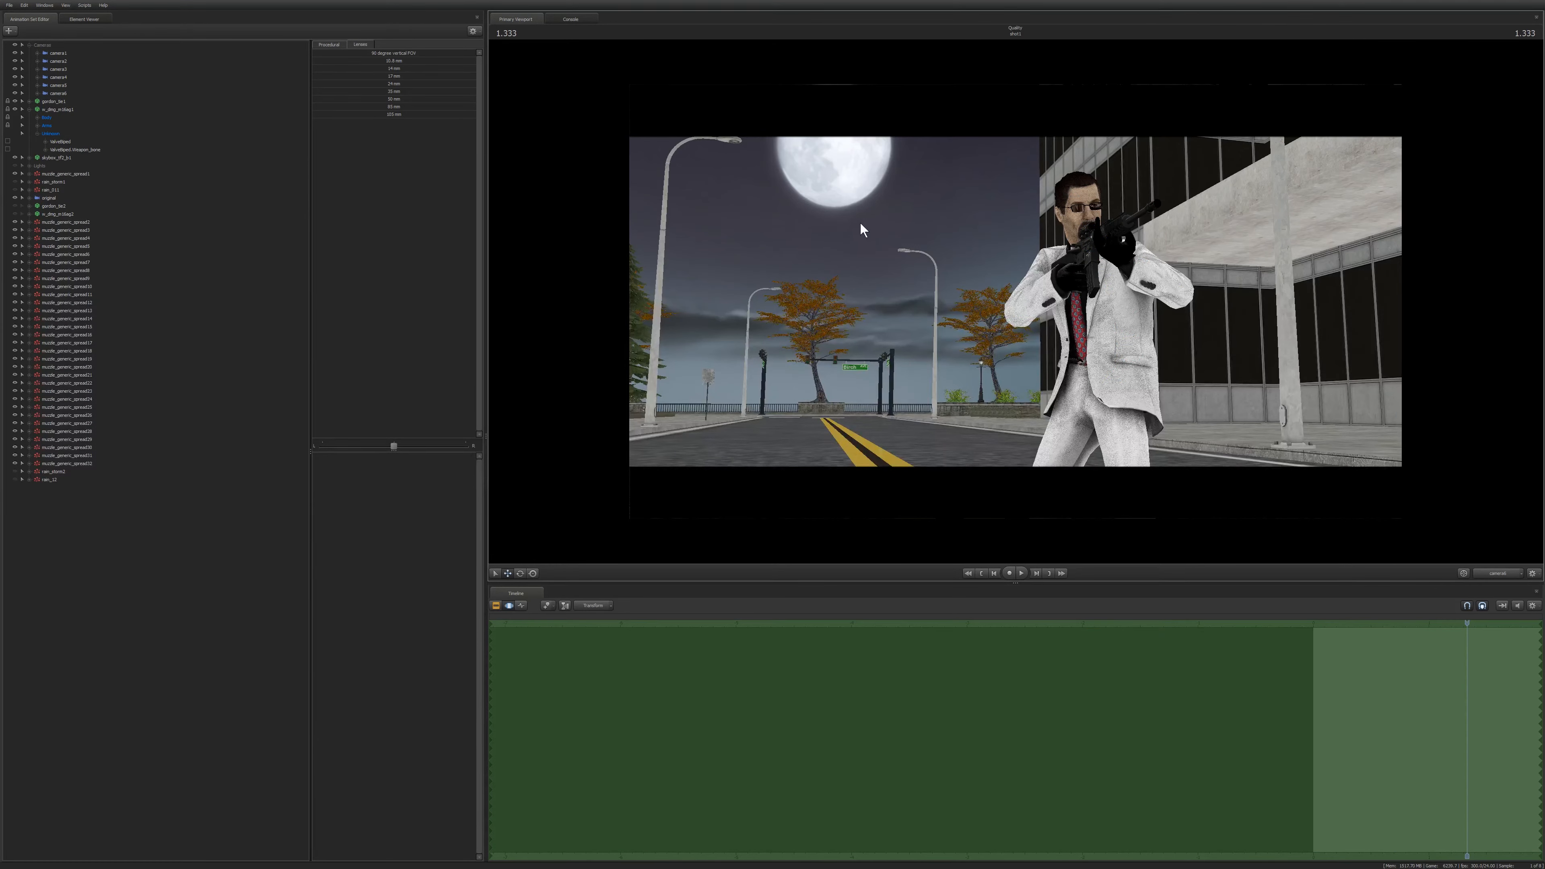
Enlarge the viewport by lowering the divider between the viewport and the timeline.
{"action": "mouse_move", "coordinate": [892, 177]}
{"action": "left_mouse_down", "text": "ctrl"}
{"action": "mouse_move", "coordinate": [721, 175]}
{"action": "mouse_move", "coordinate": [931, 268]}
{"action": "mouse_move", "coordinate": [727, 287]}
{"action": "mouse_move", "coordinate": [880, 368]}
{"action": "left_mouse_up", "text": "ctrl"}
{"action": "left_click_drag", "start_coordinate": [880, 583], "coordinate": [881, 605]}
{"action": "key", "text": "F3"}
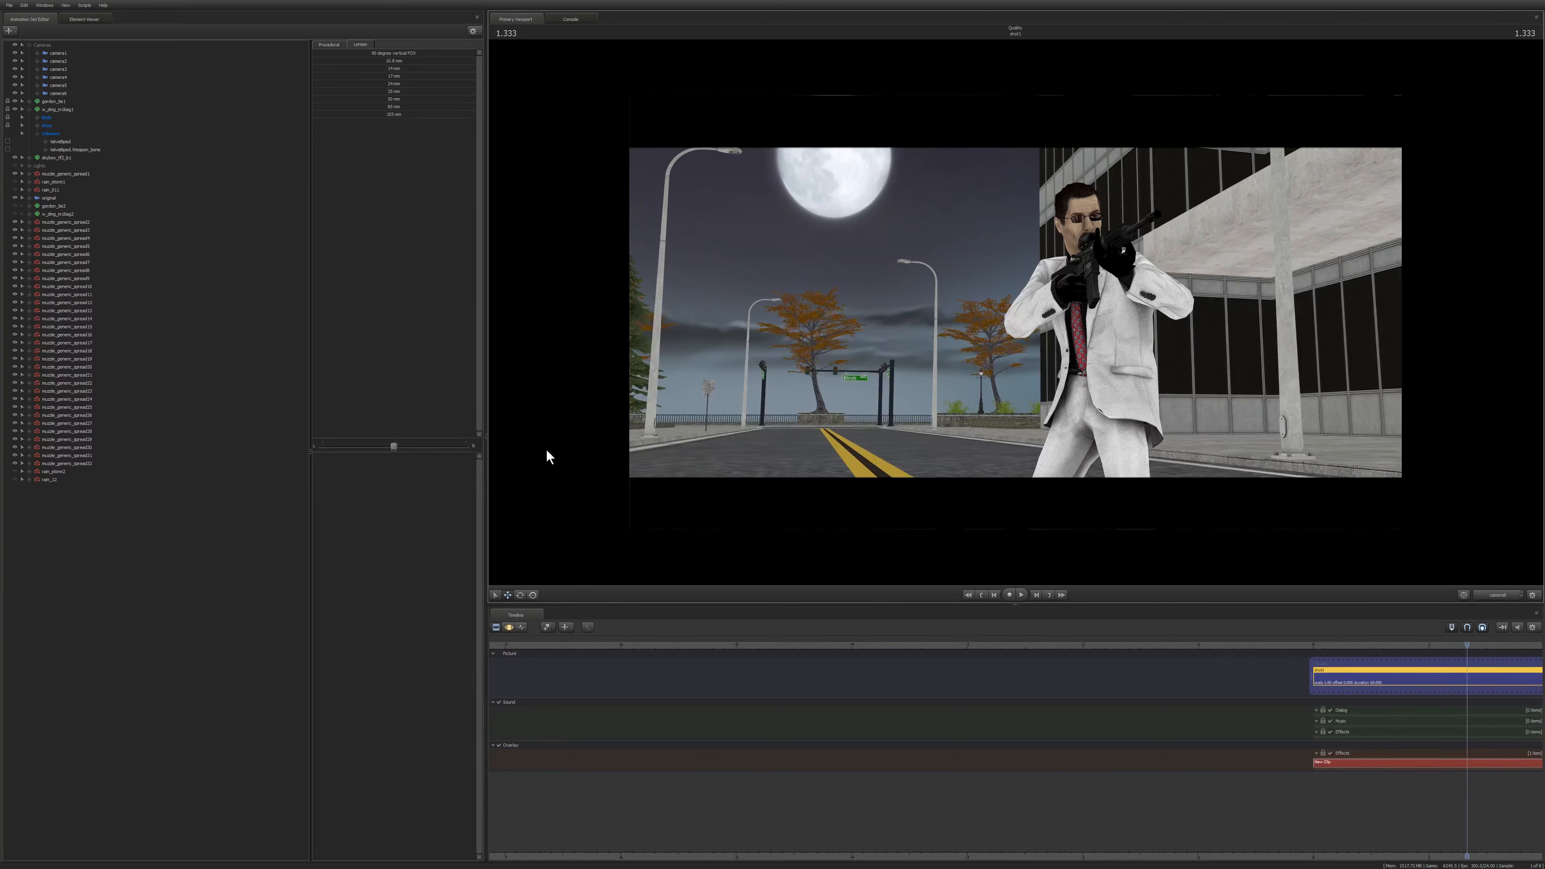
Reselect camera6 and nudge the same camera control a little higher to preview the background blur.
{"action": "left_click", "coordinate": [507, 627]}
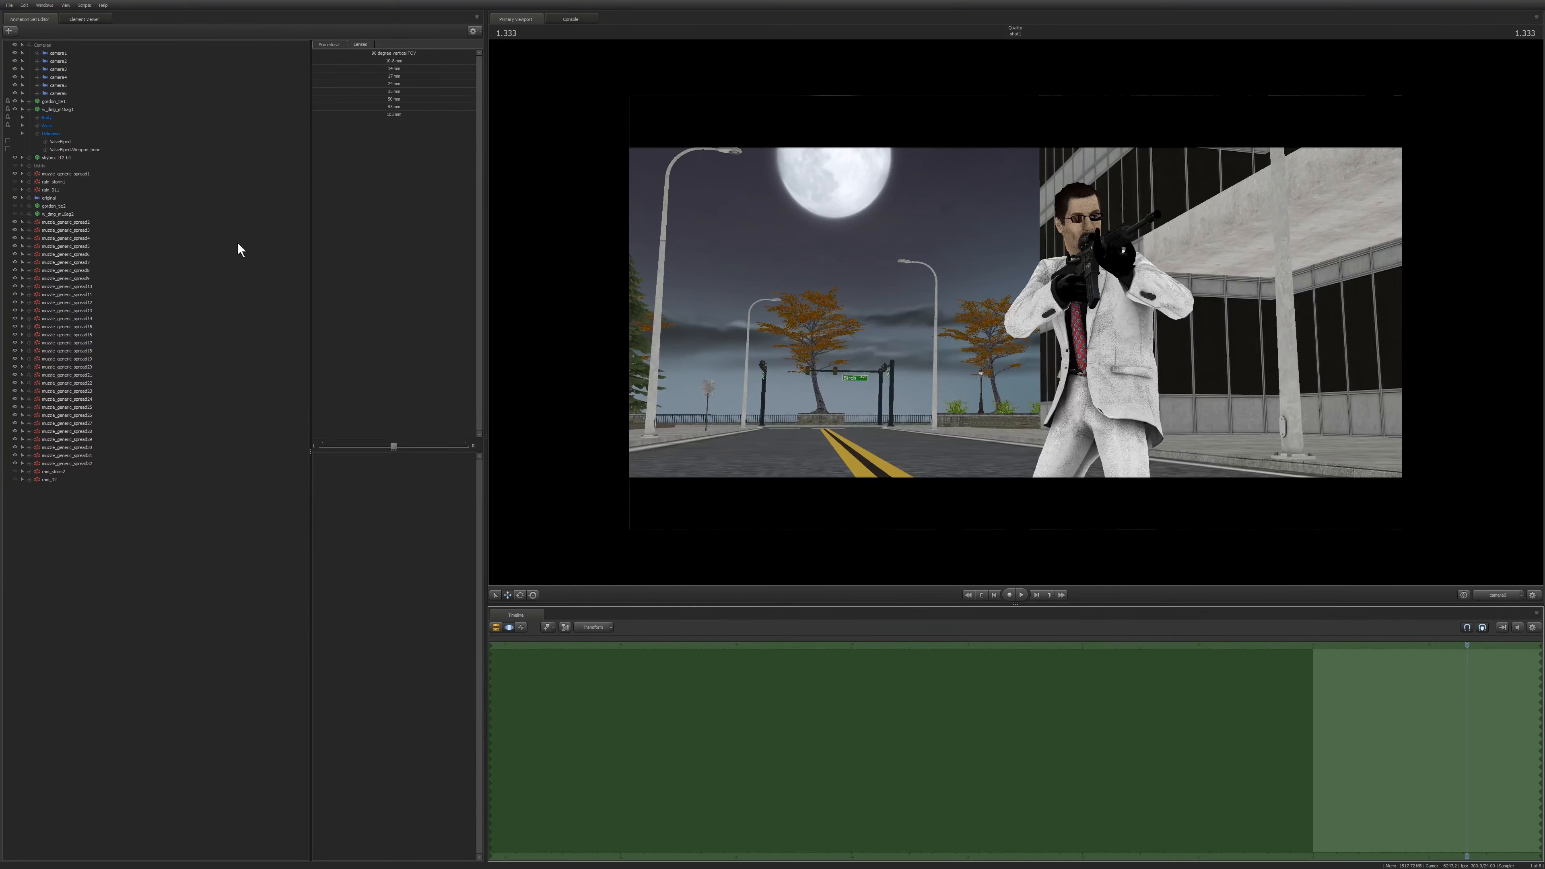
{"action": "left_click", "coordinate": [61, 93]}
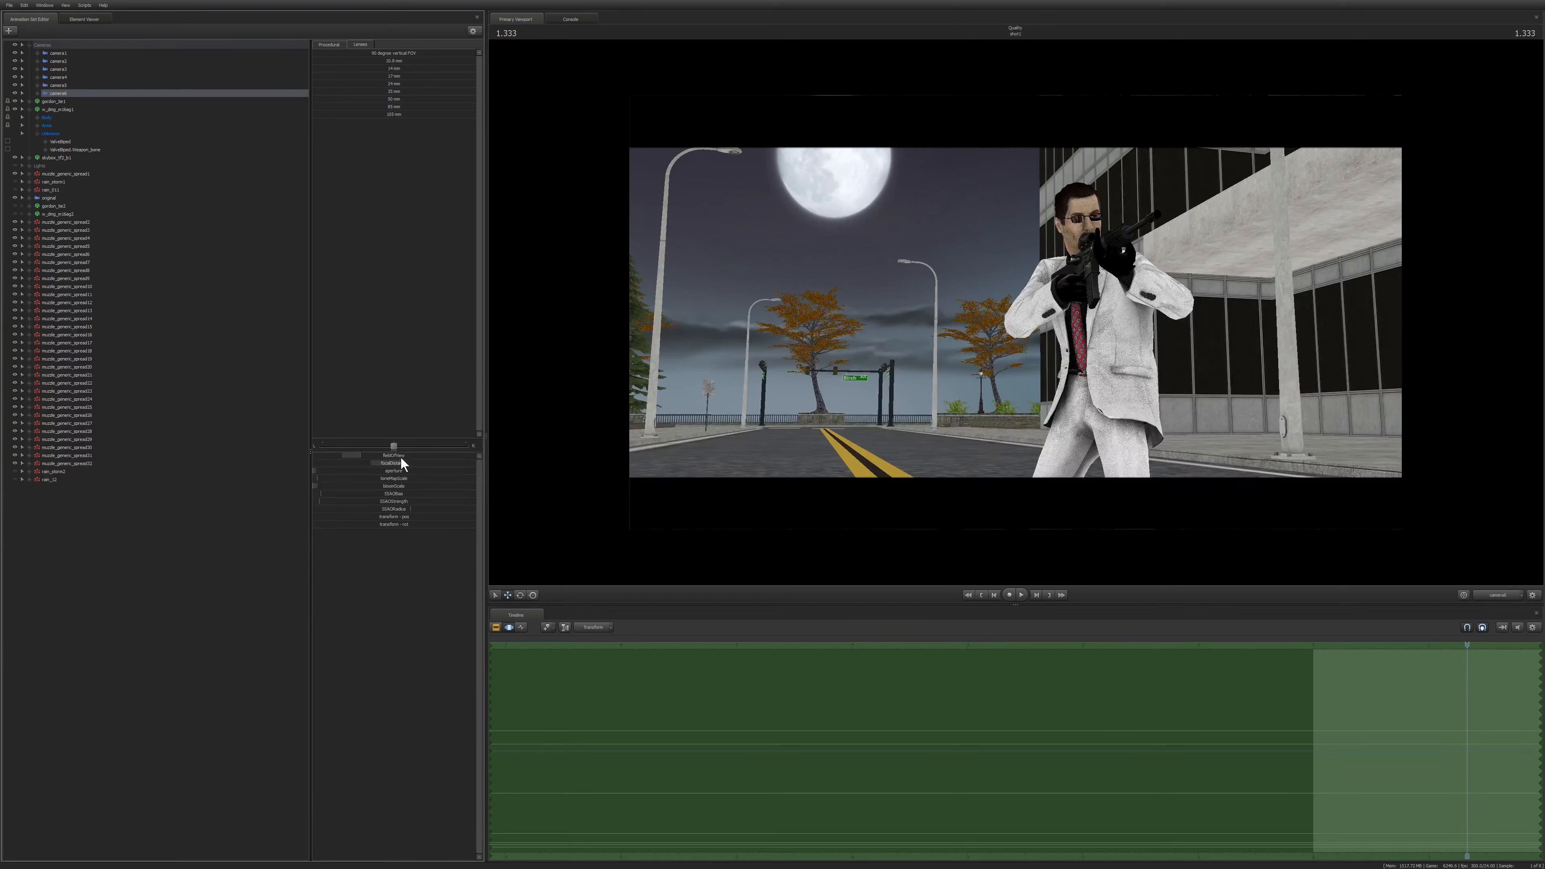
{"action": "left_click_drag", "start_coordinate": [407, 463], "coordinate": [410, 463]}
{"action": "left_click", "coordinate": [208, 538]}
{"action": "key", "text": "F2"}
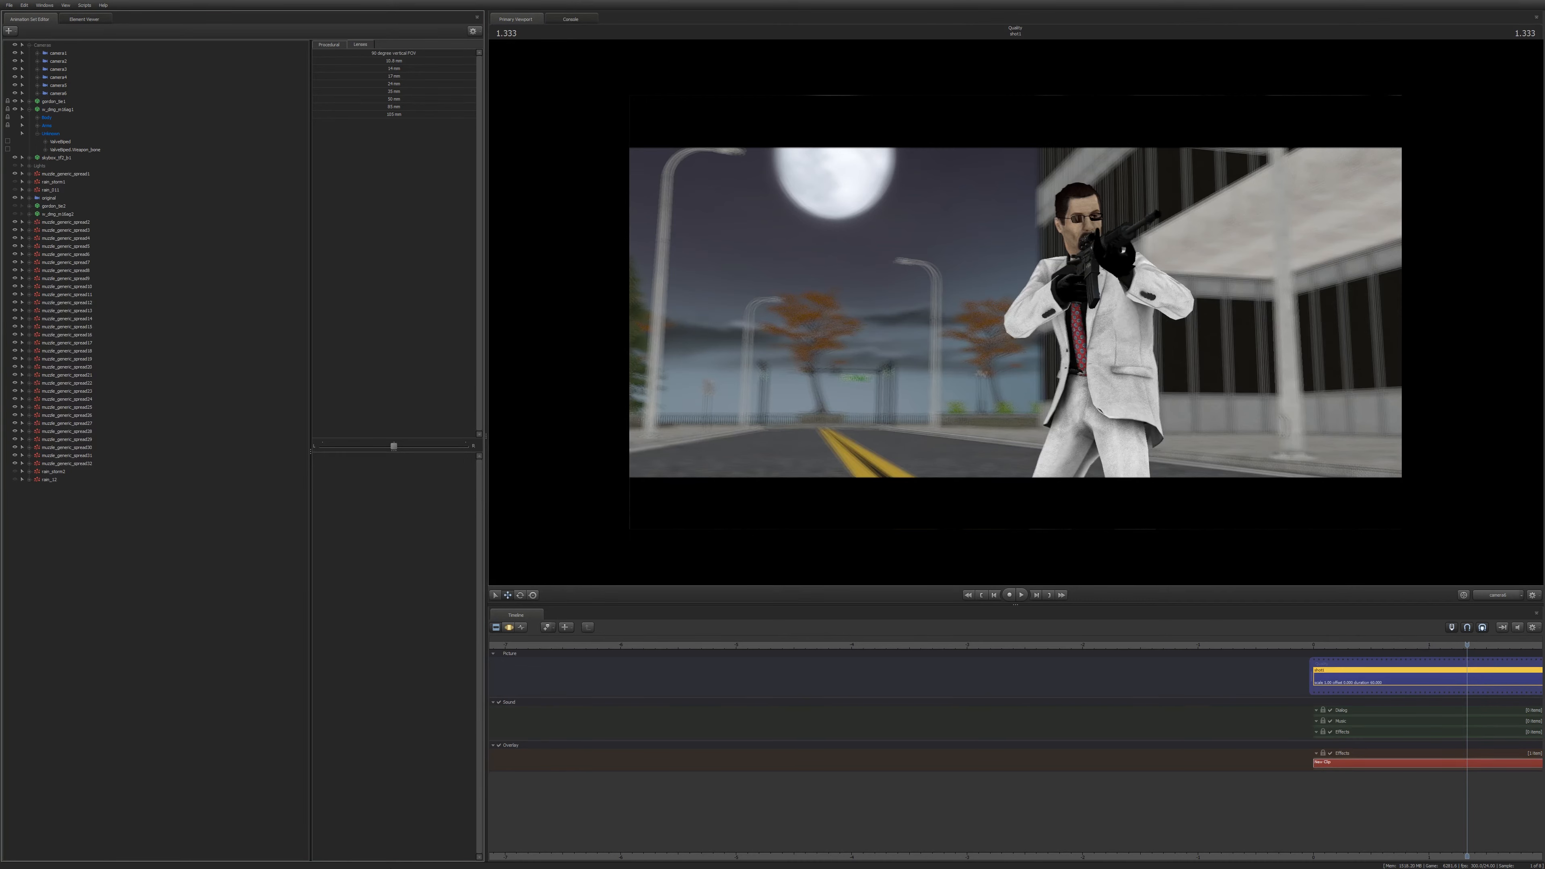
Select camera6 and strafe it sideways to centre the gunman against the building.
{"action": "key", "text": "F3"}
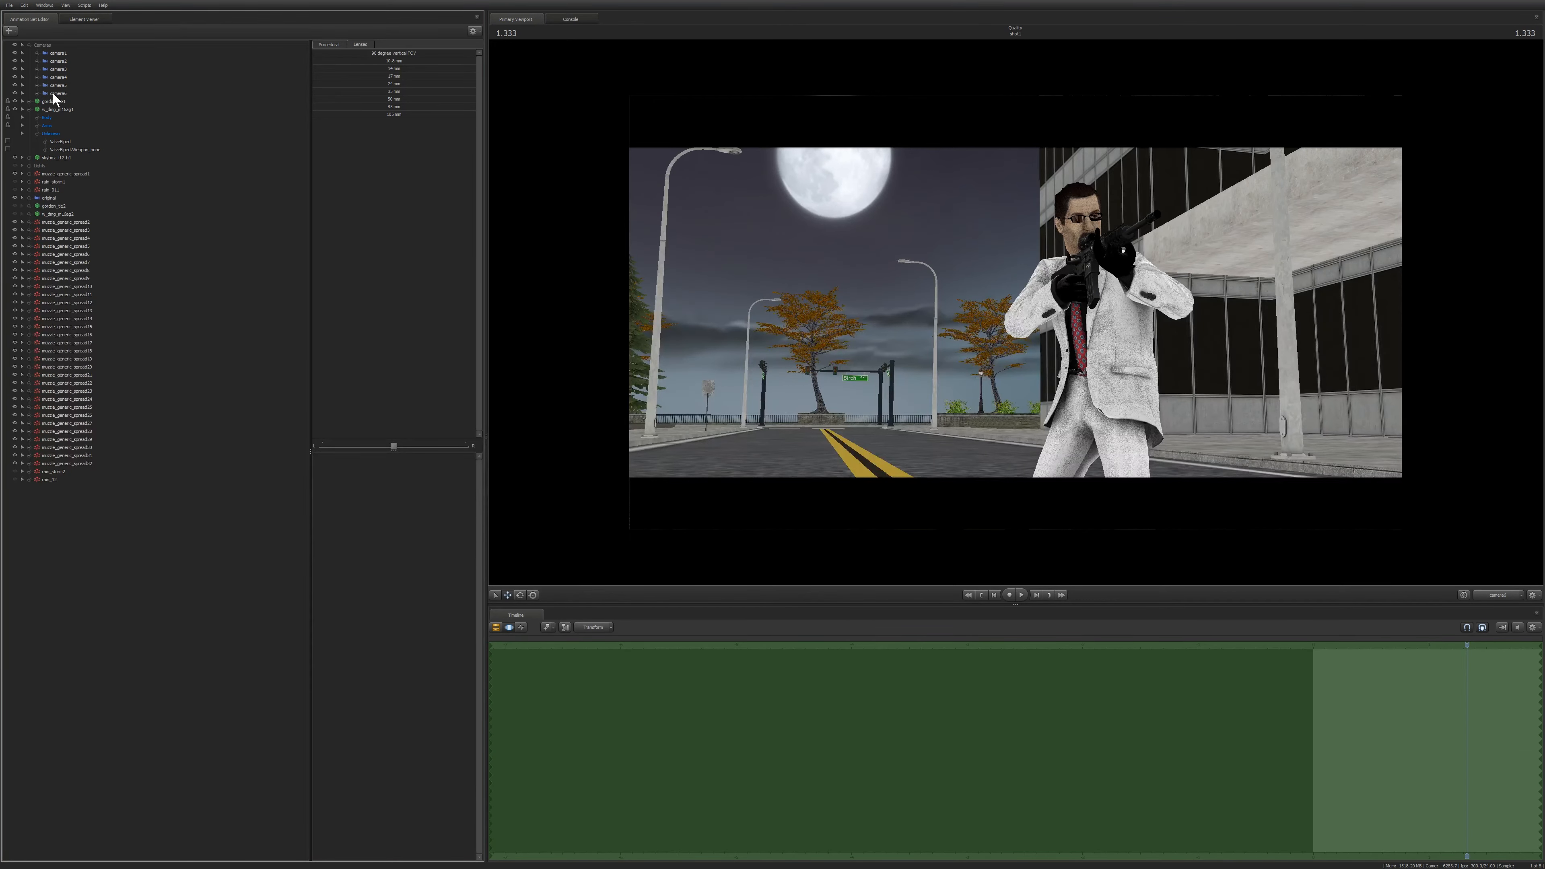
{"action": "left_click", "coordinate": [53, 93]}
{"action": "mouse_move", "coordinate": [923, 220]}
{"action": "left_mouse_down"}
{"action": "mouse_move", "coordinate": [1216, 210]}
{"action": "mouse_move", "coordinate": [945, 210]}
{"action": "left_mouse_up"}
{"action": "key", "text": "a"}
{"action": "key", "text": "a"}
{"action": "key", "text": "d"}
{"action": "key", "text": "d"}
{"action": "key", "text": "d"}
{"action": "key", "text": "d"}
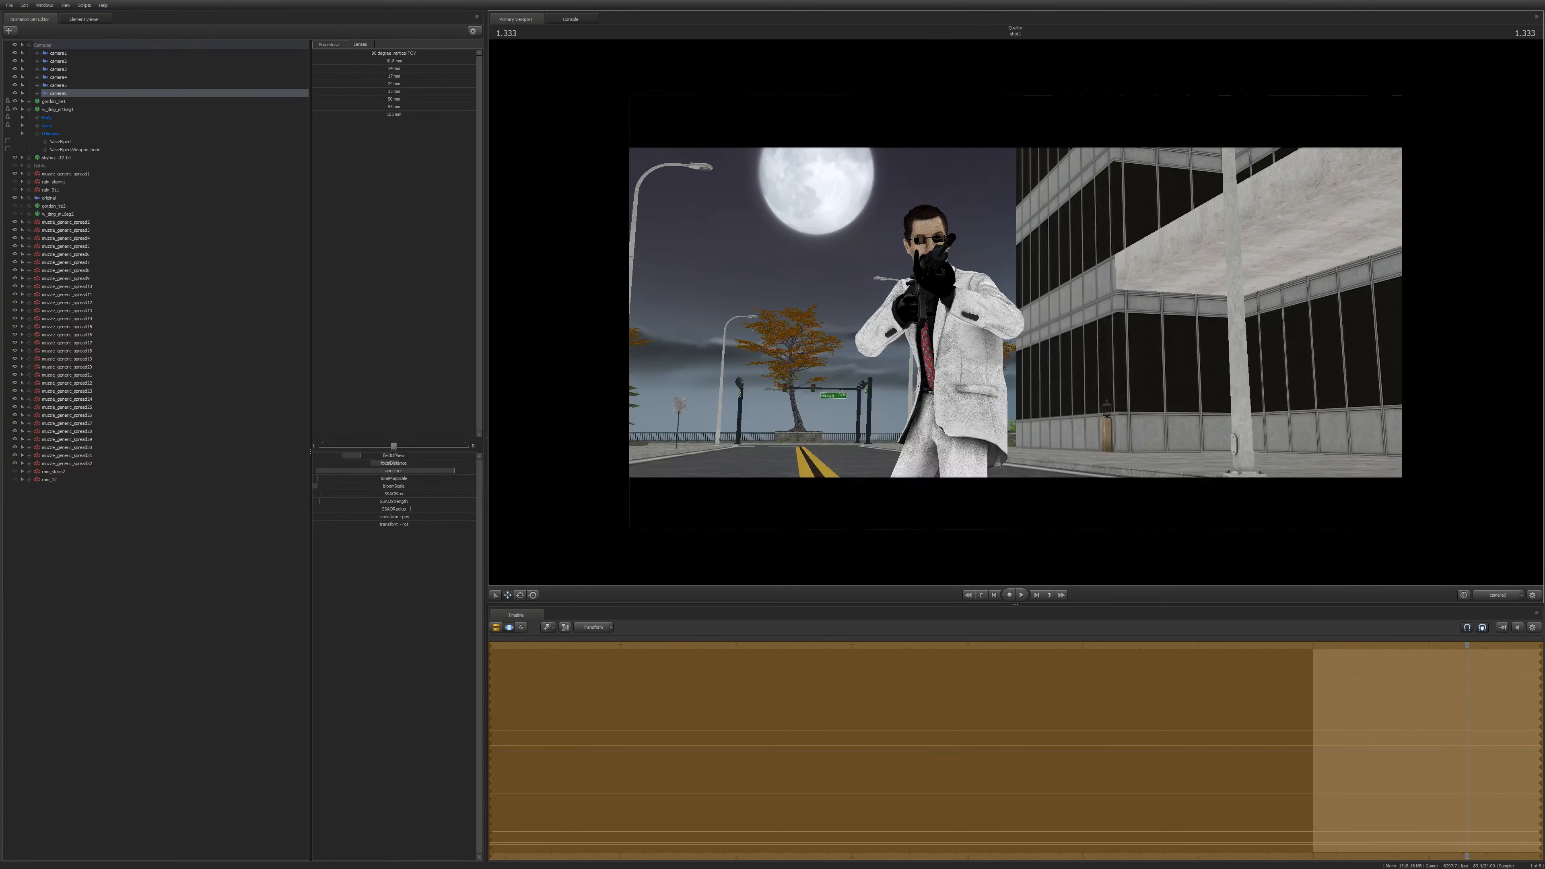
Keep orbiting camera6 around the gunman to try other angles on him.
{"action": "key", "text": "a"}
{"action": "left_click_drag", "start_coordinate": [945, 210], "coordinate": [979, 210]}
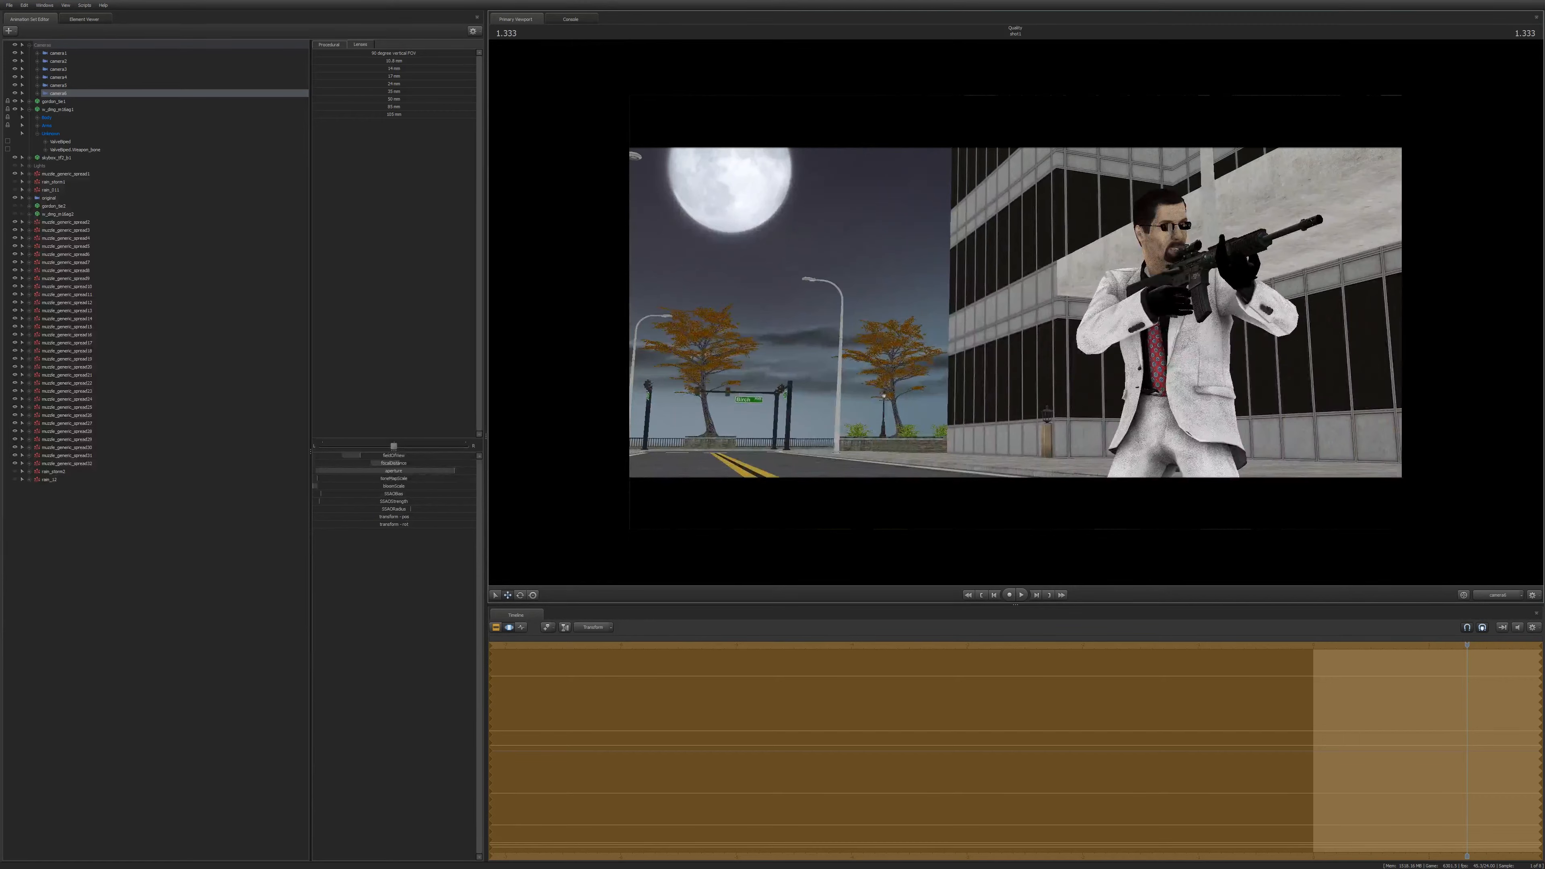
{"action": "left_click_drag", "start_coordinate": [979, 210], "coordinate": [1136, 214]}
{"action": "left_click_drag", "start_coordinate": [1355, 237], "coordinate": [1350, 235]}
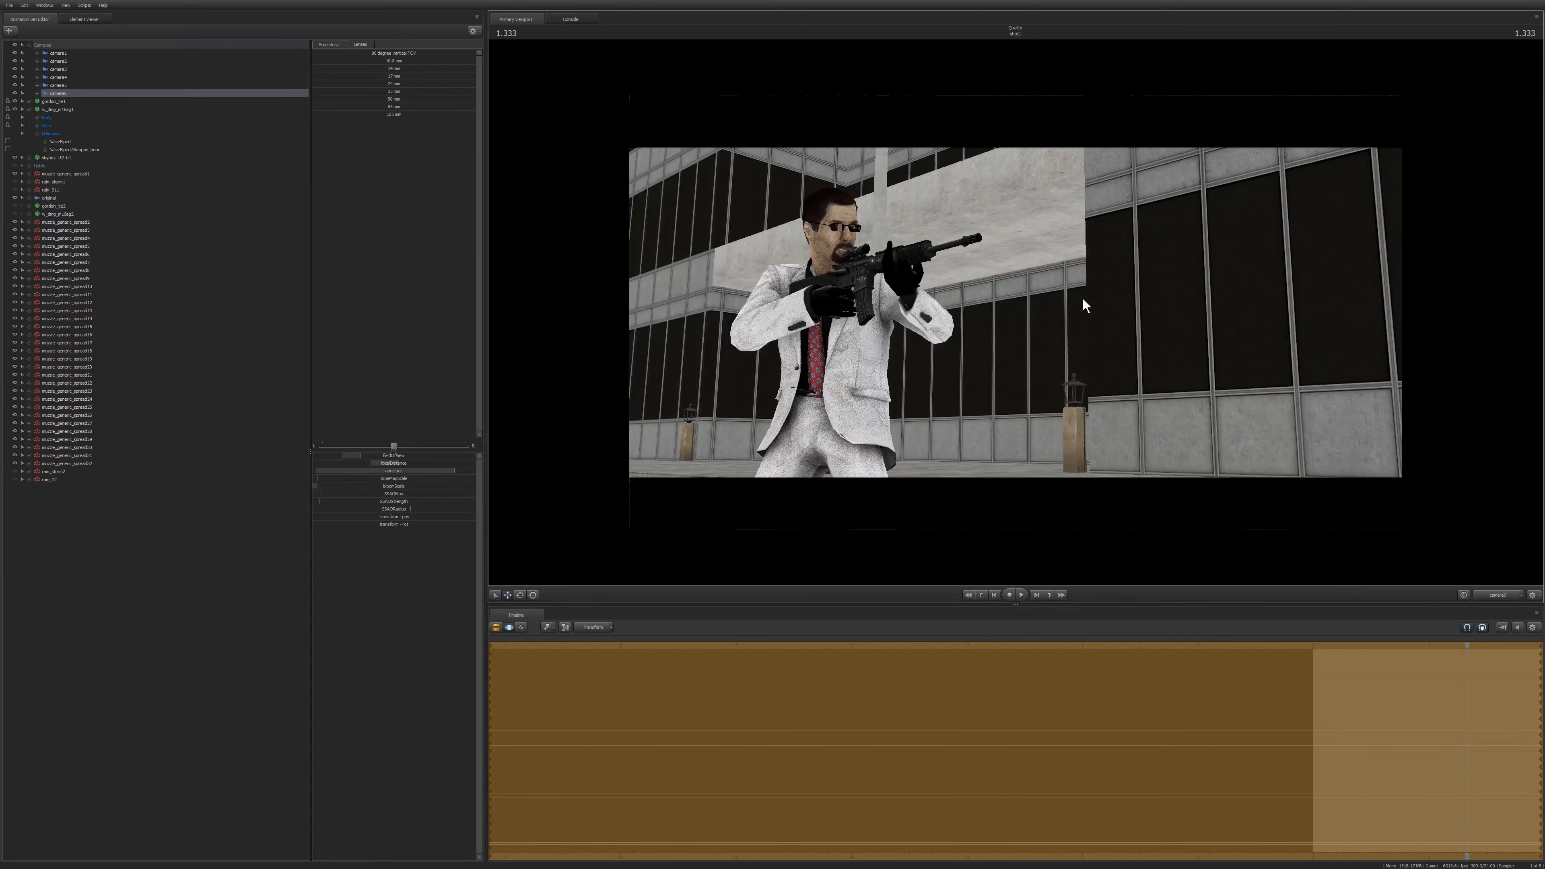
Swing camera6 back to frame the gunman on the right against the moonlit street.
{"action": "left_click_drag", "start_coordinate": [1079, 300], "coordinate": [861, 323]}
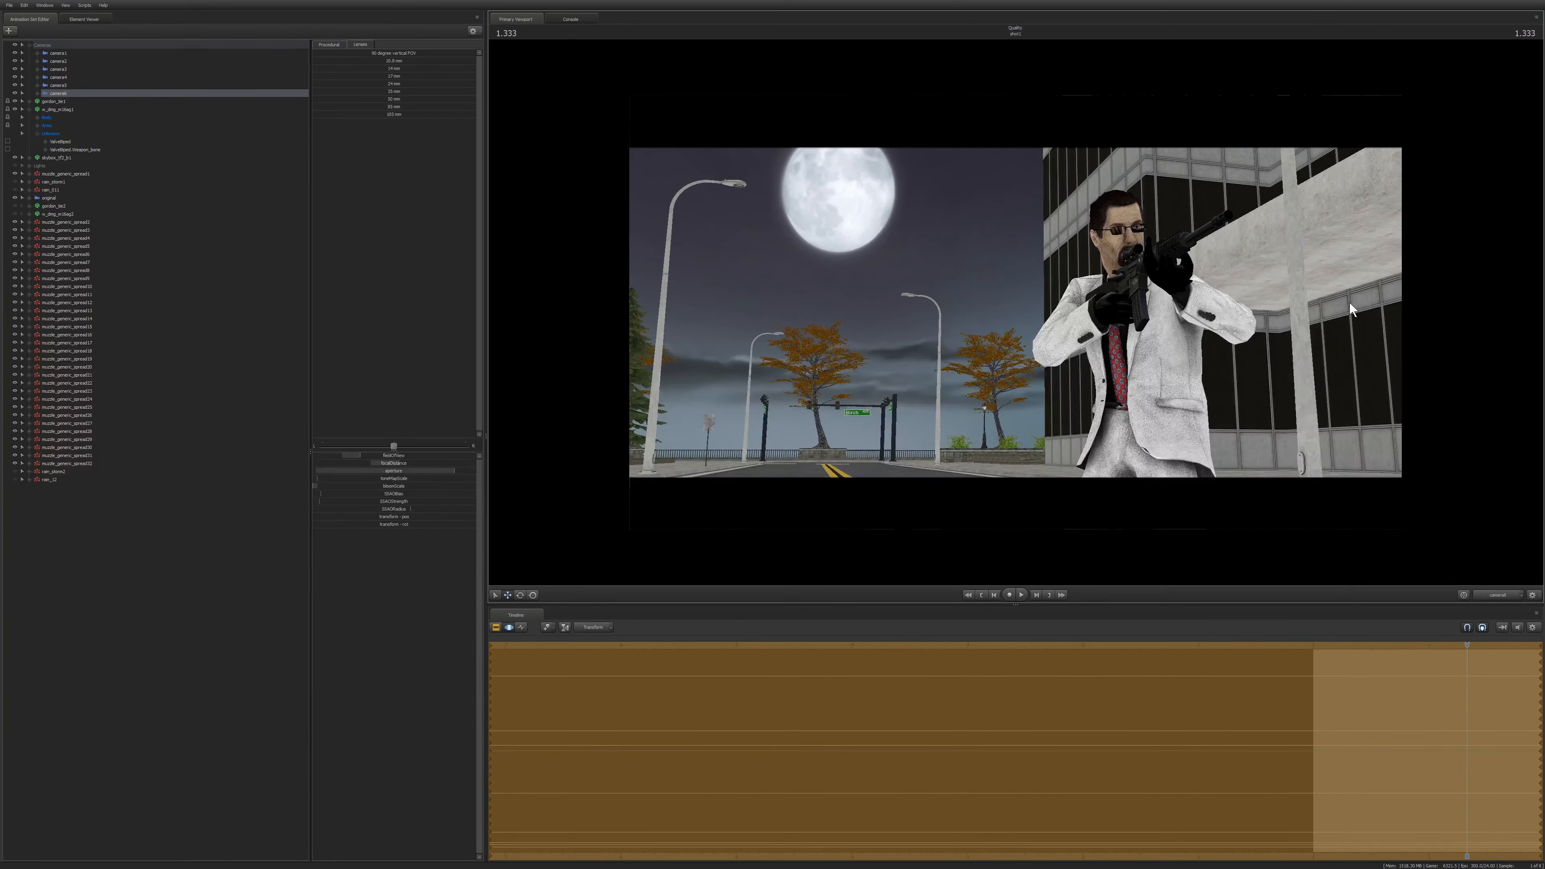
{"action": "mouse_move", "coordinate": [1114, 331]}
{"action": "left_mouse_down"}
{"action": "mouse_move", "coordinate": [666, 335]}
{"action": "mouse_move", "coordinate": [1144, 327]}
{"action": "left_mouse_up"}
{"action": "left_click_drag", "start_coordinate": [943, 320], "coordinate": [852, 312]}
{"action": "mouse_move", "coordinate": [891, 239]}
{"action": "left_mouse_down", "text": "ctrl"}
{"action": "mouse_move", "coordinate": [680, 302]}
{"action": "mouse_move", "coordinate": [917, 305]}
{"action": "mouse_move", "coordinate": [832, 298]}
{"action": "mouse_move", "coordinate": [816, 393]}
{"action": "left_mouse_up", "text": "ctrl"}
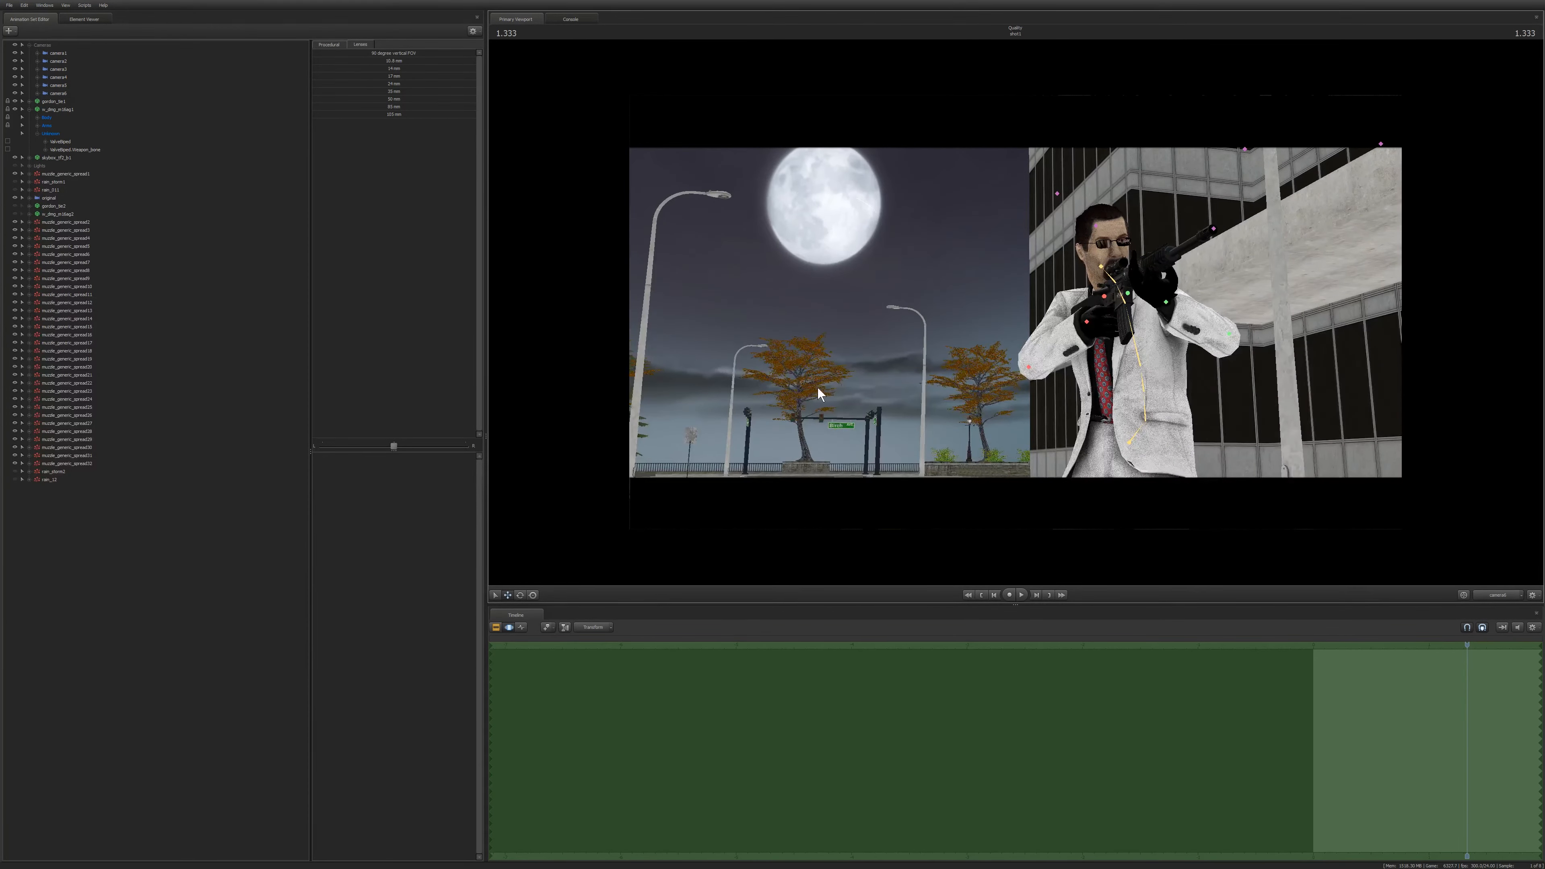
Fine-tune camera6's framing around the gunman and preview the shot with depth of field.
{"action": "mouse_move", "coordinate": [897, 282]}
{"action": "left_mouse_down", "text": "ctrl"}
{"action": "mouse_move", "coordinate": [671, 190]}
{"action": "mouse_move", "coordinate": [757, 423]}
{"action": "mouse_move", "coordinate": [957, 255]}
{"action": "mouse_move", "coordinate": [830, 190]}
{"action": "left_mouse_up", "text": "ctrl"}
{"action": "mouse_move", "coordinate": [920, 366]}
{"action": "left_mouse_down", "text": "ctrl"}
{"action": "mouse_move", "coordinate": [792, 348]}
{"action": "mouse_move", "coordinate": [739, 188]}
{"action": "mouse_move", "coordinate": [781, 313]}
{"action": "mouse_move", "coordinate": [815, 347]}
{"action": "left_mouse_up", "text": "ctrl"}
{"action": "key", "text": "F2"}
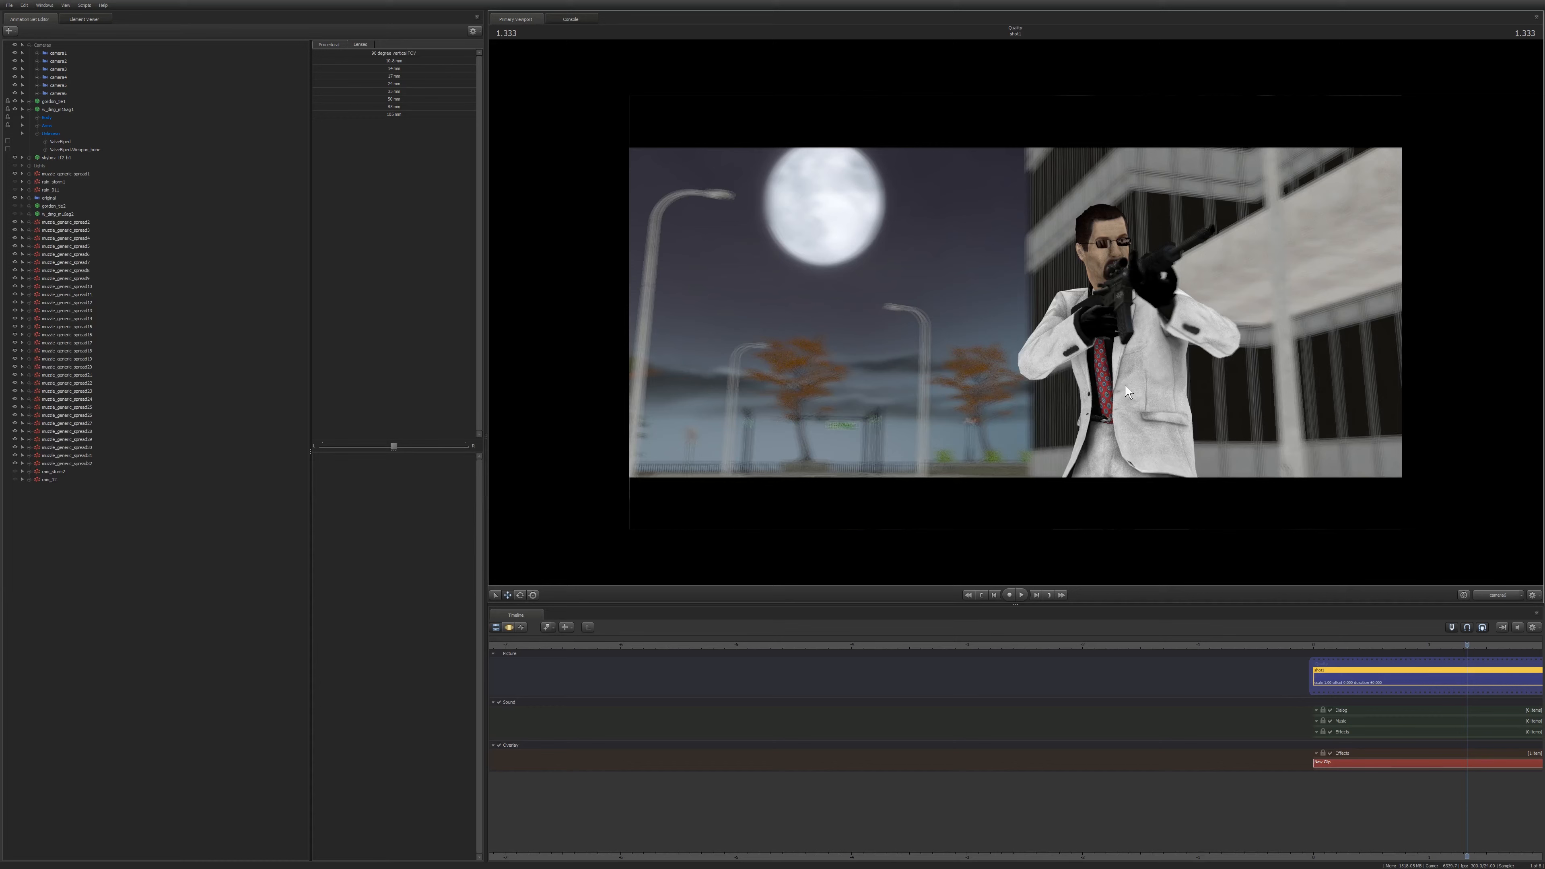
{"action": "key", "text": "F3"}
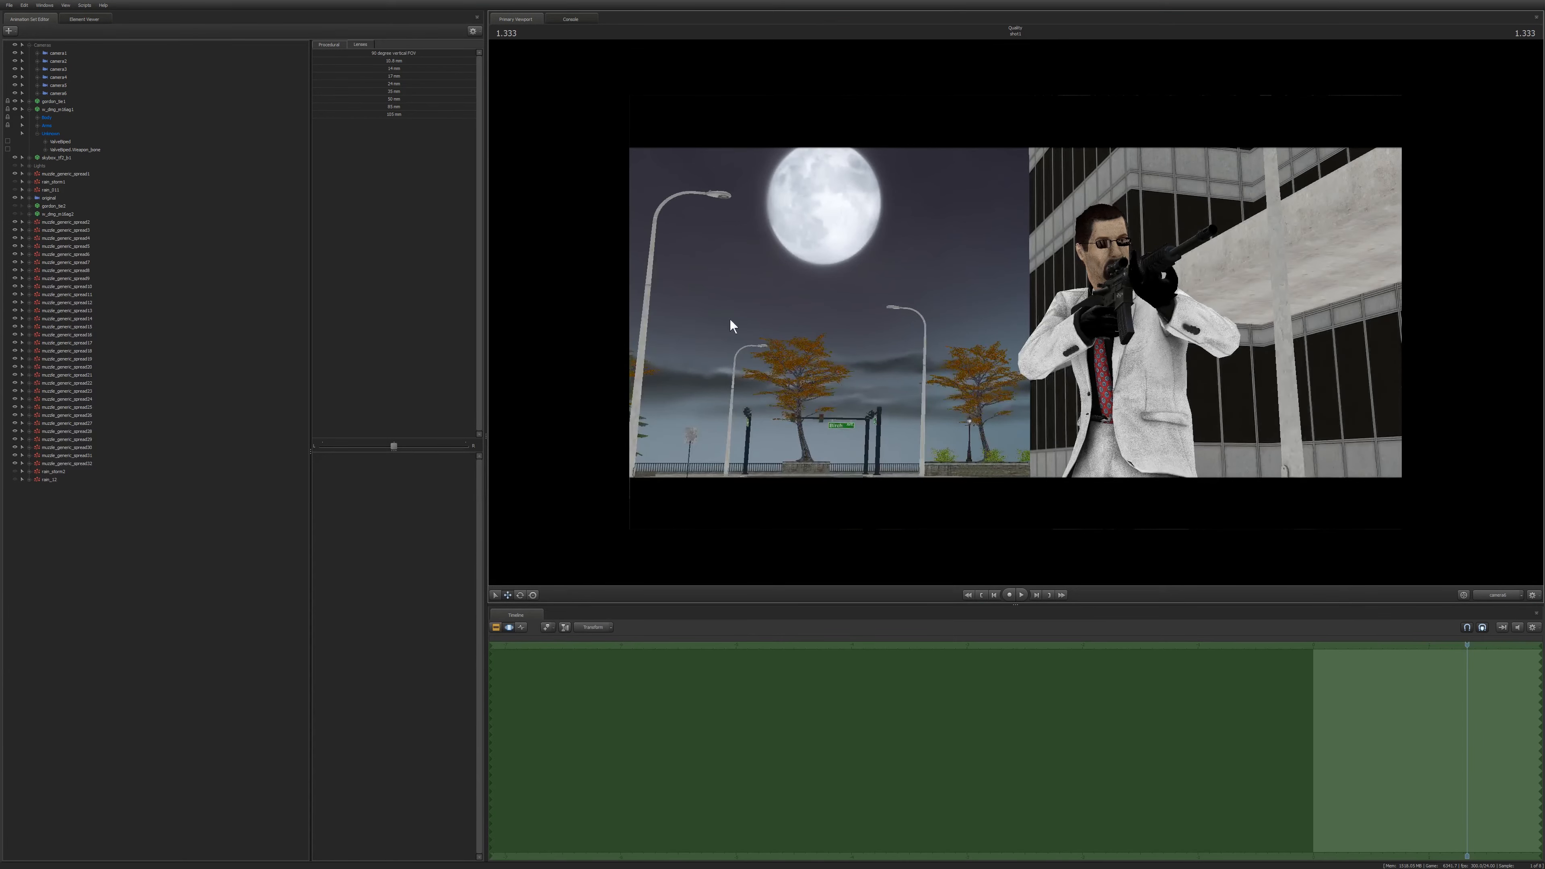
Try lowering camera6's aperture setting to strengthen the blur, then undo those changes.
{"action": "left_click", "coordinate": [65, 95]}
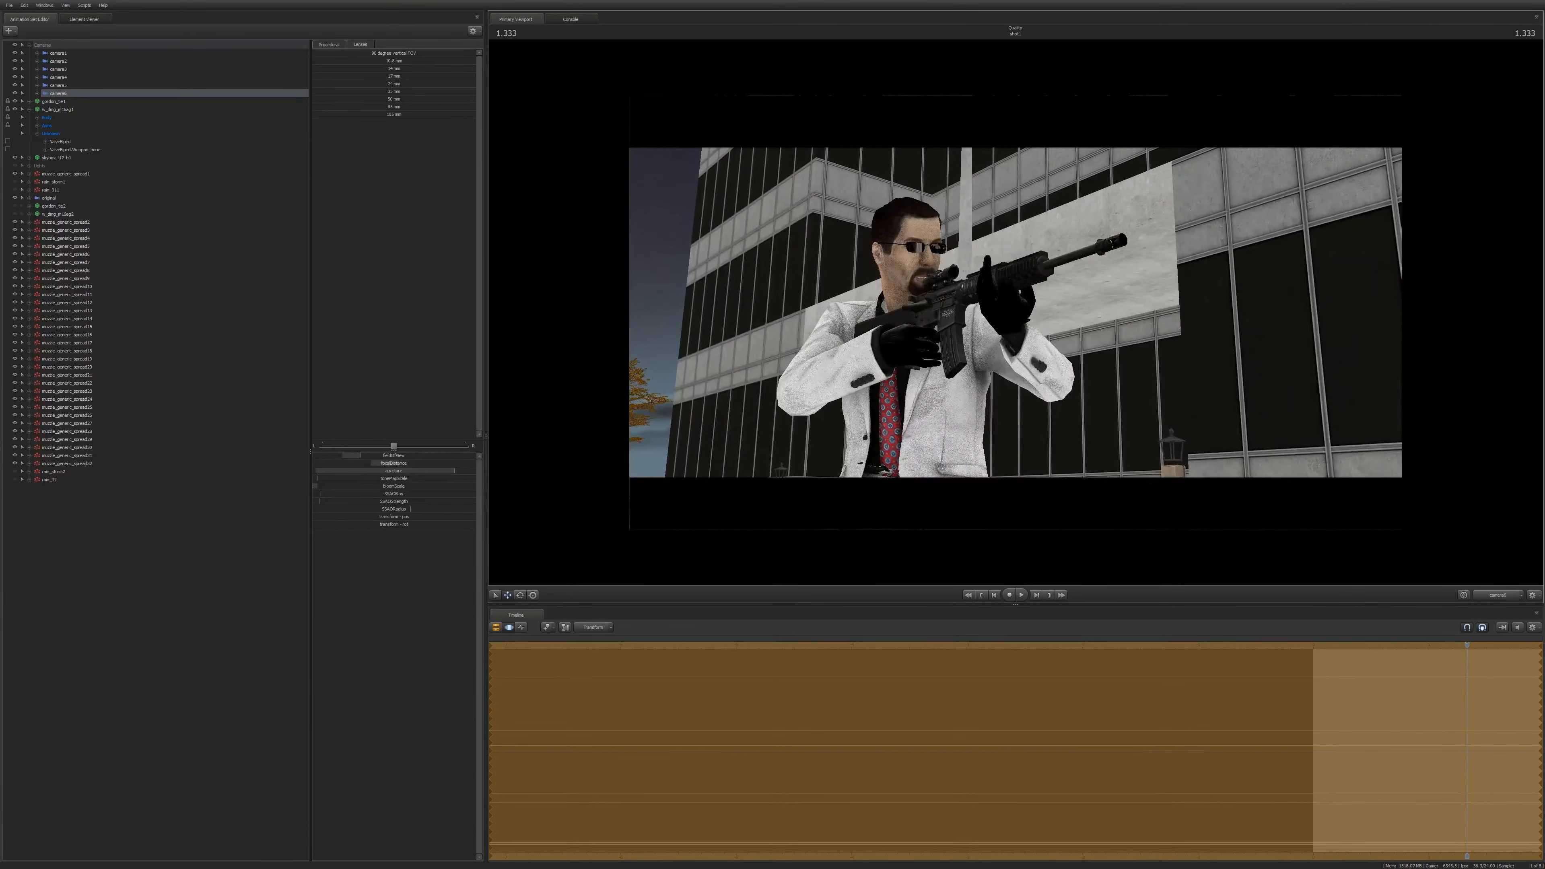
{"action": "key", "text": "F2"}
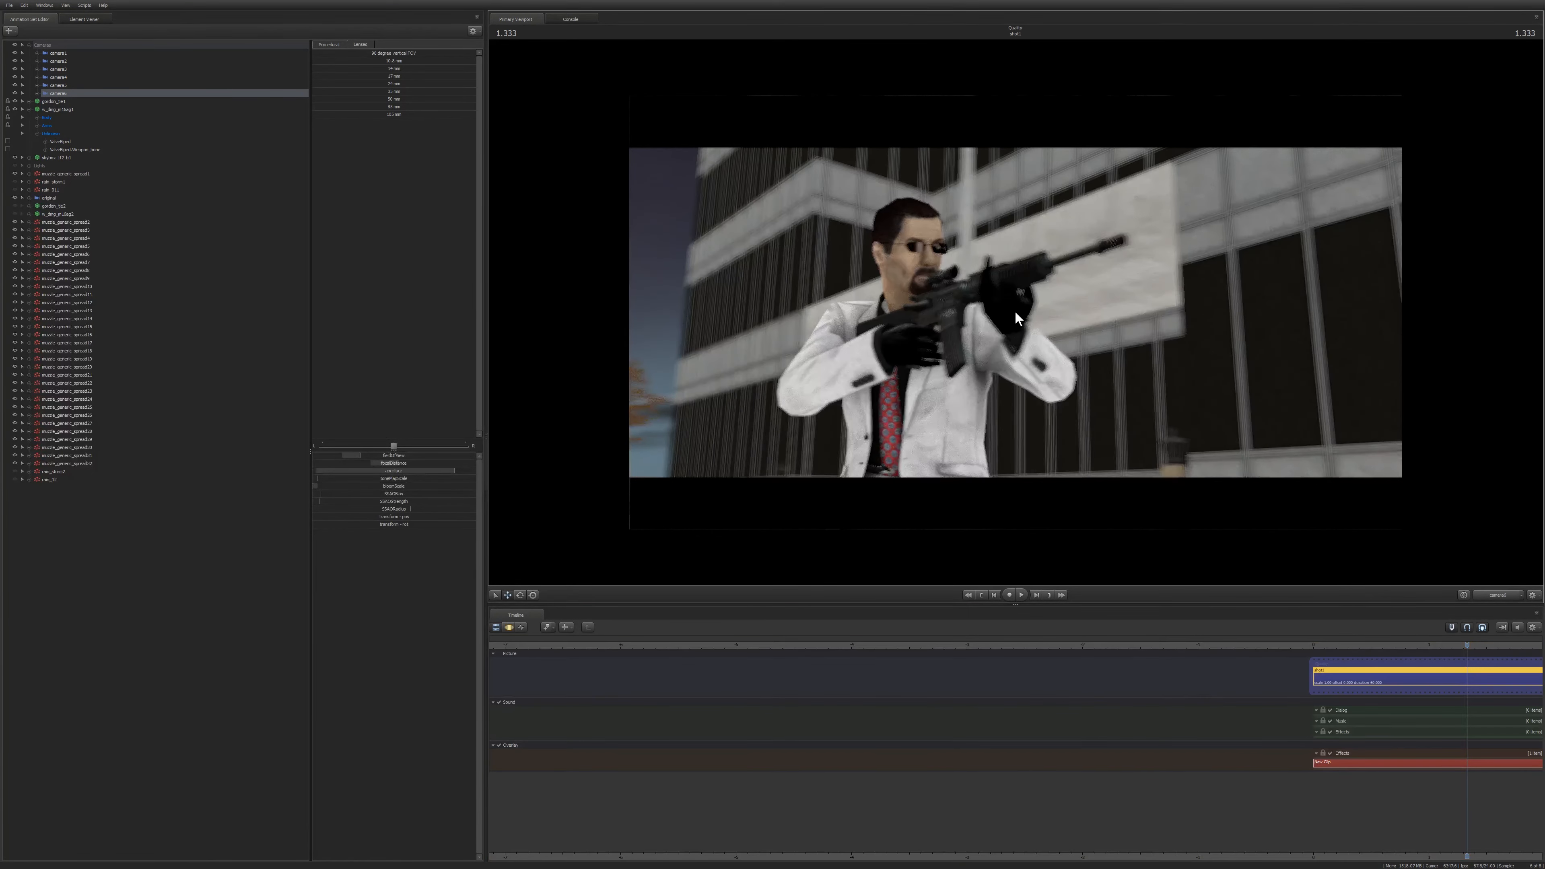
{"action": "left_click", "coordinate": [426, 470]}
{"action": "left_click_drag", "start_coordinate": [399, 463], "coordinate": [372, 463]}
{"action": "key", "text": "F2"}
{"action": "key", "text": "F3"}
{"action": "key", "text": "ctrl+z"}
{"action": "key", "text": "ctrl+z"}
{"action": "key", "text": "ctrl+z"}
{"action": "key", "text": "ctrl+z"}
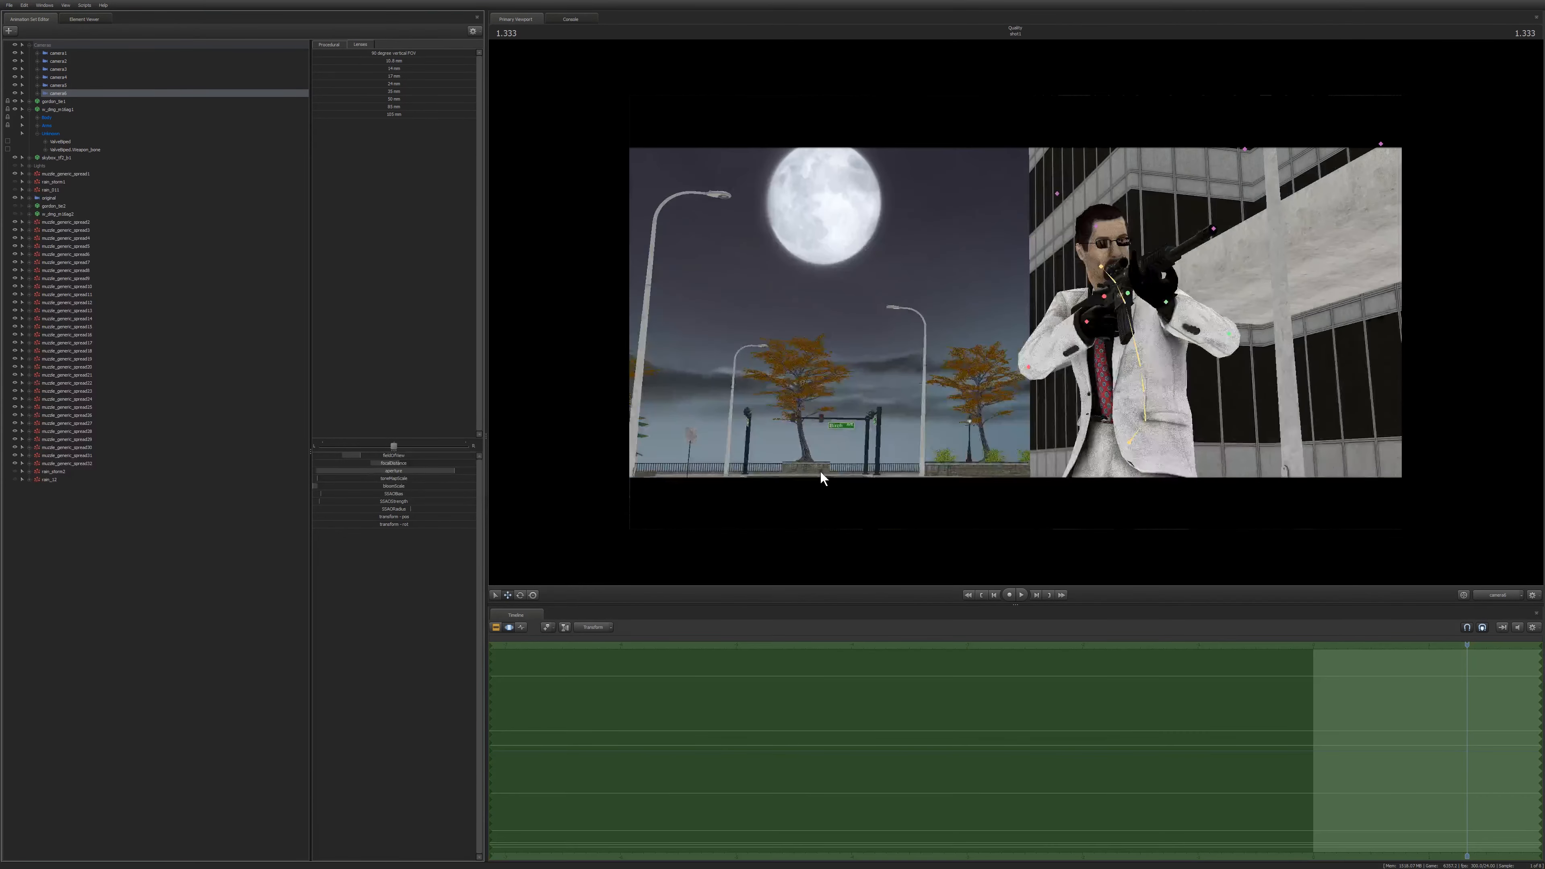
Compare the moonlit street shot with and without the depth-of-field preview.
{"action": "mouse_move", "coordinate": [881, 249]}
{"action": "left_mouse_down", "text": "ctrl"}
{"action": "mouse_move", "coordinate": [653, 312]}
{"action": "mouse_move", "coordinate": [915, 301]}
{"action": "left_mouse_up", "text": "ctrl"}
{"action": "key", "text": "F2"}
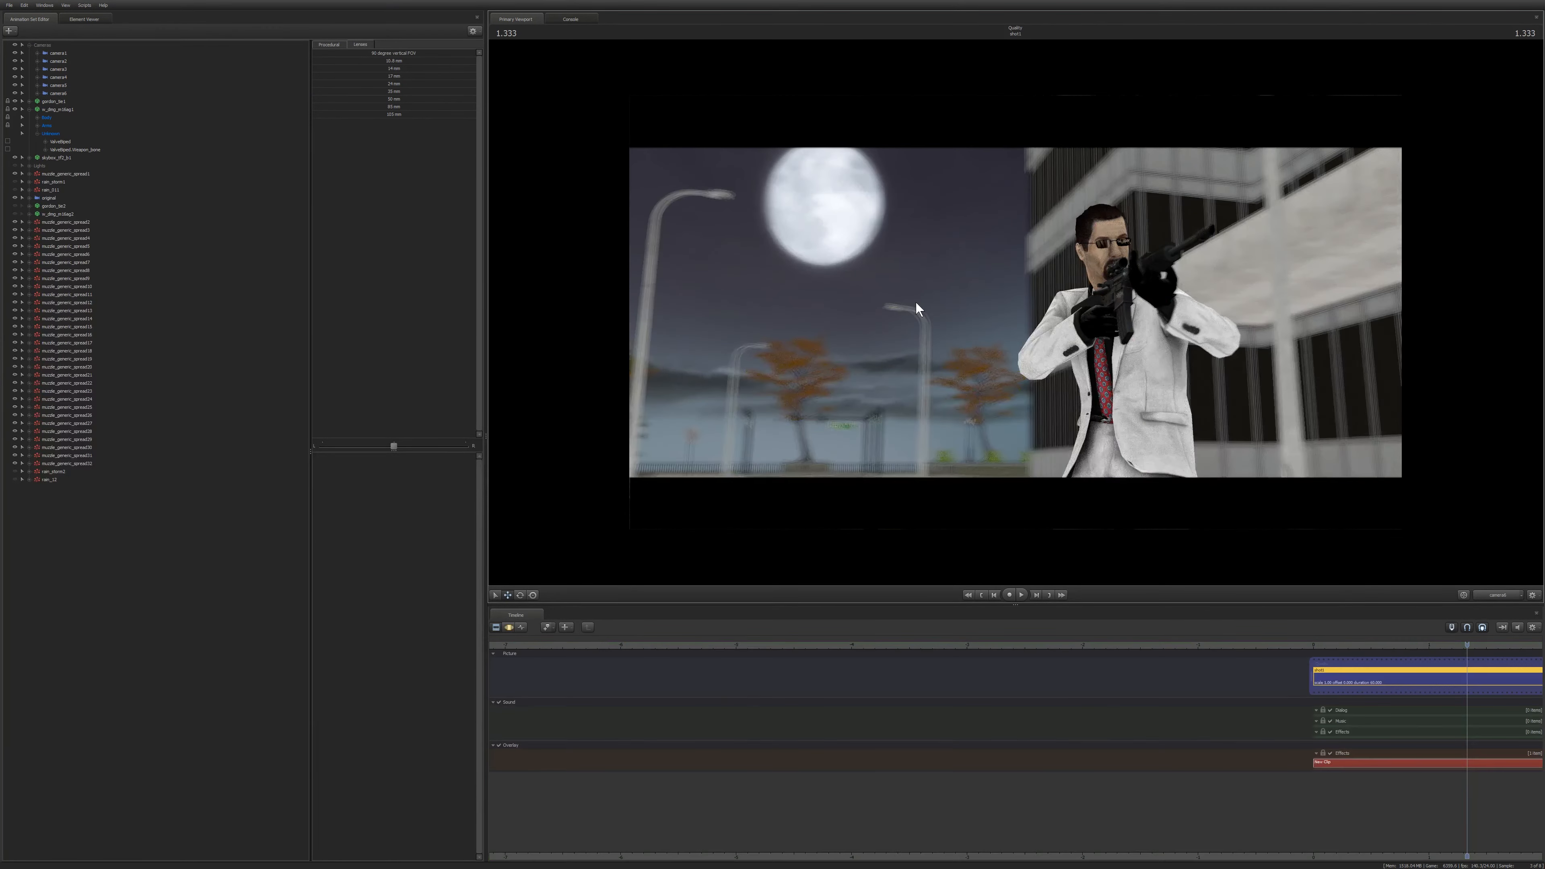
{"action": "key", "text": "F3"}
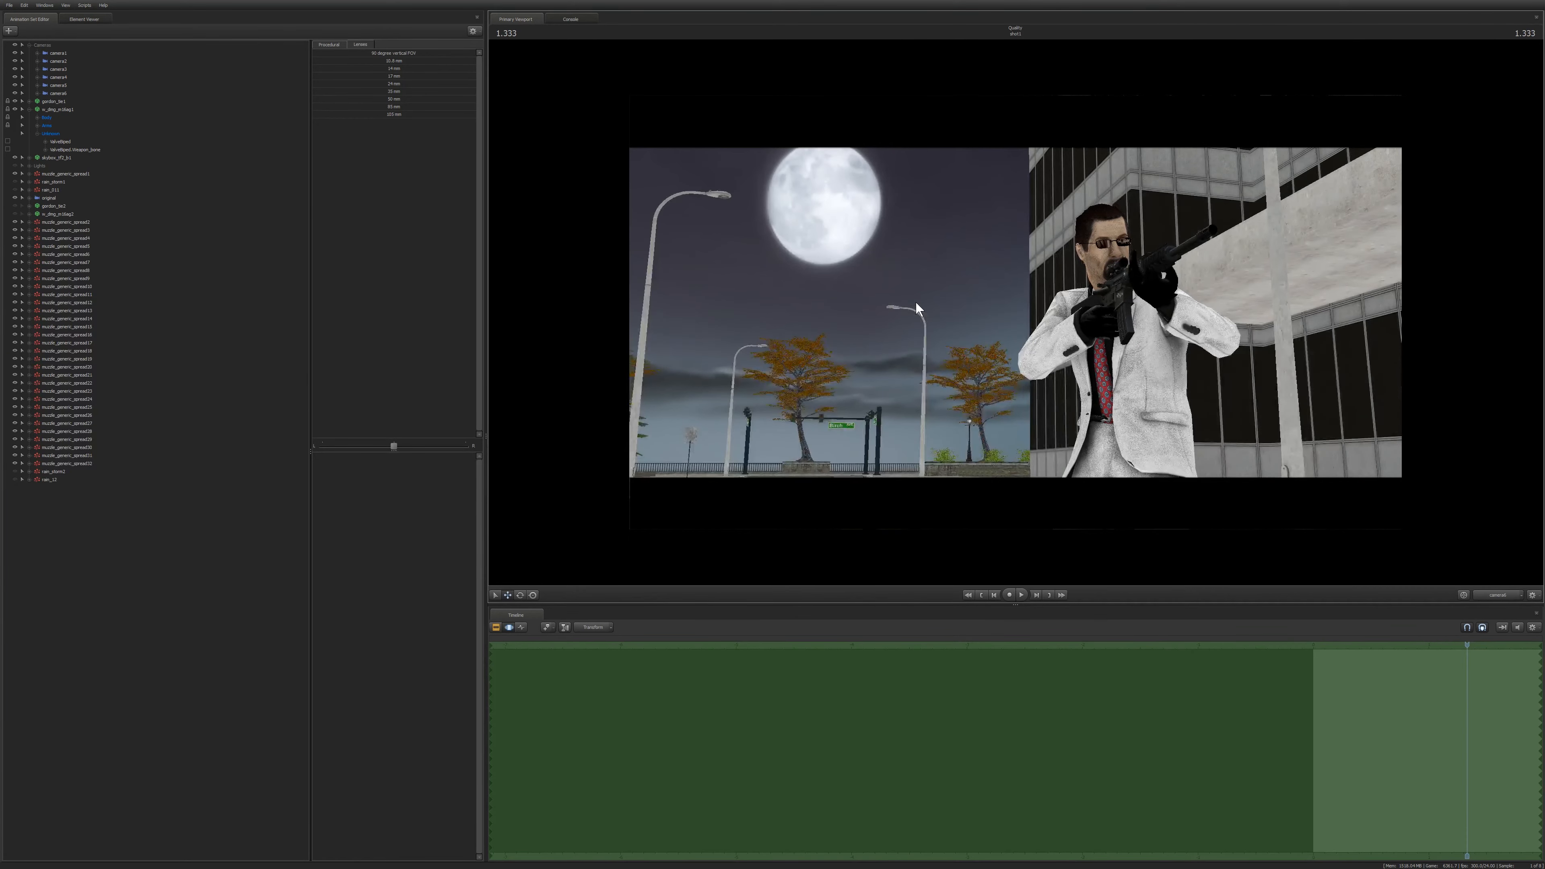
{"action": "key", "text": "F2"}
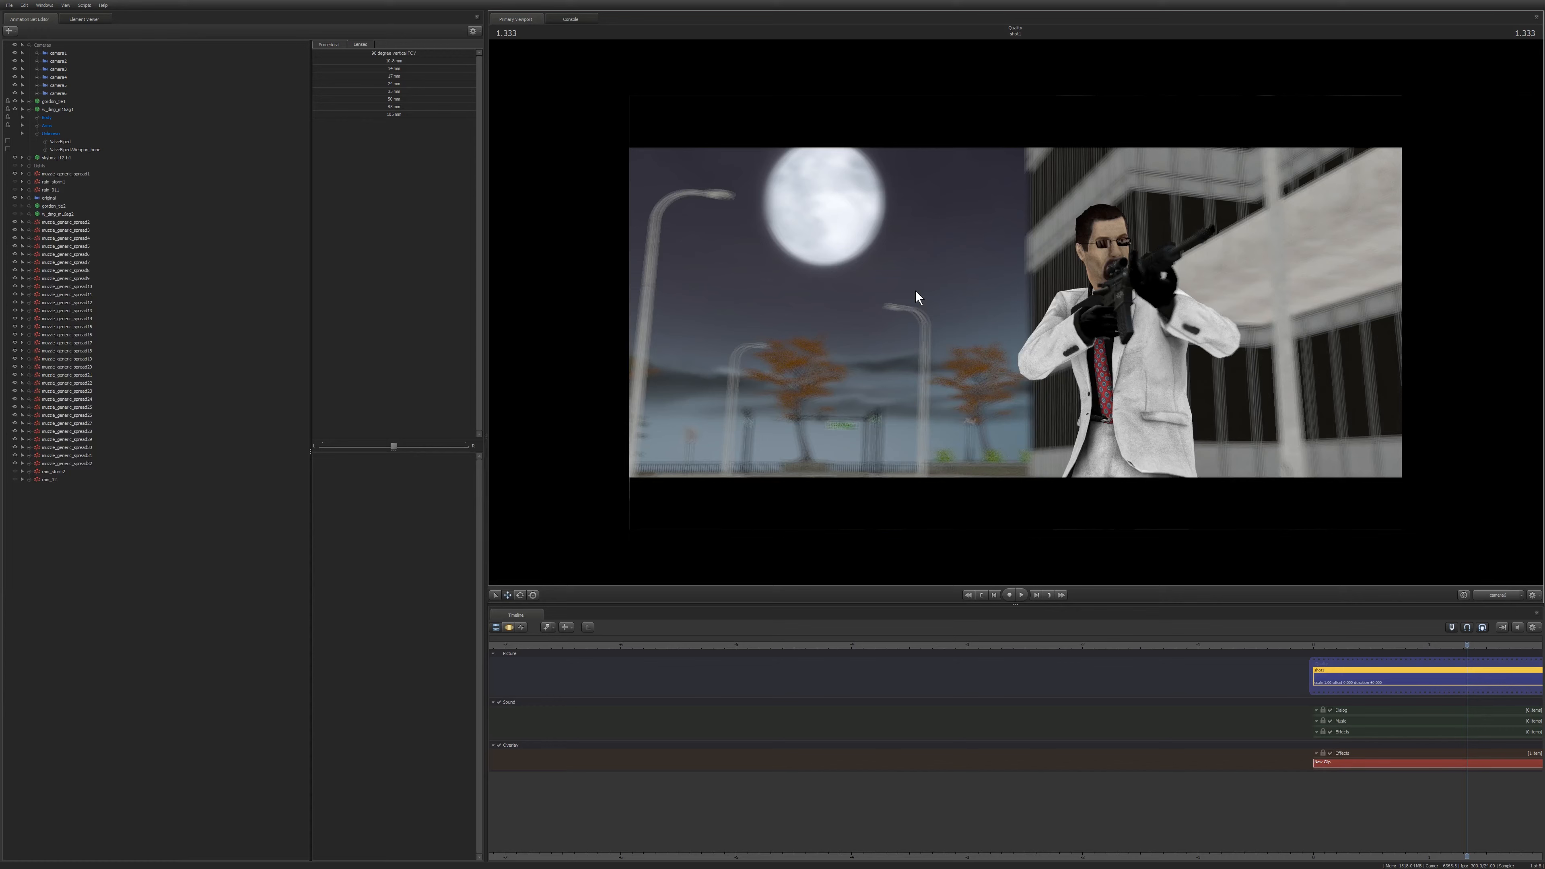
{"action": "key", "text": "F3"}
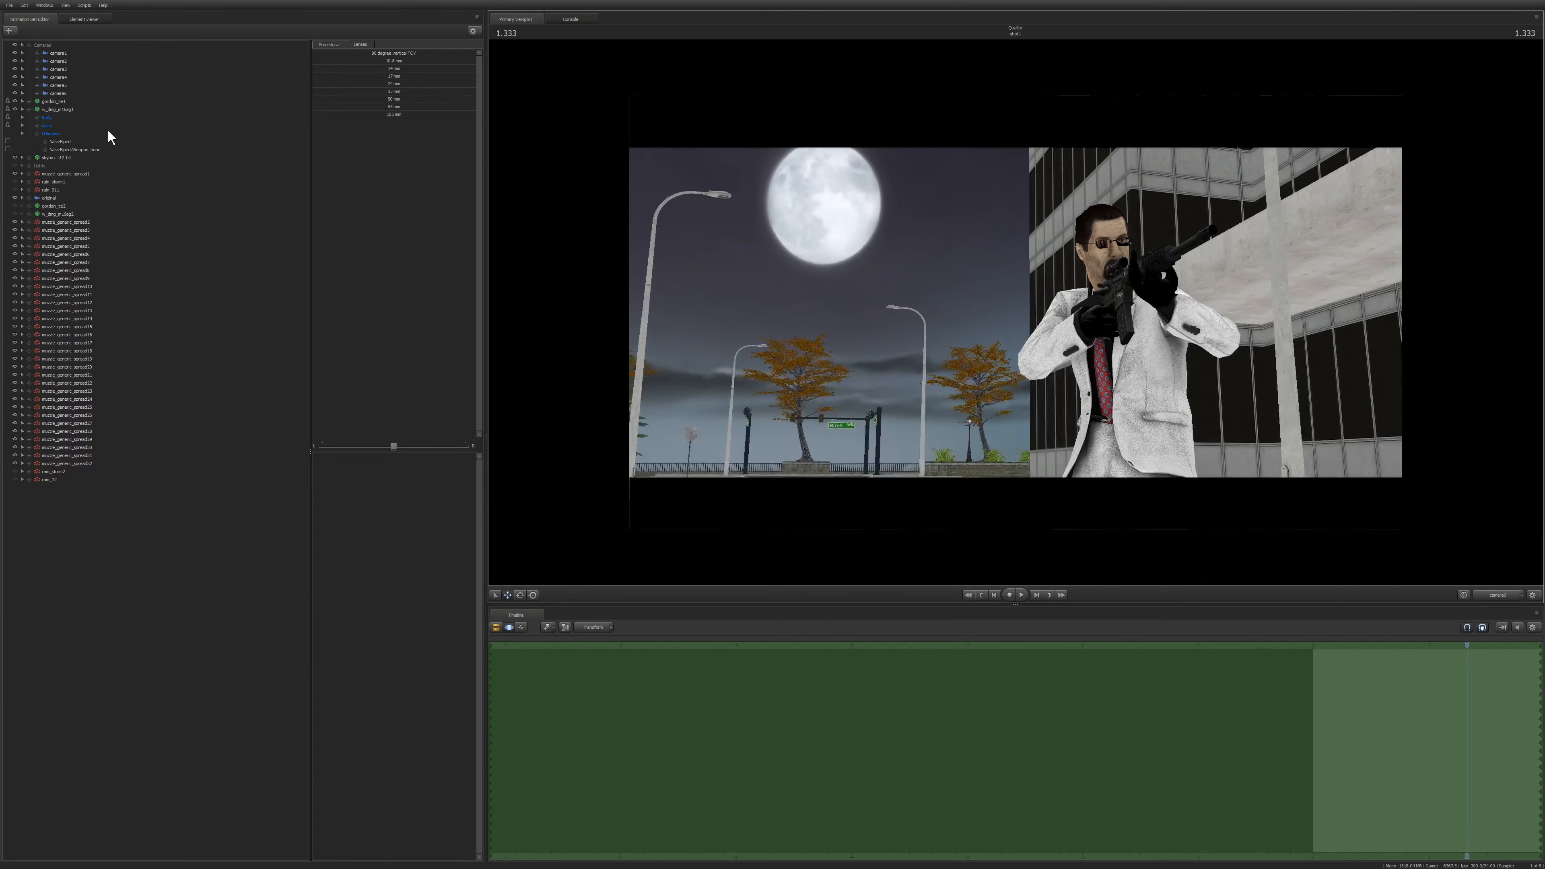
Select camera6, change its aperture setting by dragging, and preview the depth of field.
{"action": "left_click", "coordinate": [65, 93]}
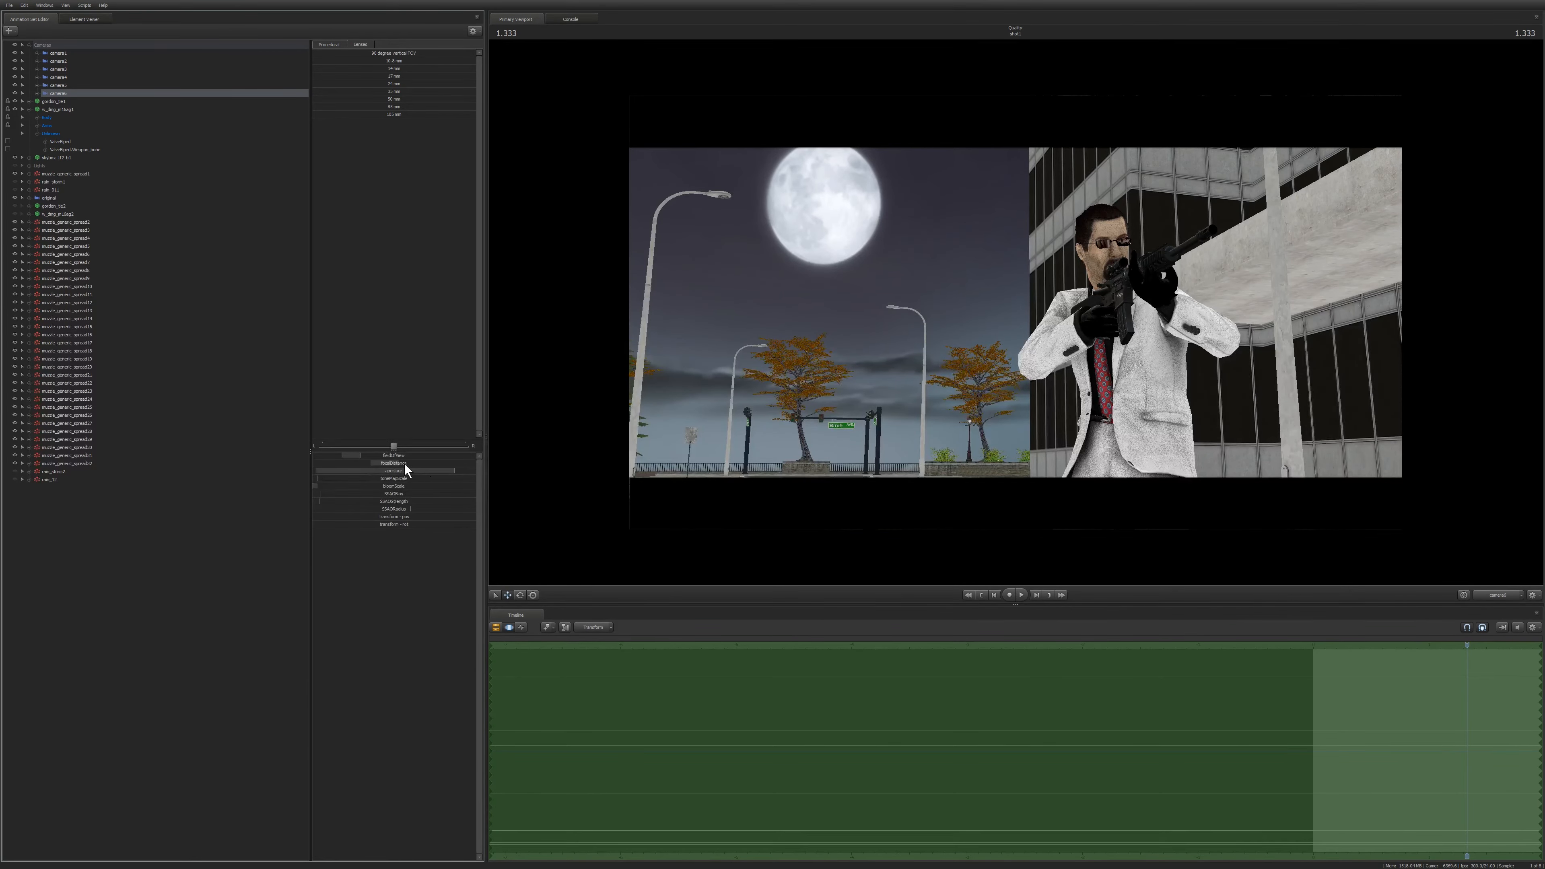
{"action": "left_click_drag", "start_coordinate": [435, 470], "coordinate": [251, 489]}
{"action": "key", "text": "F2"}
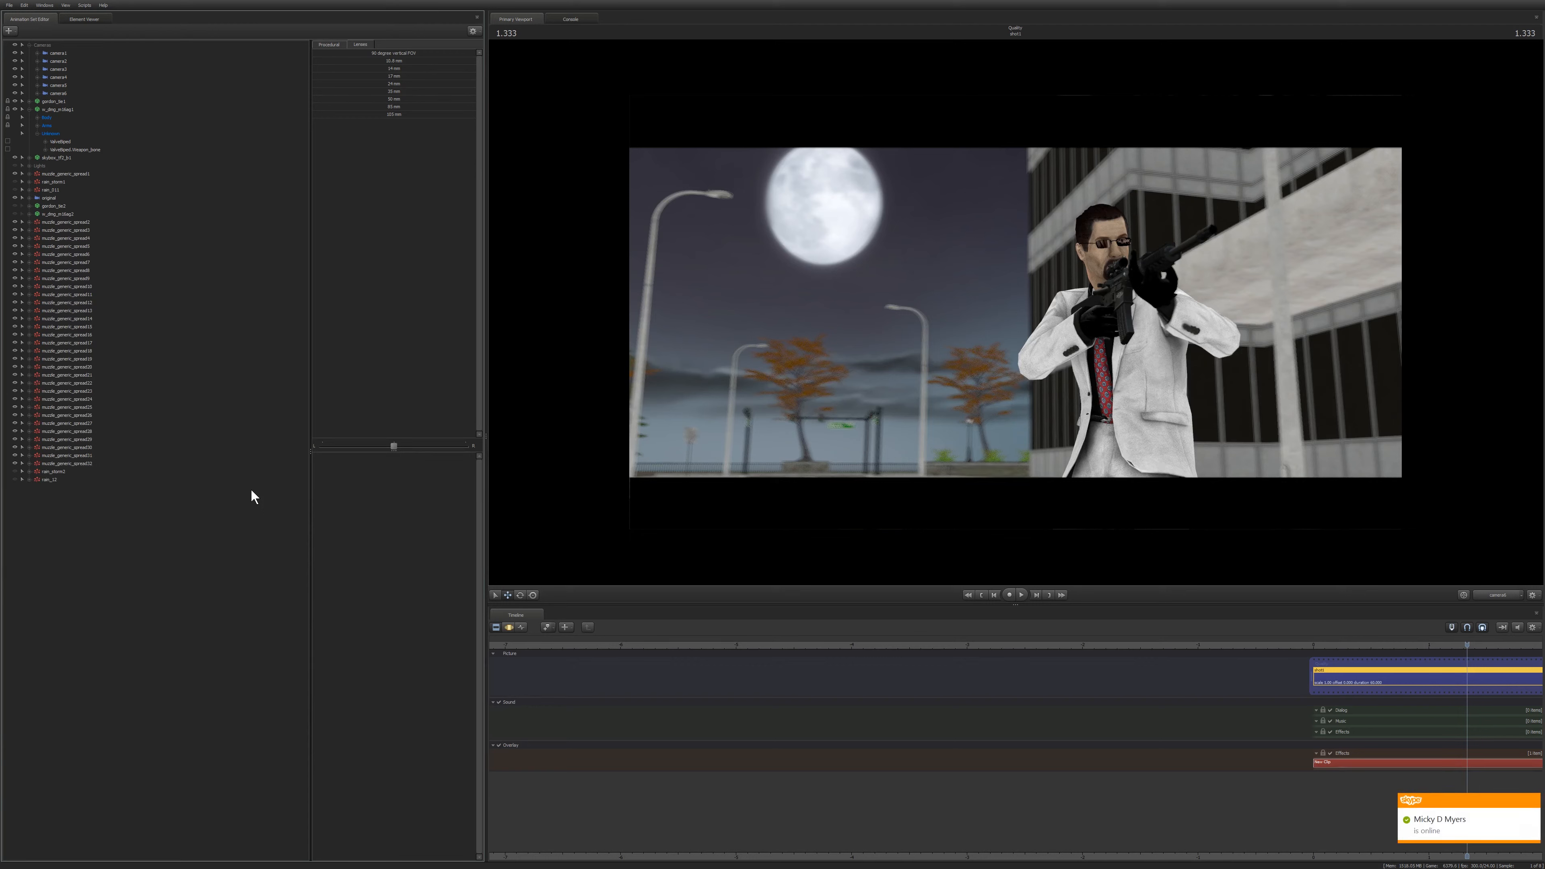
Orbit camera6 to a closer angle on the gunman in front of the office building.
{"action": "left_click", "coordinate": [69, 93]}
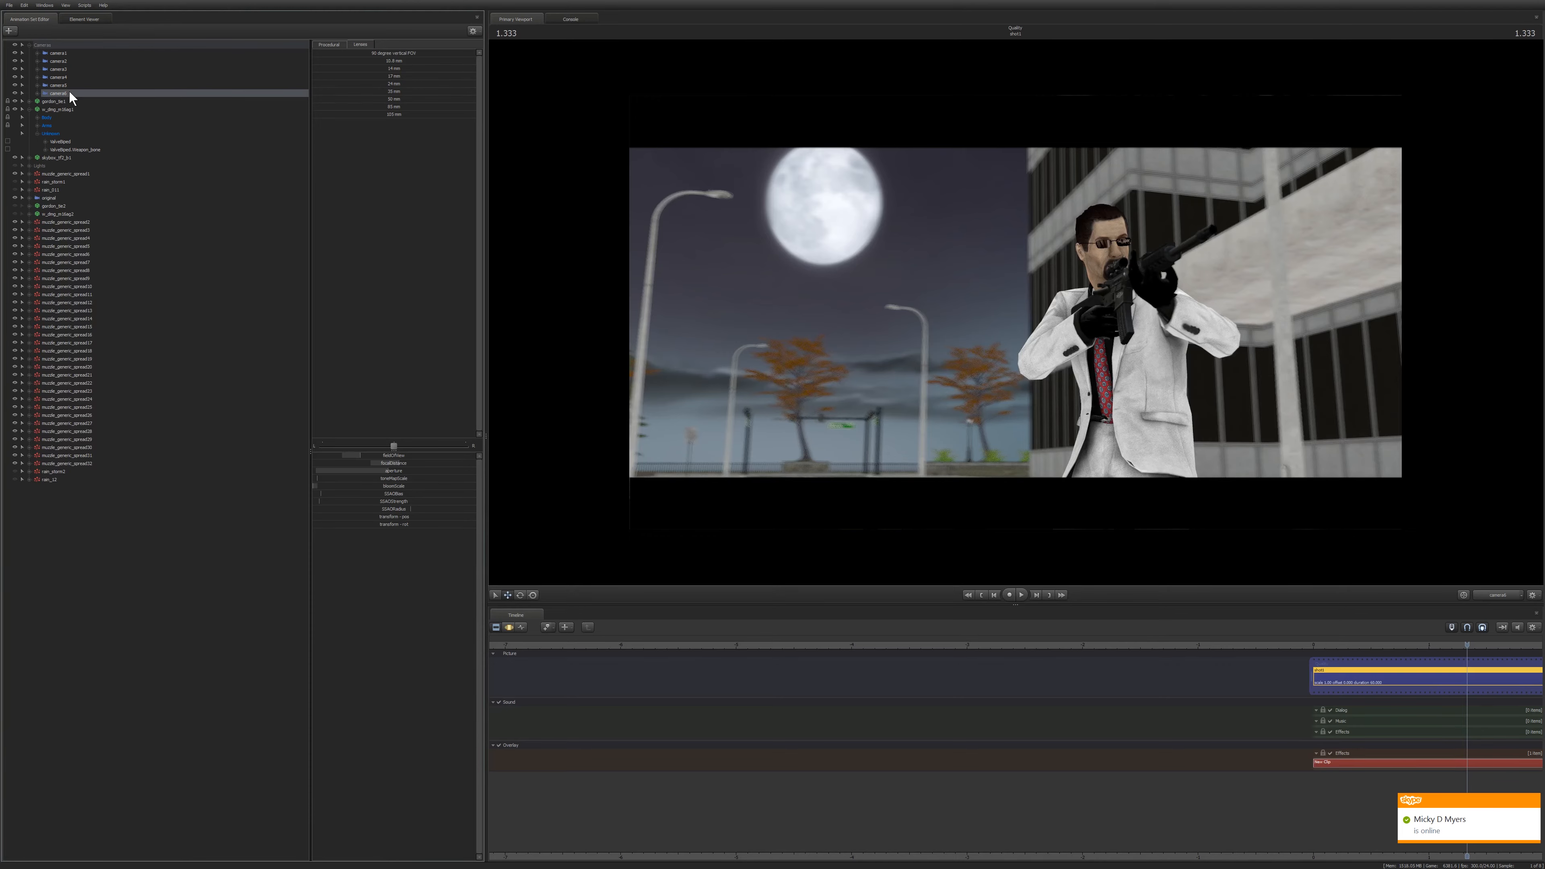
{"action": "key", "text": "F3"}
{"action": "key", "text": "a"}
{"action": "left_click_drag", "start_coordinate": [941, 295], "coordinate": [1104, 292]}
{"action": "key", "text": "a"}
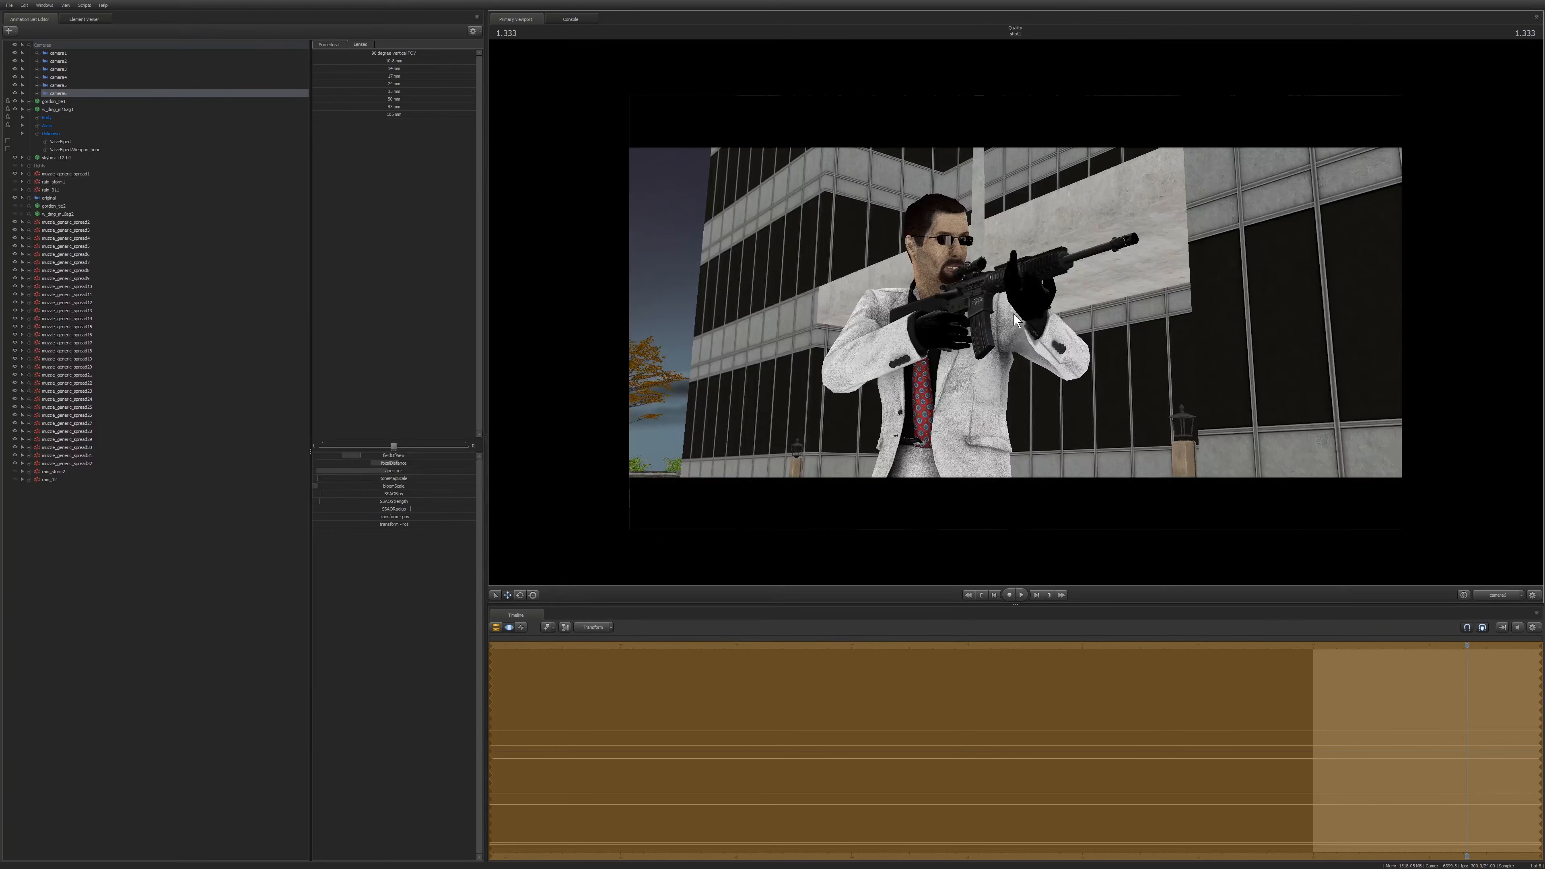
{"action": "key", "text": "F2"}
{"action": "key", "text": "F3"}
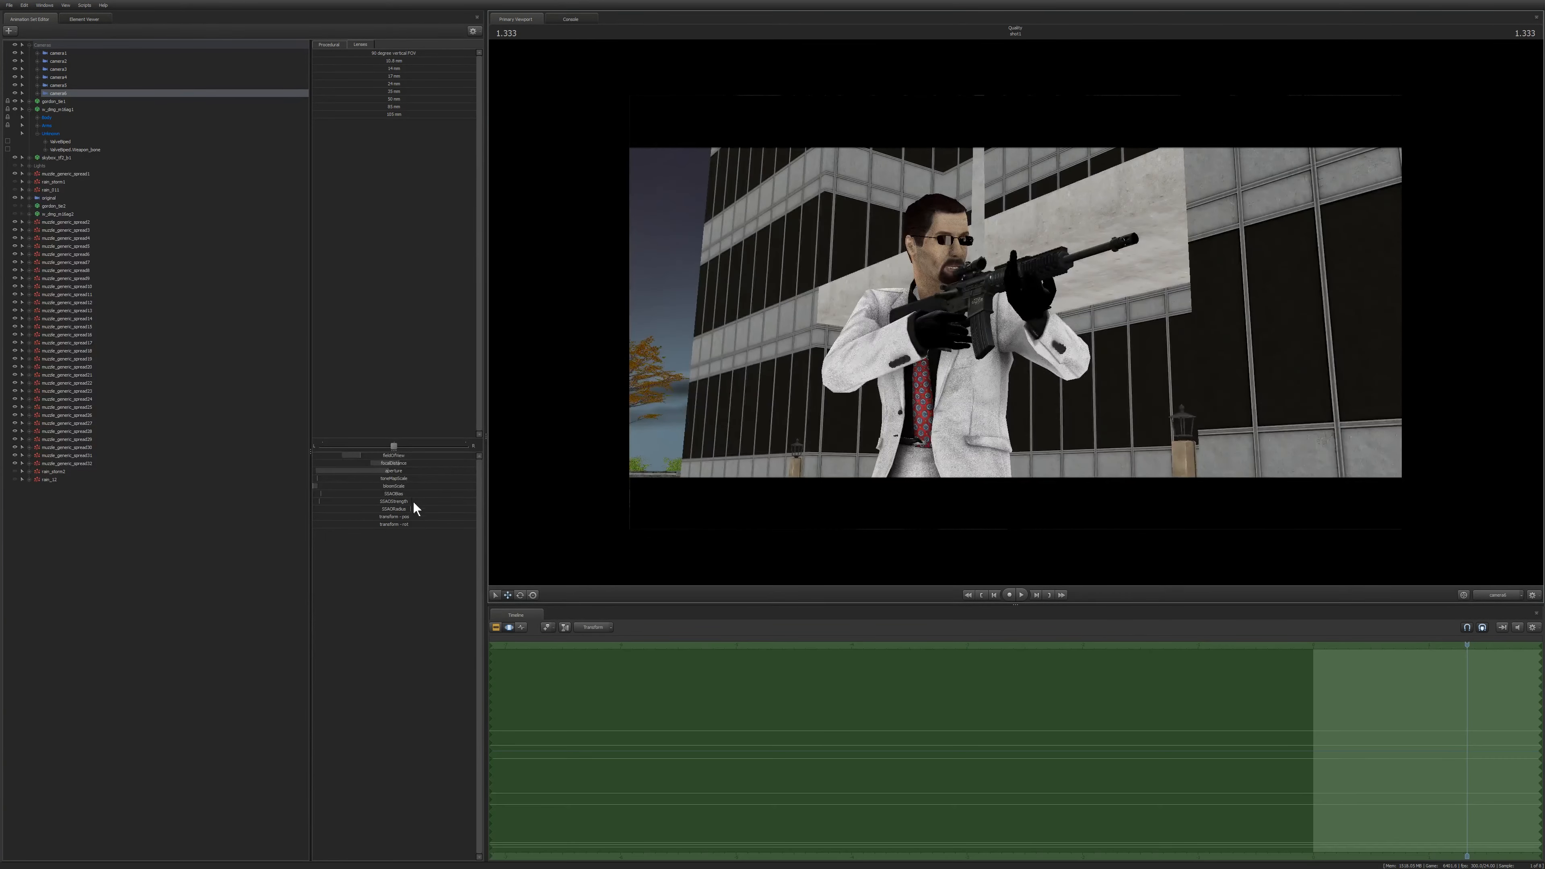
Nudge camera6's aperture setting slightly and play the shot to preview the blur.
{"action": "mouse_move", "coordinate": [394, 471]}
{"action": "left_mouse_down"}
{"action": "mouse_move", "coordinate": [381, 473]}
{"action": "mouse_move", "coordinate": [394, 465]}
{"action": "left_mouse_up"}
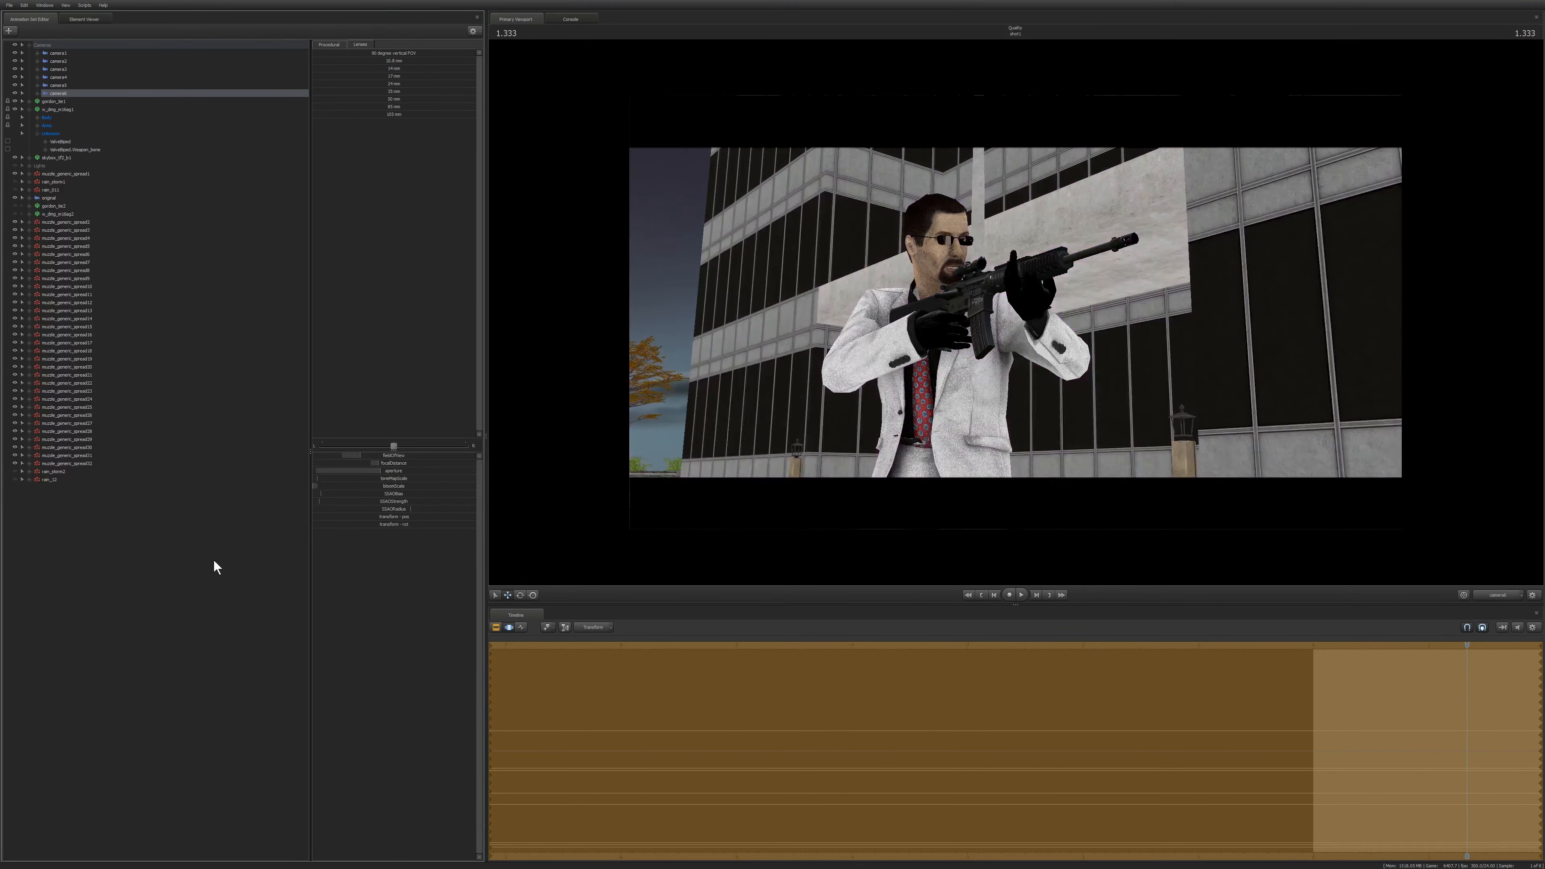
{"action": "key", "text": "F2"}
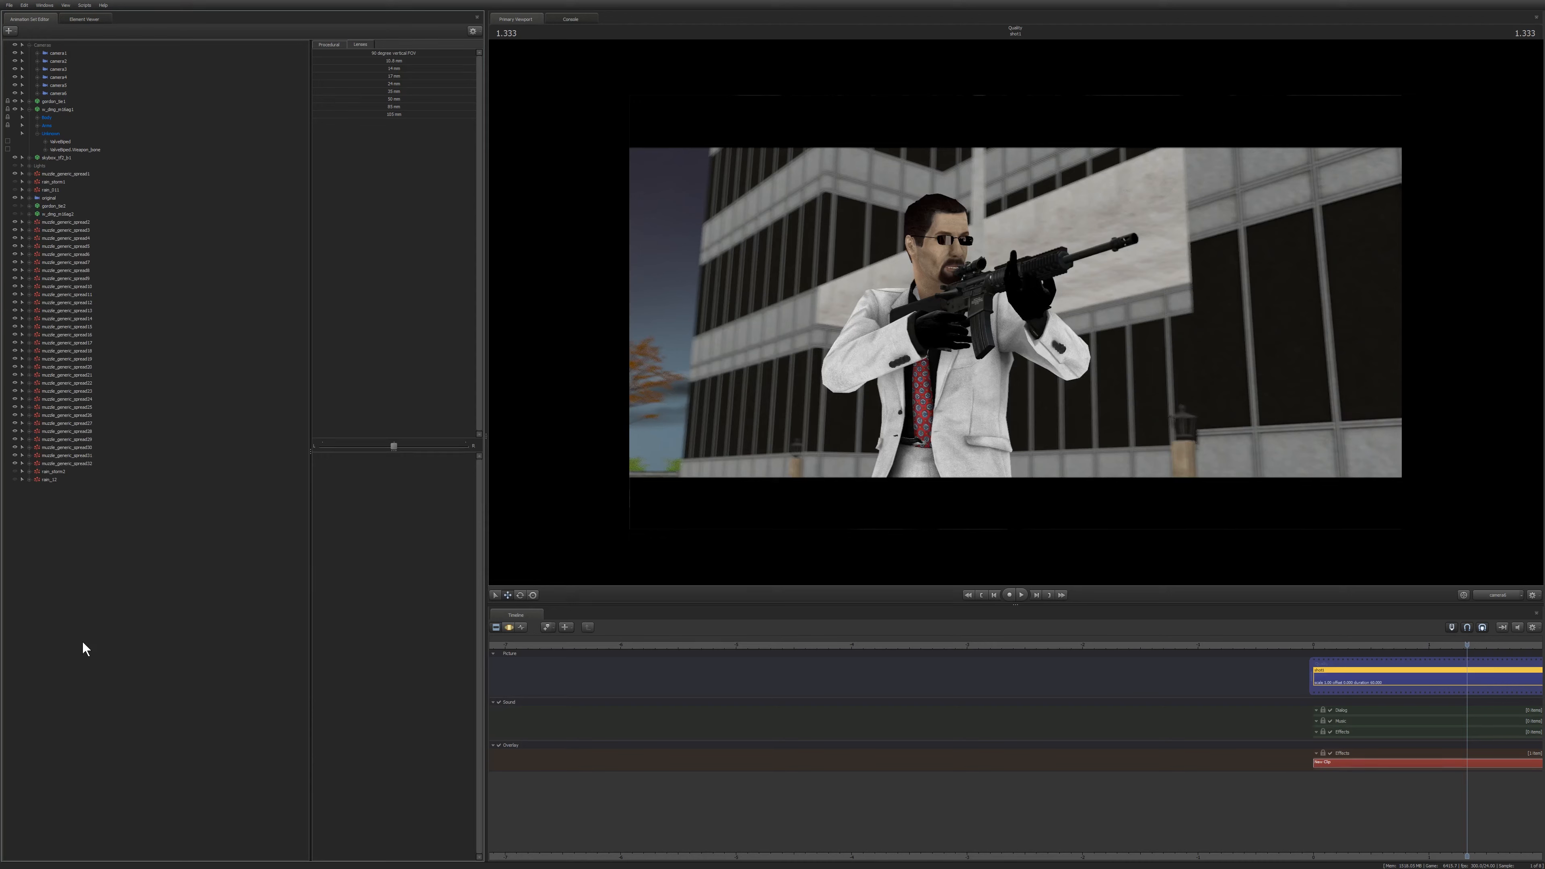
{"action": "key", "text": "space"}
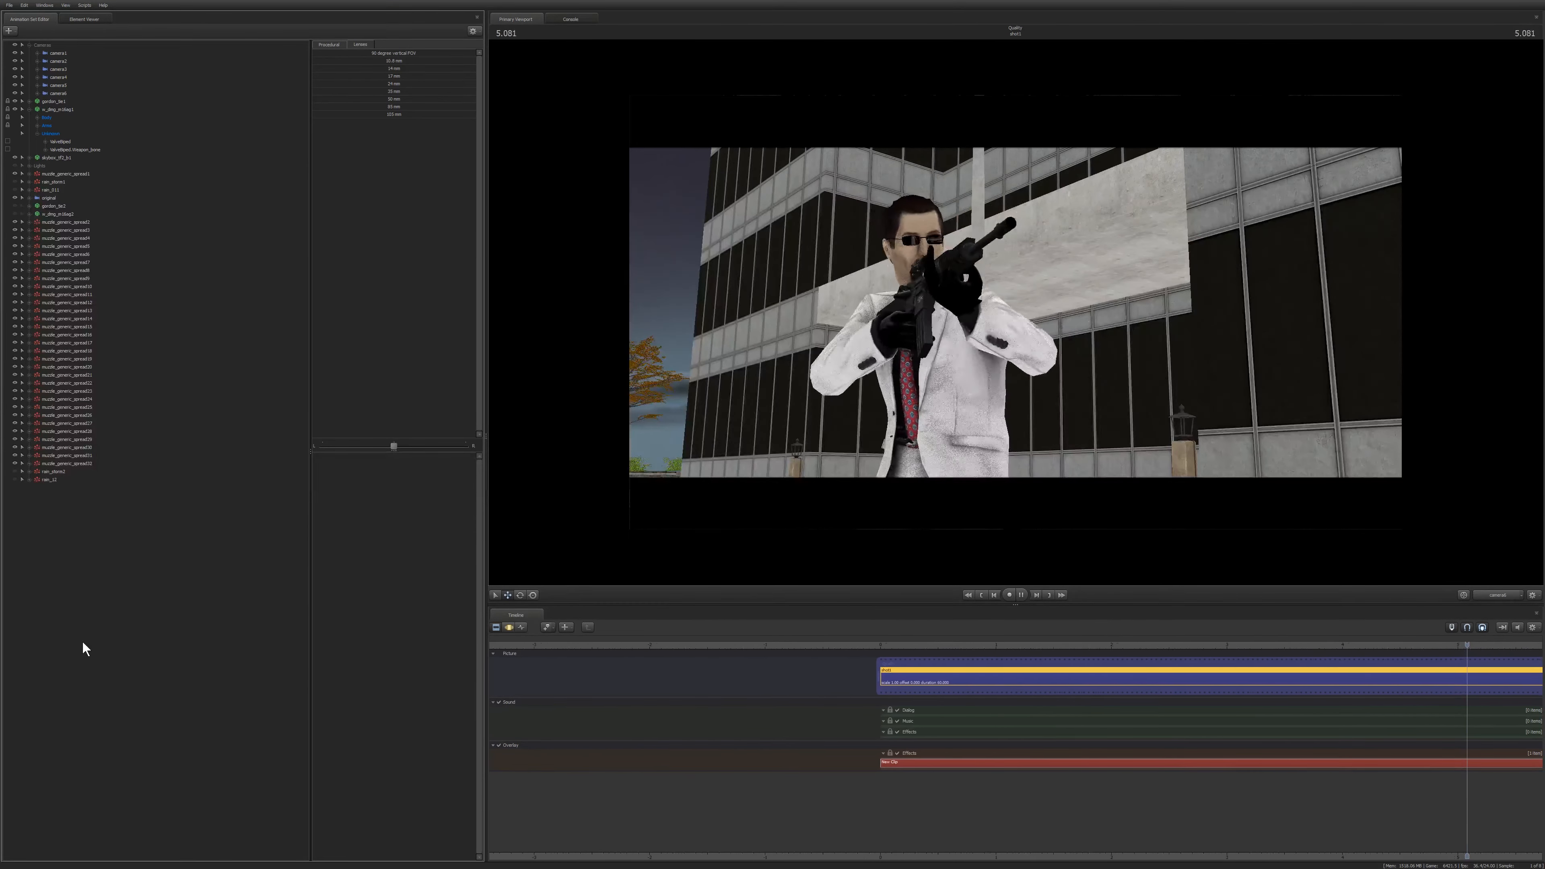
{"action": "key", "text": "space"}
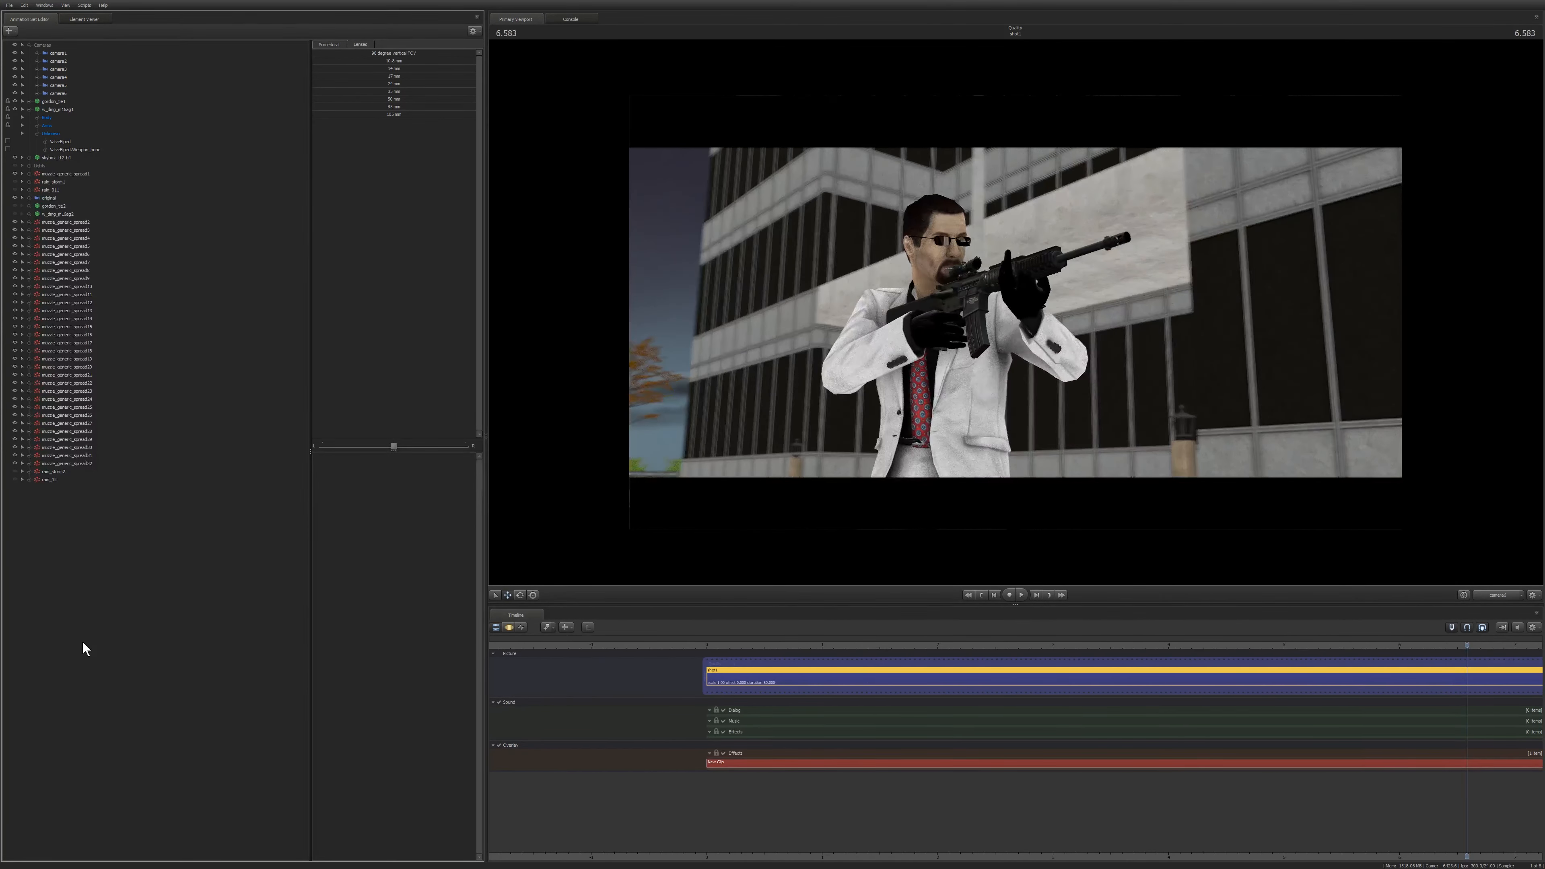
Return to the start of the shot and move camera6 down to a low angle looking up at the gunman.
{"action": "key", "text": "Home"}
{"action": "key", "text": "F3"}
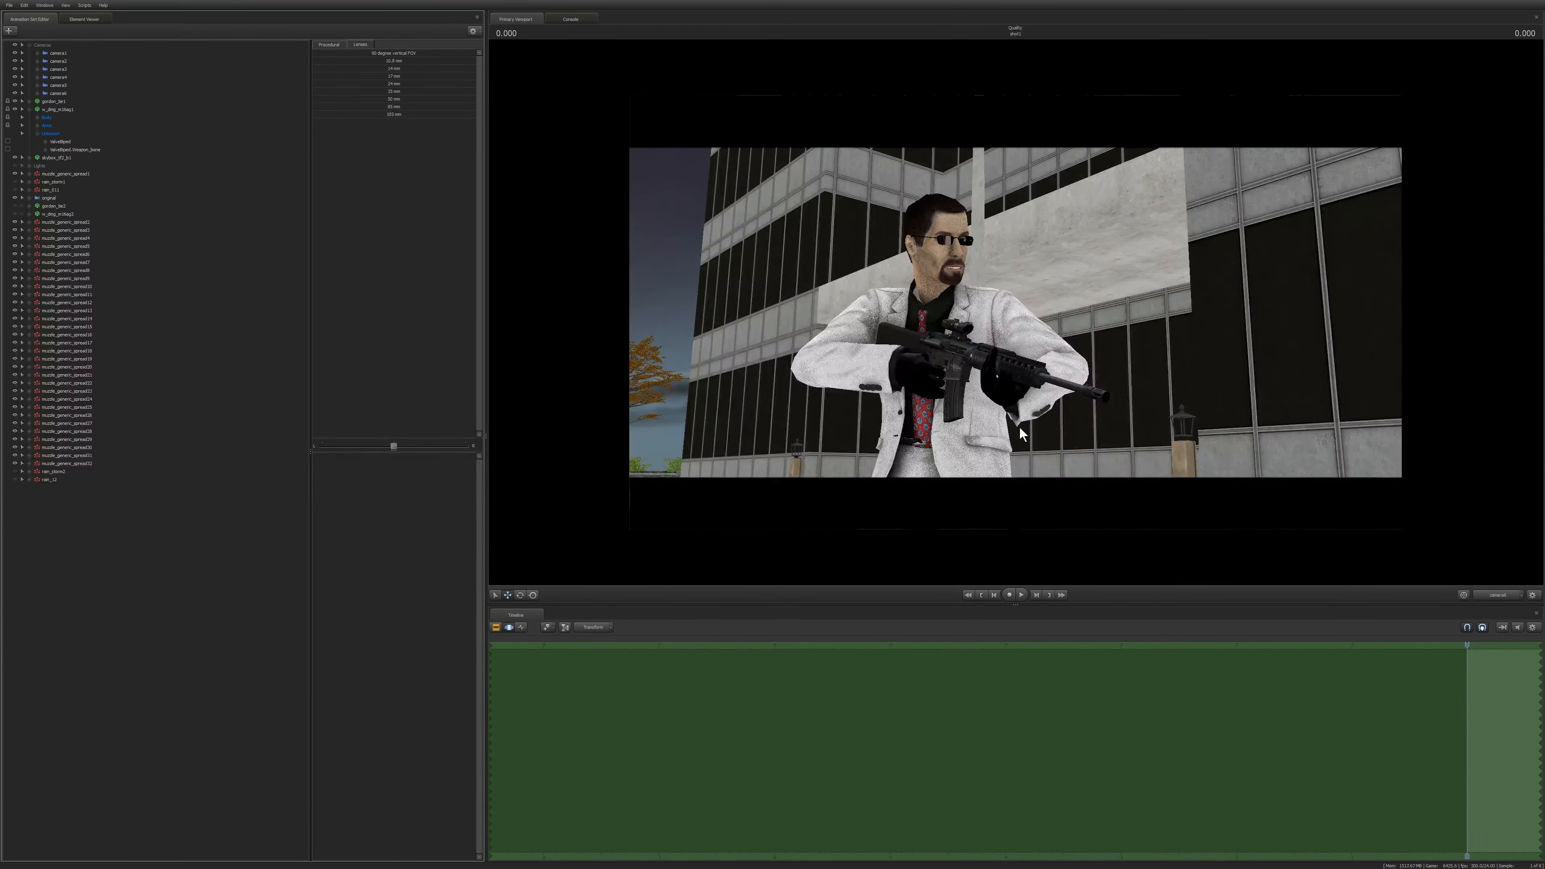
{"action": "left_click", "coordinate": [58, 94]}
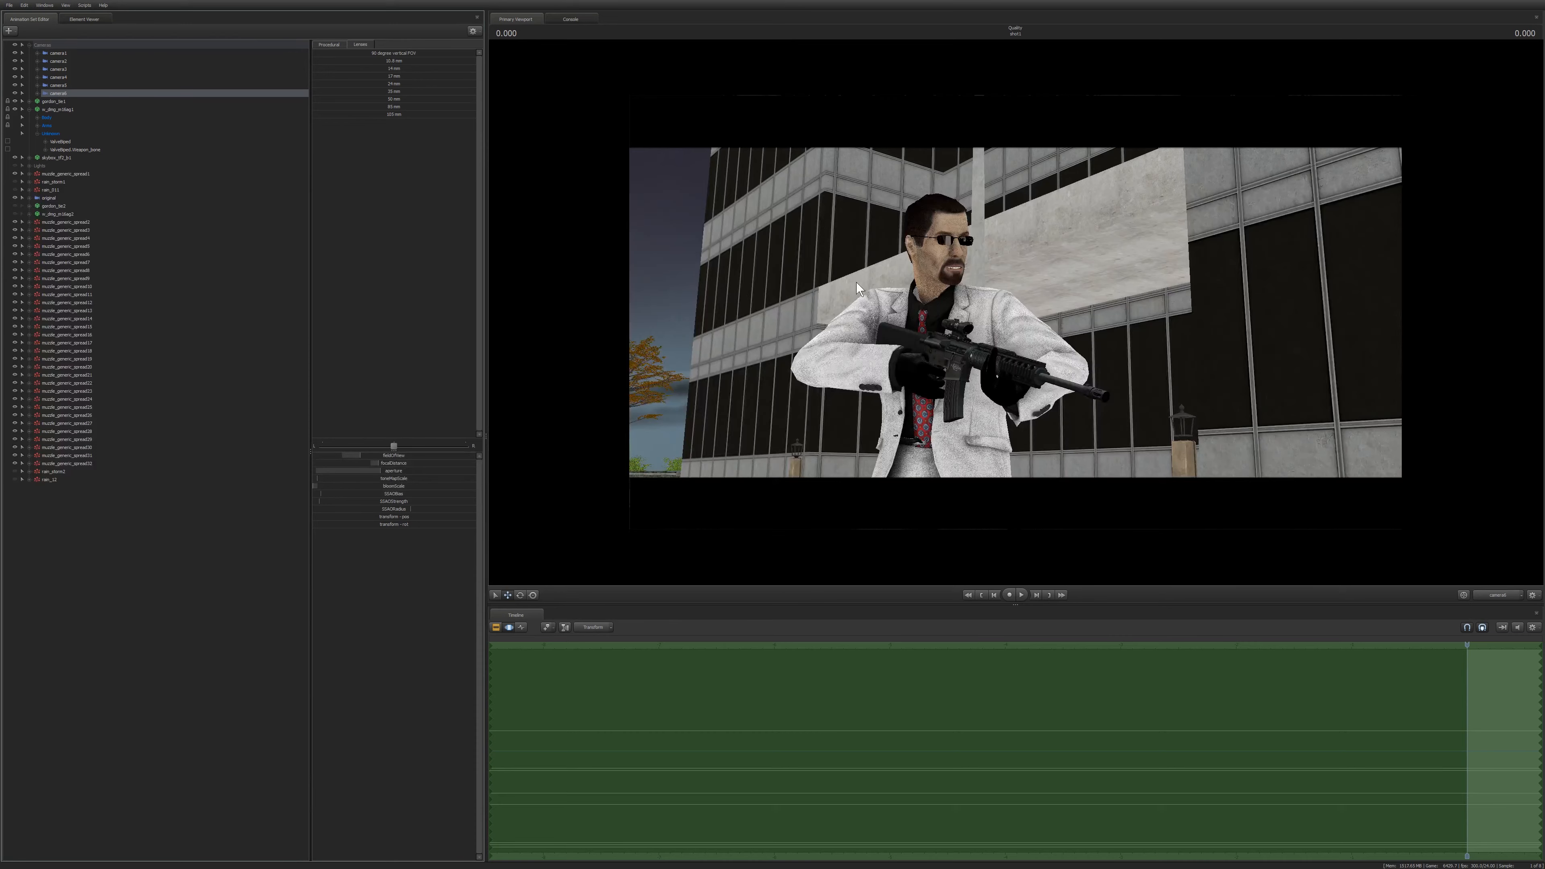
{"action": "left_click_drag", "start_coordinate": [857, 283], "coordinate": [851, 368]}
{"action": "key", "text": "s"}
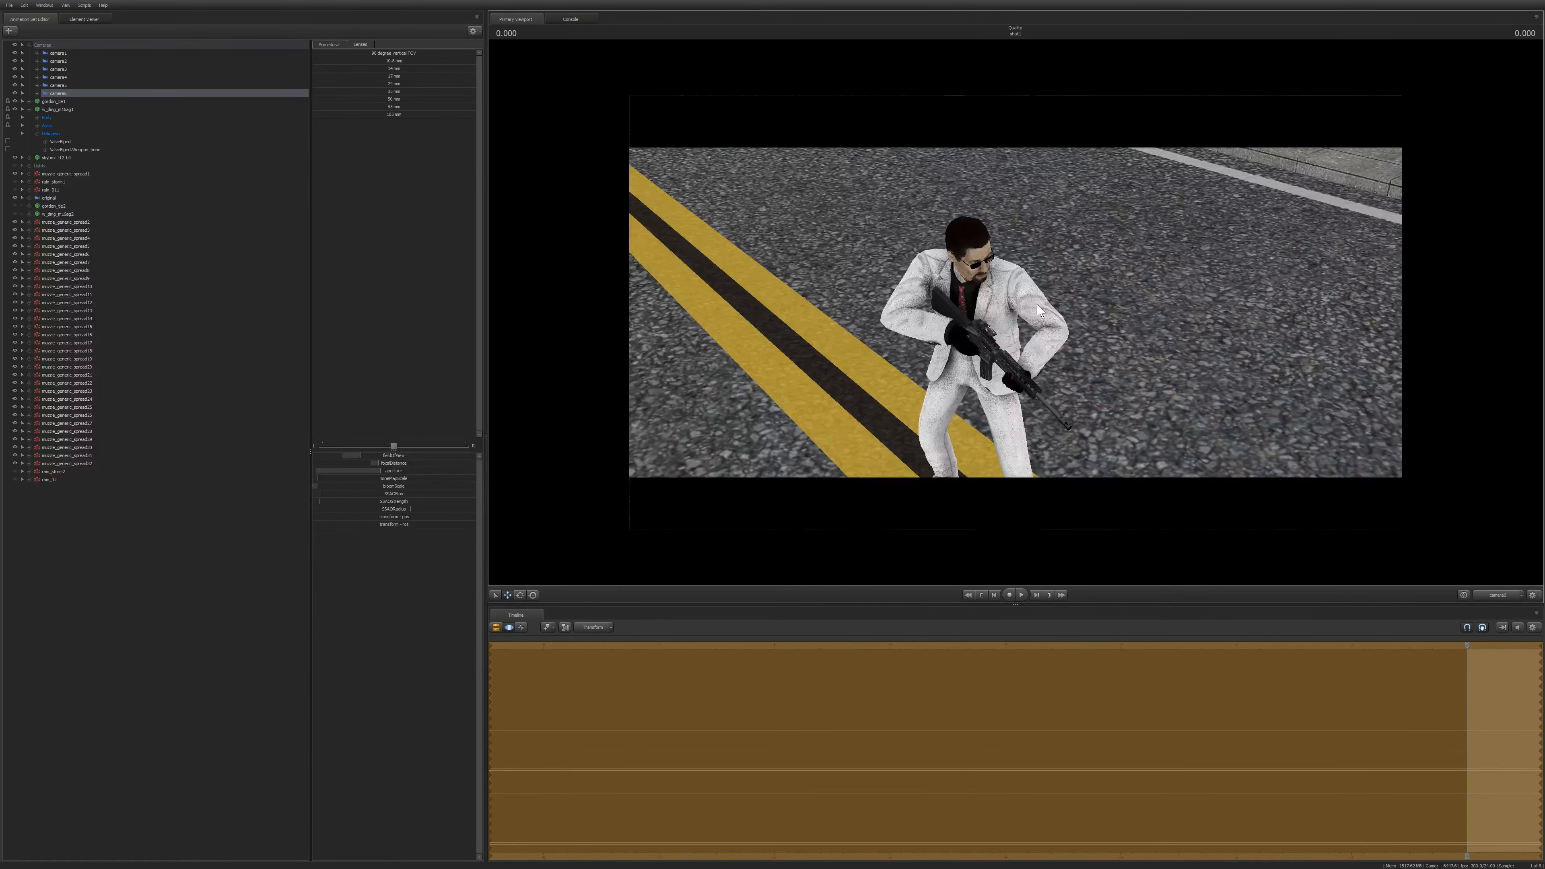
{"action": "key", "text": "s"}
{"action": "left_click_drag", "start_coordinate": [1026, 298], "coordinate": [1026, 298]}
{"action": "key", "text": "w"}
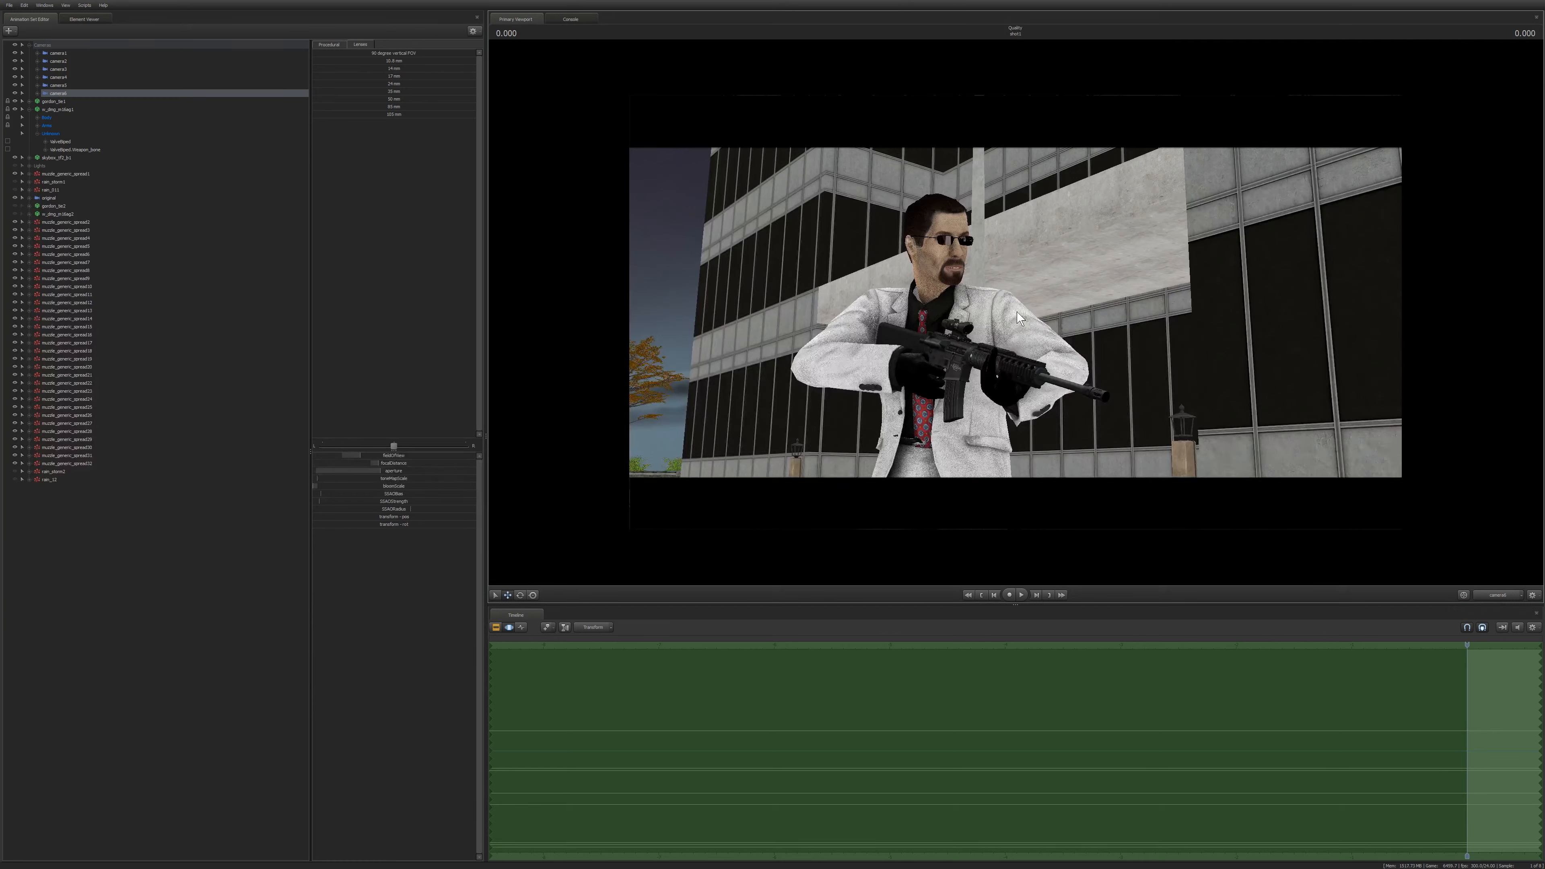
{"action": "key", "text": "space"}
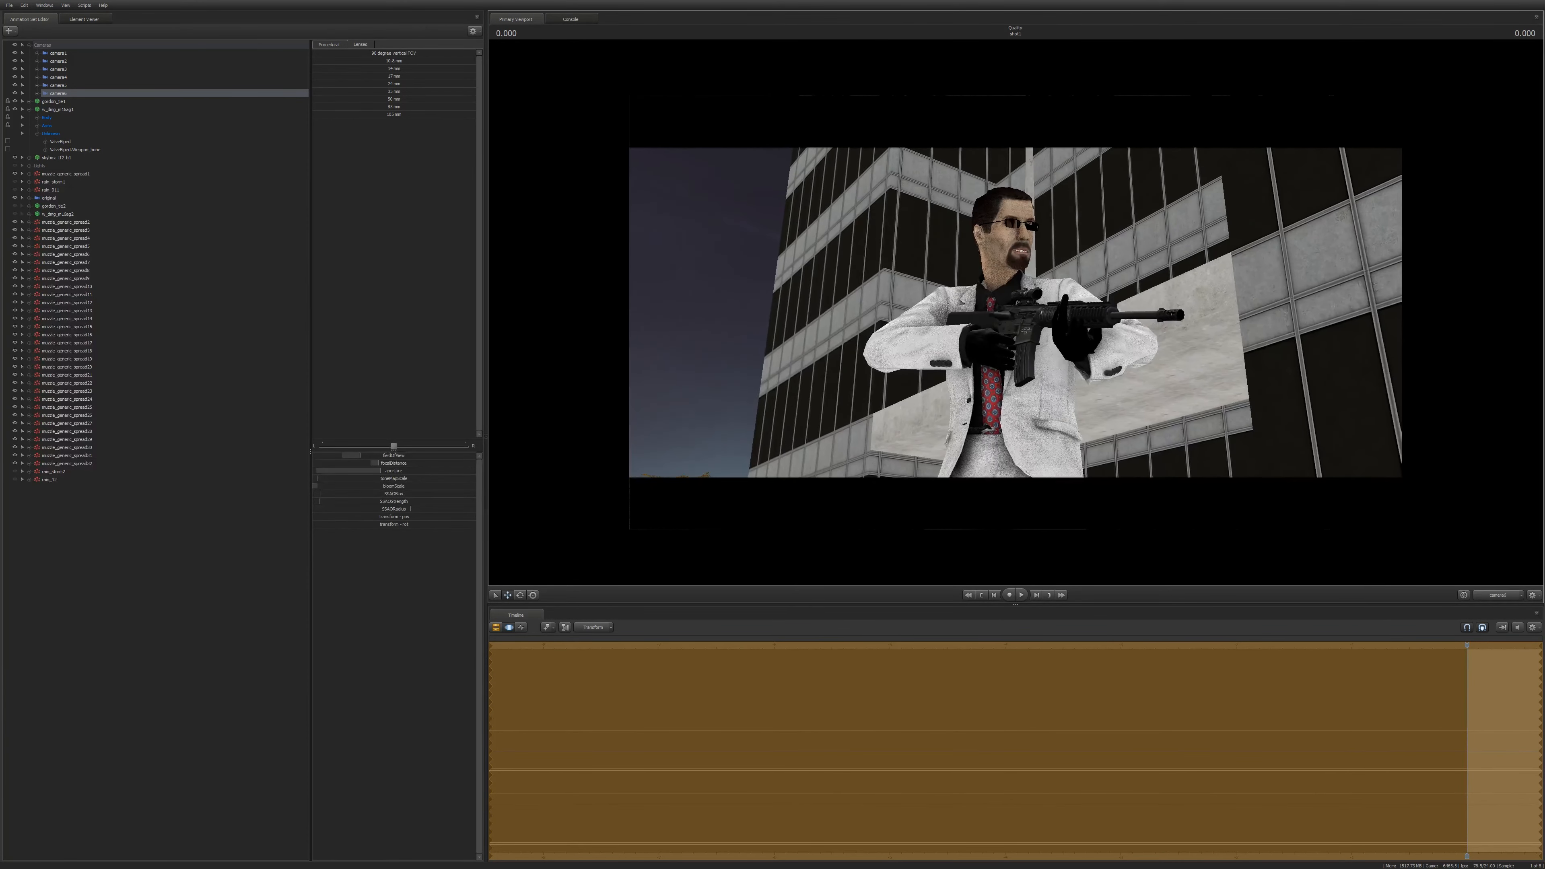
Play the low-angle shot with depth of field to review it.
{"action": "key", "text": "F2"}
{"action": "key", "text": "space"}
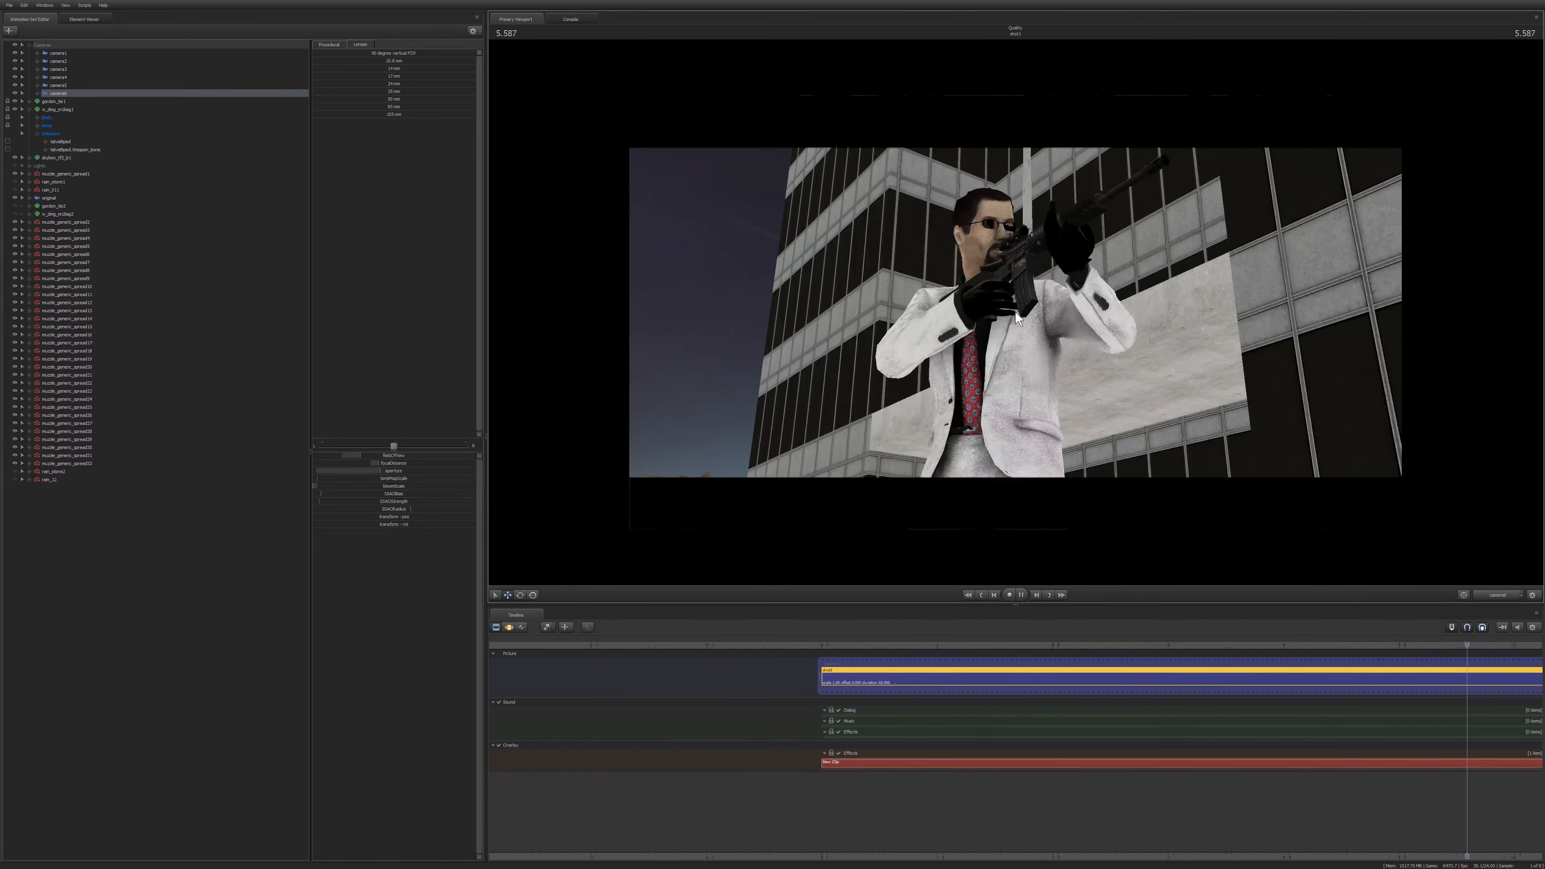
{"action": "key", "text": "space"}
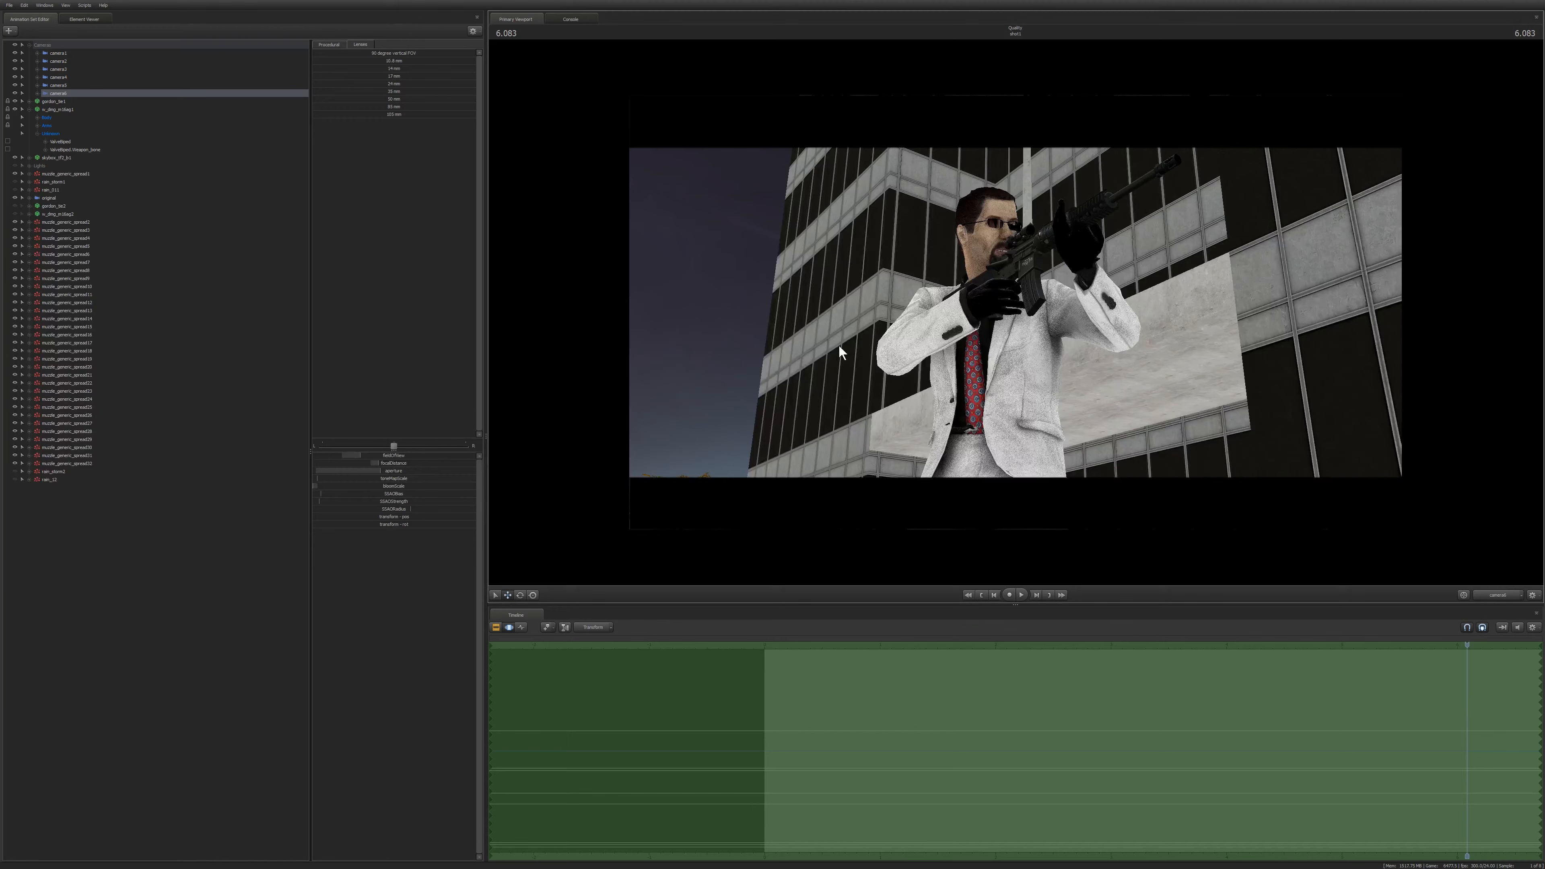
Pan camera6 sideways to recentre the gunman and replay the shot.
{"action": "left_click_drag", "start_coordinate": [973, 360], "coordinate": [1058, 354]}
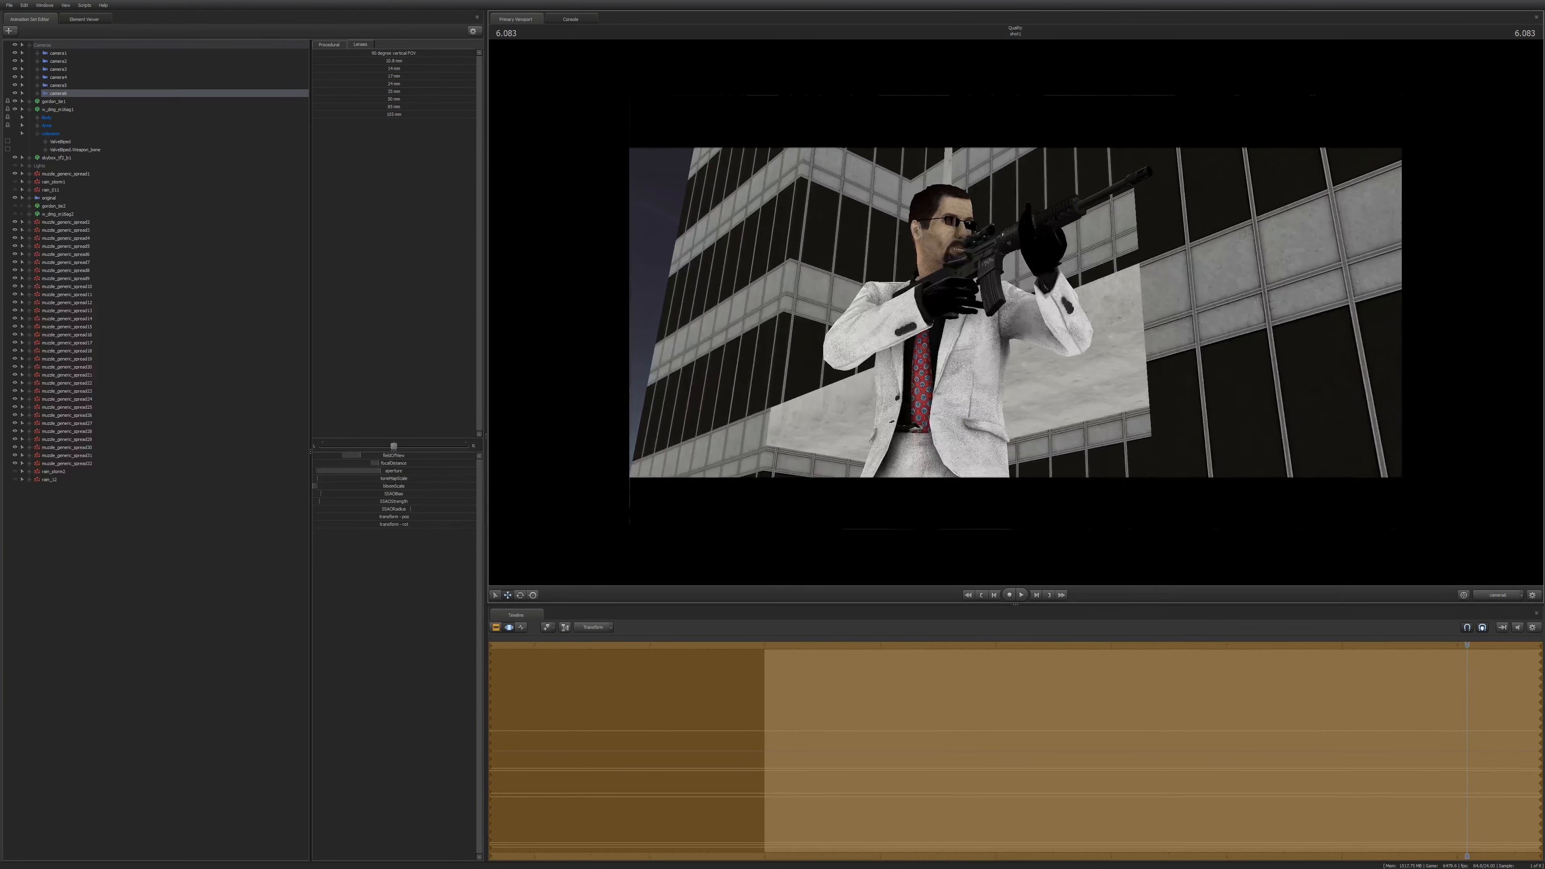
{"action": "left_click", "coordinate": [990, 225]}
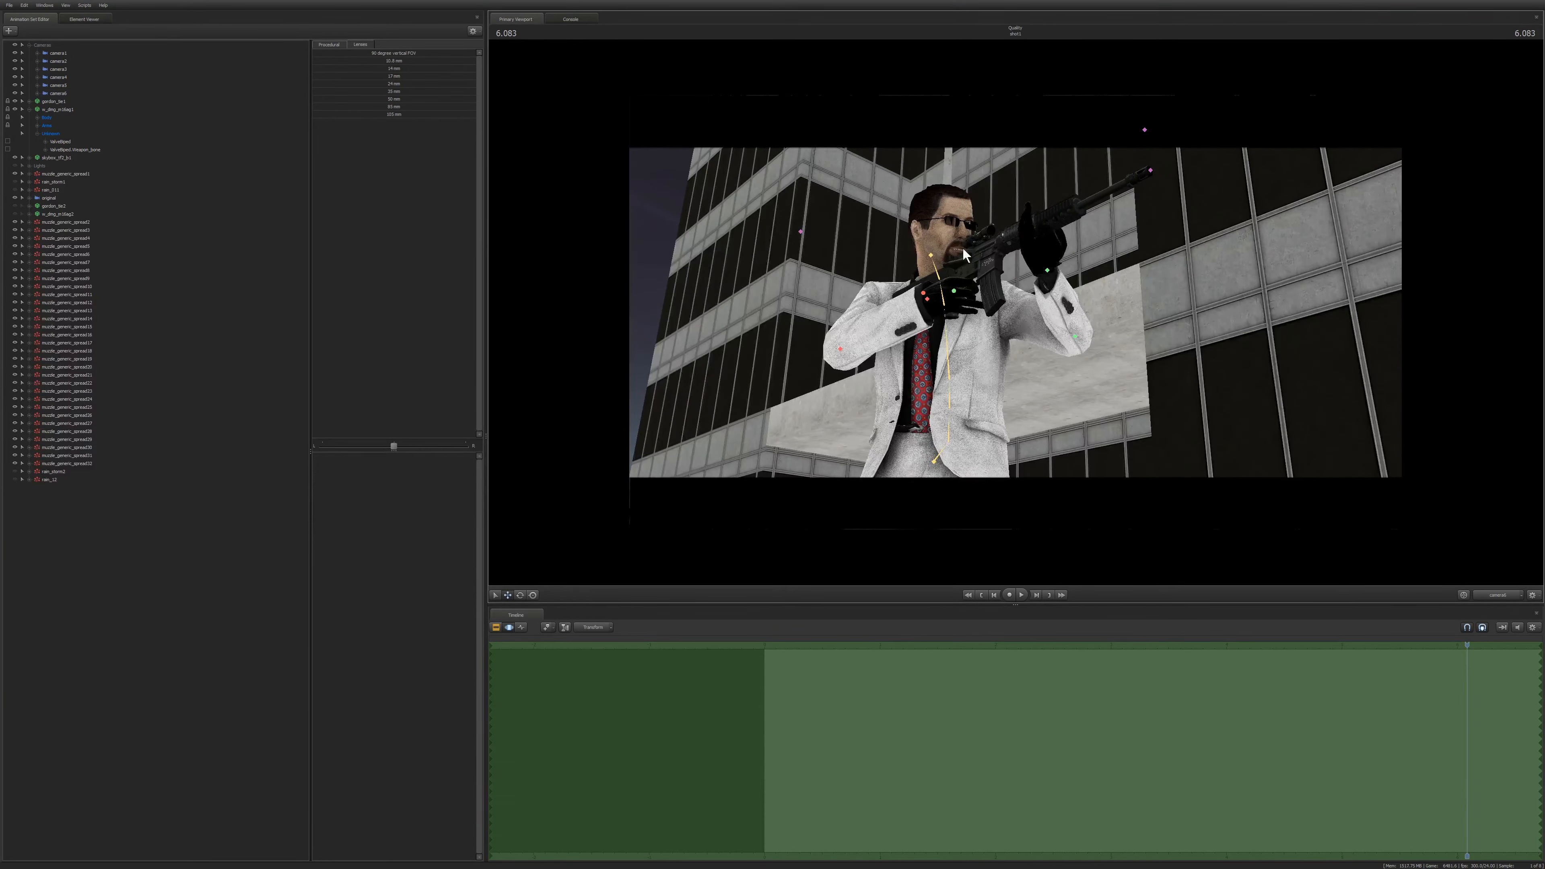
{"action": "key", "text": "space"}
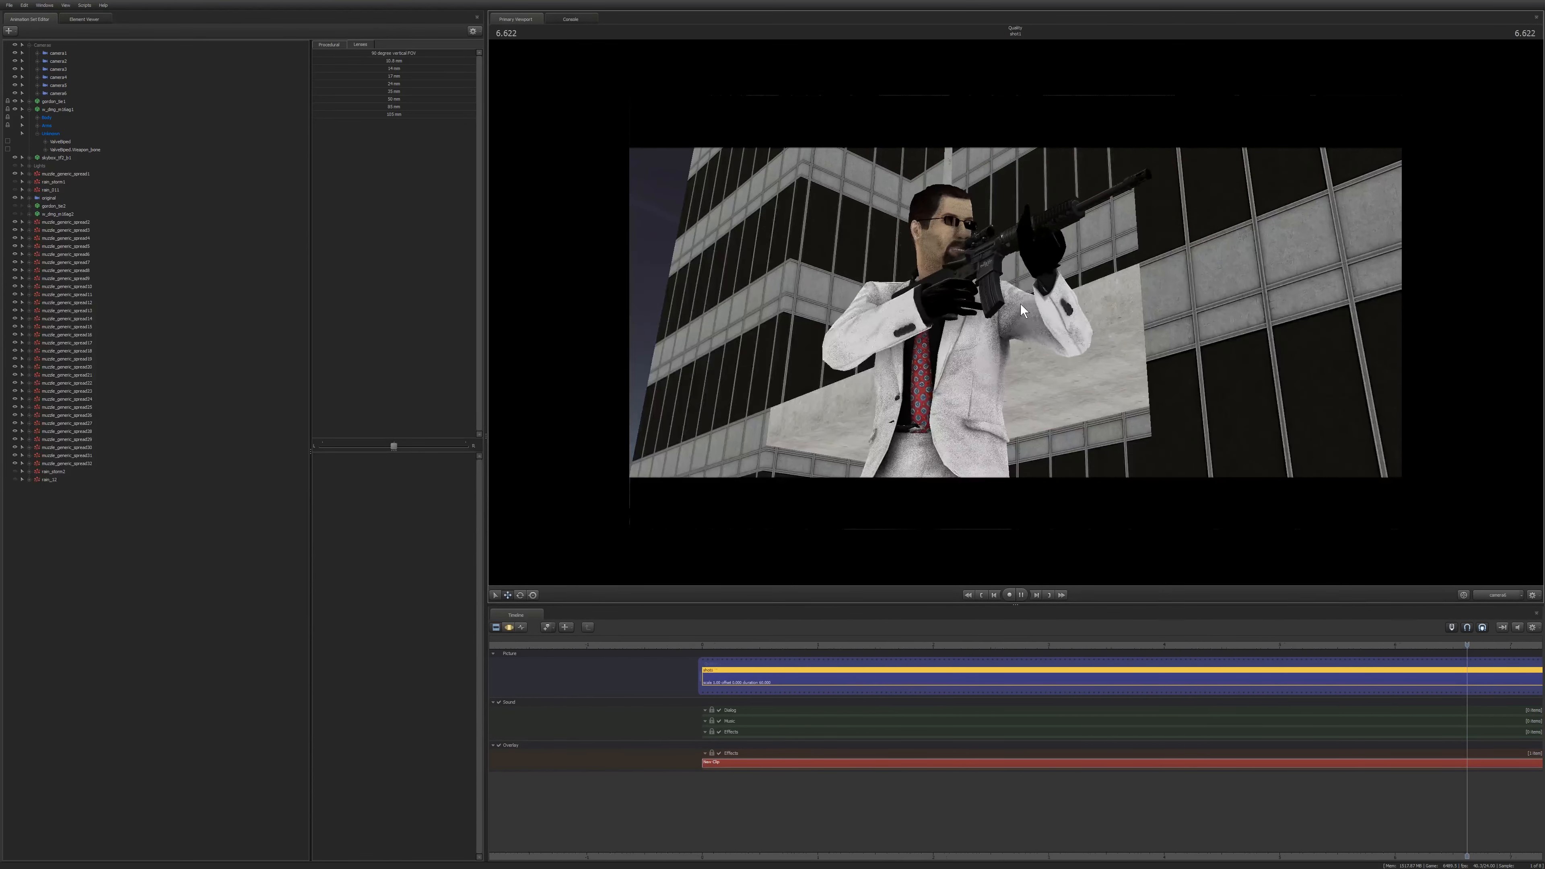
{"action": "key", "text": "space"}
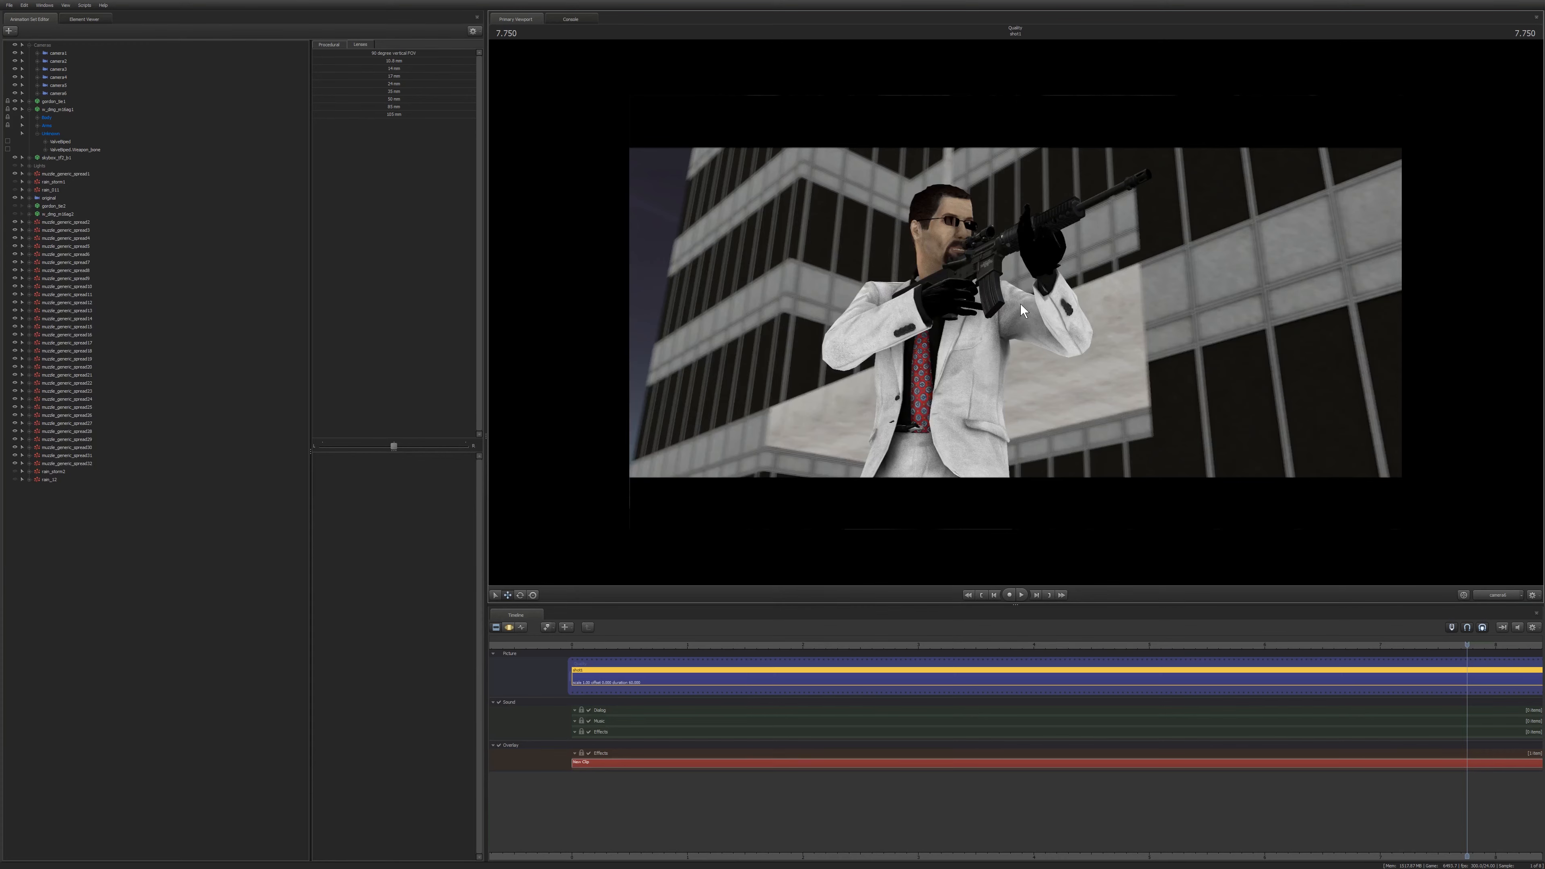
Select camera6 and strafe it slightly to shift the gunman within the low-angle frame.
{"action": "key", "text": "F4"}
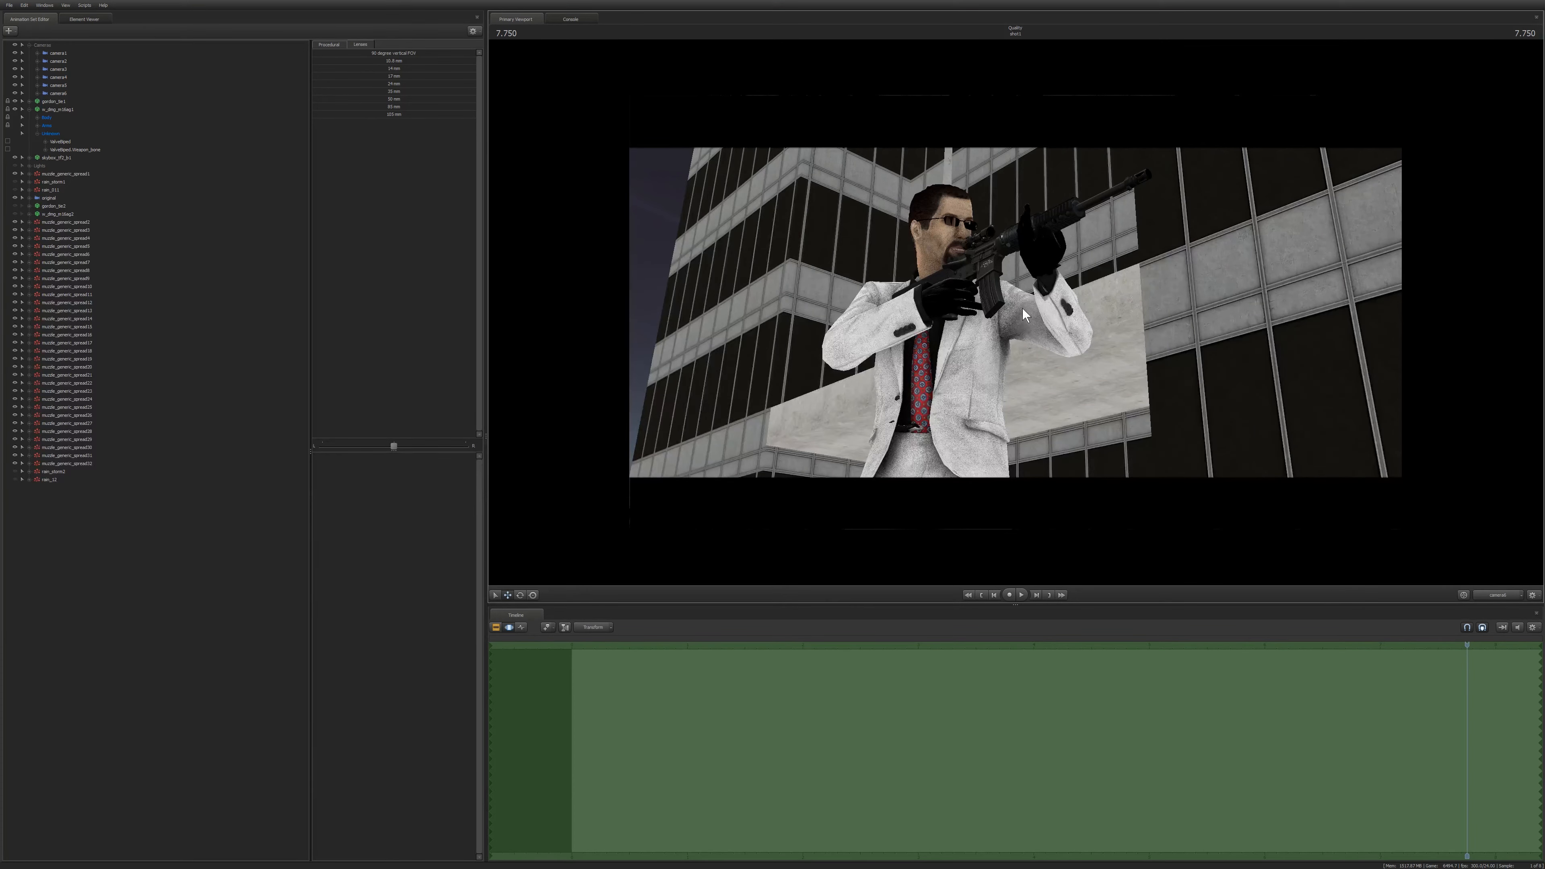
{"action": "left_click", "coordinate": [65, 93]}
{"action": "key", "text": "a"}
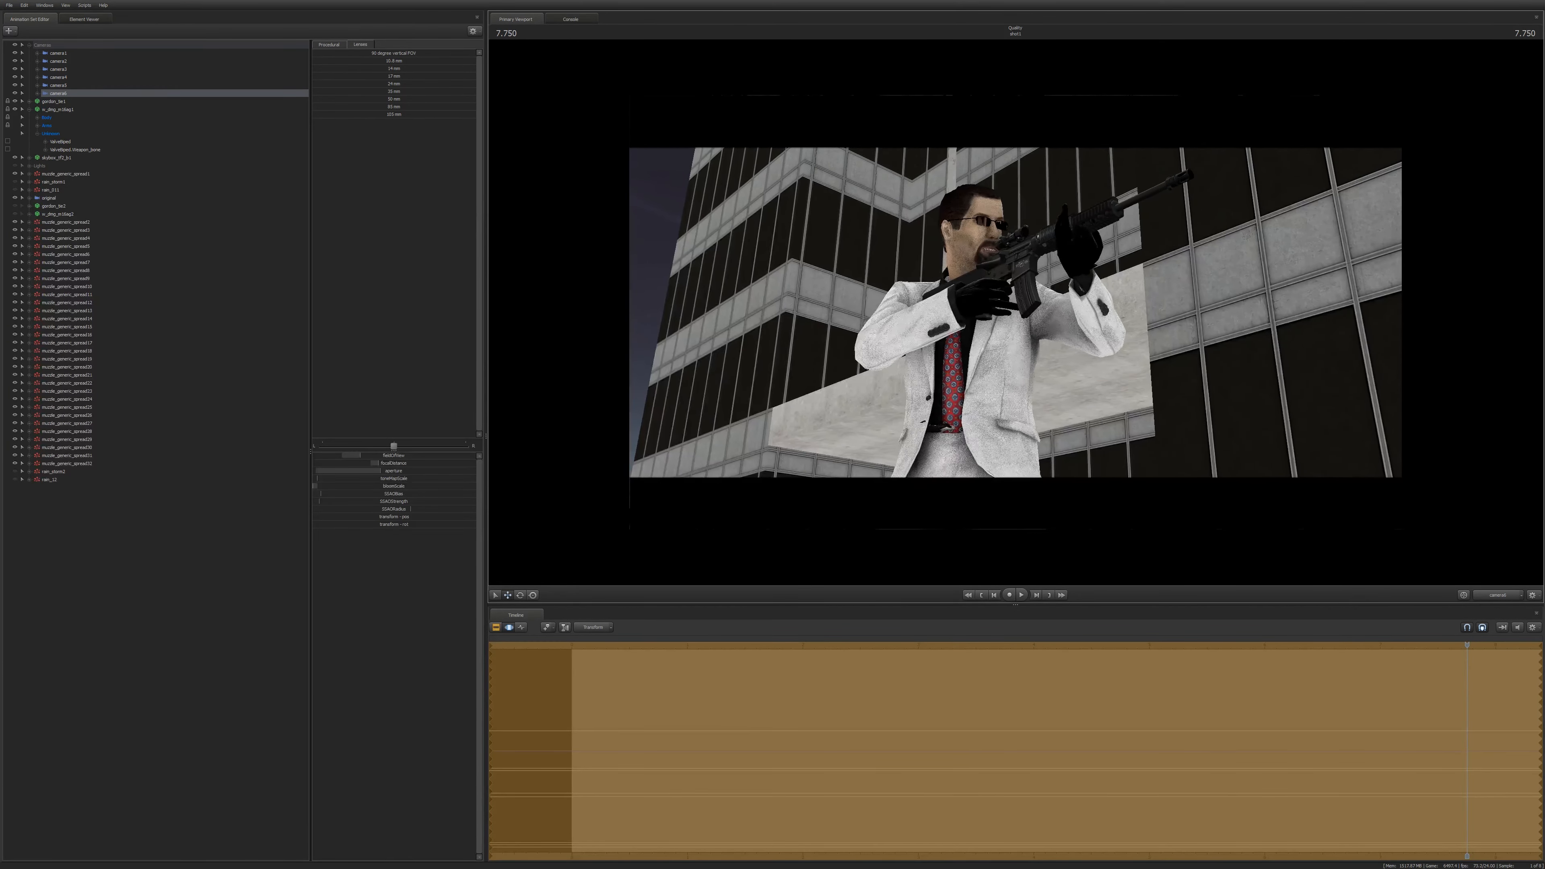
{"action": "key", "text": "ctrl+z"}
{"action": "left_click", "coordinate": [1015, 311]}
{"action": "key", "text": "d"}
{"action": "key", "text": "F2"}
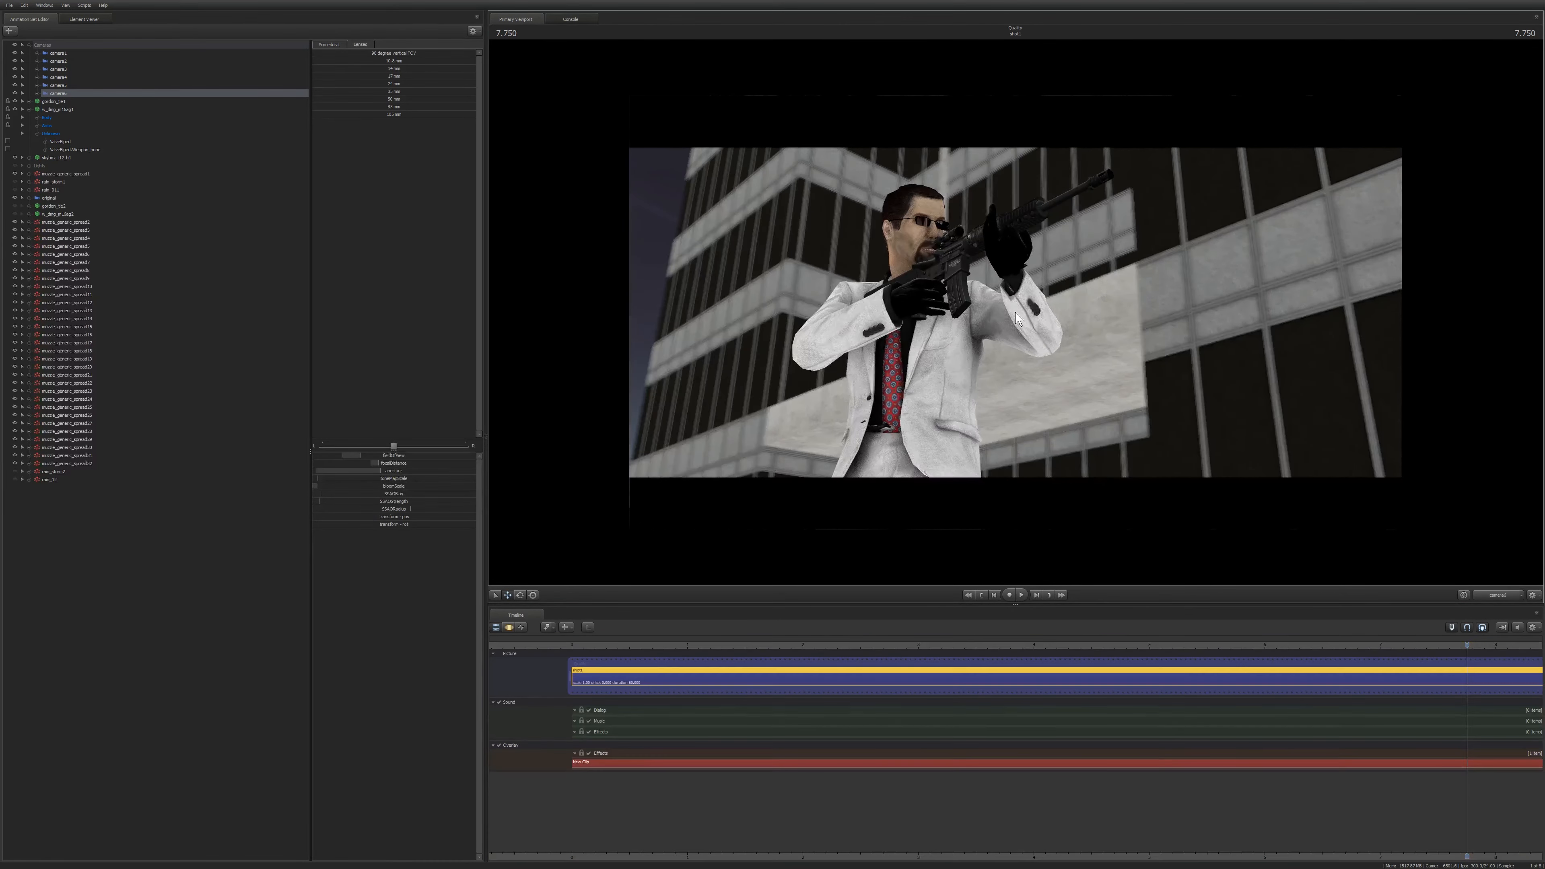
Play back the shot to check the gunman firing in the new framing.
{"action": "key", "text": "space"}
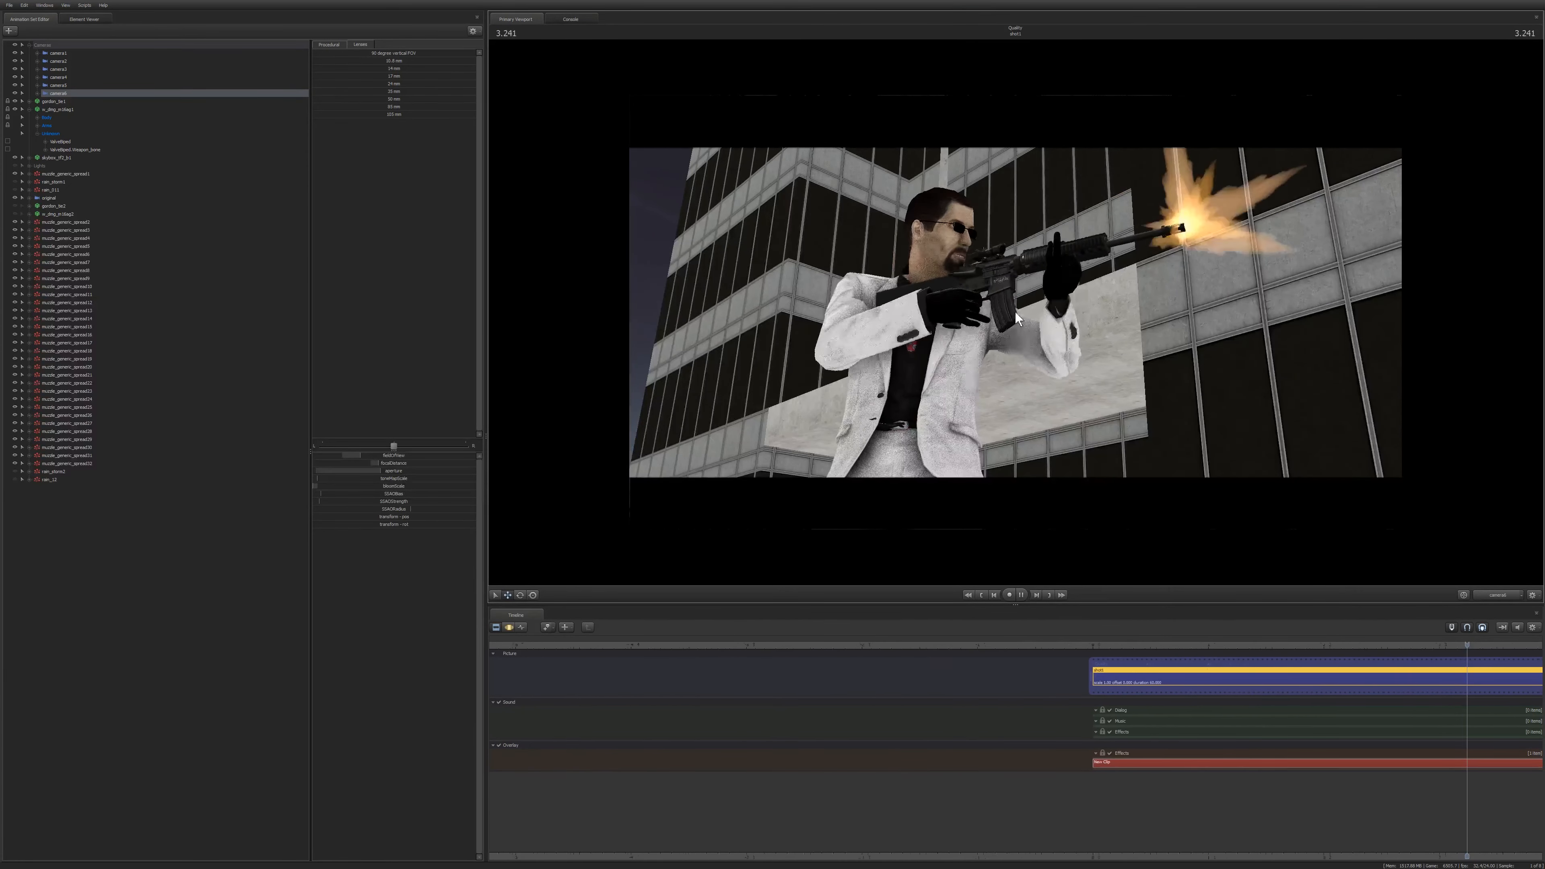
{"action": "key", "text": "space"}
{"action": "key", "text": "space"}
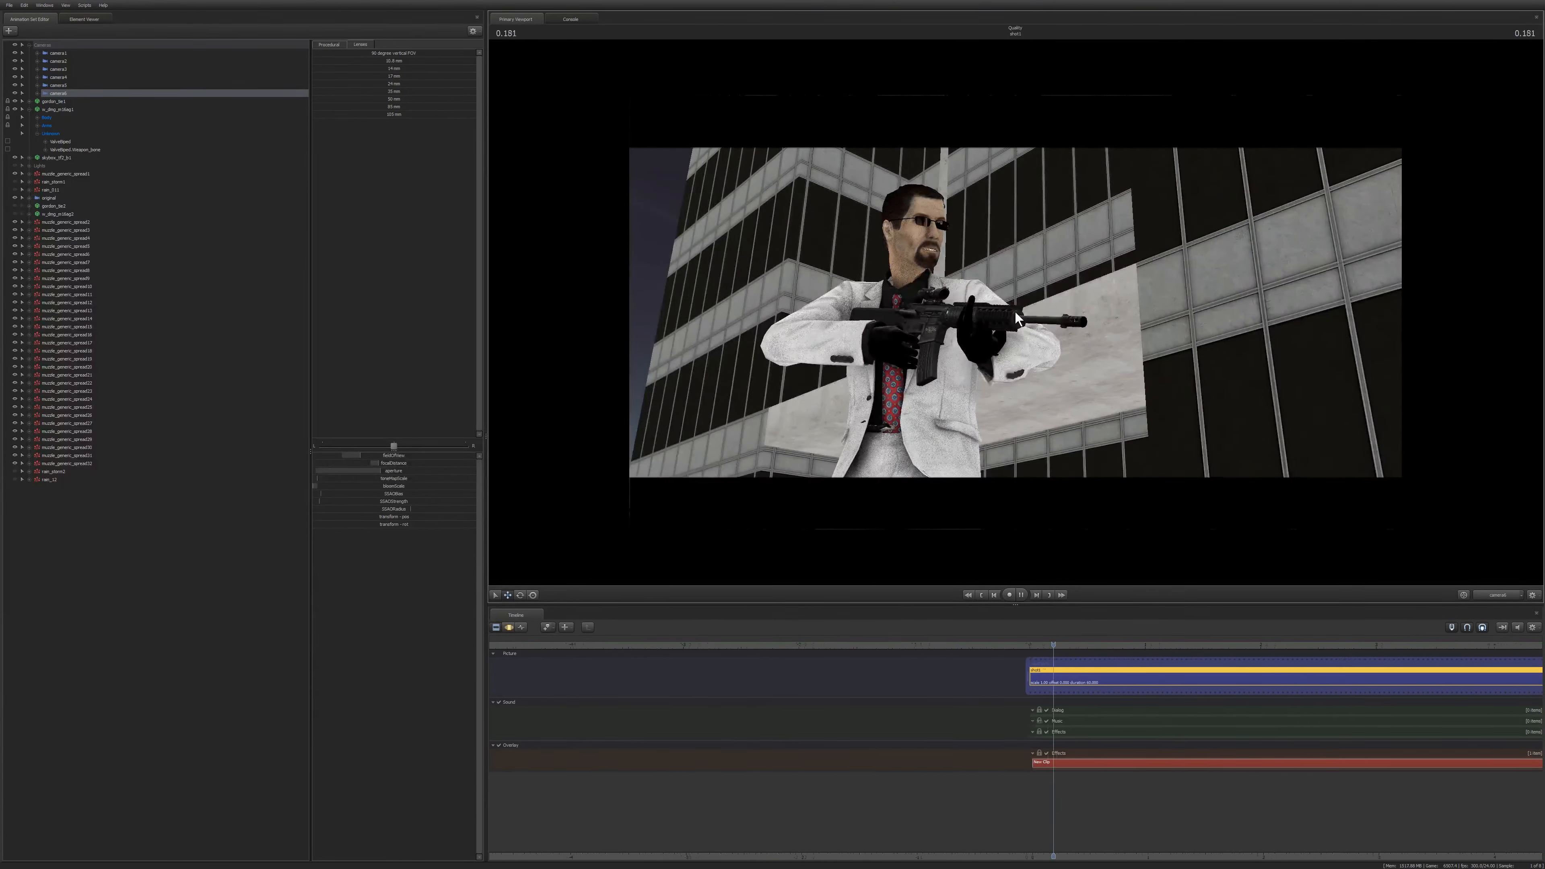
{"action": "key", "text": "space"}
Strafe camera6 further so the moon appears beside the gunman and preview the result.
{"action": "key", "text": "F3"}
{"action": "left_click_drag", "start_coordinate": [1047, 371], "coordinate": [1015, 311]}
{"action": "key", "text": "d"}
{"action": "key", "text": "F2"}
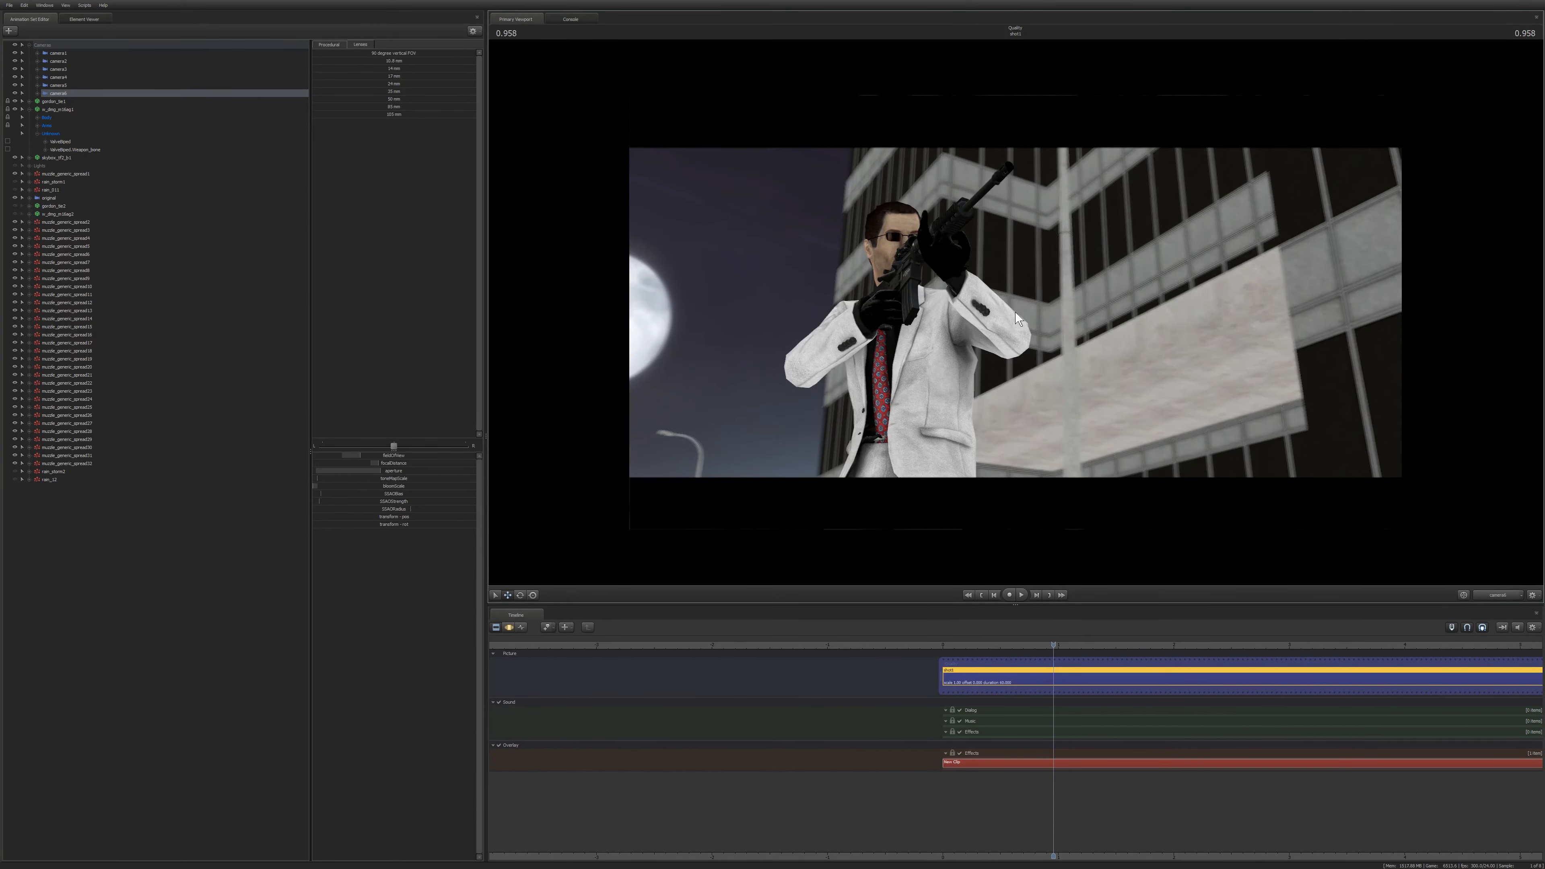
Try to rotate camera6 to a new angle on the gunman, then undo the rotation.
{"action": "key", "text": "F3"}
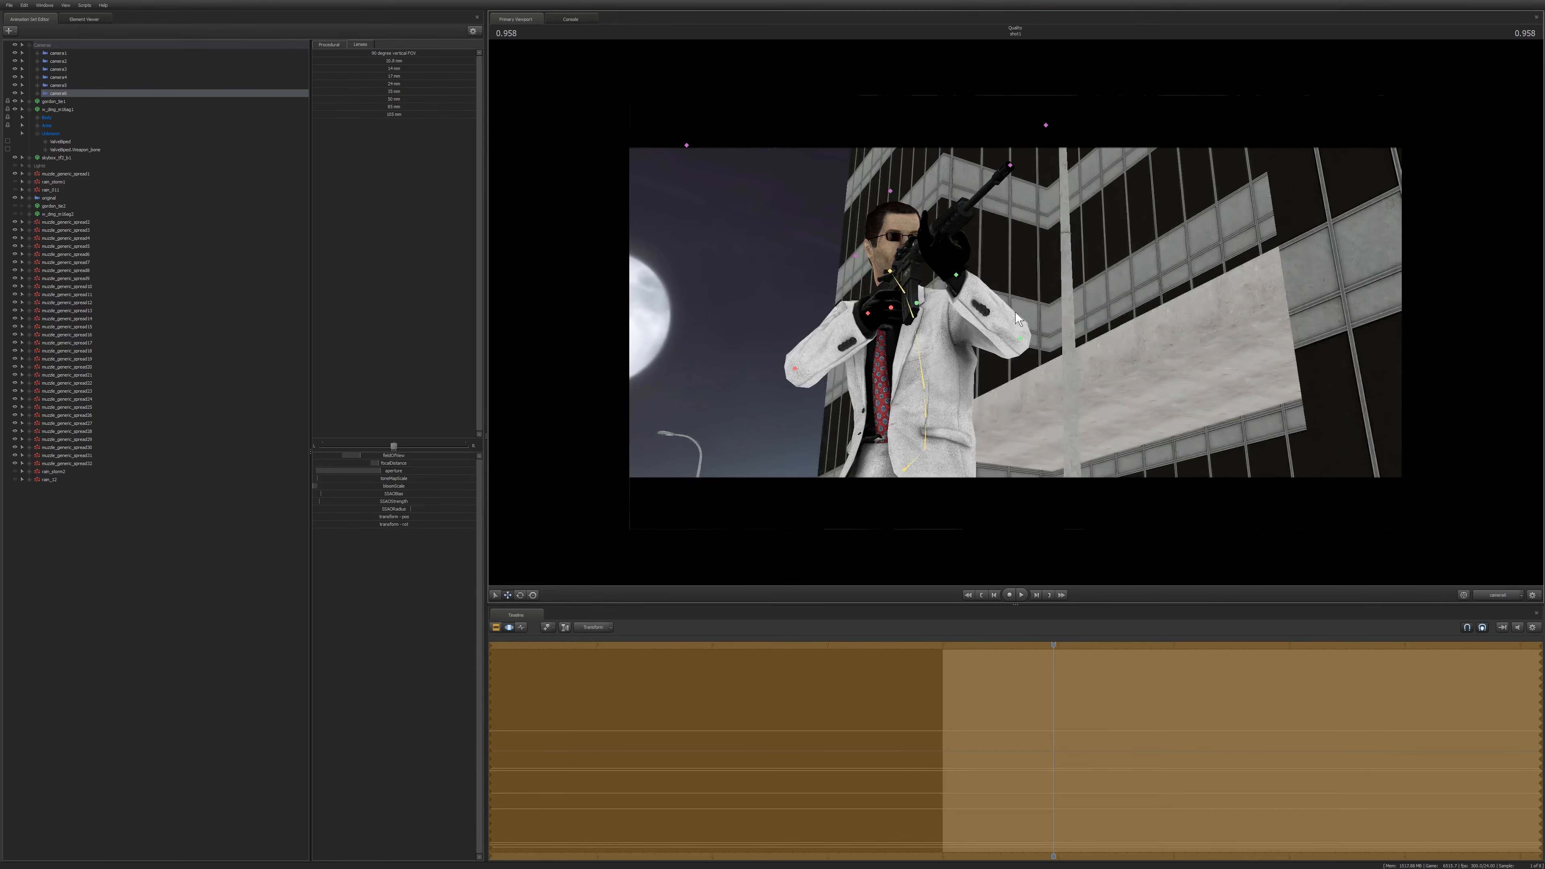
{"action": "key", "text": "F2"}
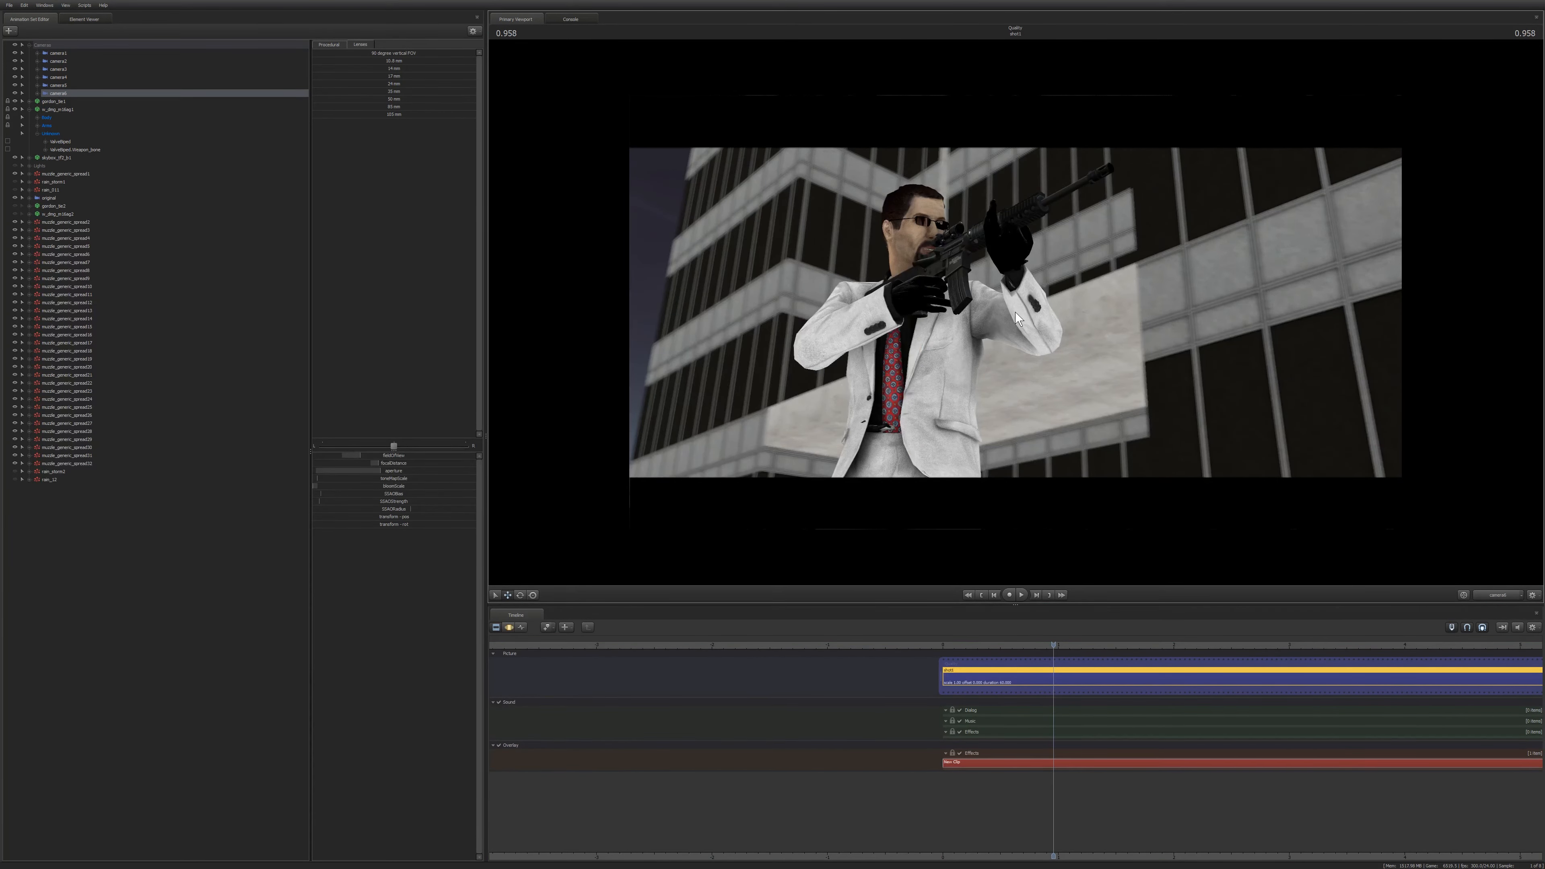
{"action": "key", "text": "F3"}
{"action": "key", "text": "r"}
{"action": "mouse_move", "coordinate": [1014, 312]}
{"action": "left_mouse_down"}
{"action": "mouse_move", "coordinate": [972, 336]}
{"action": "mouse_move", "coordinate": [1013, 312]}
{"action": "left_mouse_up"}
{"action": "key", "text": "ctrl+z"}
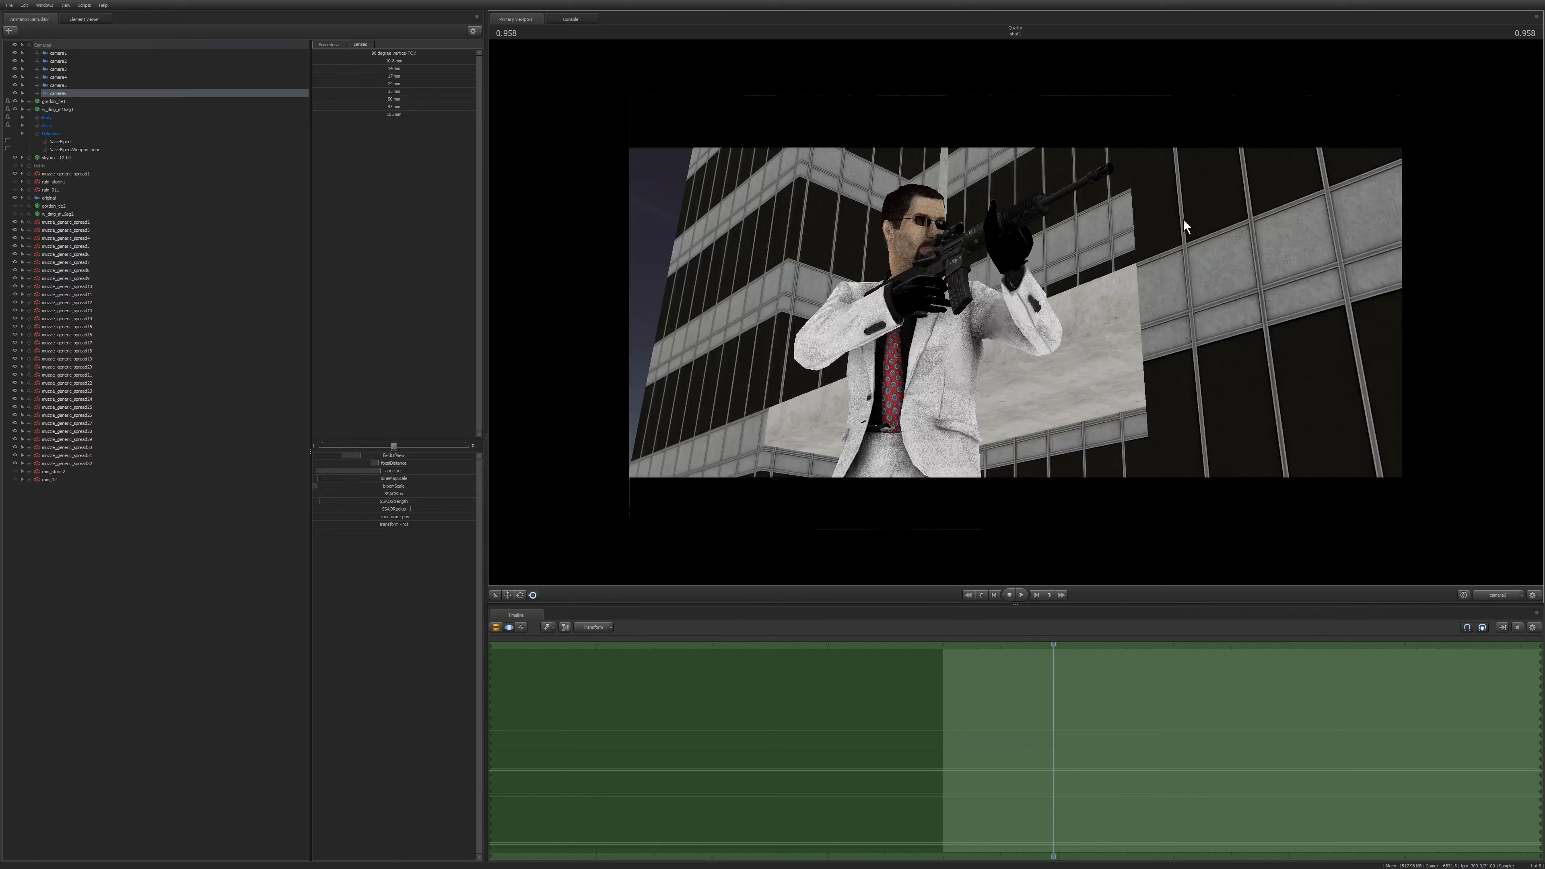
Play back camera6's shot to review the current framing of the gunman.
{"action": "key", "text": "ctrl+1"}
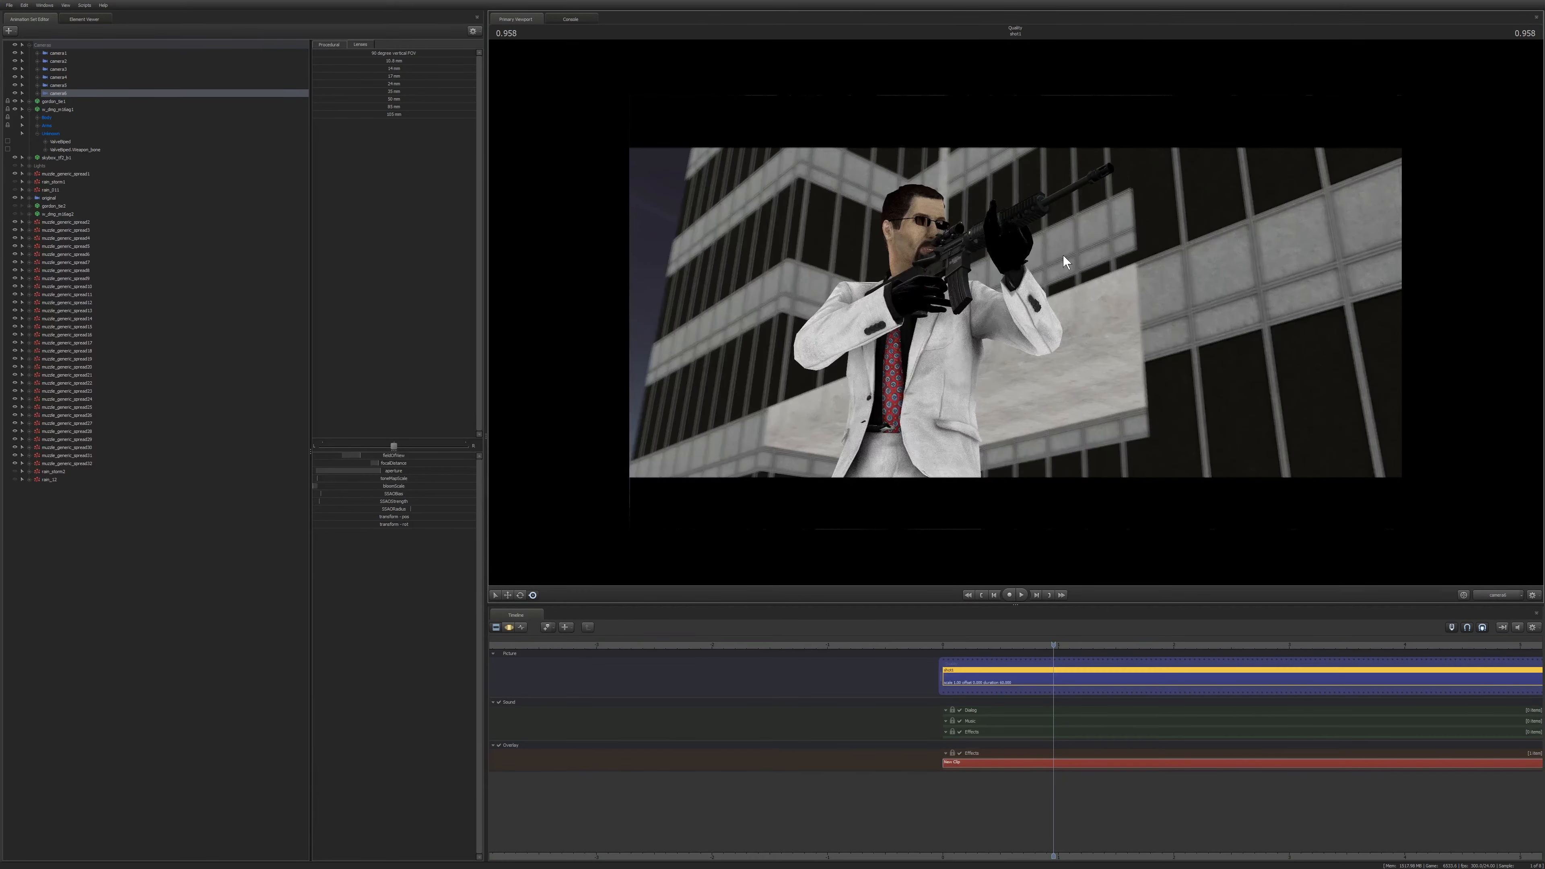
{"action": "key", "text": "ctrl+2"}
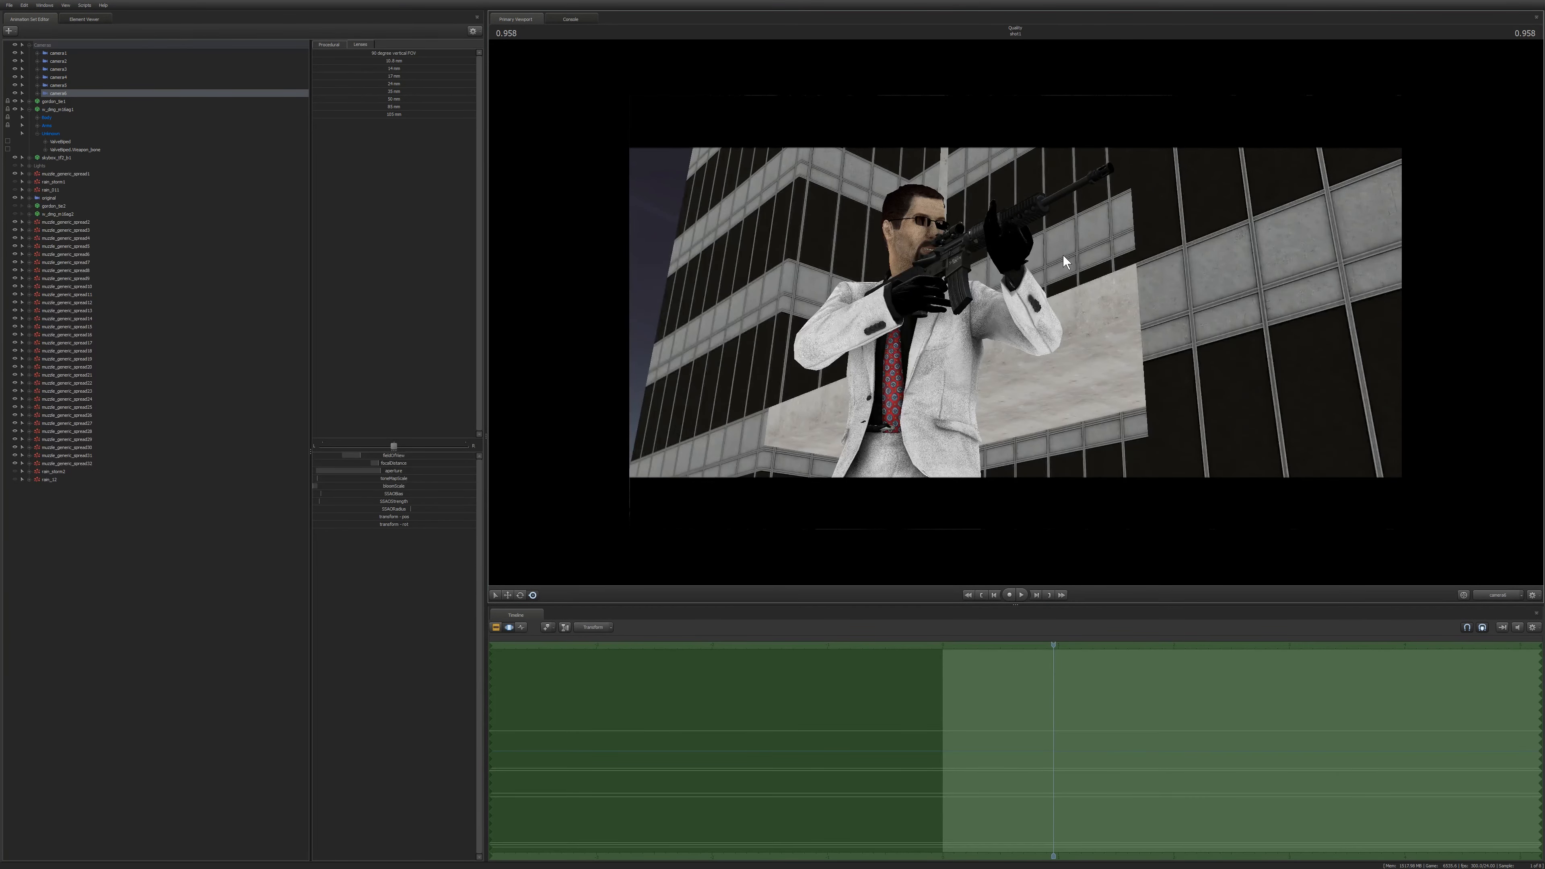
{"action": "key", "text": "space"}
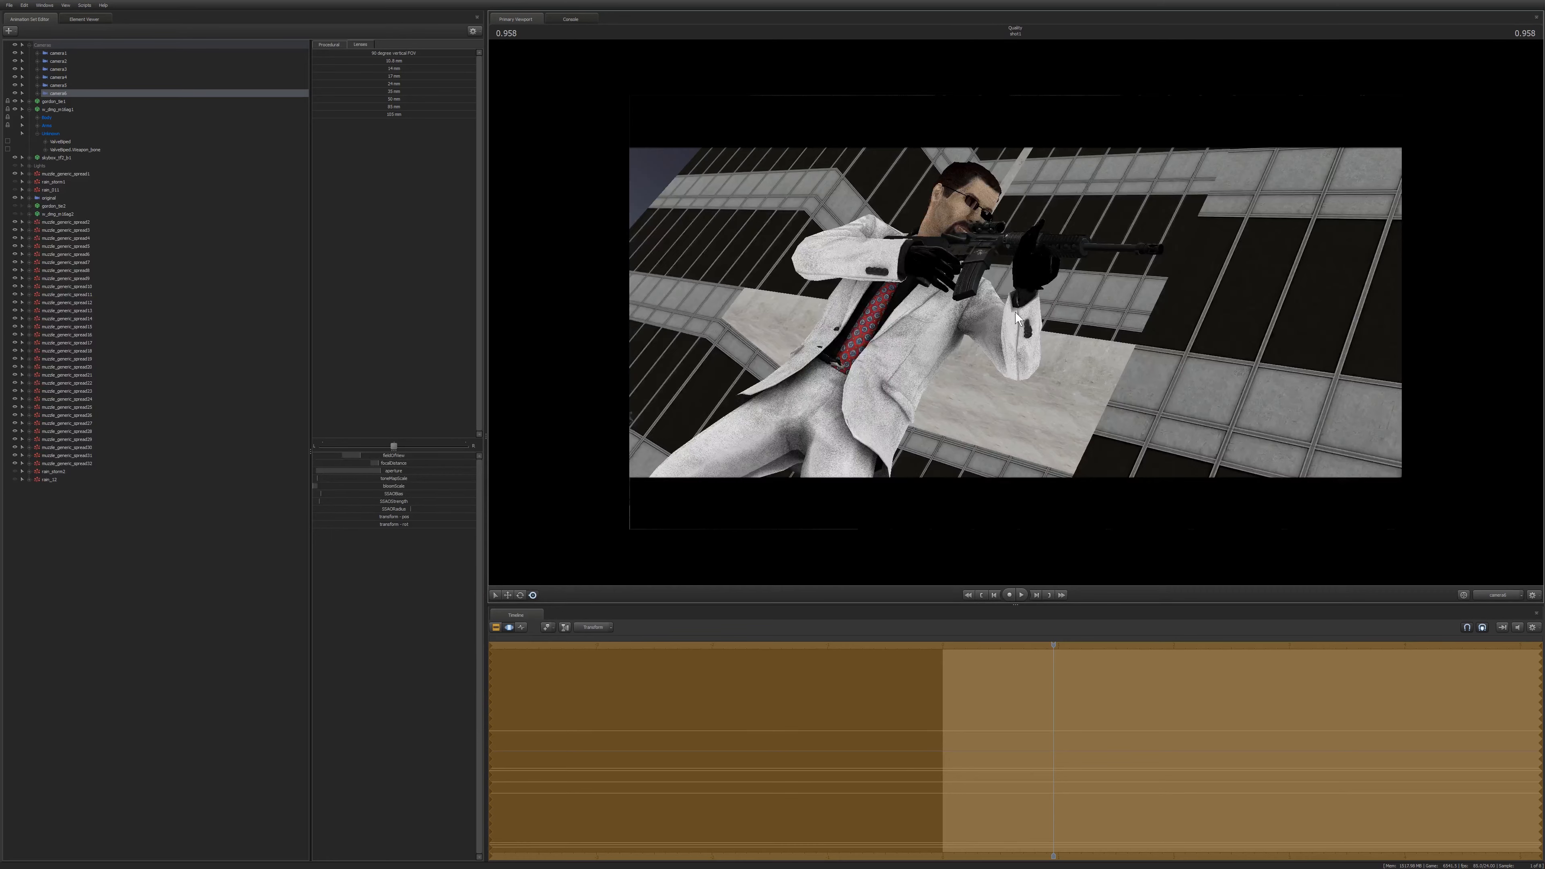
{"action": "key", "text": "space"}
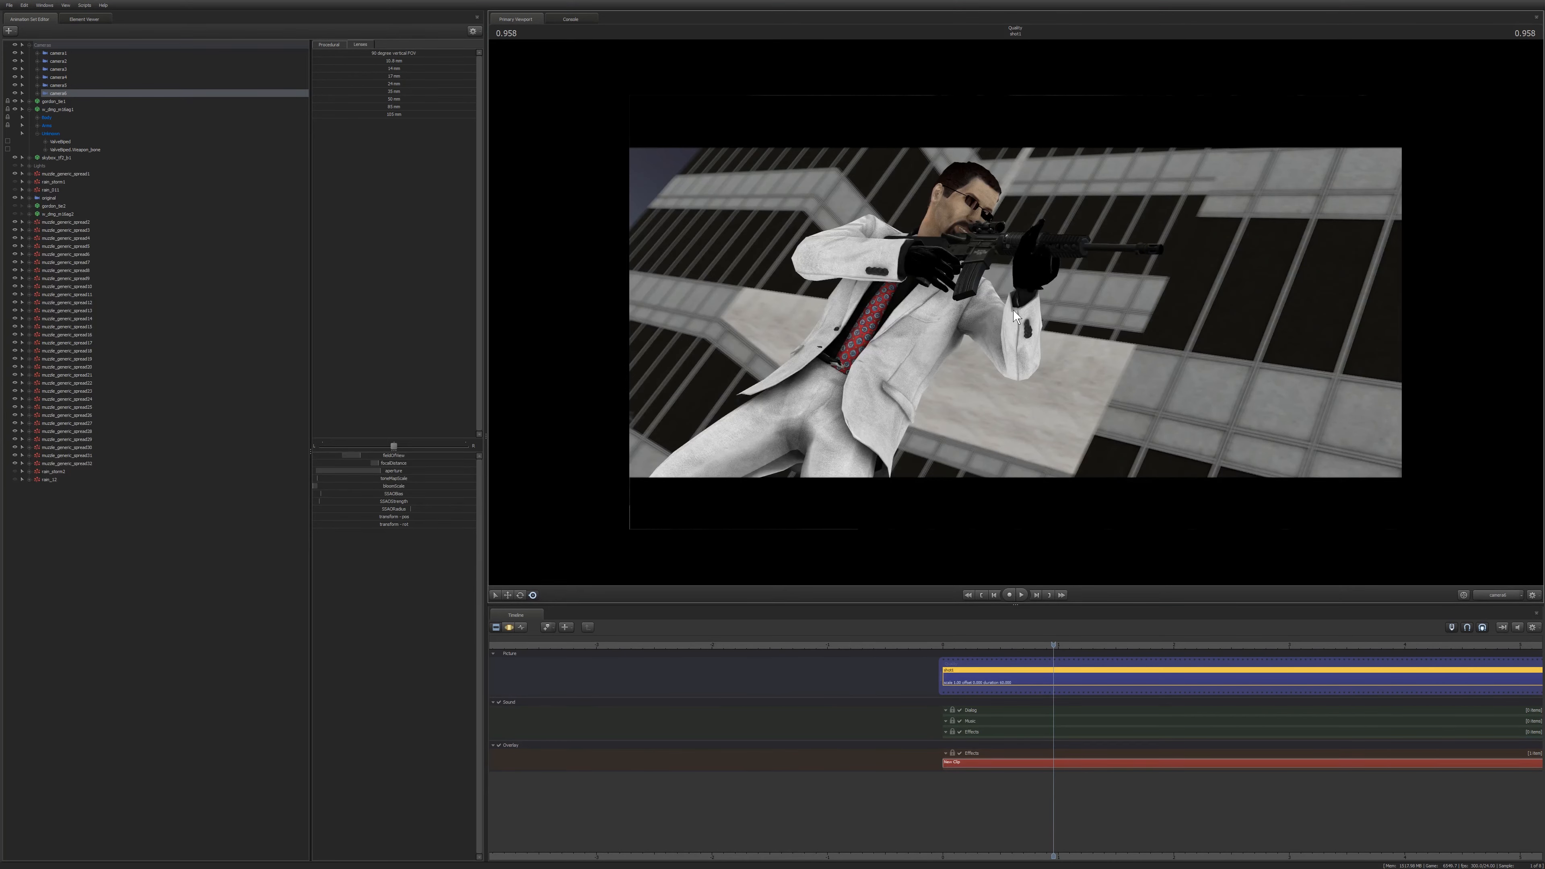
{"action": "key", "text": "F3"}
{"action": "left_click_drag", "start_coordinate": [1014, 310], "coordinate": [955, 298]}
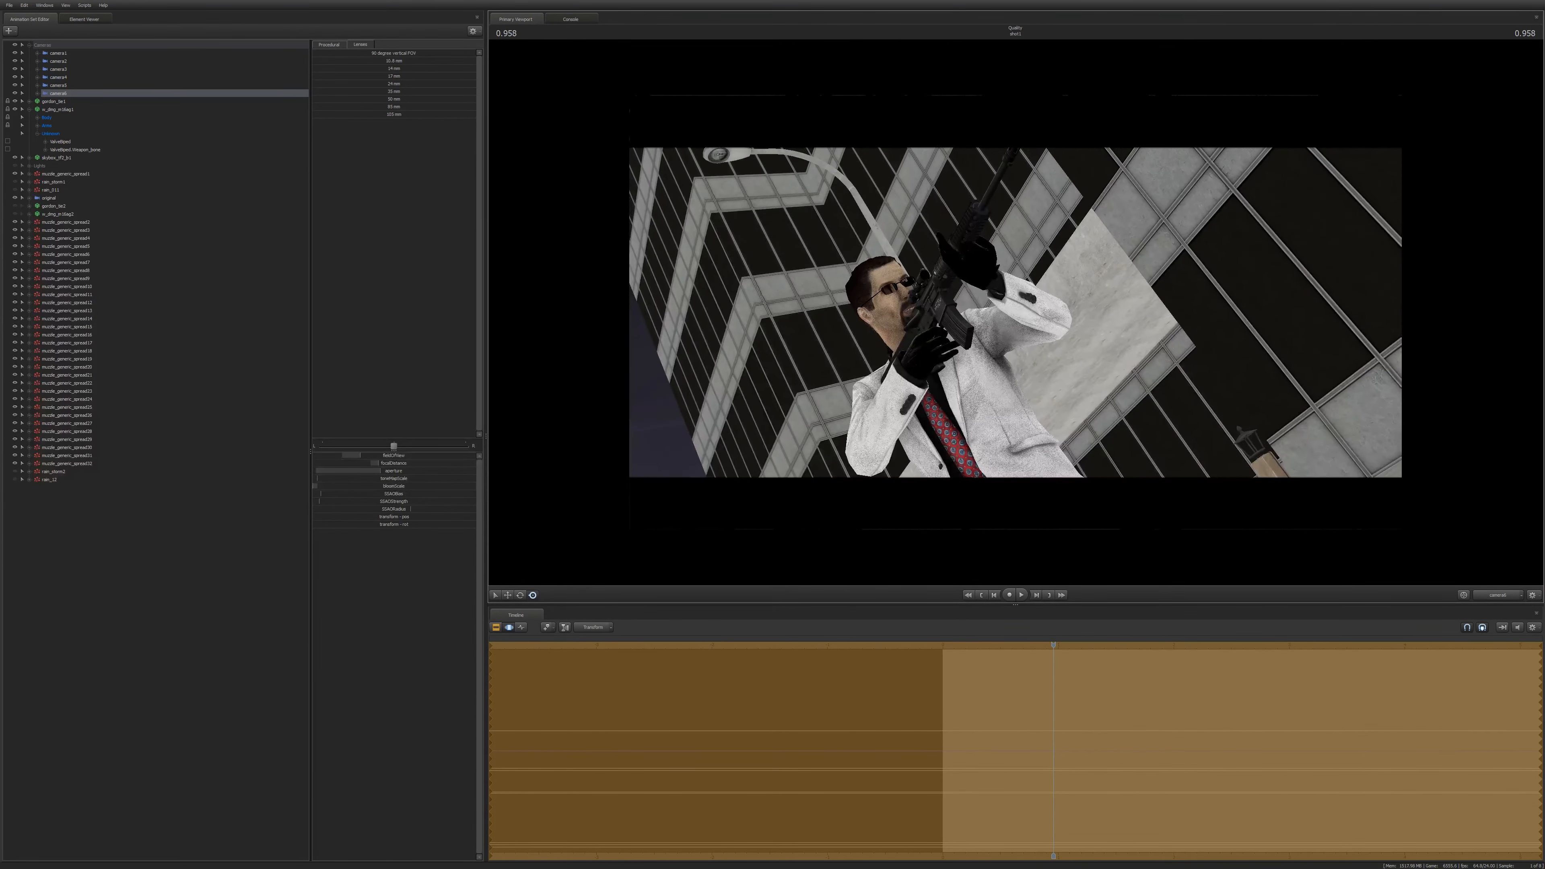
{"action": "key", "text": "ctrl+z"}
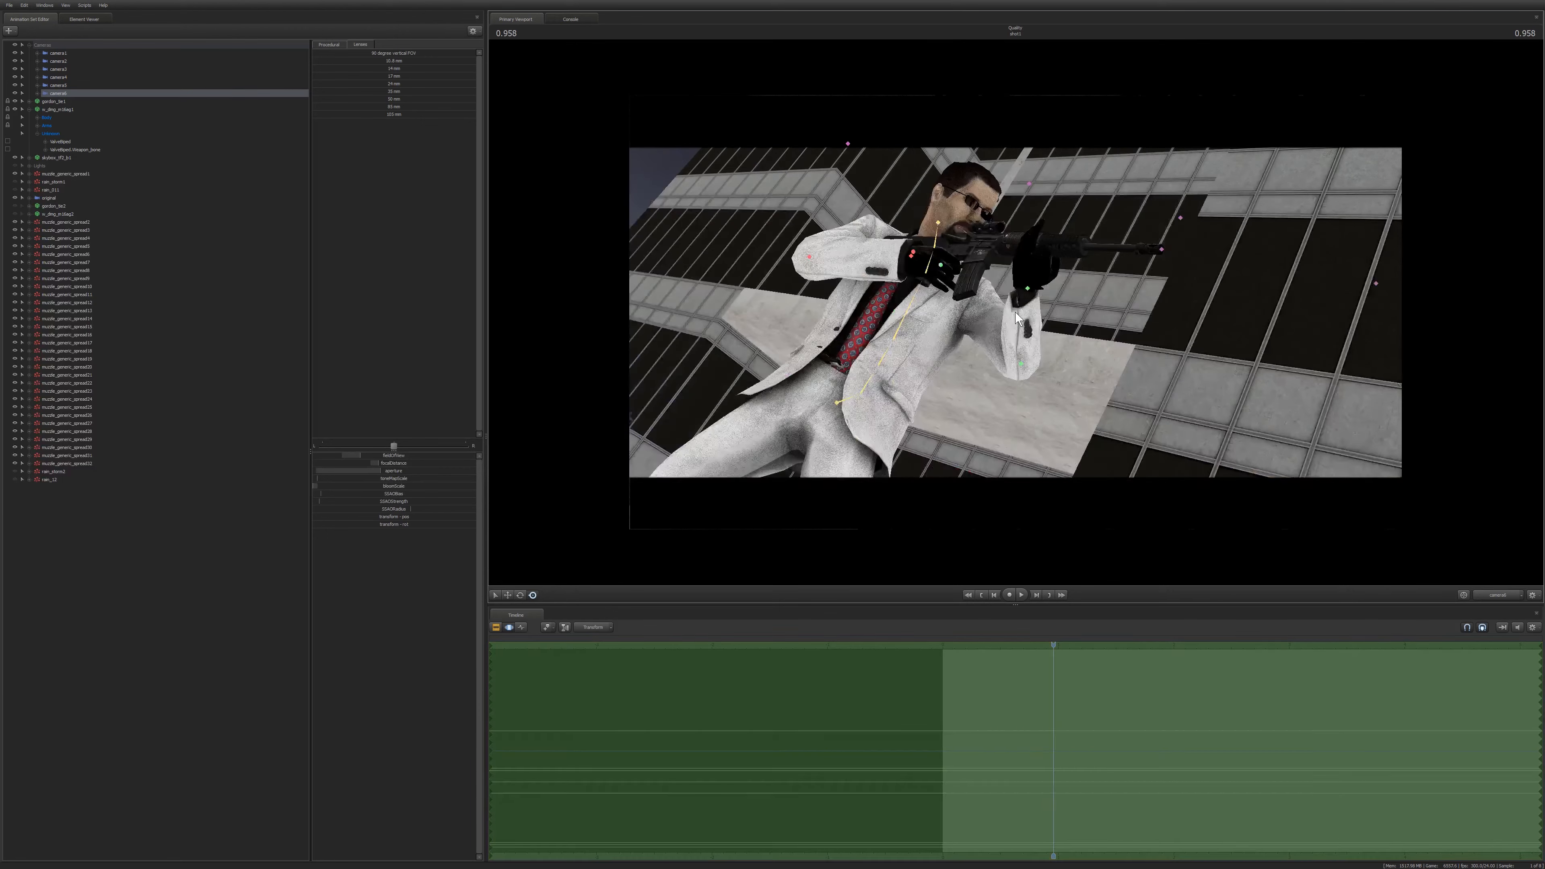
Rotate camera6 slightly to refine the tilted low-angle framing of the gunman firing.
{"action": "key", "text": "F2"}
{"action": "key", "text": "F3"}
{"action": "key", "text": "F2"}
{"action": "key", "text": "F3"}
{"action": "left_click_drag", "start_coordinate": [1016, 313], "coordinate": [1003, 335]}
{"action": "key", "text": "F2"}
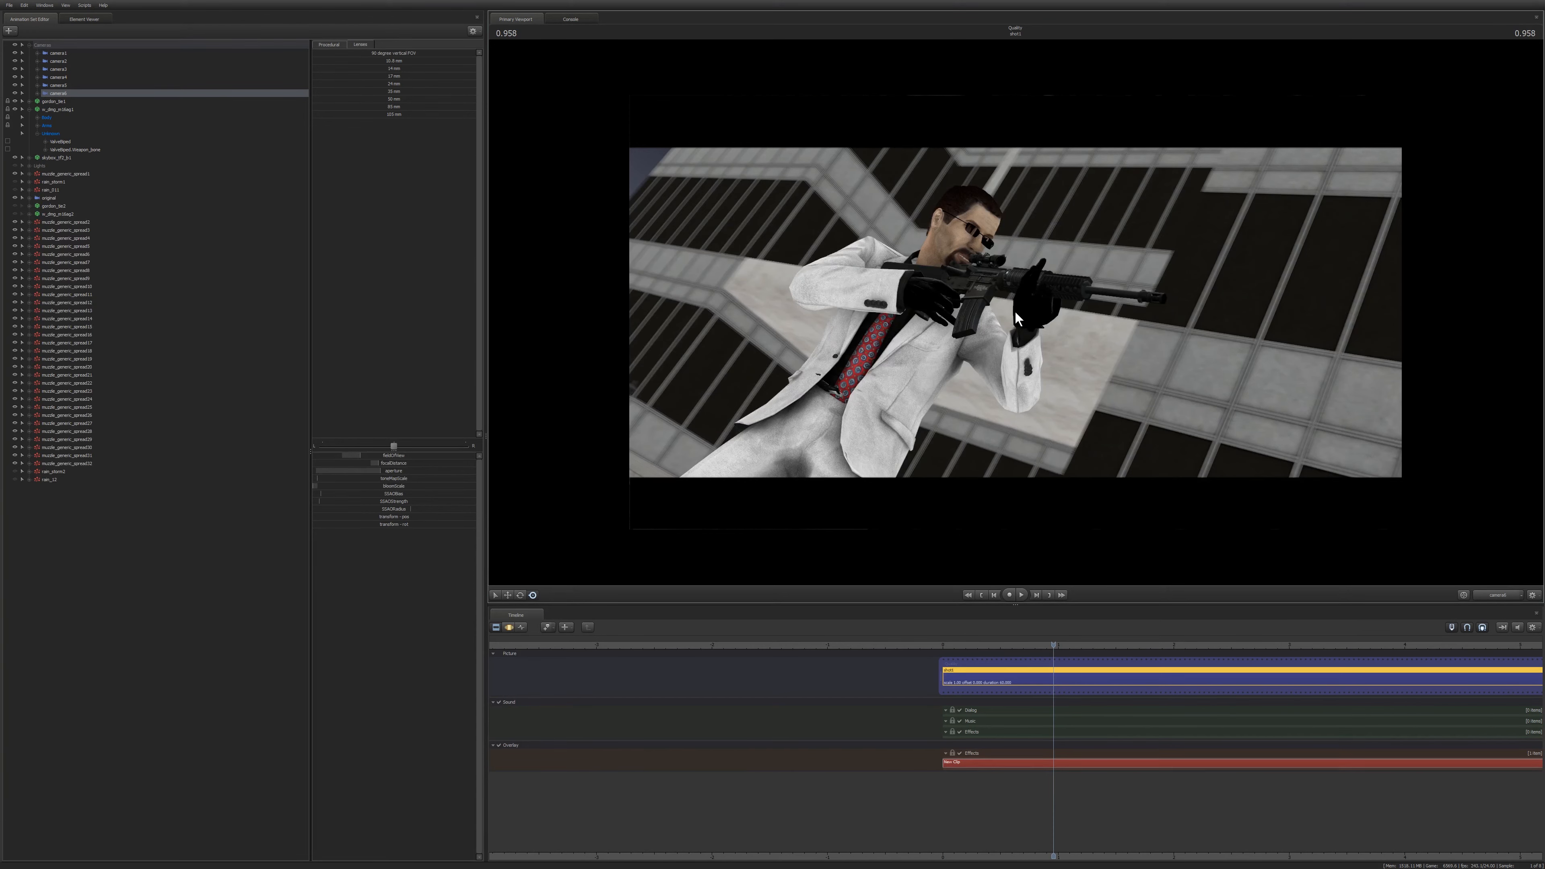
{"action": "key", "text": "F3"}
{"action": "mouse_move", "coordinate": [1002, 326]}
{"action": "left_mouse_down"}
{"action": "mouse_move", "coordinate": [1032, 314]}
{"action": "mouse_move", "coordinate": [1015, 310]}
{"action": "left_mouse_up"}
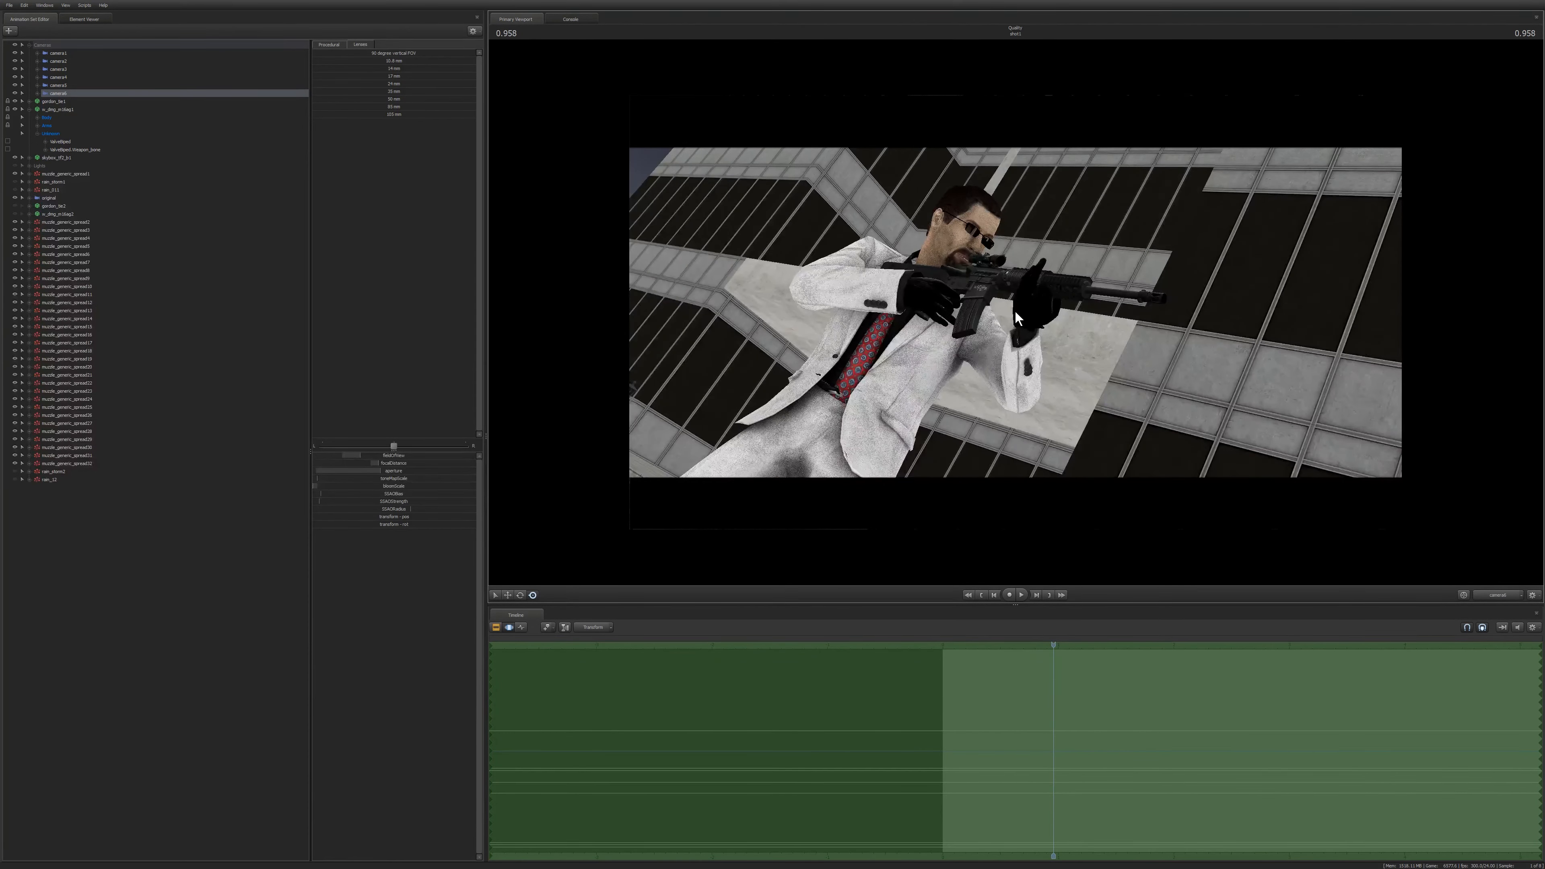
{"action": "key", "text": "F2"}
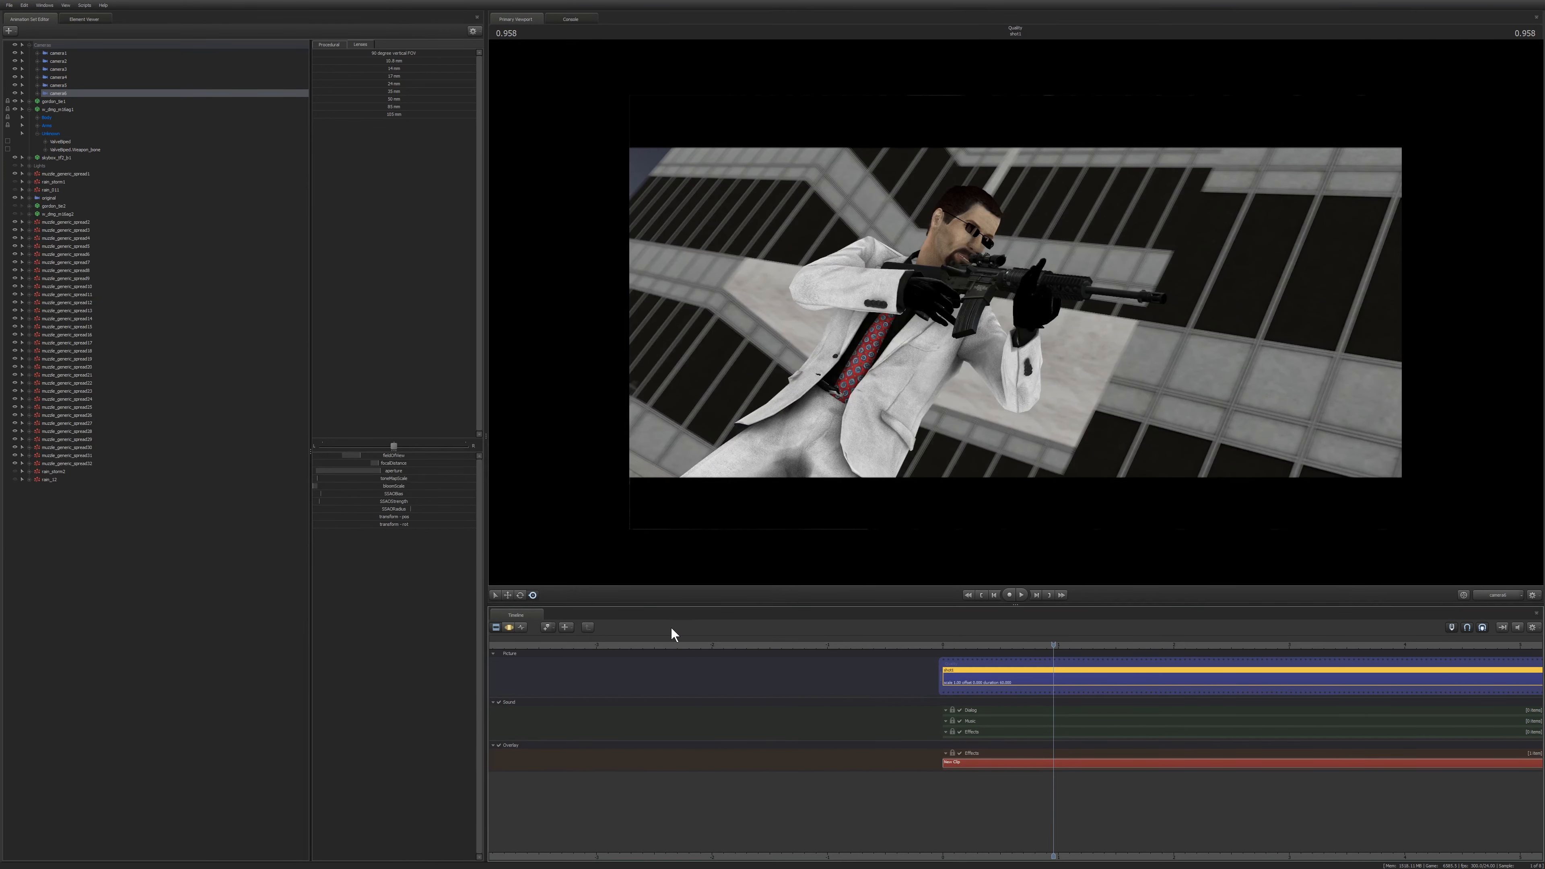
Select the close-up camera and play its shot from the start to review it.
{"action": "left_click", "coordinate": [48, 199]}
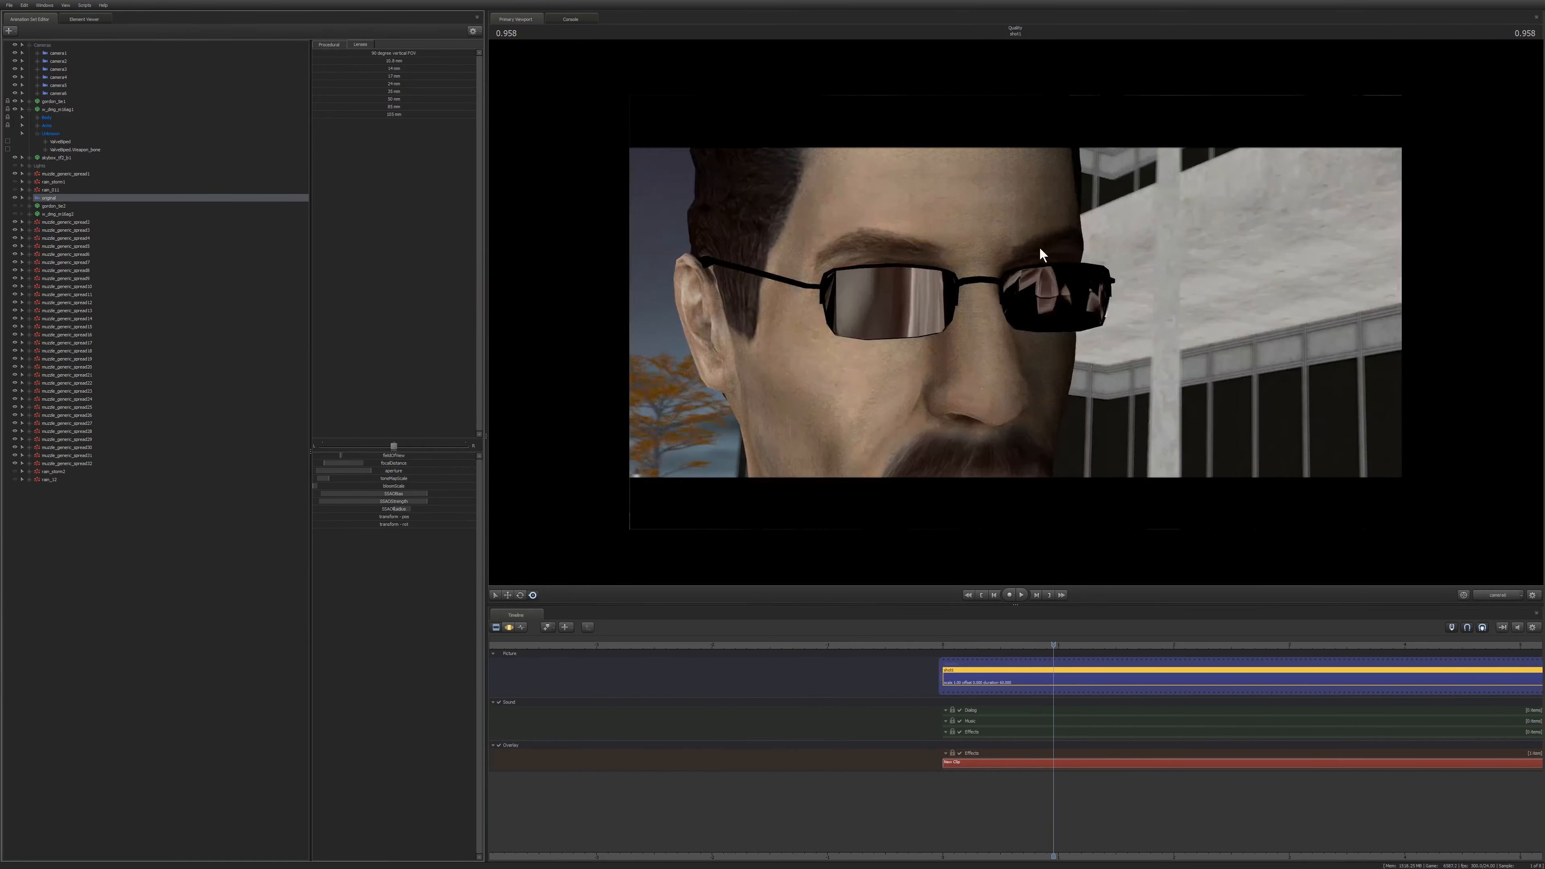
{"action": "key", "text": "Home"}
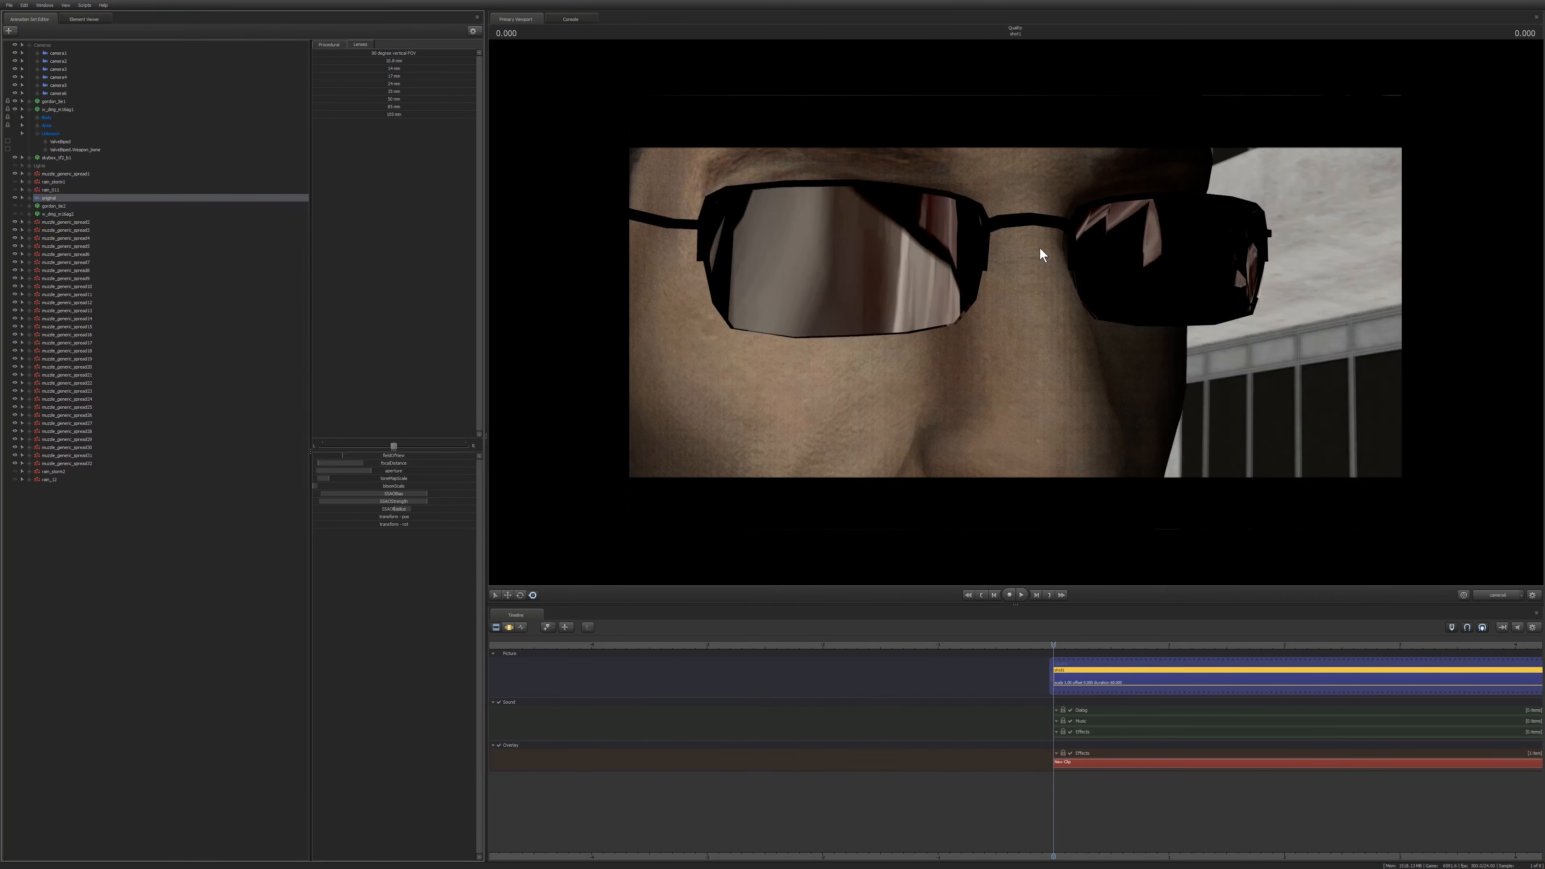
{"action": "key", "text": "space"}
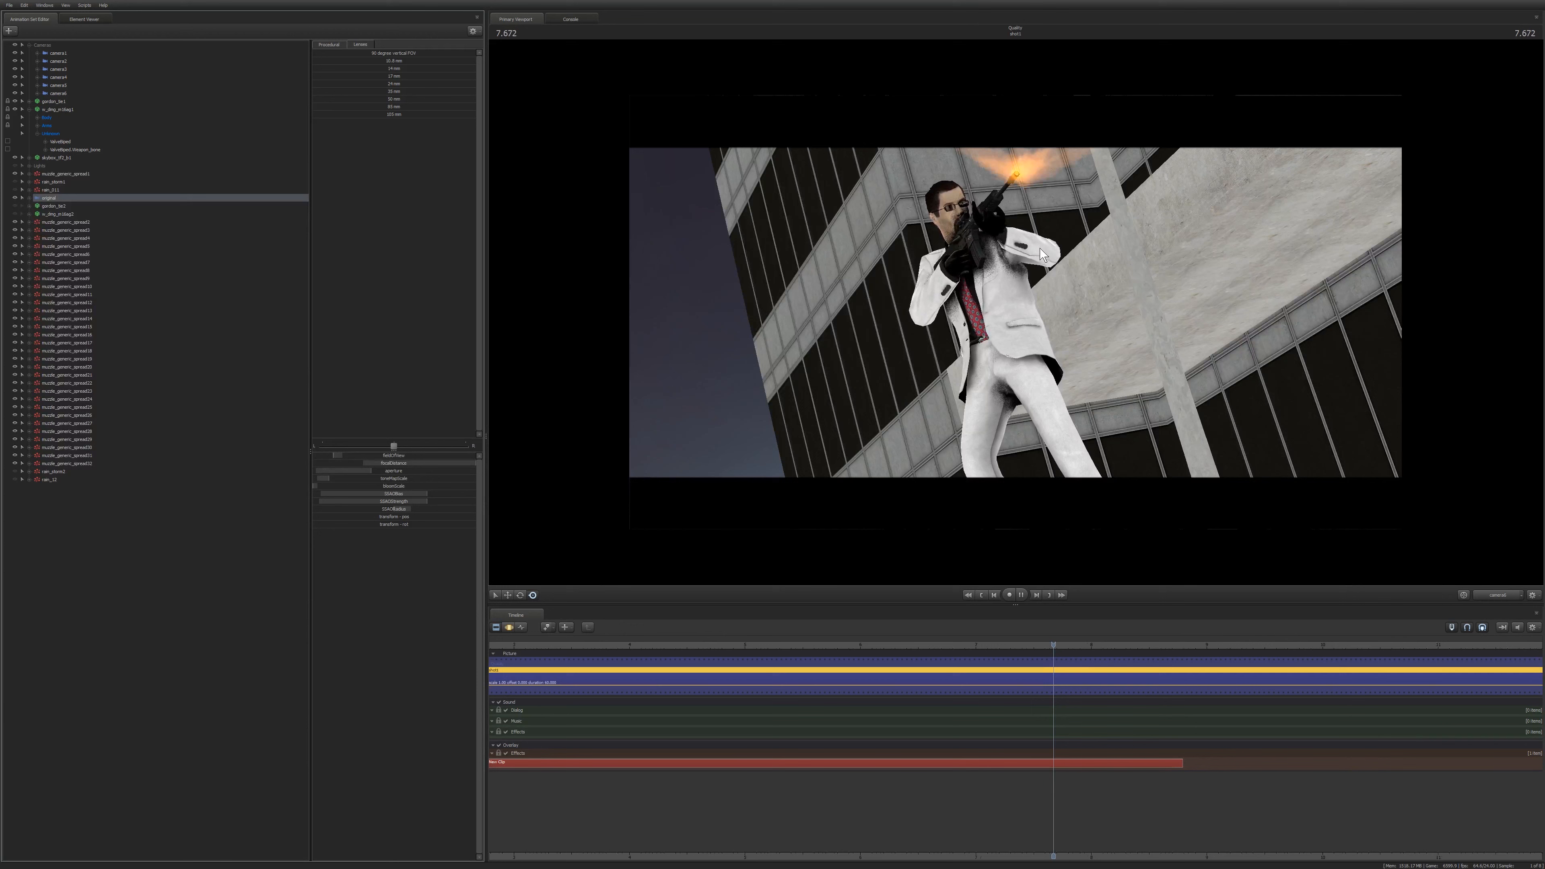
{"action": "key", "text": "space"}
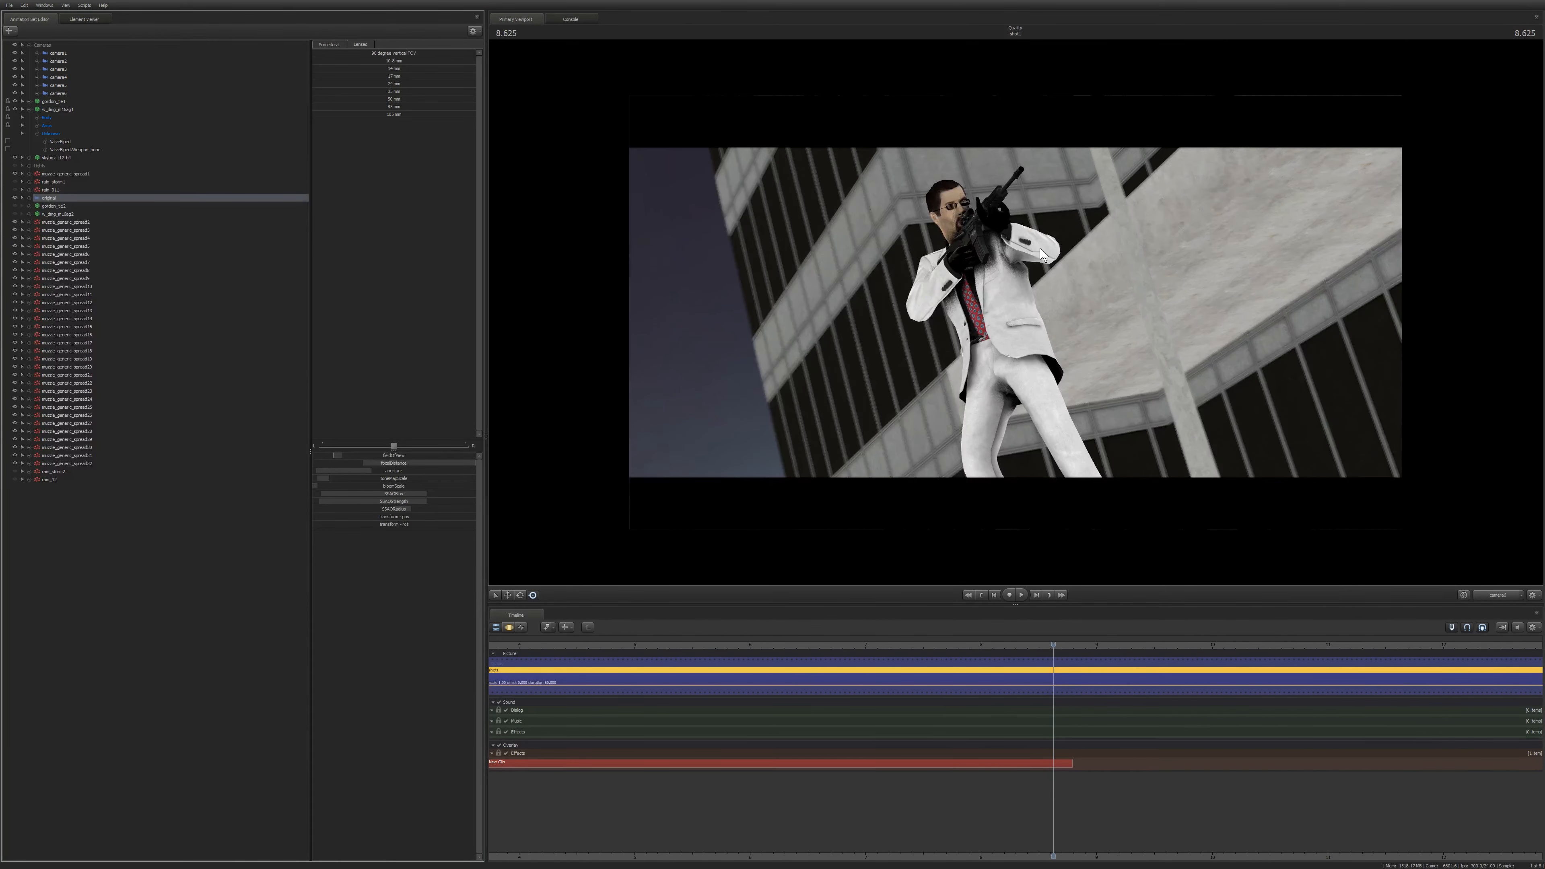
{"action": "key", "text": "Home"}
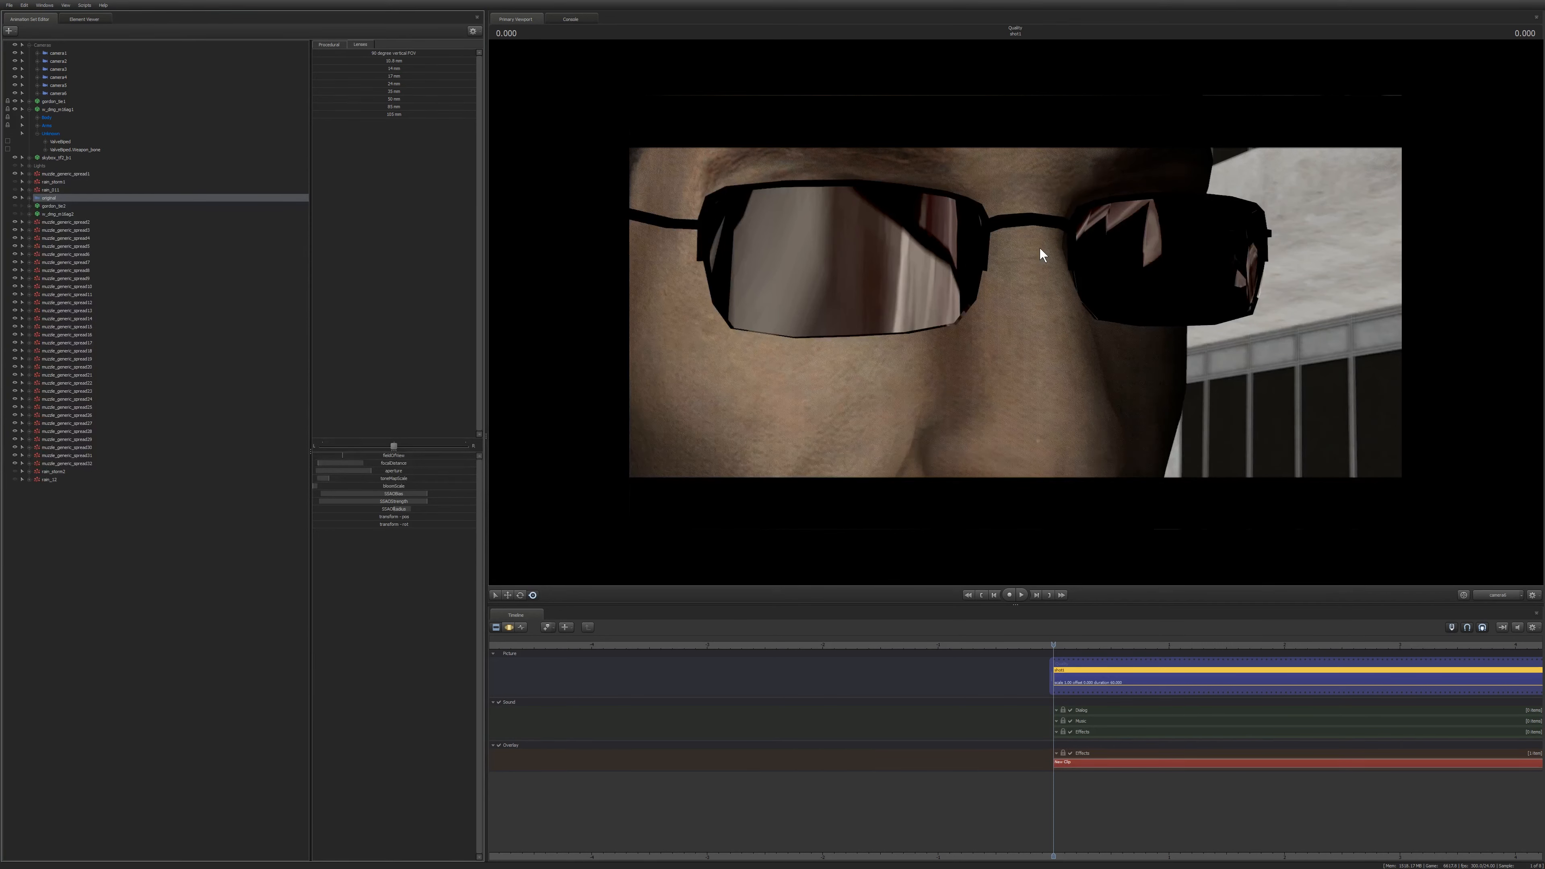
{"action": "key", "text": "space"}
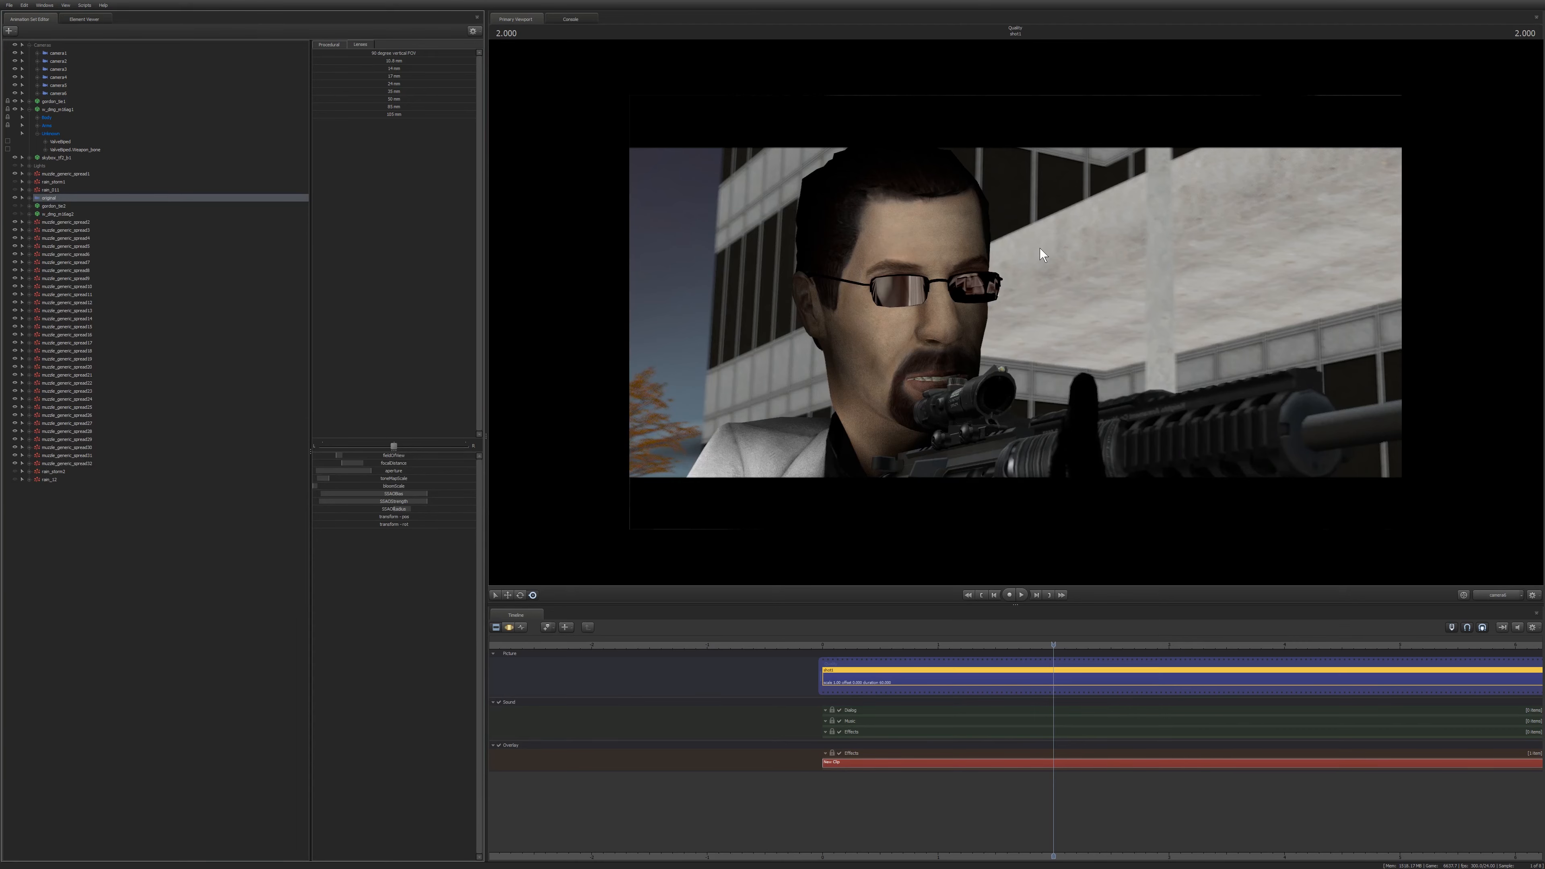
{"action": "key", "text": "space"}
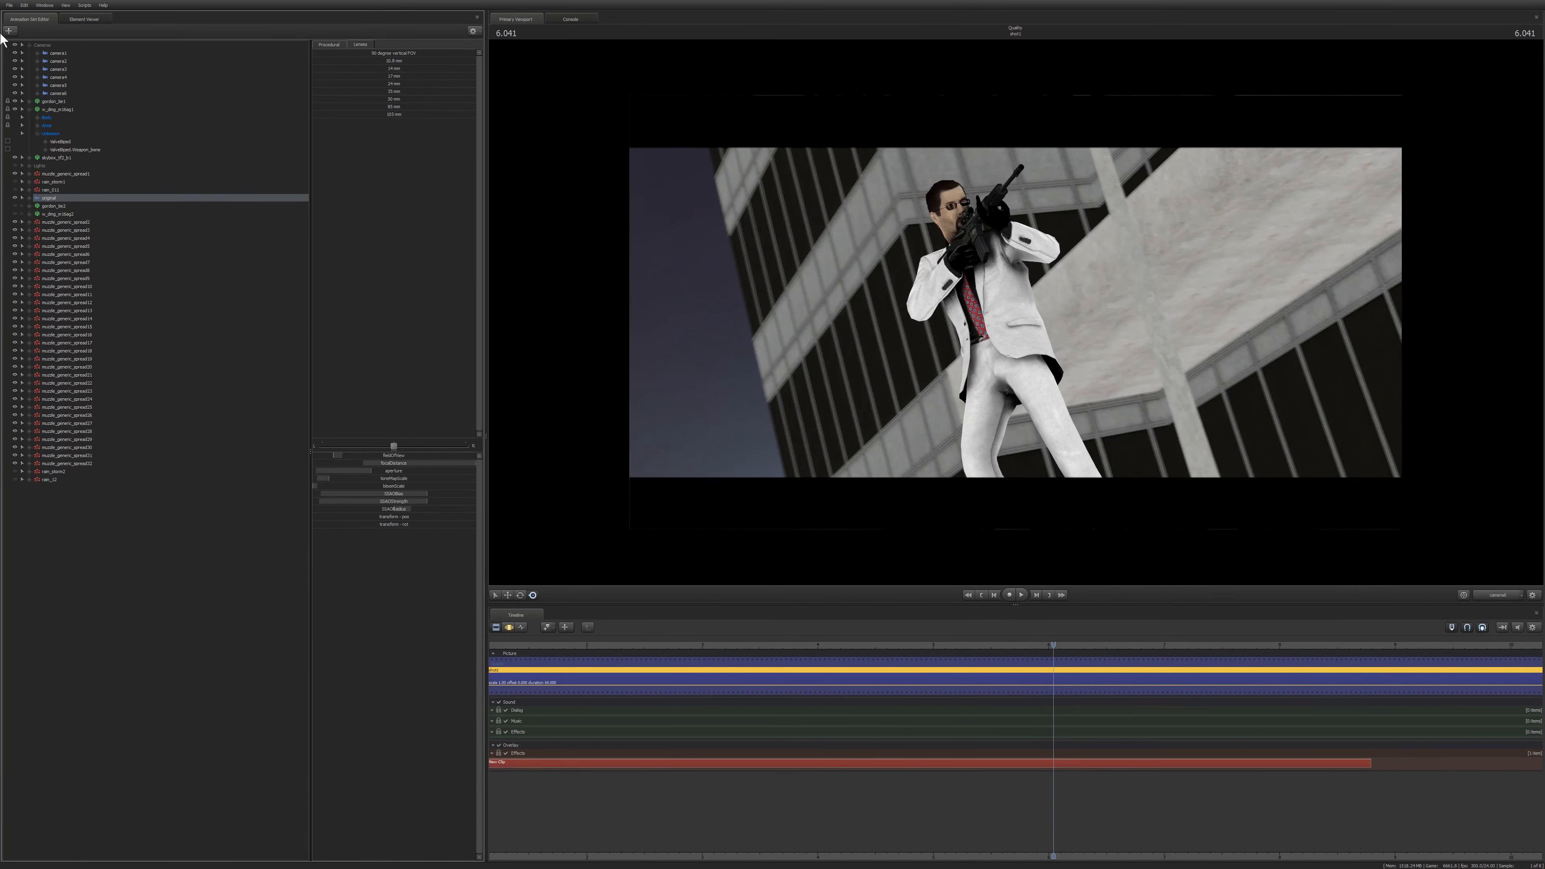
Enable the lit render preview in the viewport and show the rain effect elements.
{"action": "right_click", "coordinate": [775, 329]}
{"action": "left_click", "coordinate": [802, 353]}
{"action": "left_click", "coordinate": [15, 471]}
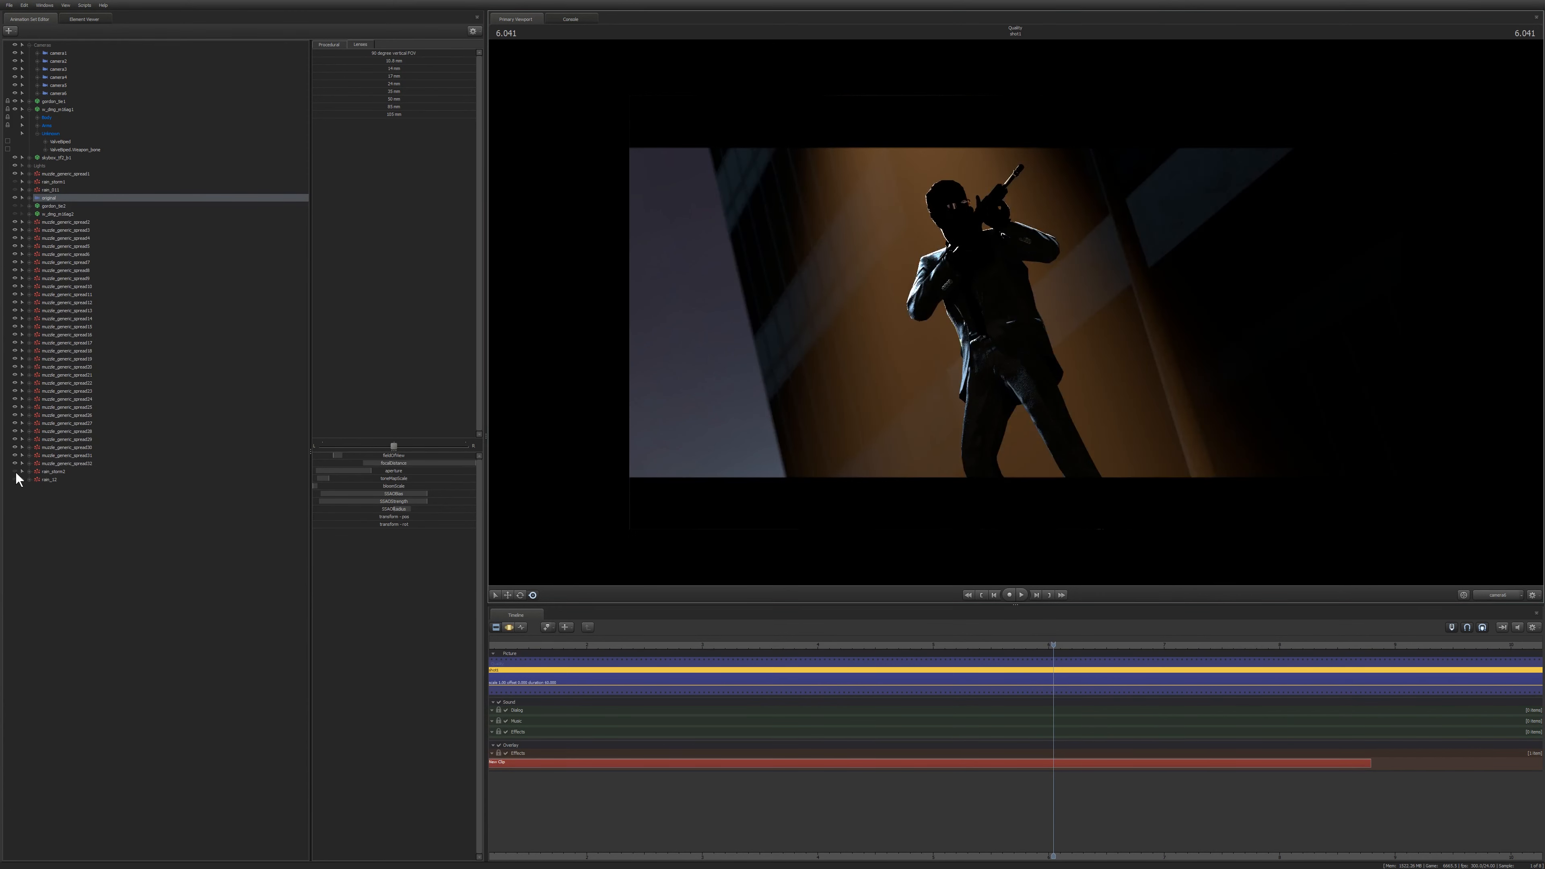
{"action": "left_click", "coordinate": [15, 479]}
Toggle visibility of the light elements near the gunman to compare the lighting.
{"action": "left_click", "coordinate": [15, 206]}
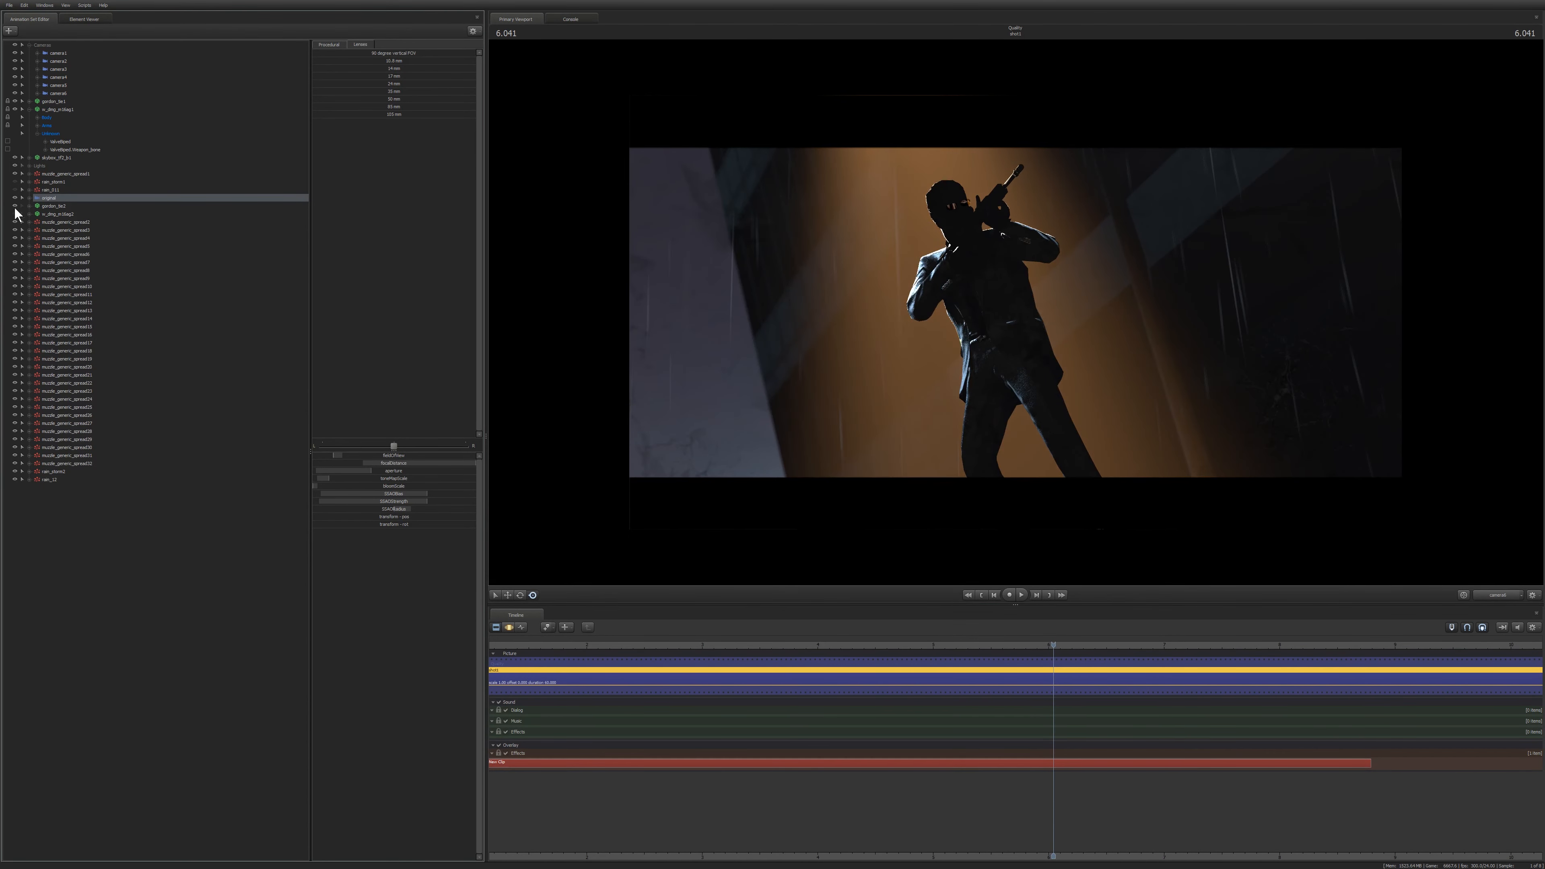
{"action": "left_click", "coordinate": [14, 213]}
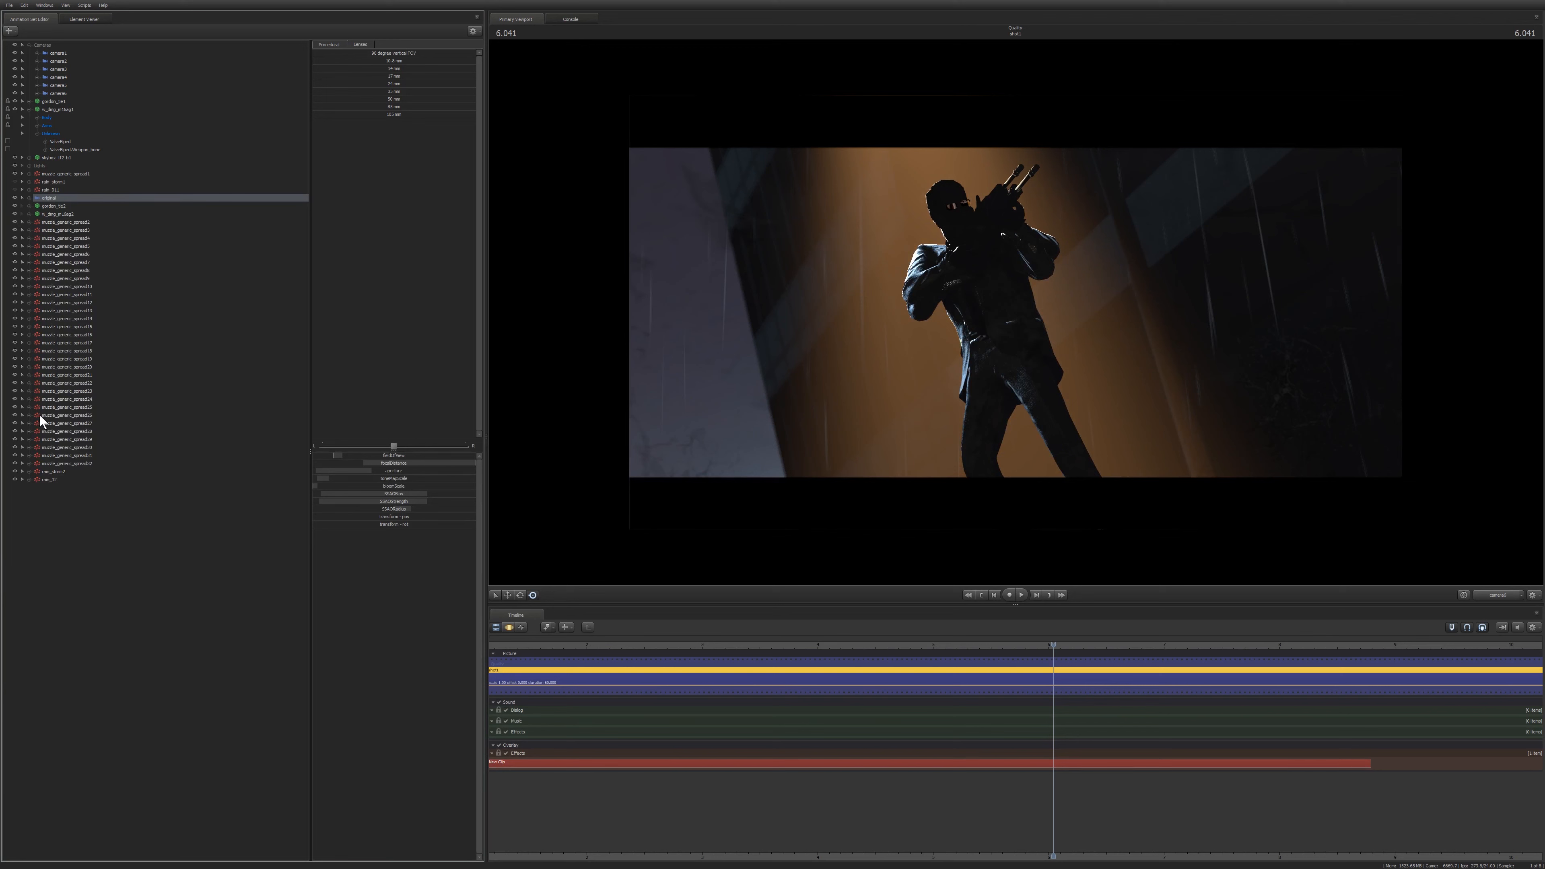
{"action": "left_click", "coordinate": [15, 206]}
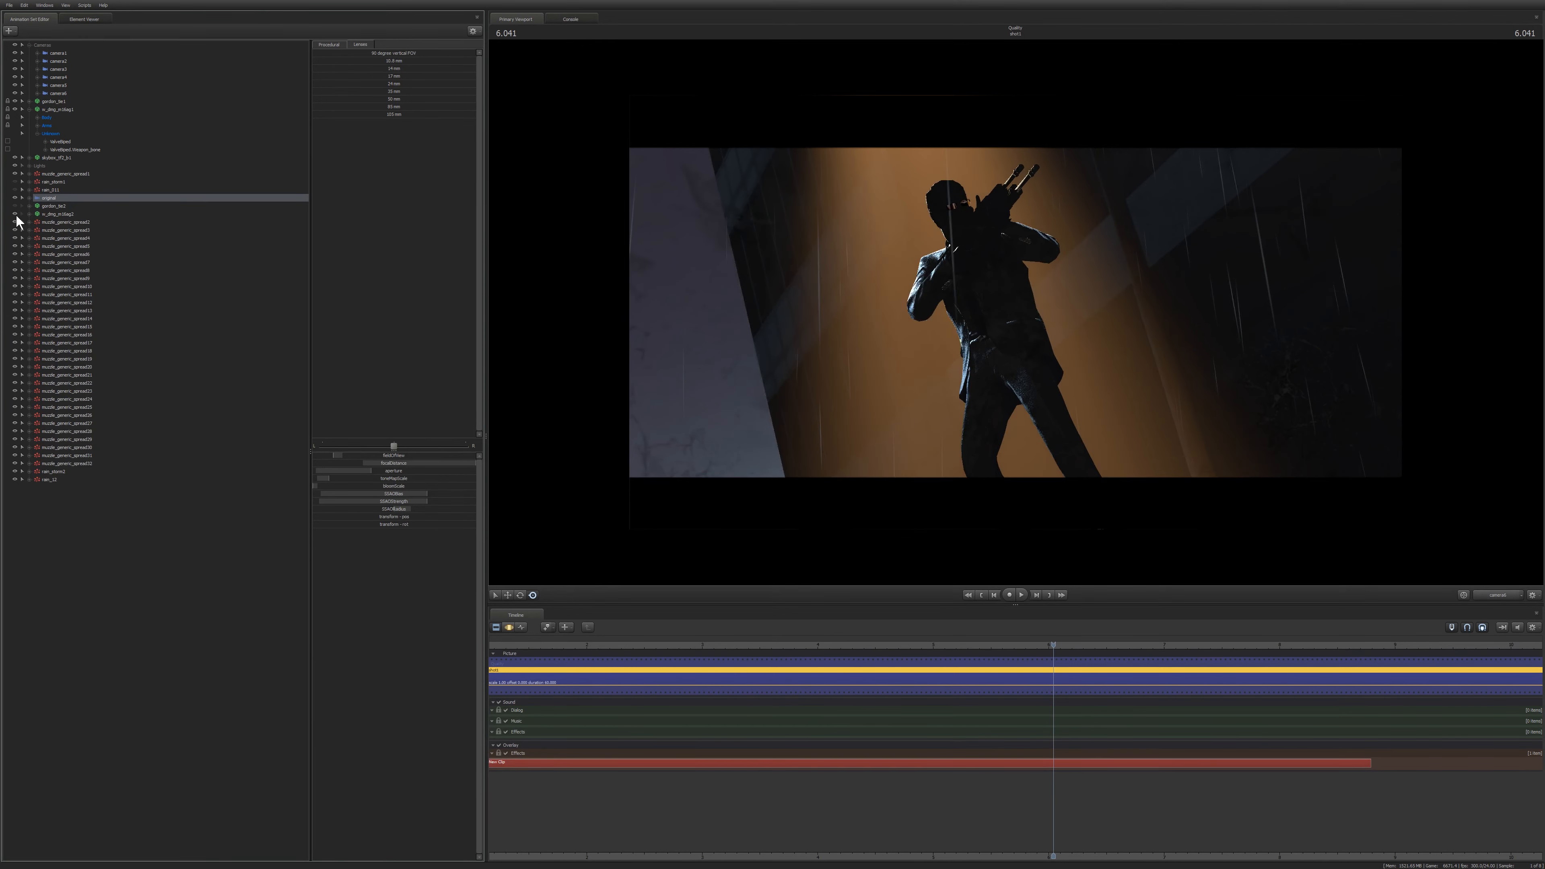
{"action": "left_click", "coordinate": [14, 214]}
{"action": "left_click", "coordinate": [15, 189]}
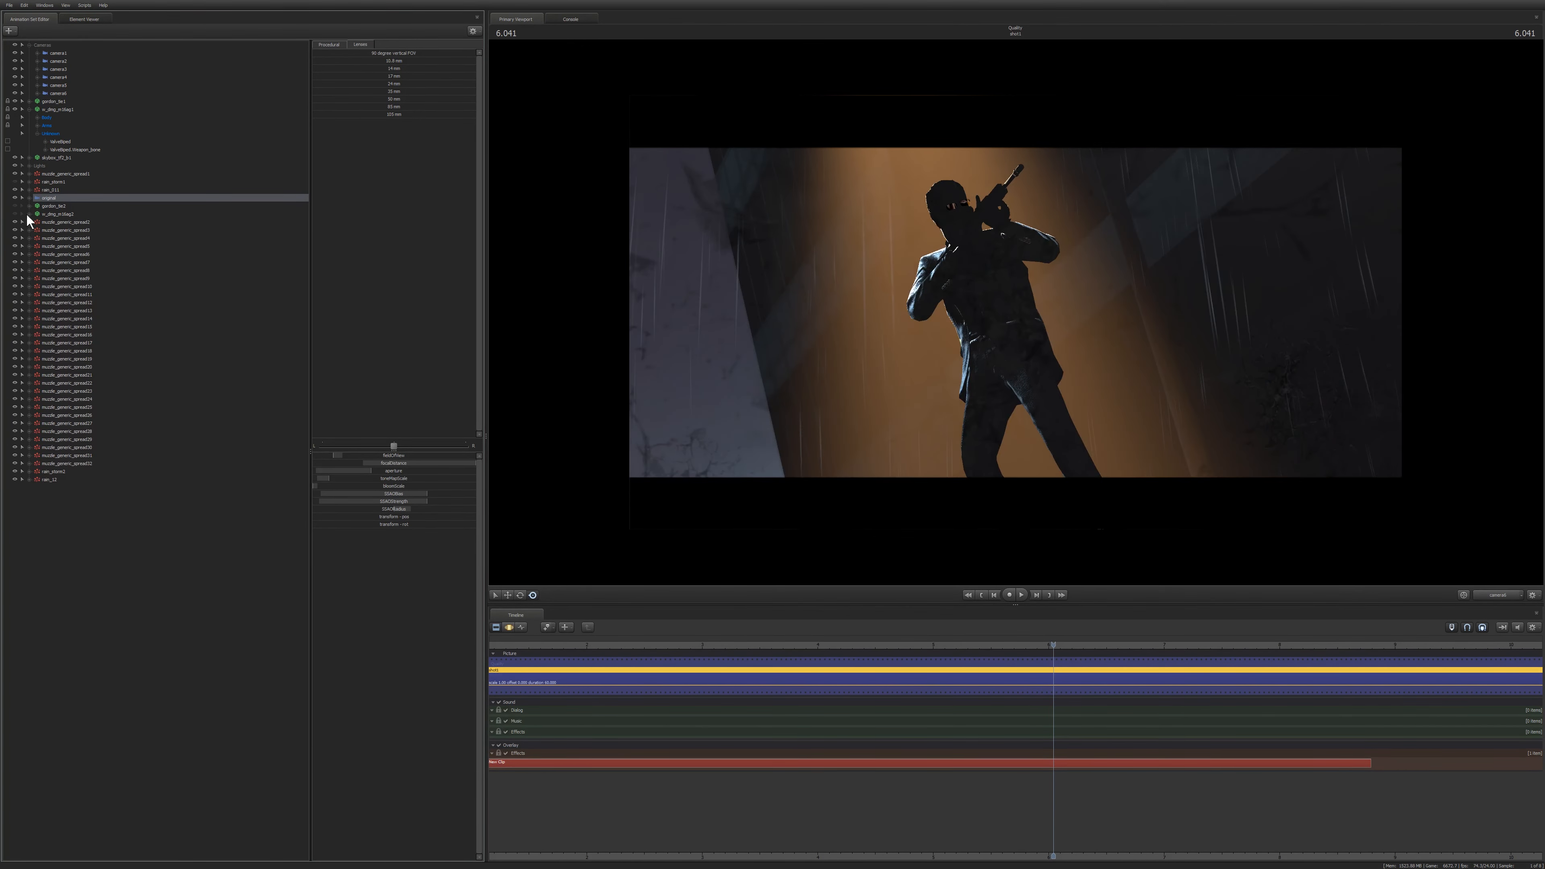
{"action": "left_click", "coordinate": [182, 622]}
Play back the lit shot from the start.
{"action": "key", "text": "Home"}
{"action": "key", "text": "space"}
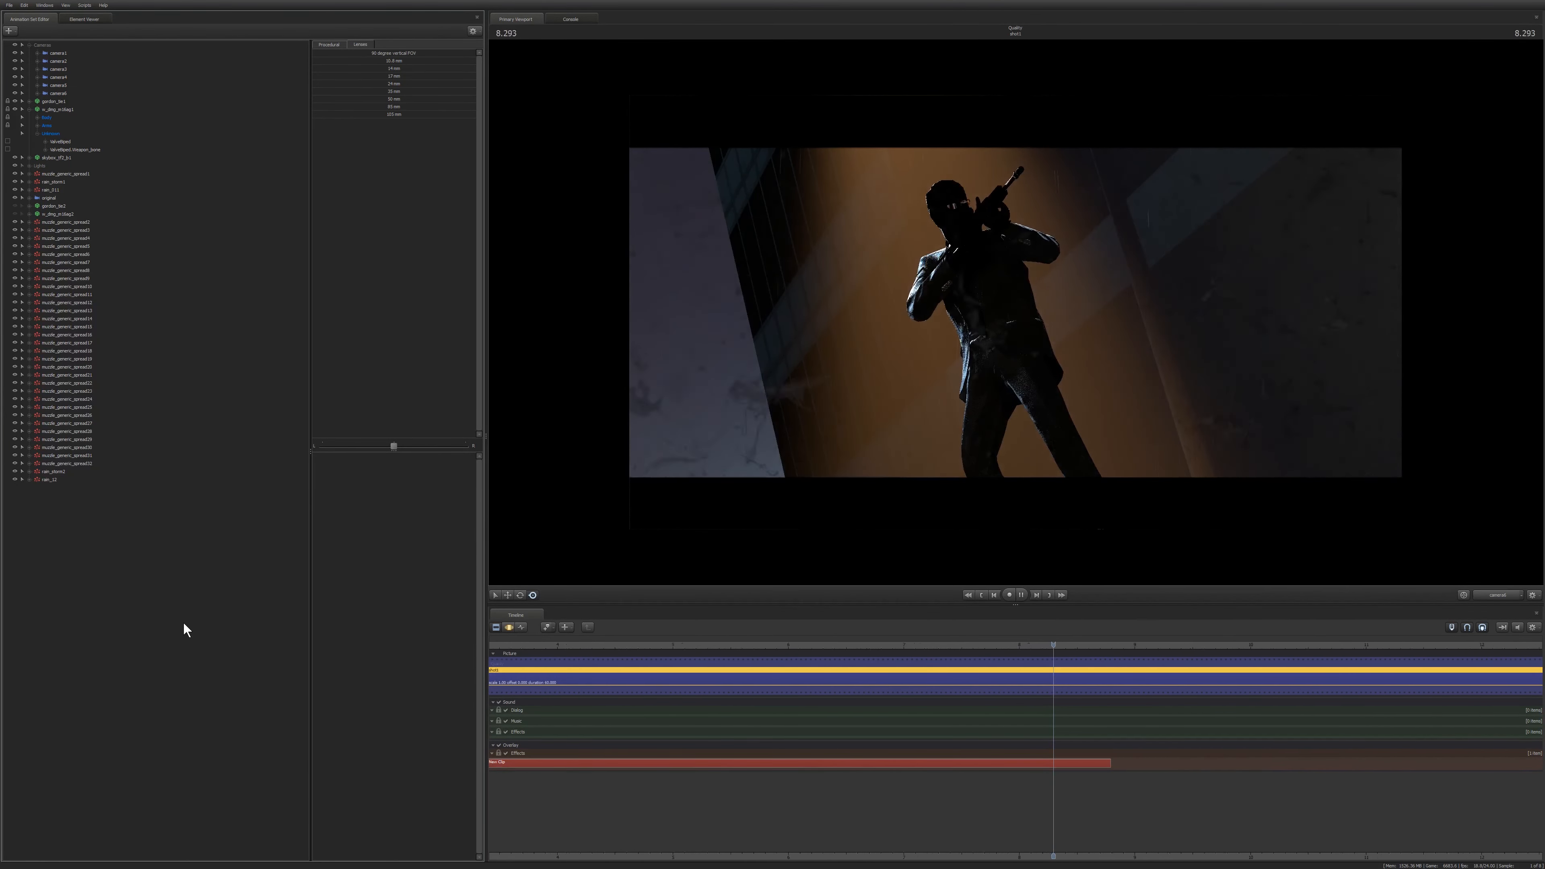
{"action": "key", "text": "space"}
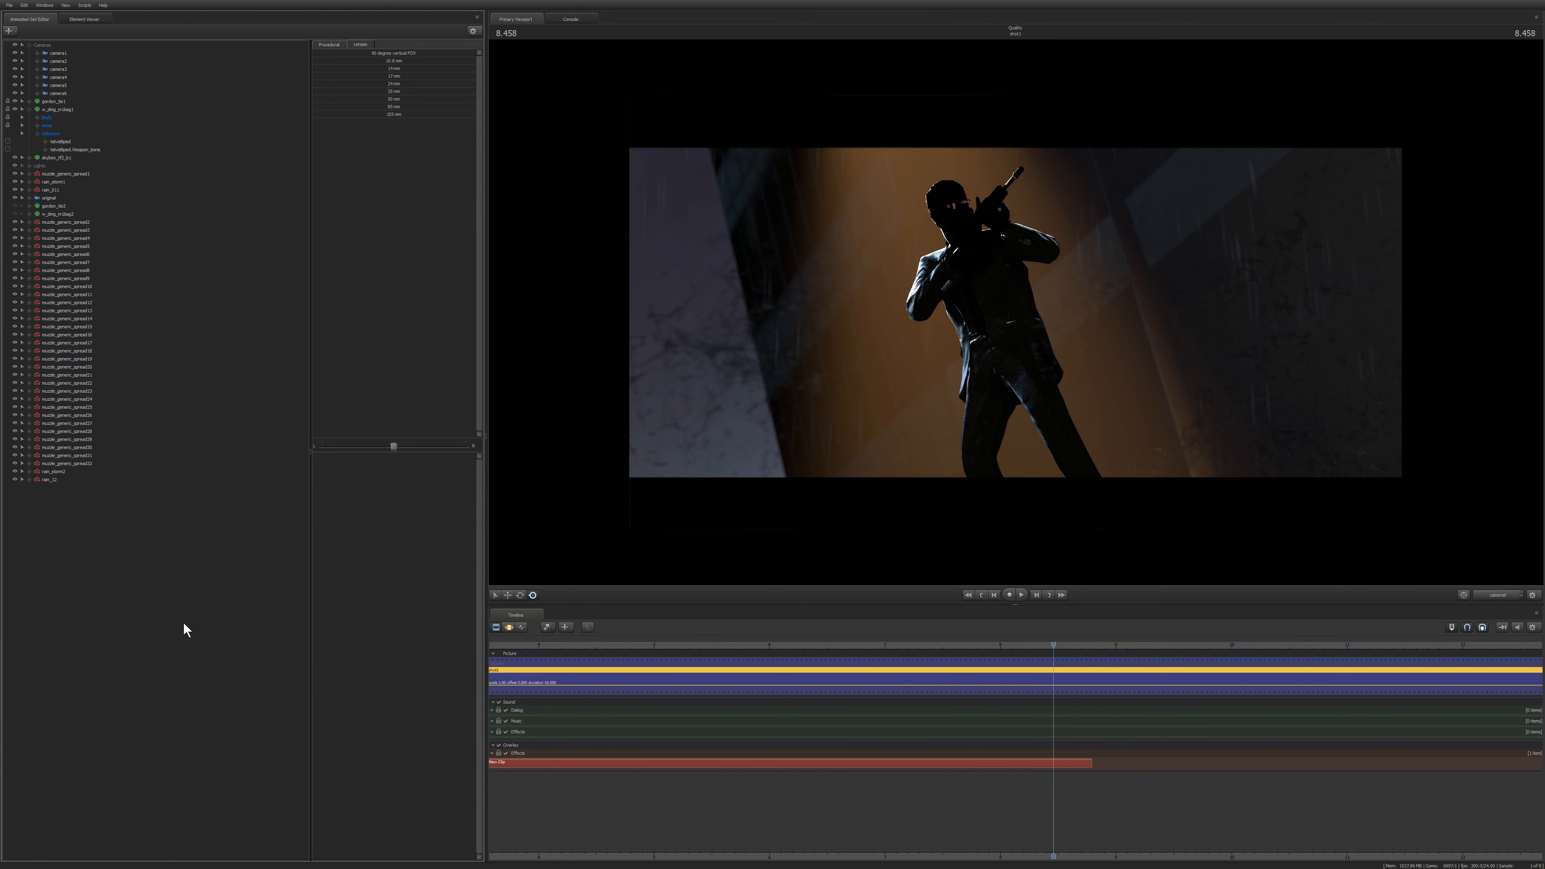
Switch to camera6 and play back its lit shot, returning to the start.
{"action": "left_click", "coordinate": [47, 200]}
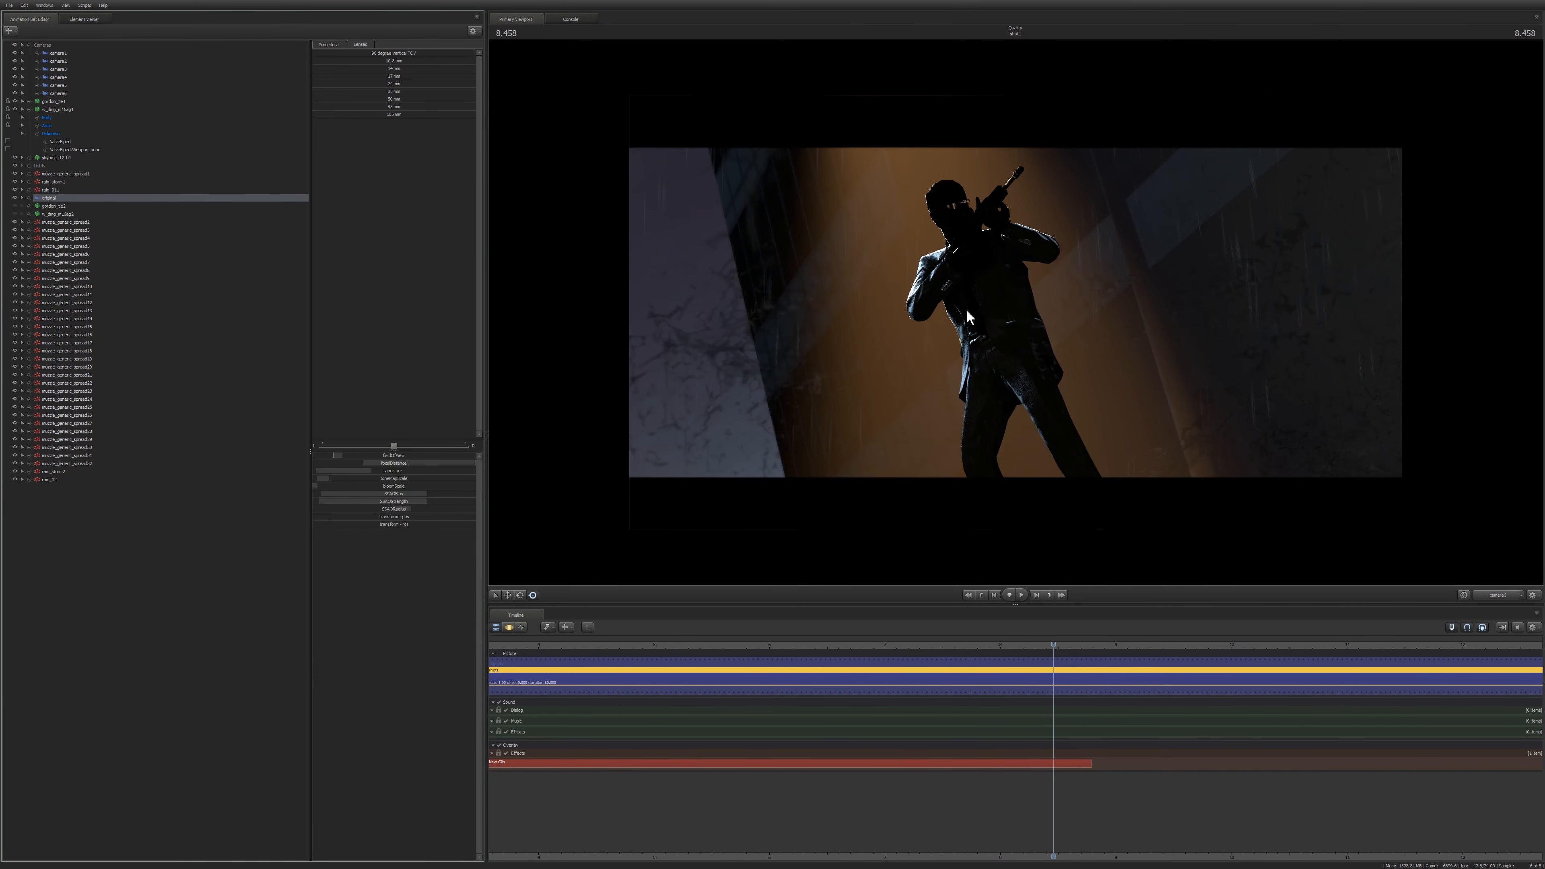
{"action": "left_click", "coordinate": [59, 93]}
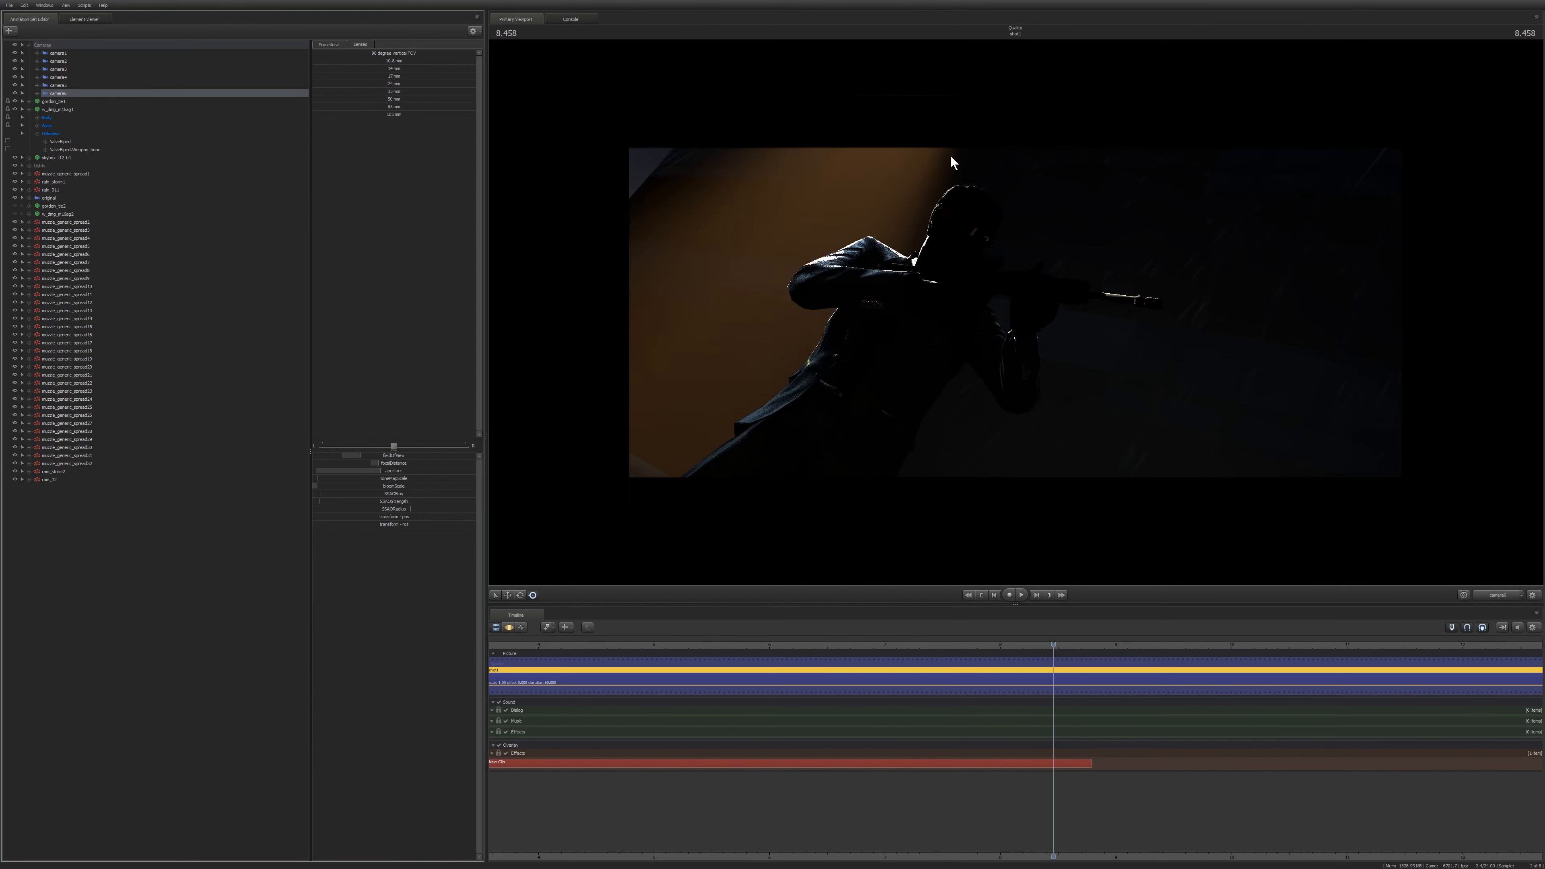
{"action": "key", "text": "space"}
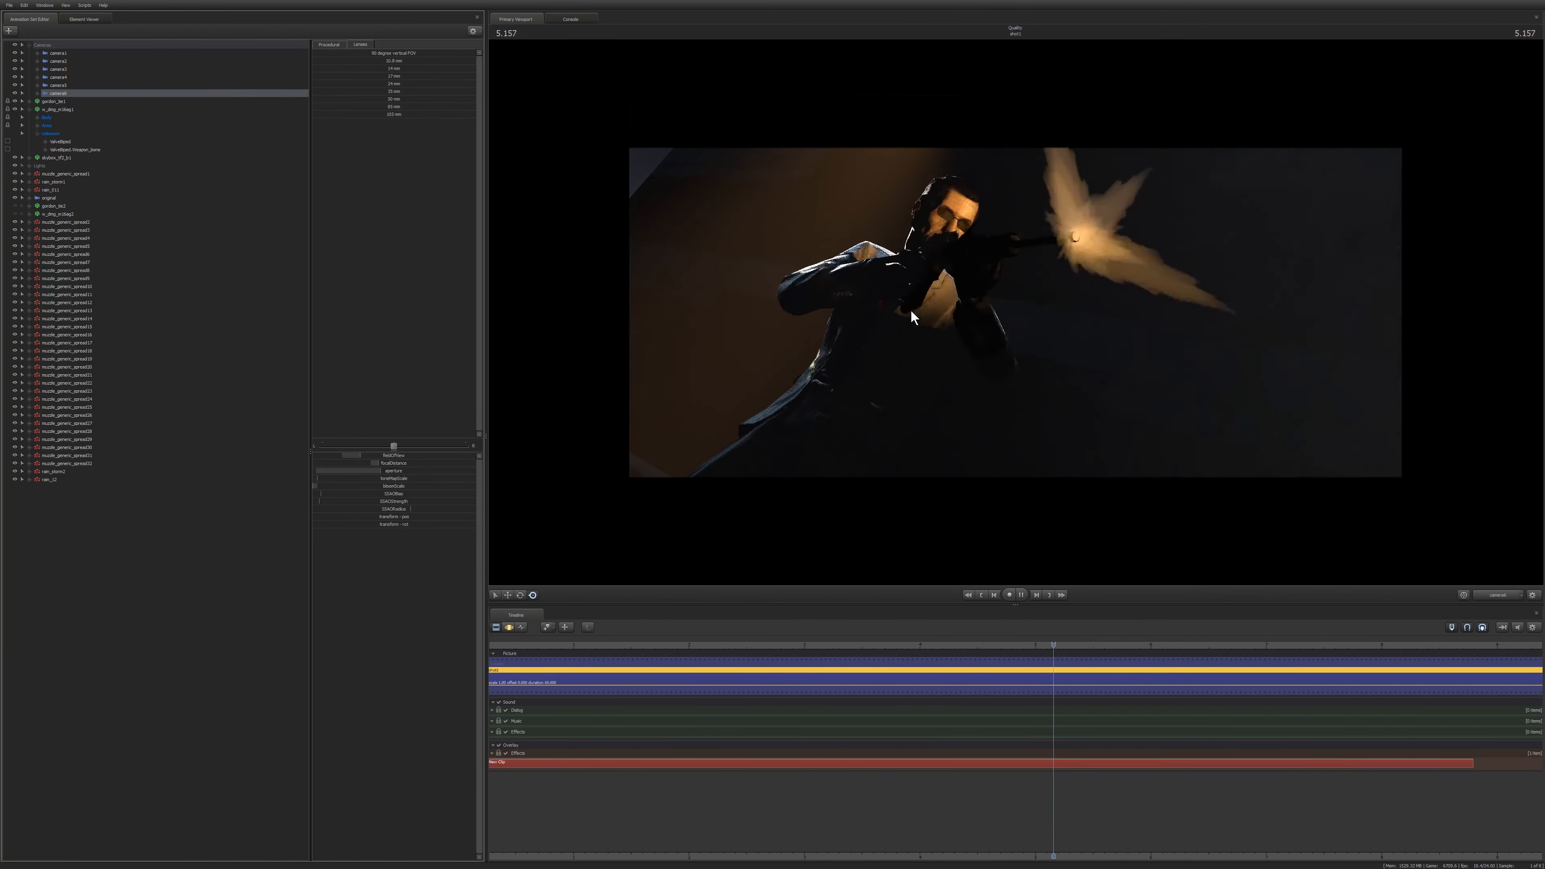
{"action": "key", "text": "space"}
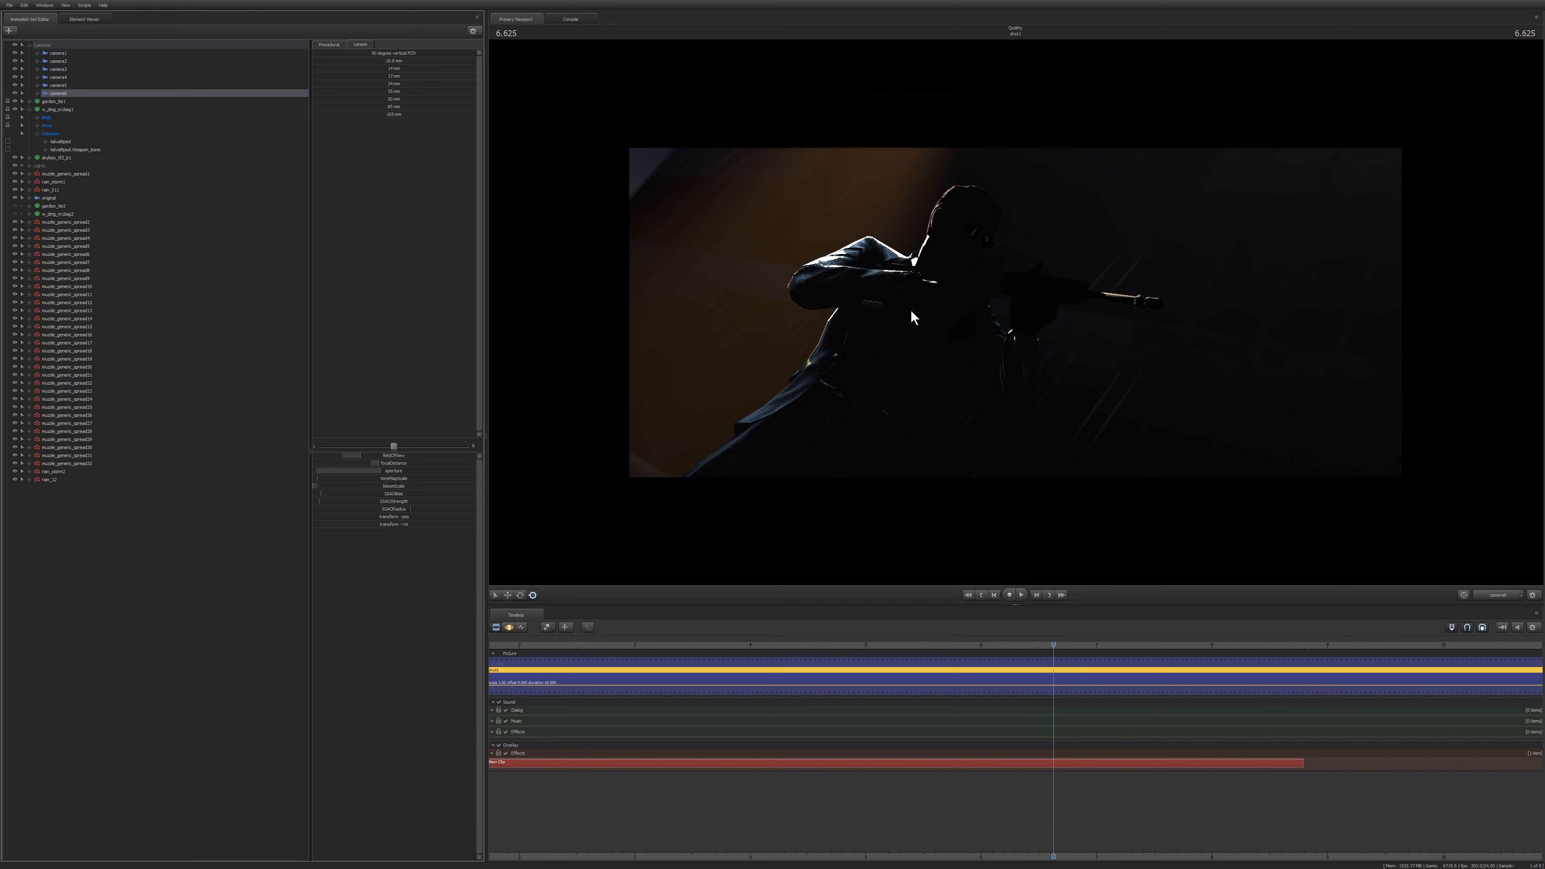
{"action": "key", "text": "space"}
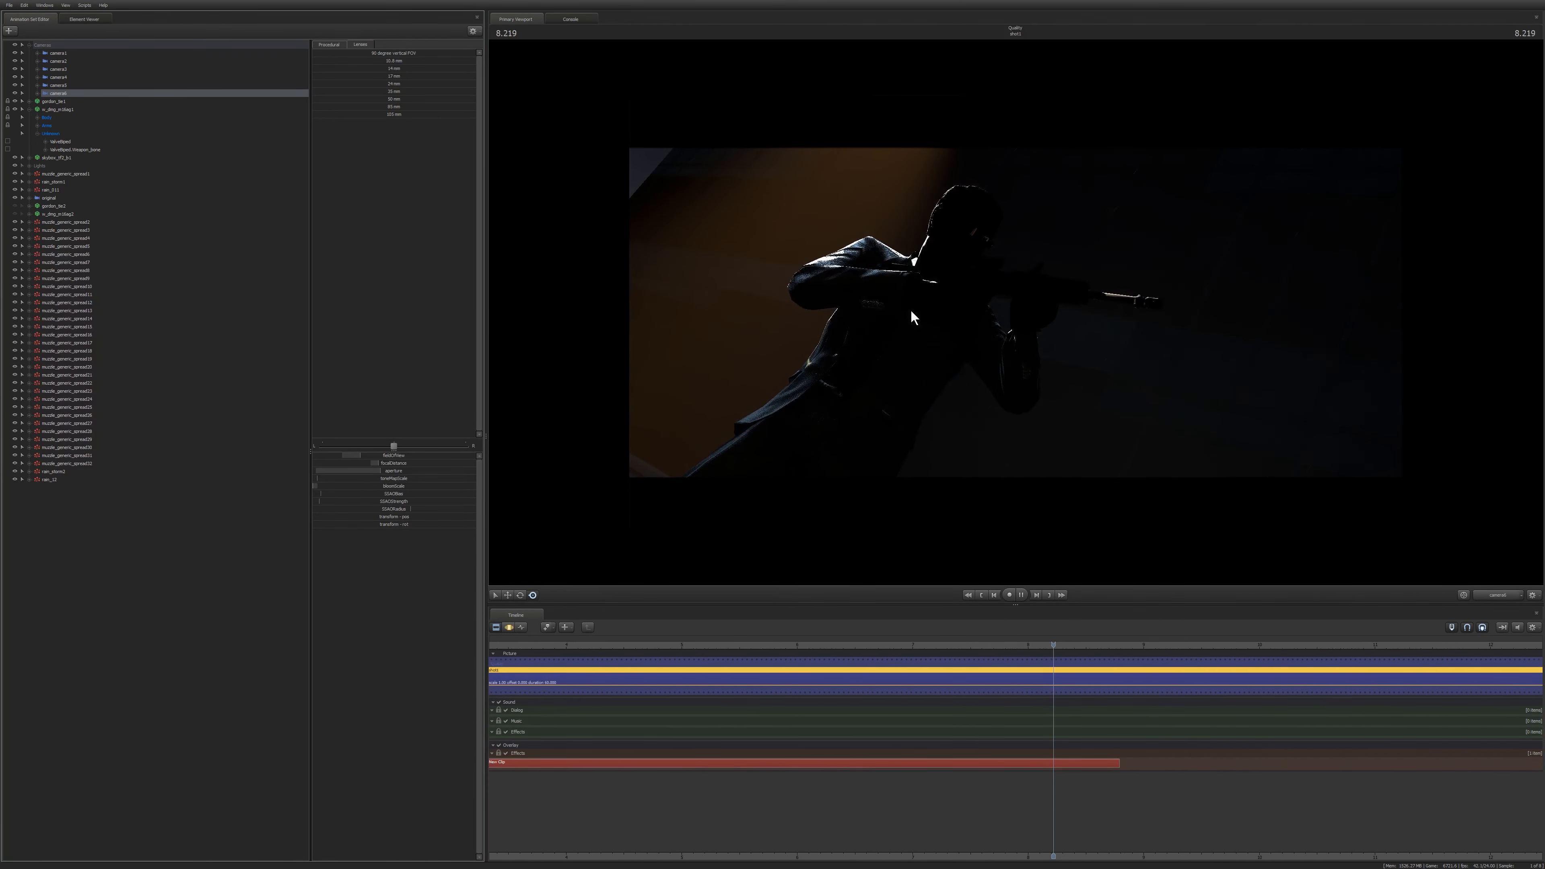
{"action": "key", "text": "space"}
{"action": "key", "text": "Home"}
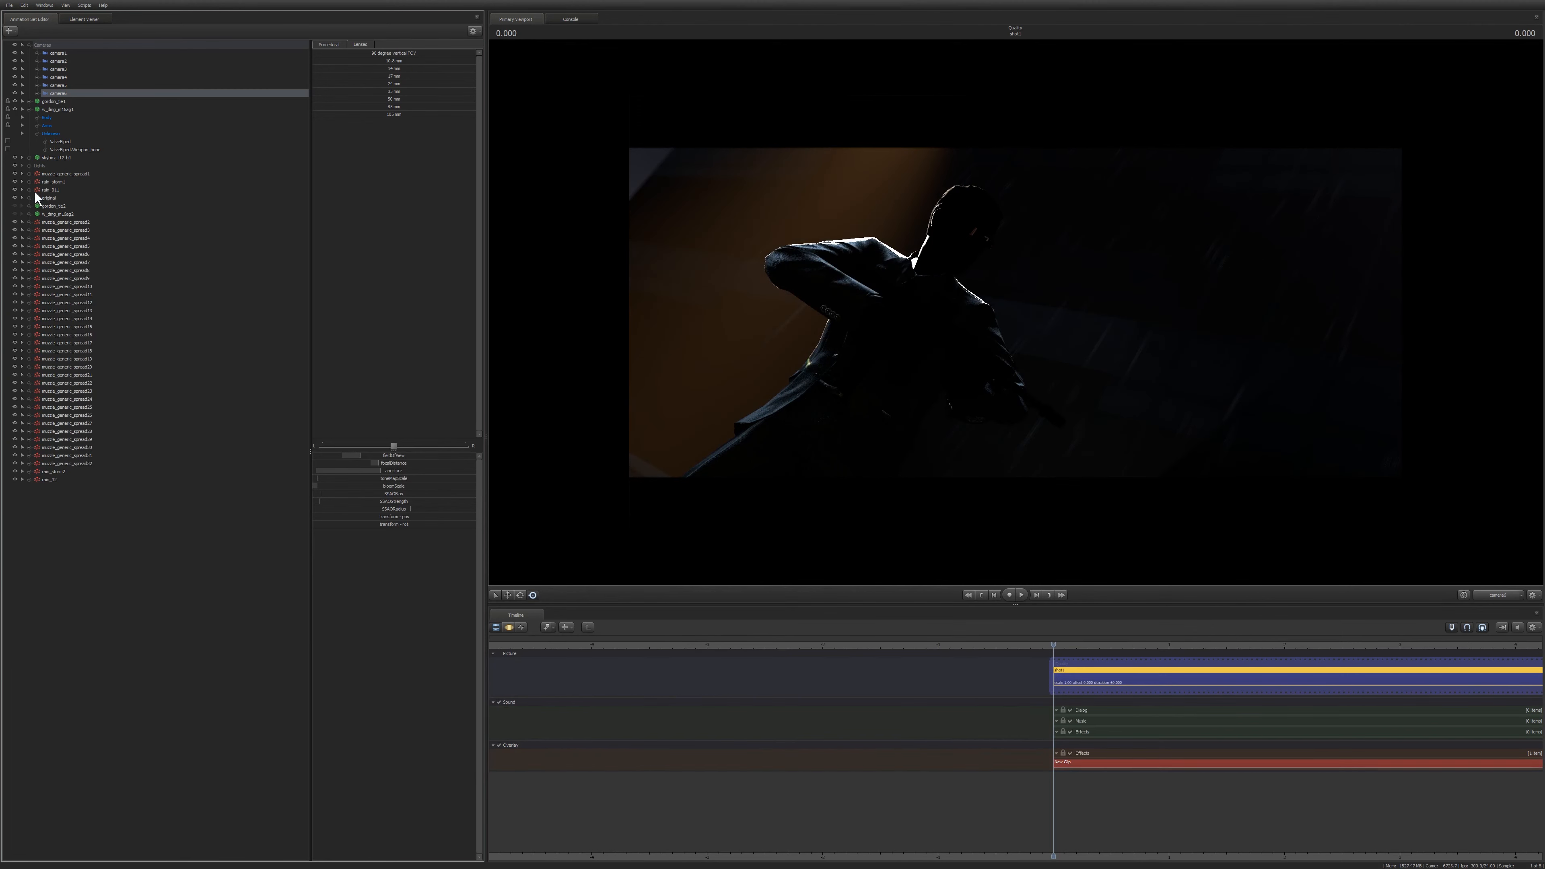
Set camera6's tone map scale to 8 and play back the shot.
{"action": "key", "text": "F3"}
{"action": "left_click_drag", "start_coordinate": [341, 479], "coordinate": [365, 479]}
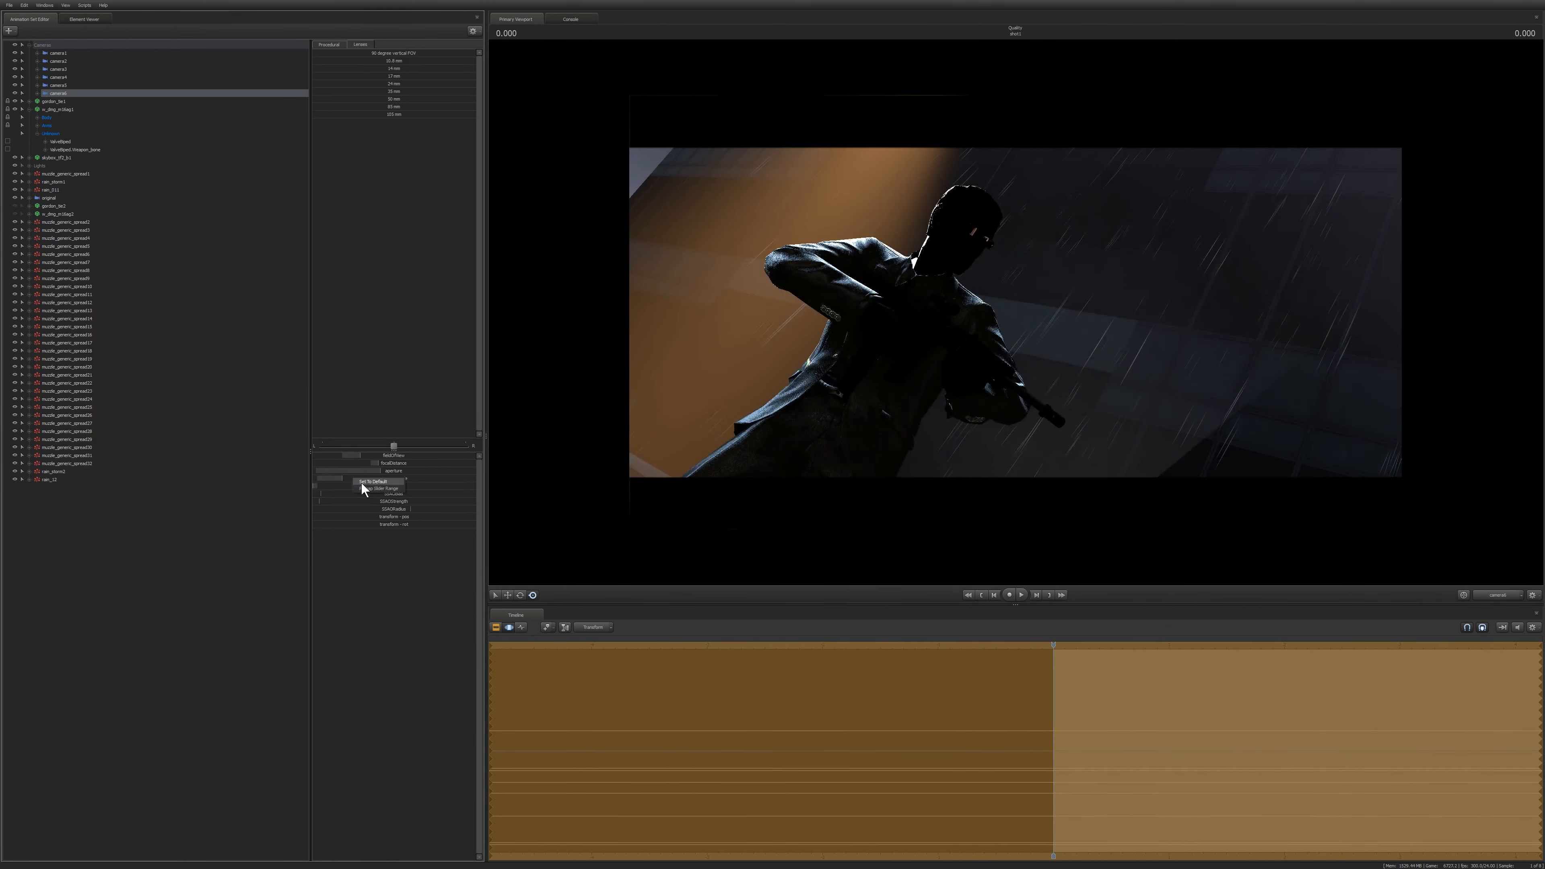
{"action": "left_click", "coordinate": [362, 482]}
{"action": "left_click", "coordinate": [330, 477]}
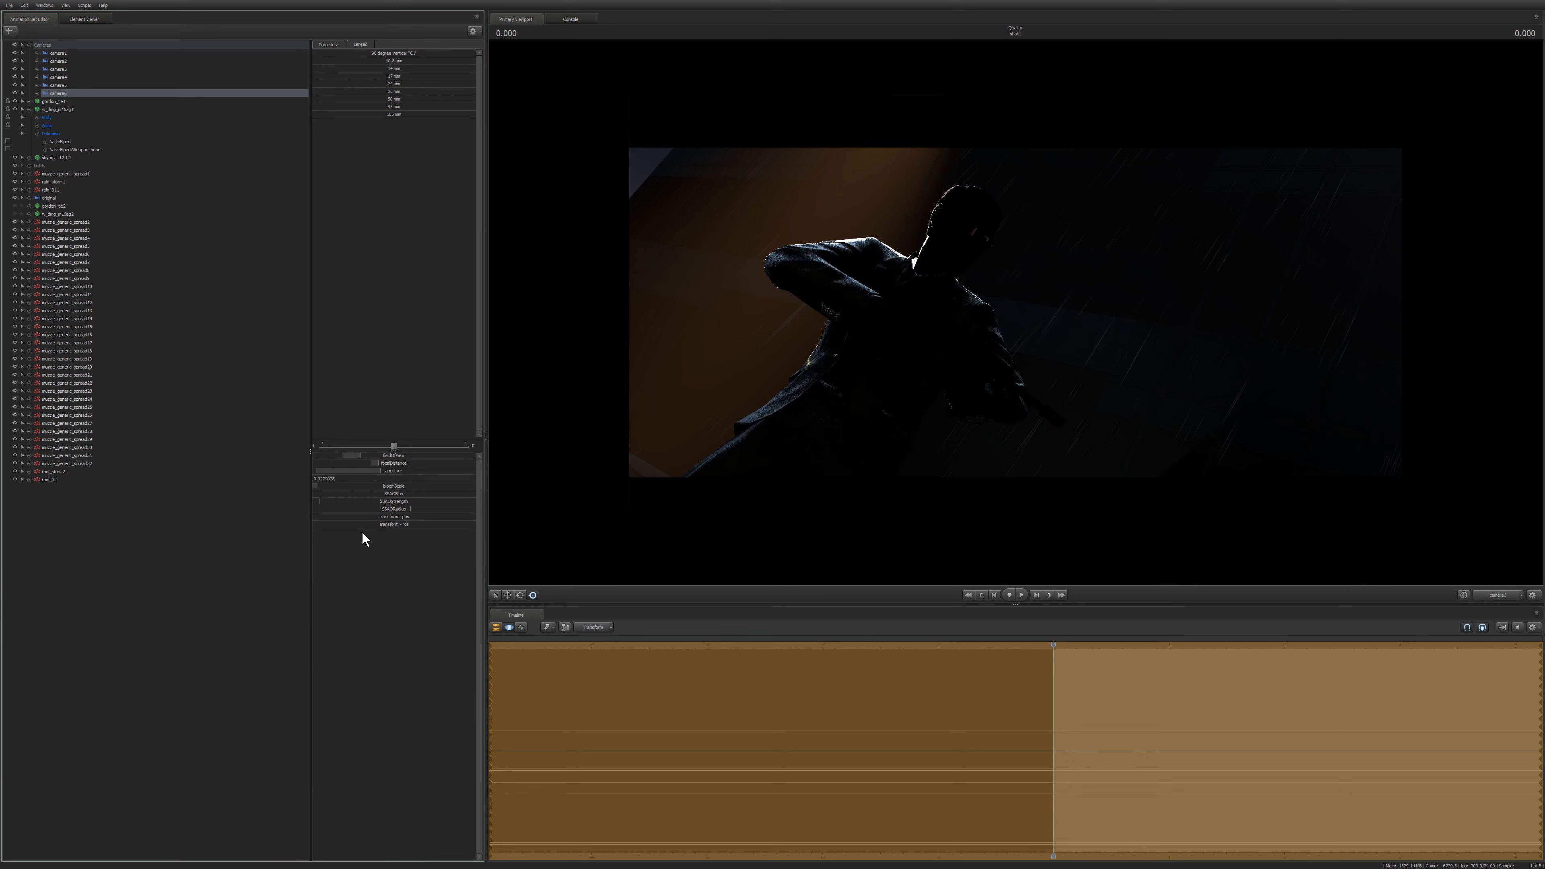
{"action": "type", "text": "8"}
{"action": "key", "text": "Return"}
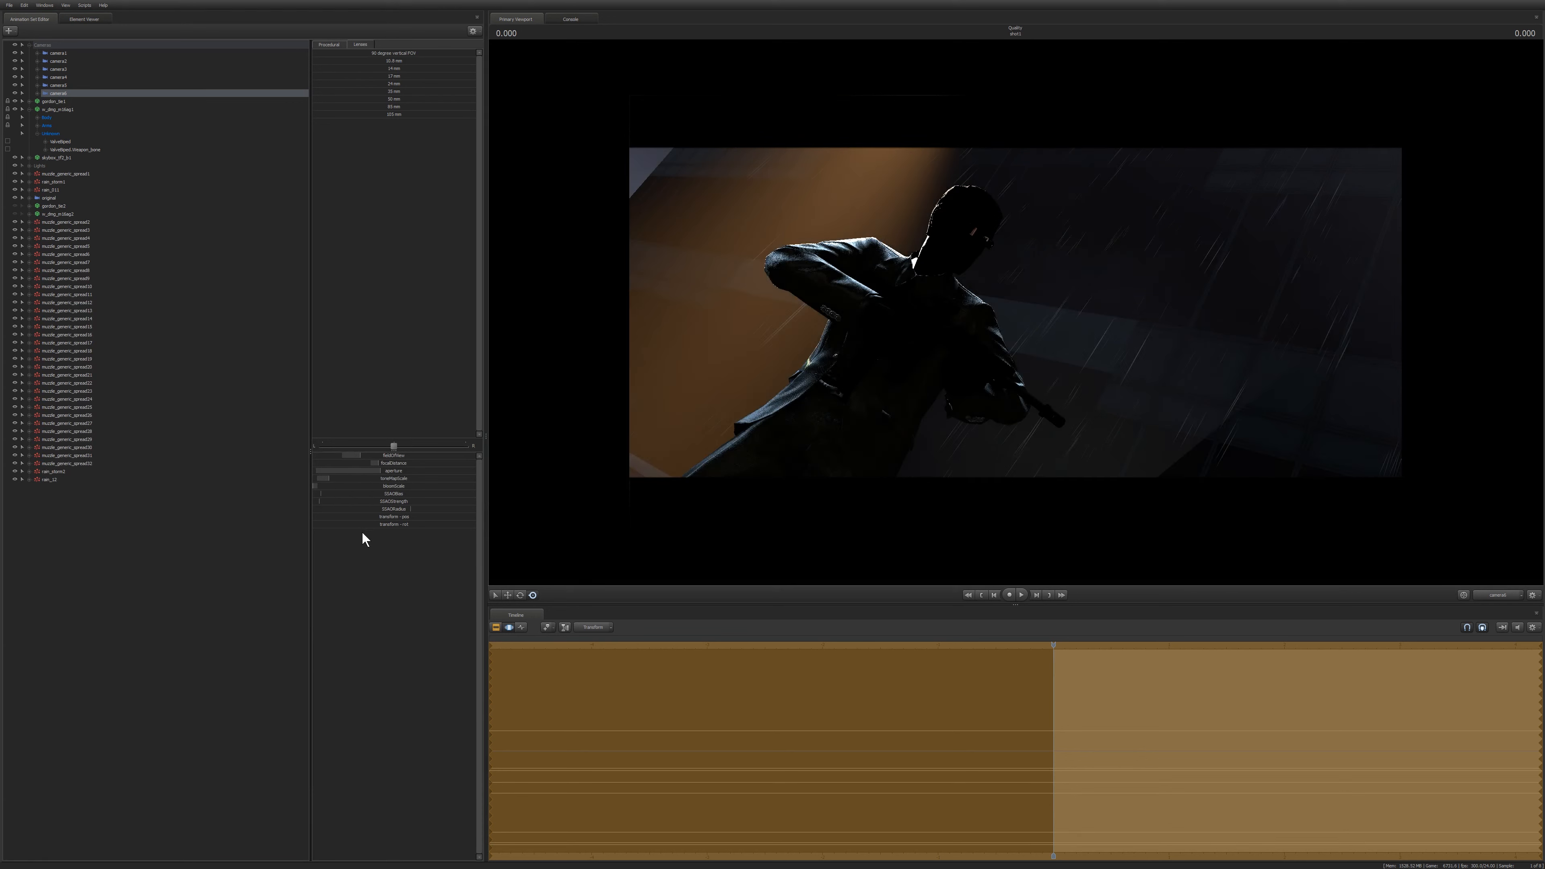
{"action": "left_click", "coordinate": [162, 579]}
{"action": "key", "text": "F2"}
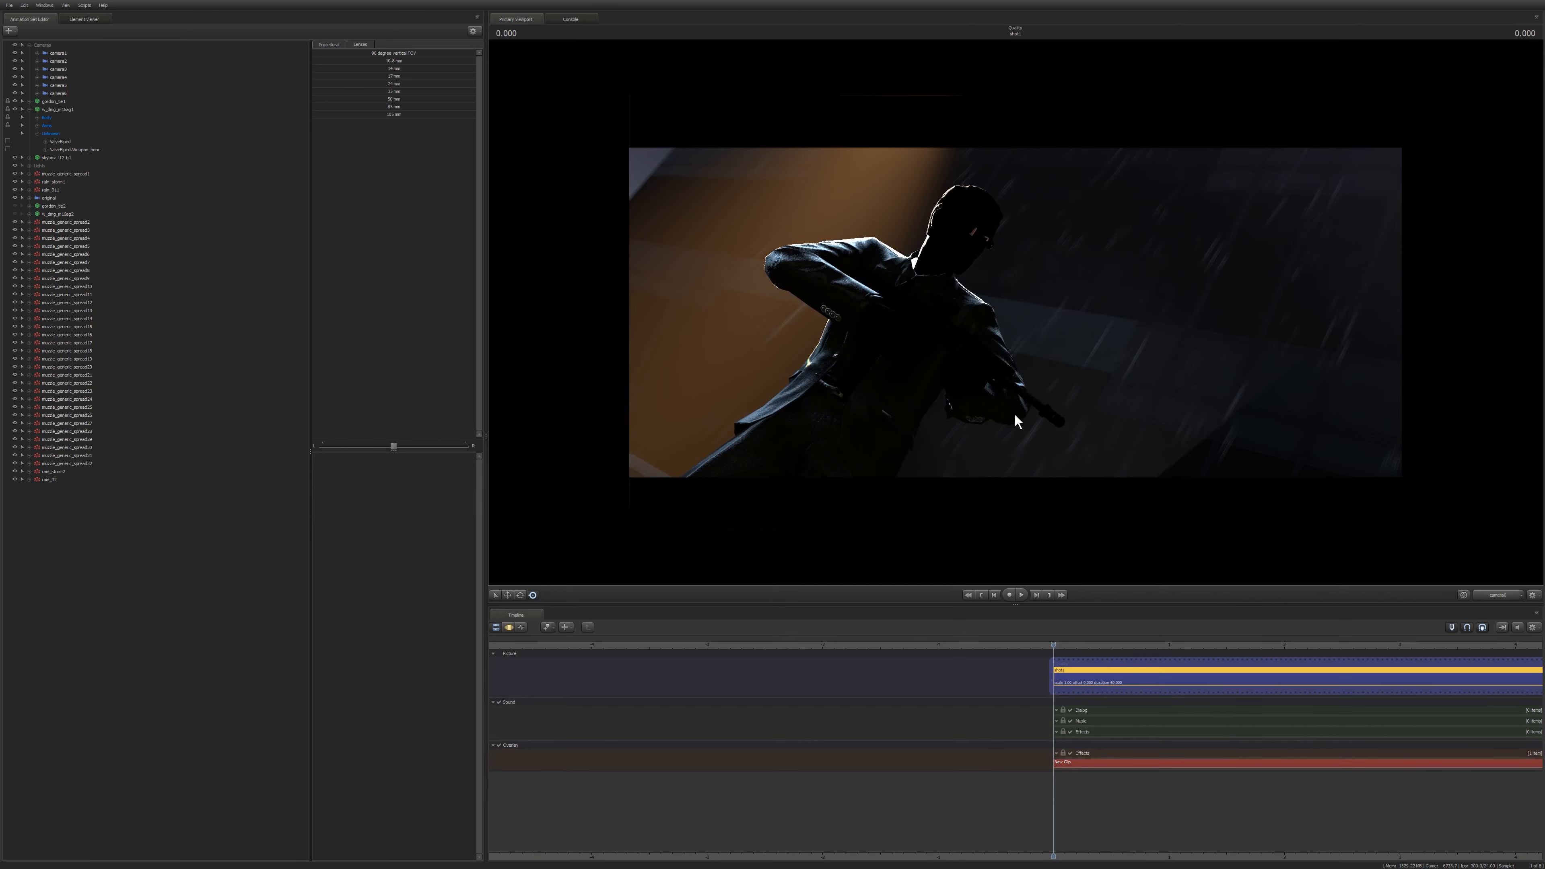
{"action": "key", "text": "space"}
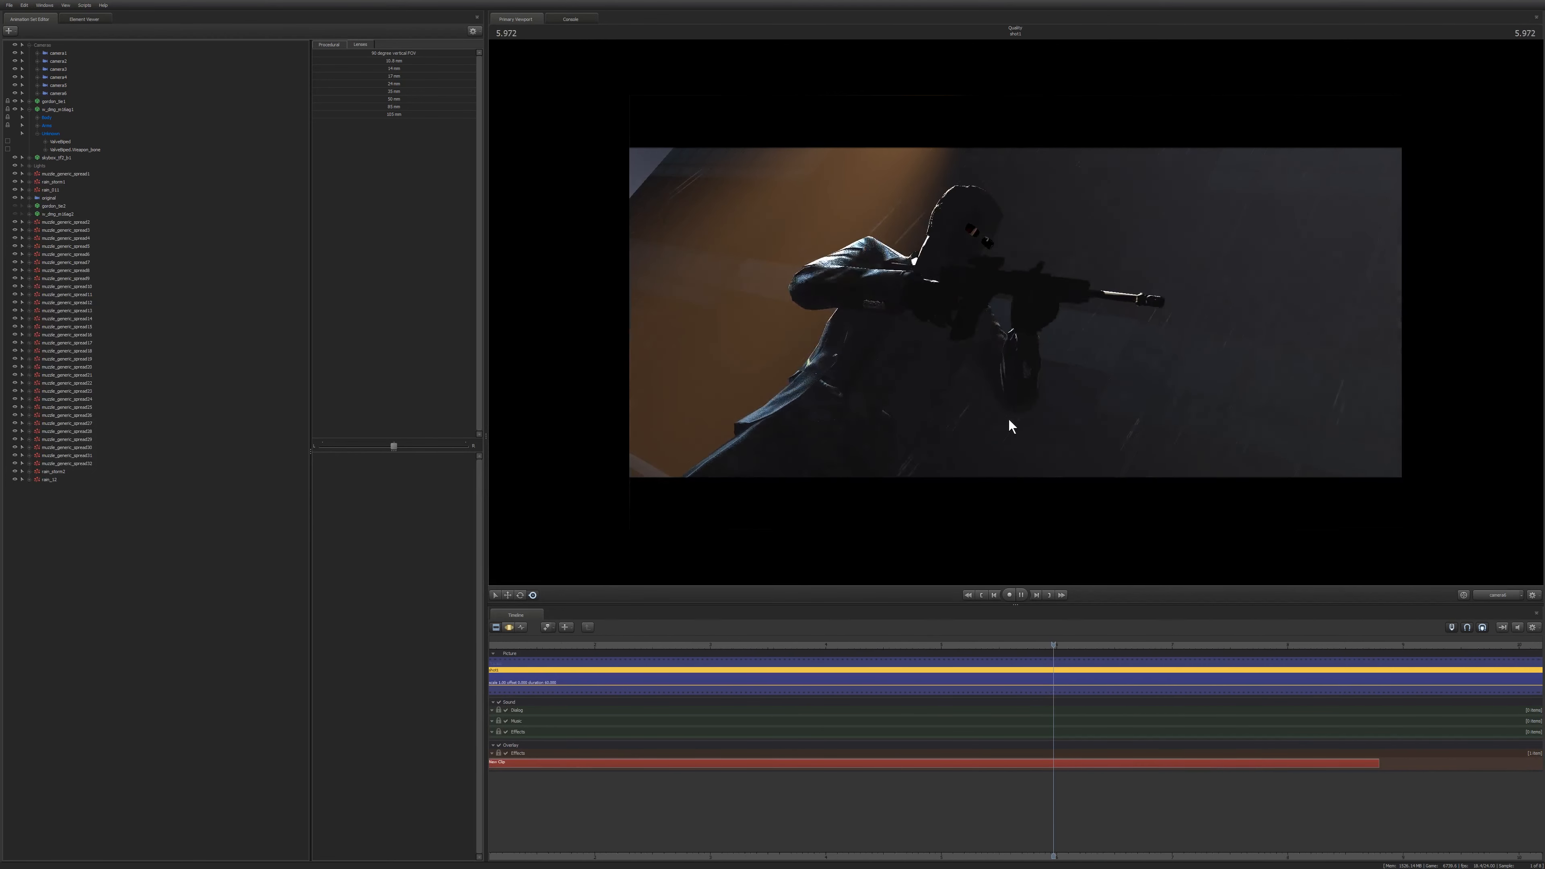
{"action": "key", "text": "space"}
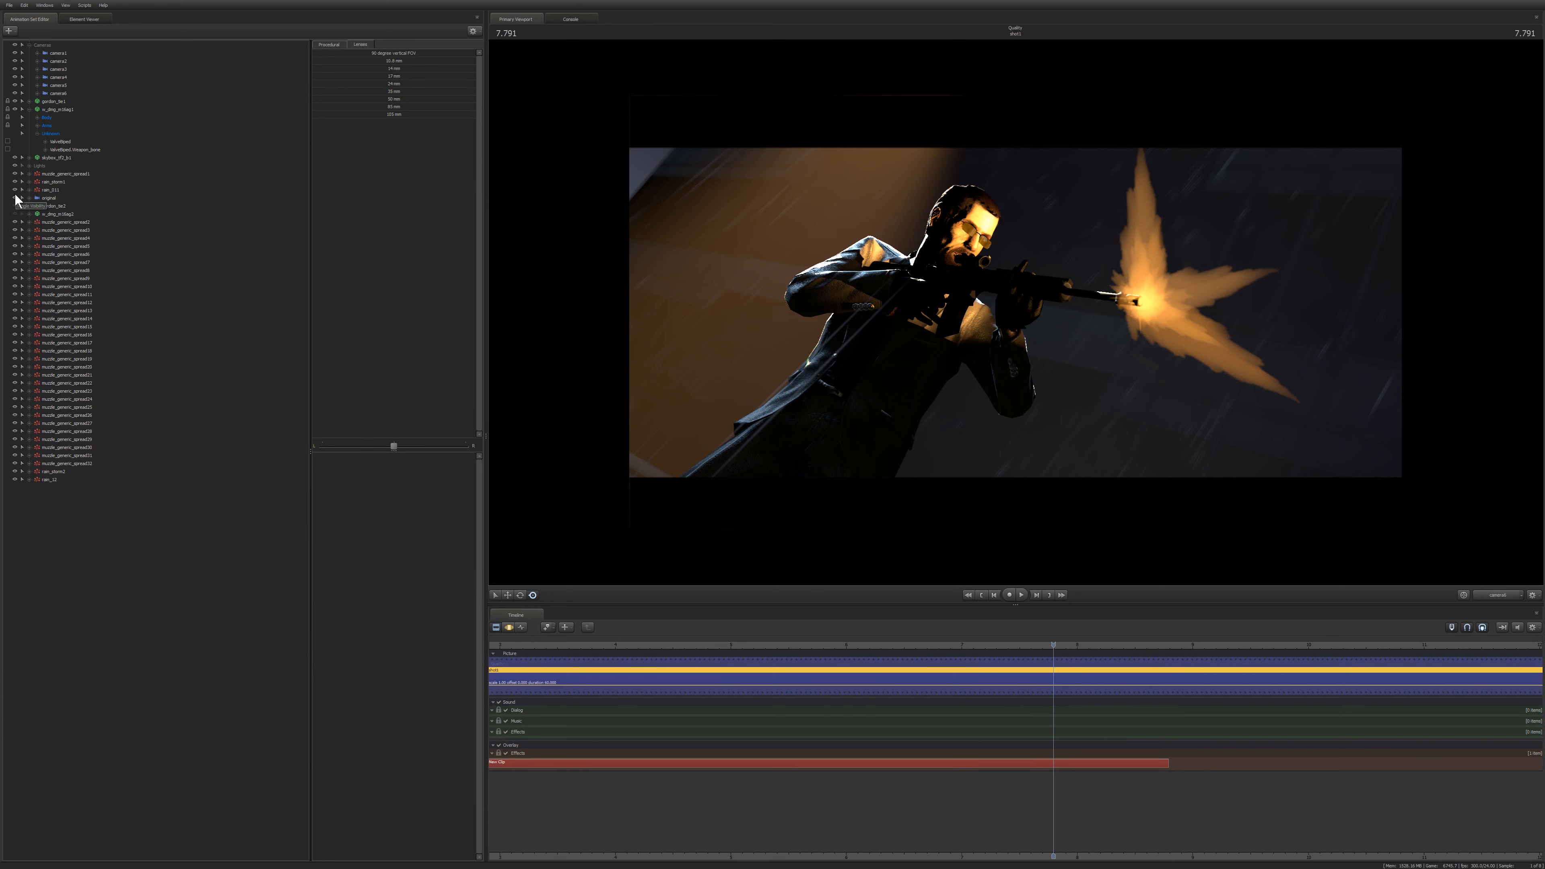
Hide a light element and switch the viewport back to the unlit preview.
{"action": "left_click", "coordinate": [15, 165]}
{"action": "right_click", "coordinate": [737, 190]}
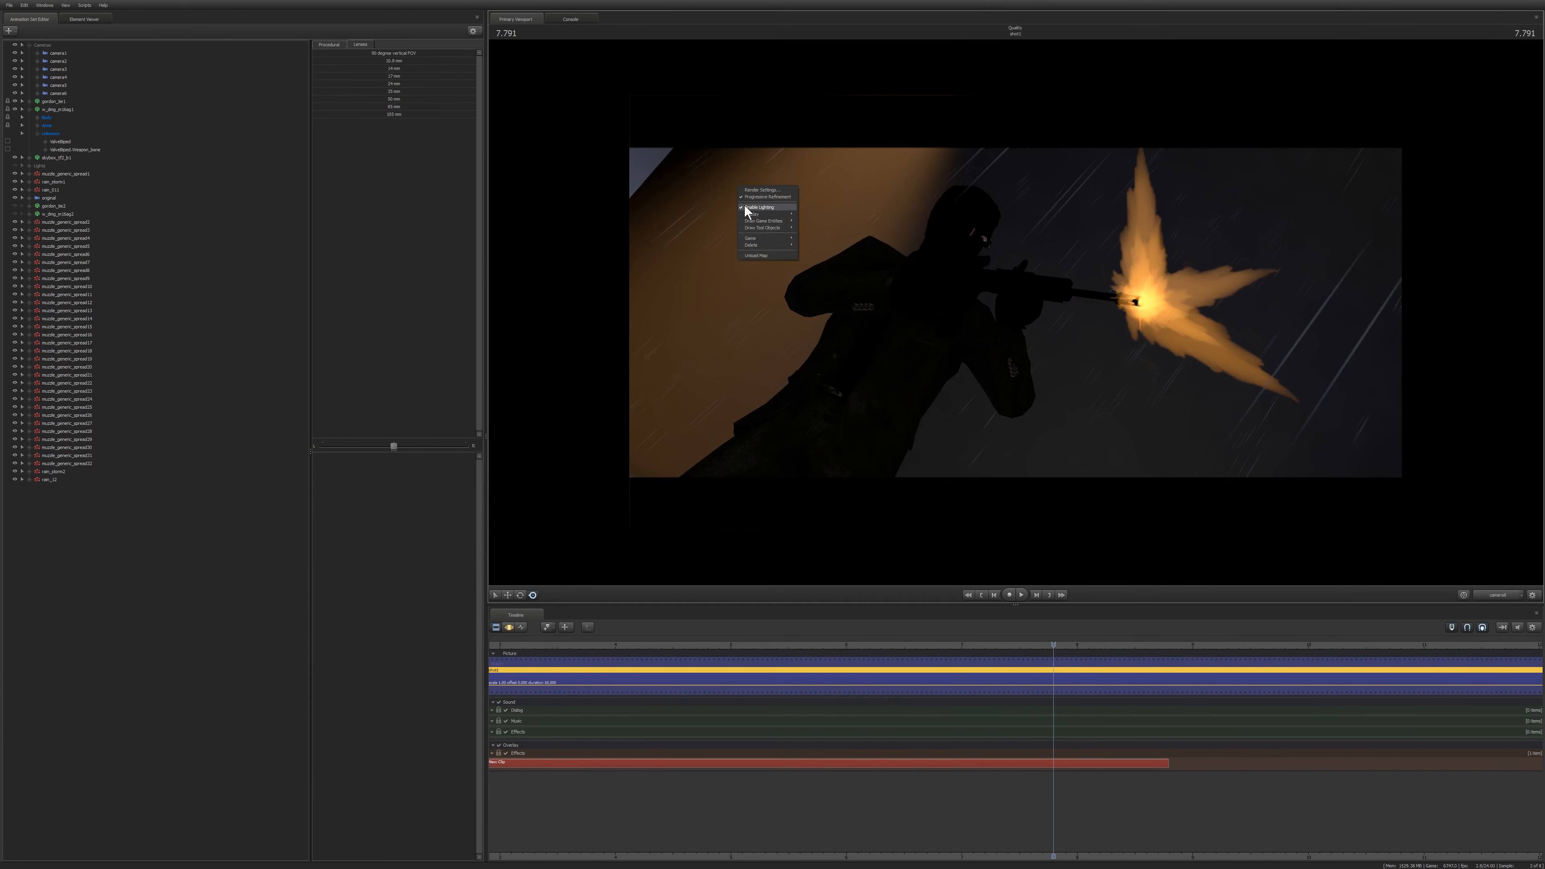
{"action": "left_click", "coordinate": [743, 207]}
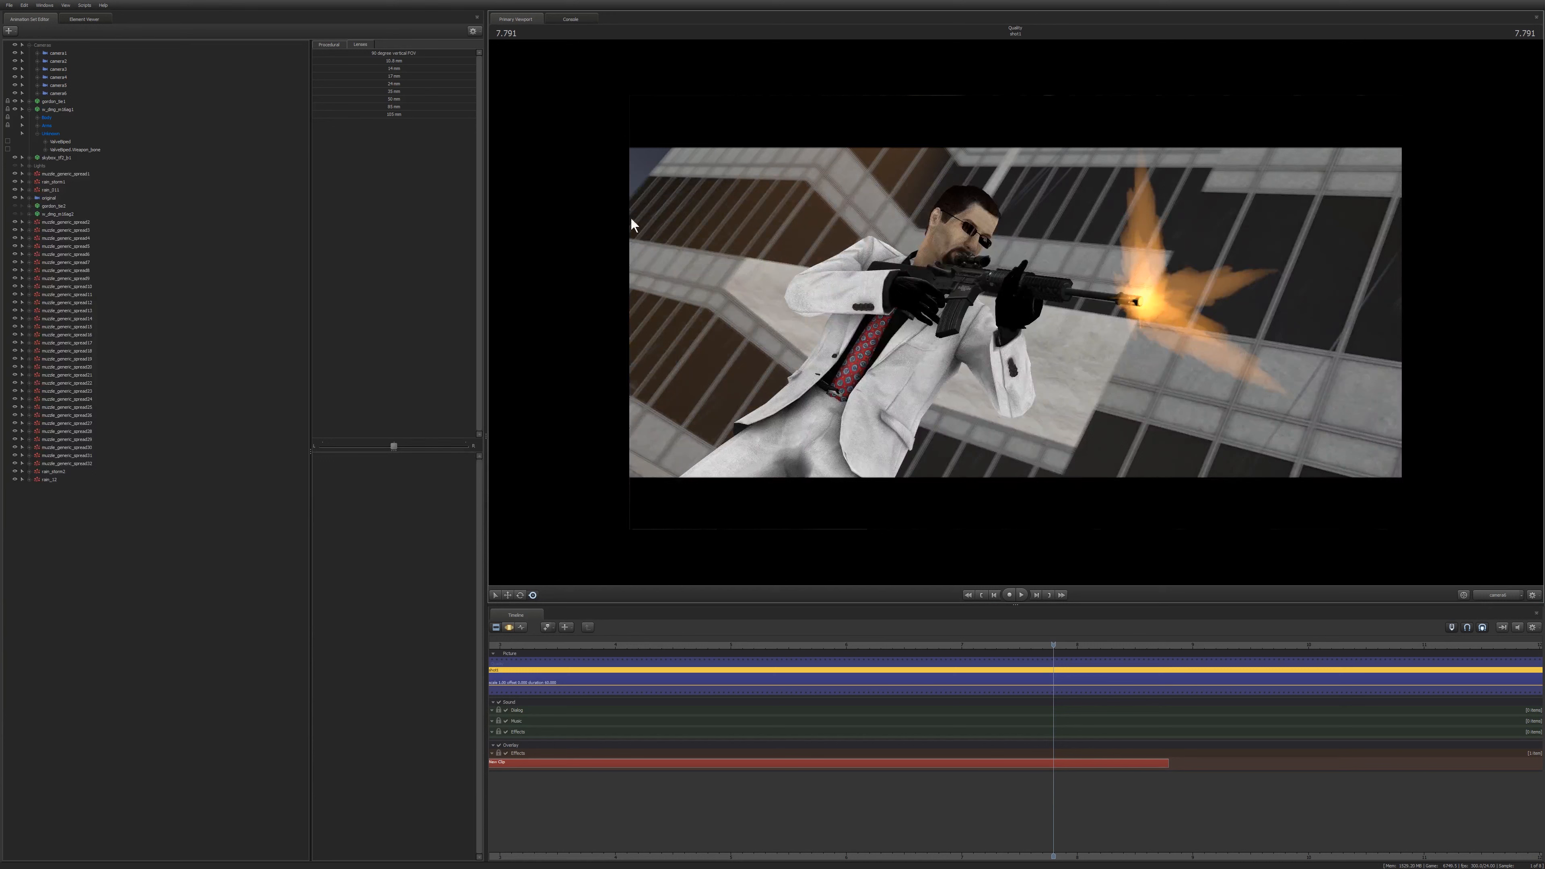